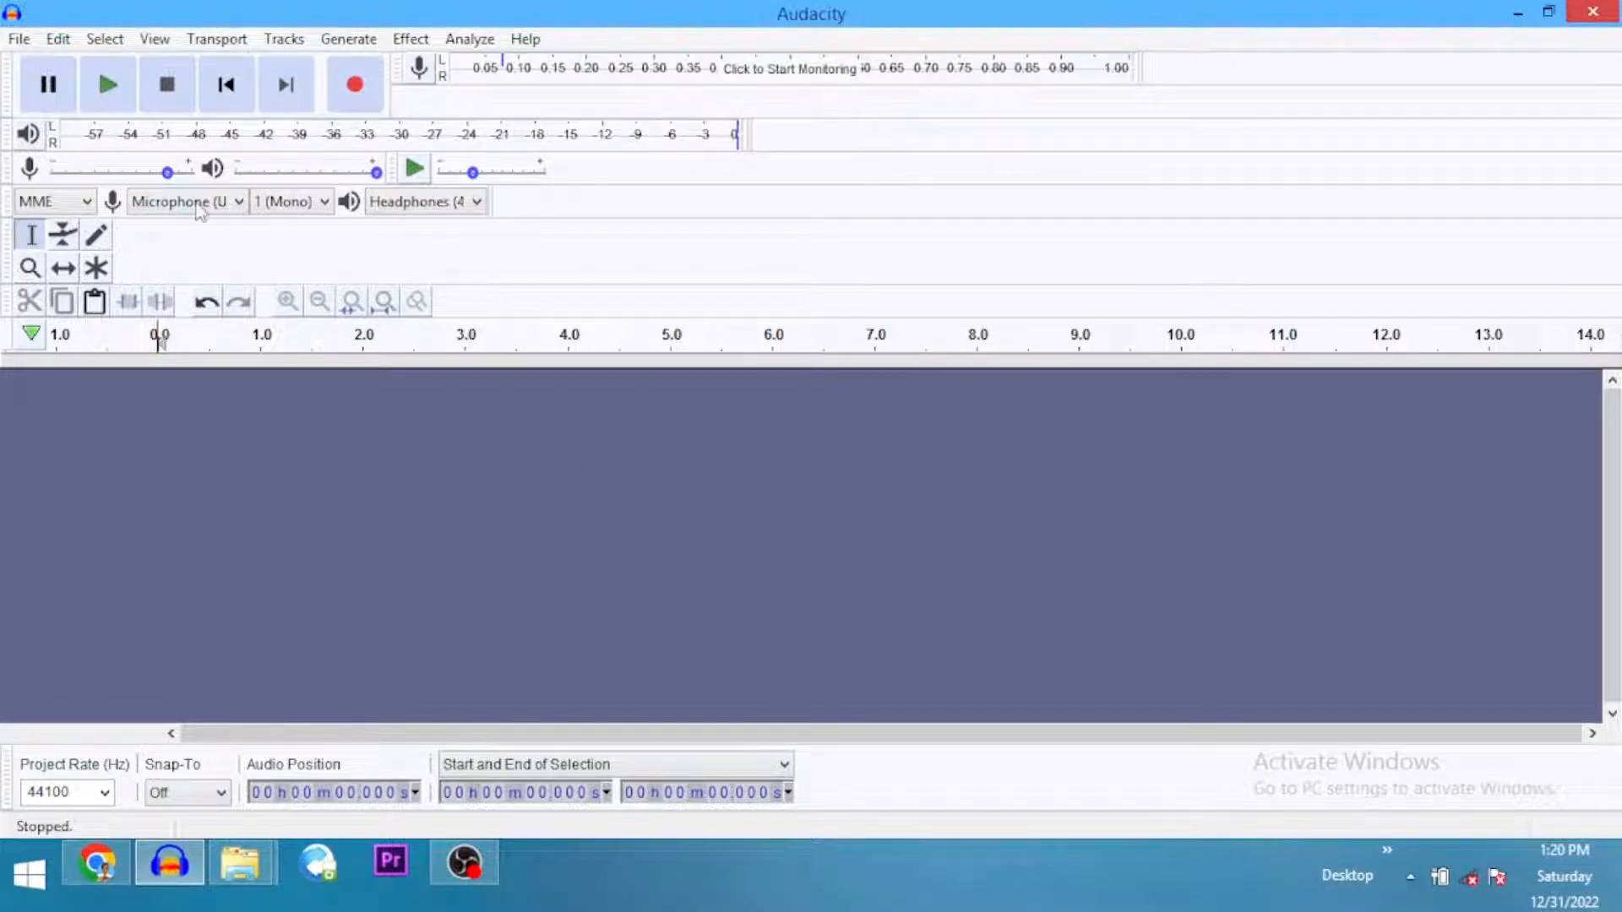
click(19, 42)
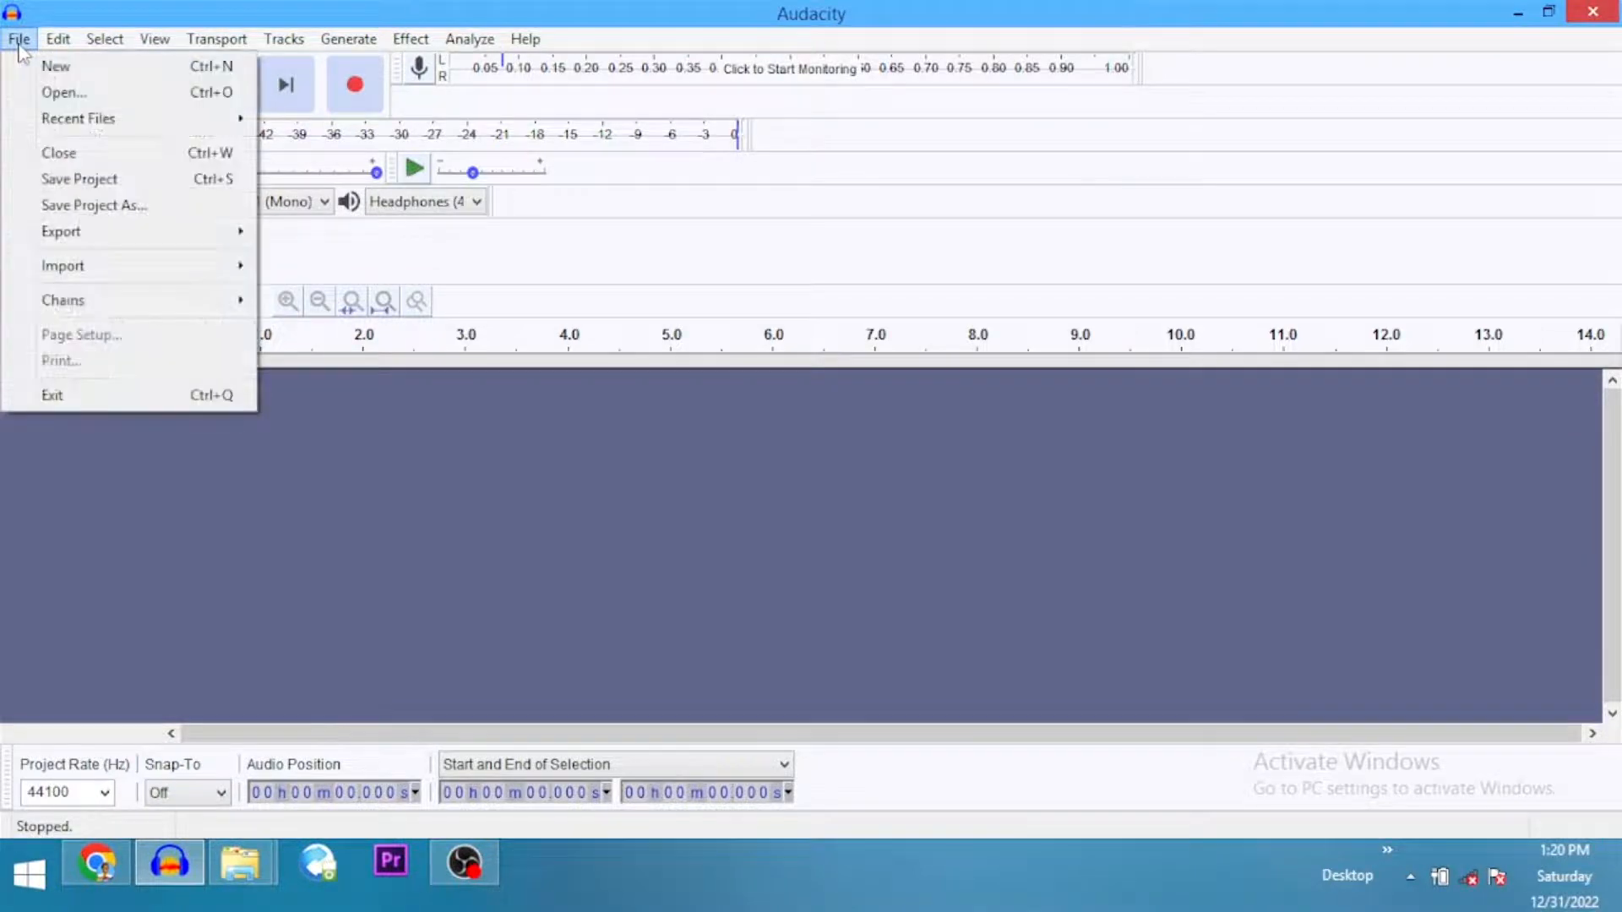
mouse_move(43, 267)
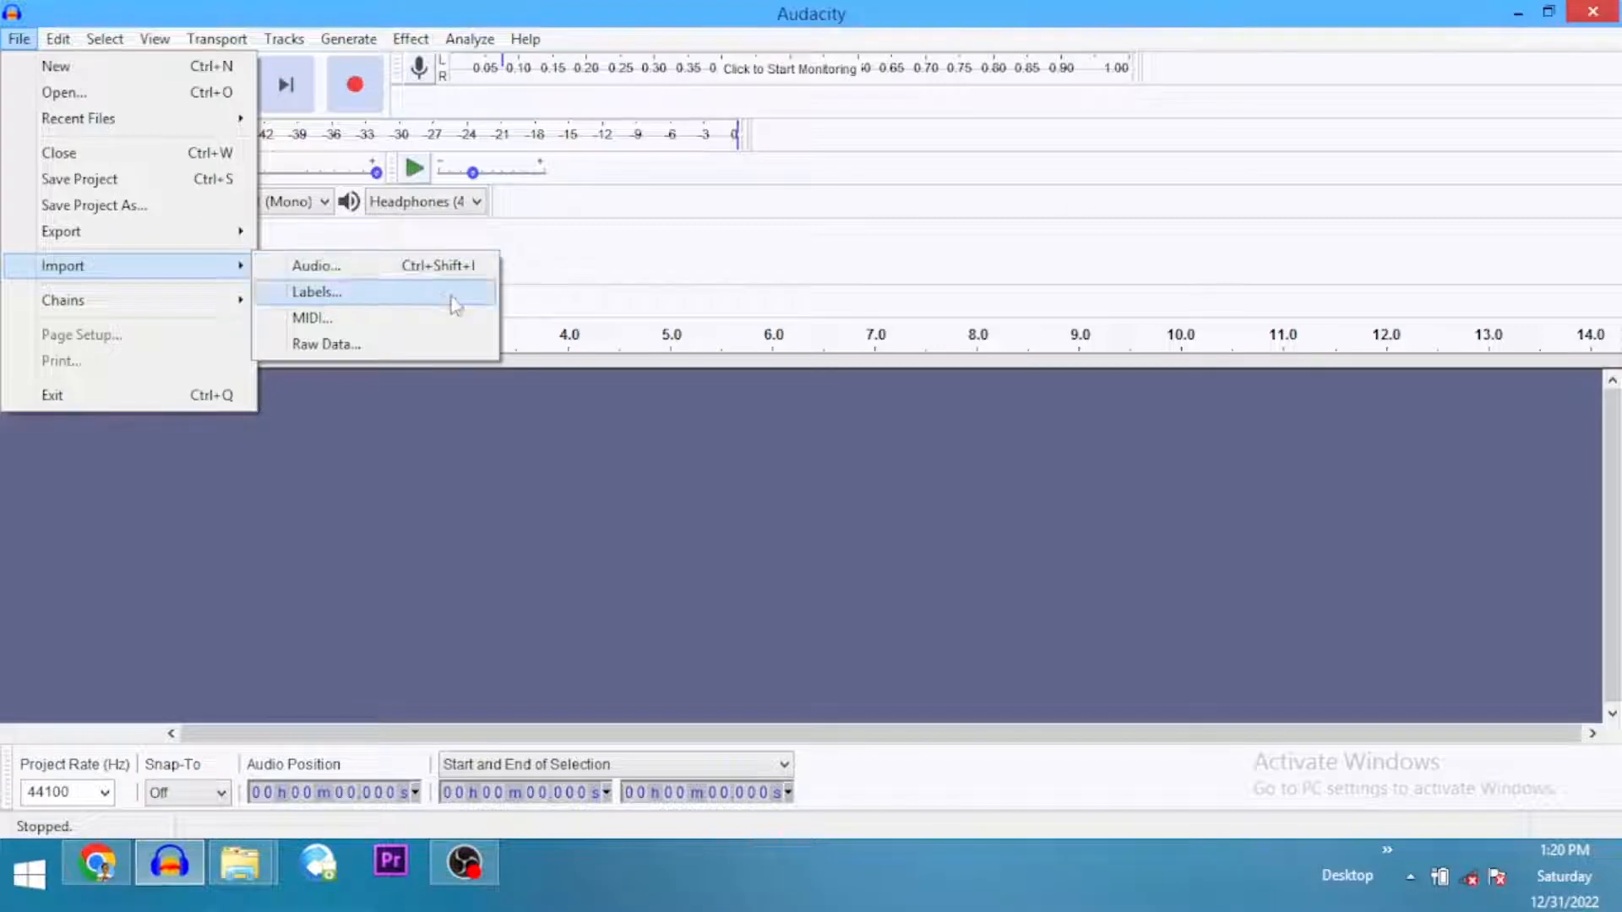
click(570, 479)
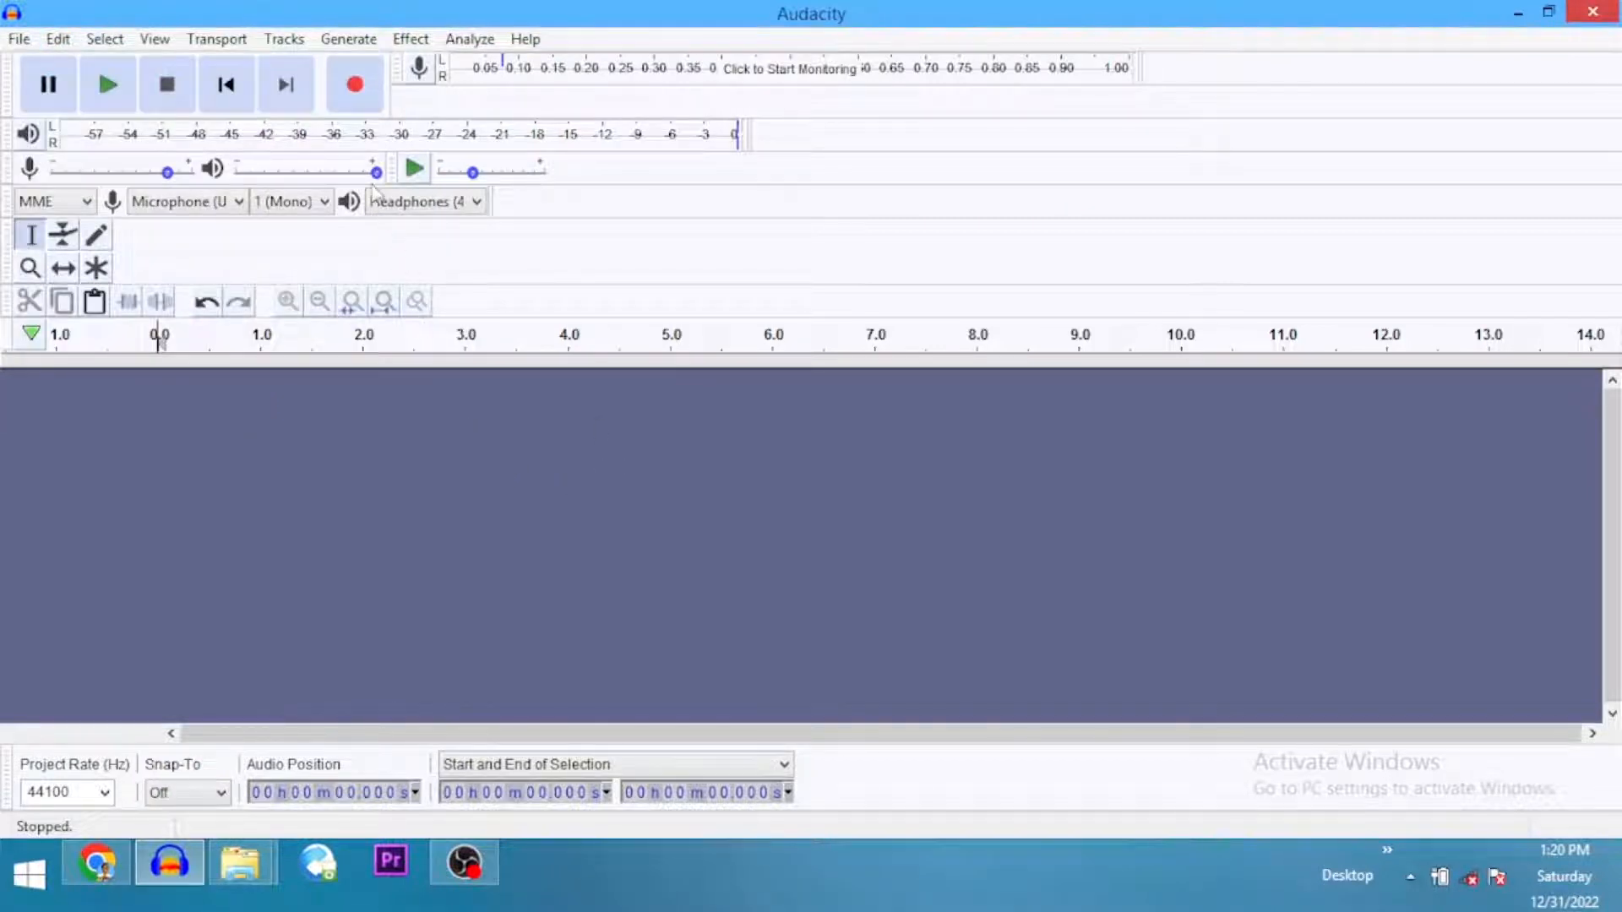
Record a voice track of about 18 seconds and fit the whole recording in the timeline
click(353, 88)
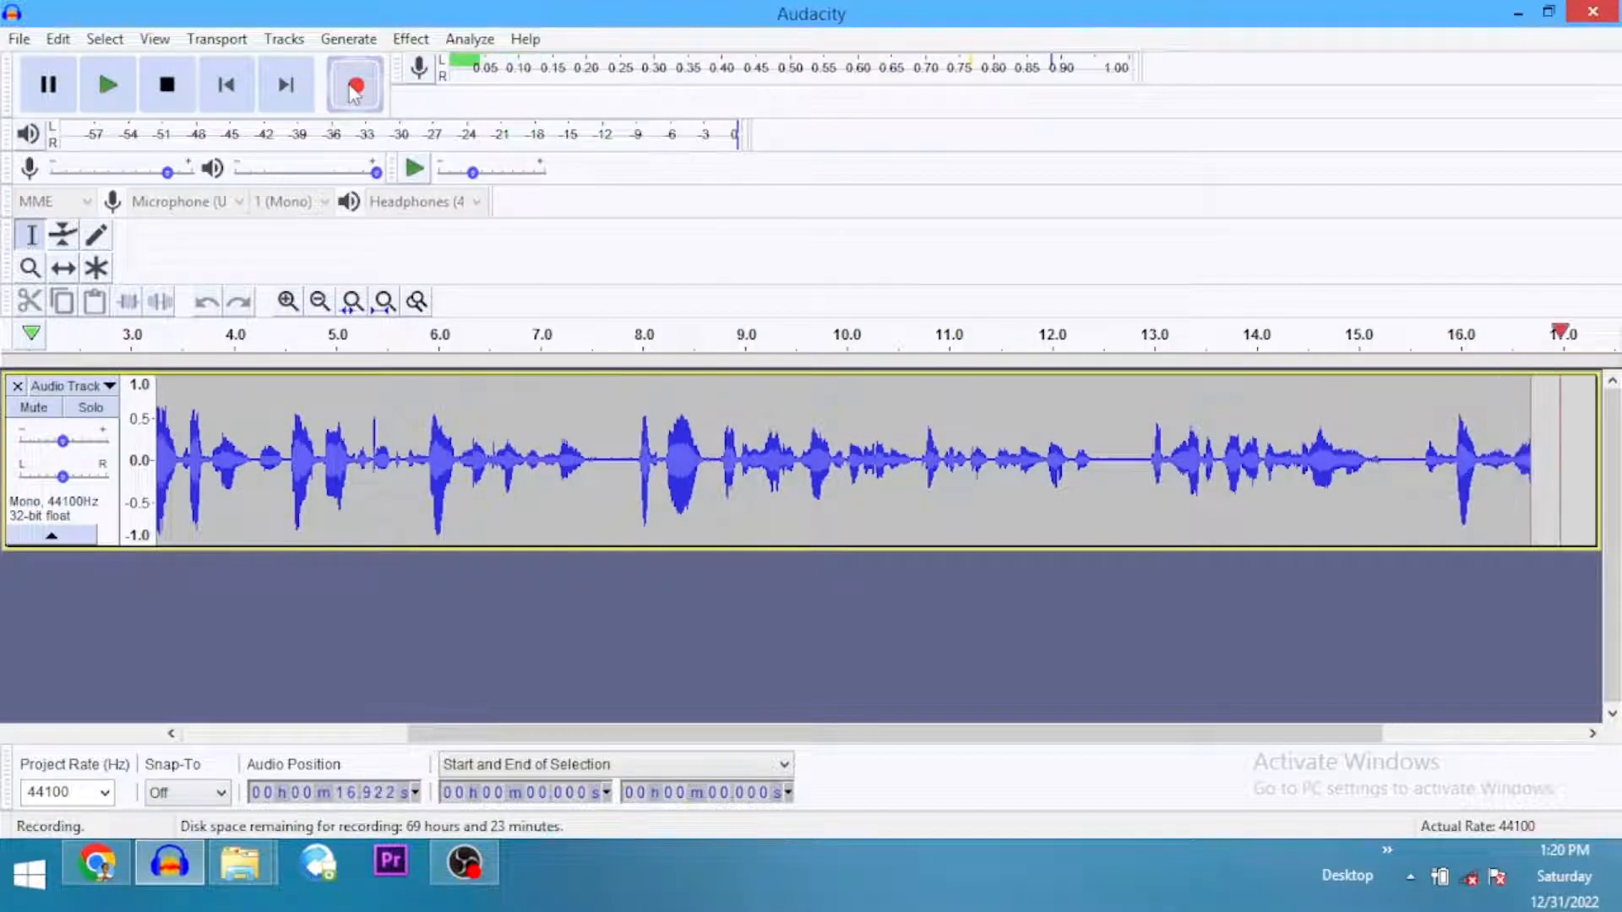
key(space)
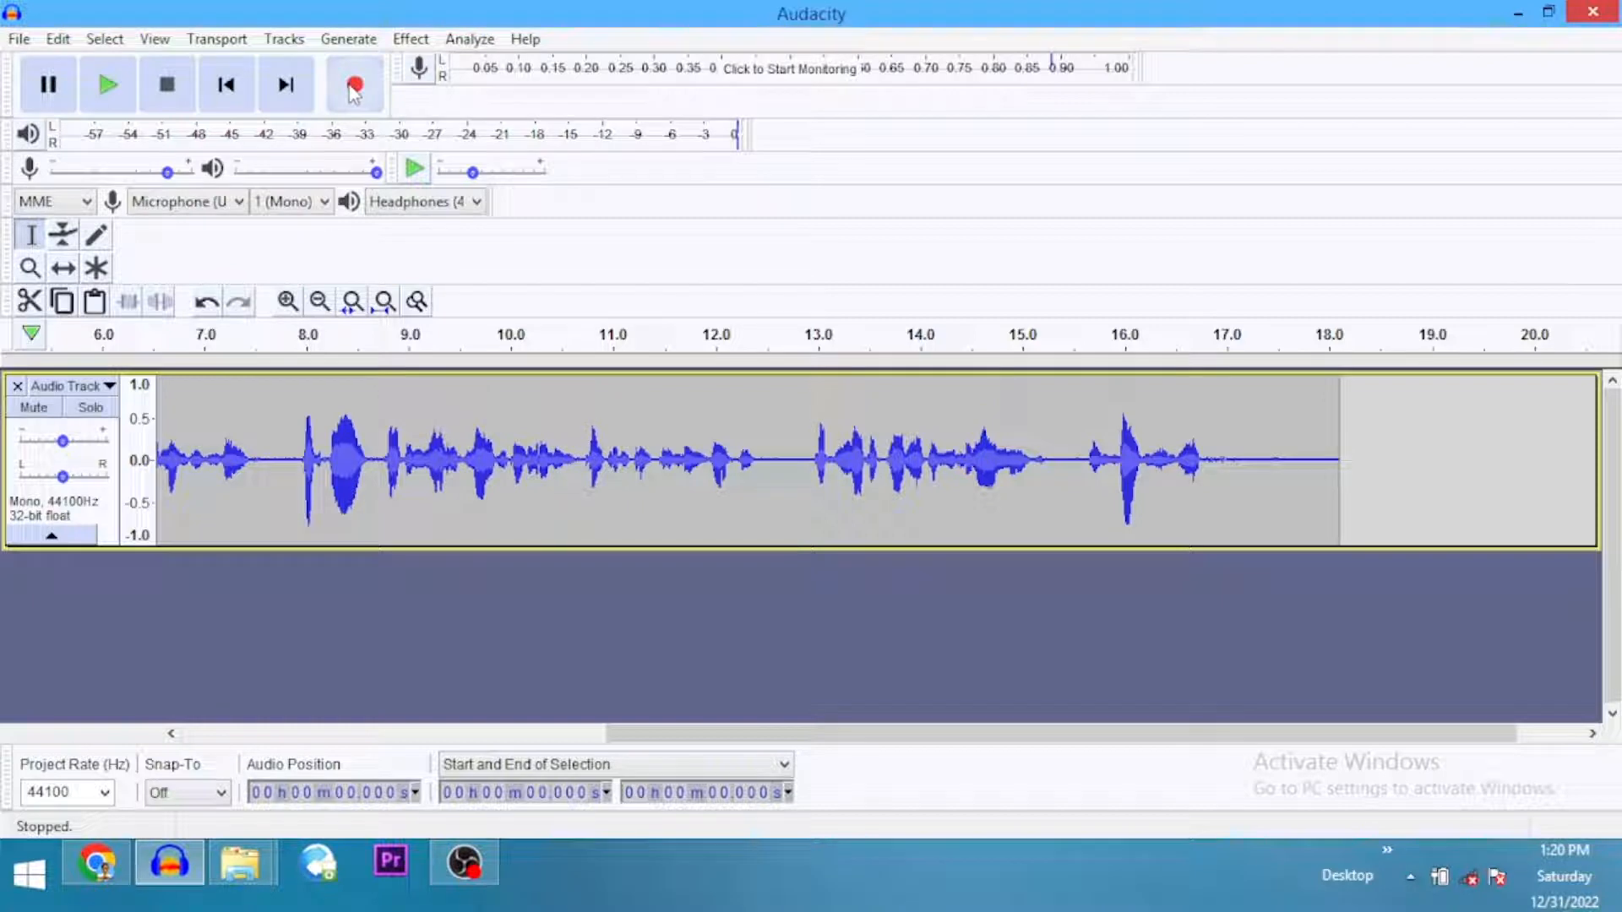
click(386, 310)
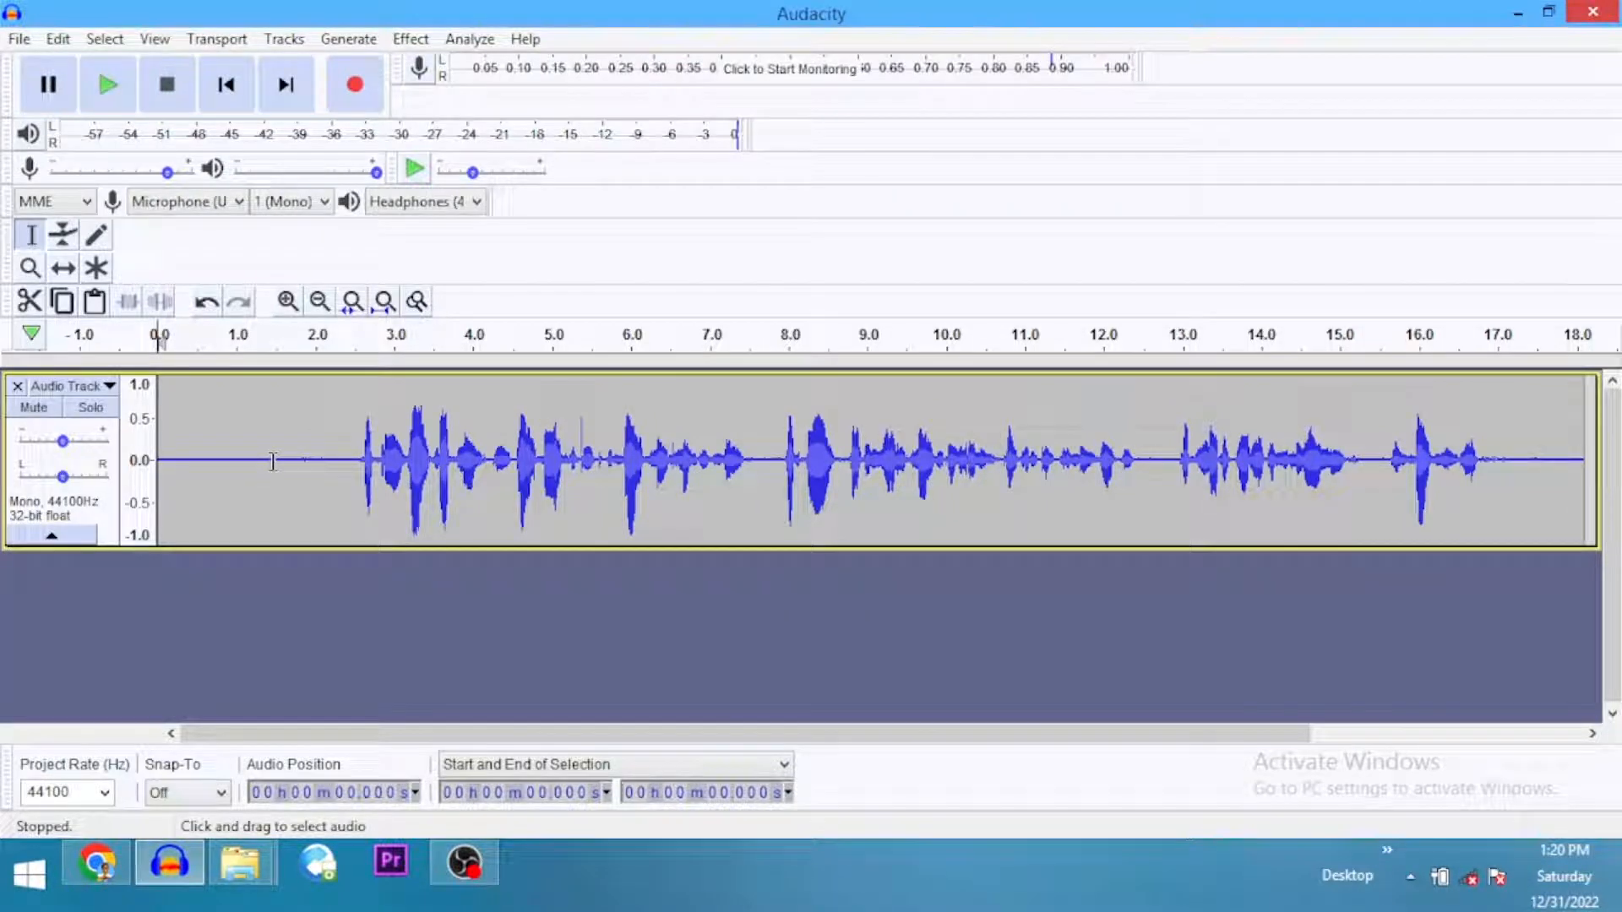
Select the entire recorded audio track and duplicate it as a second track
click(104, 534)
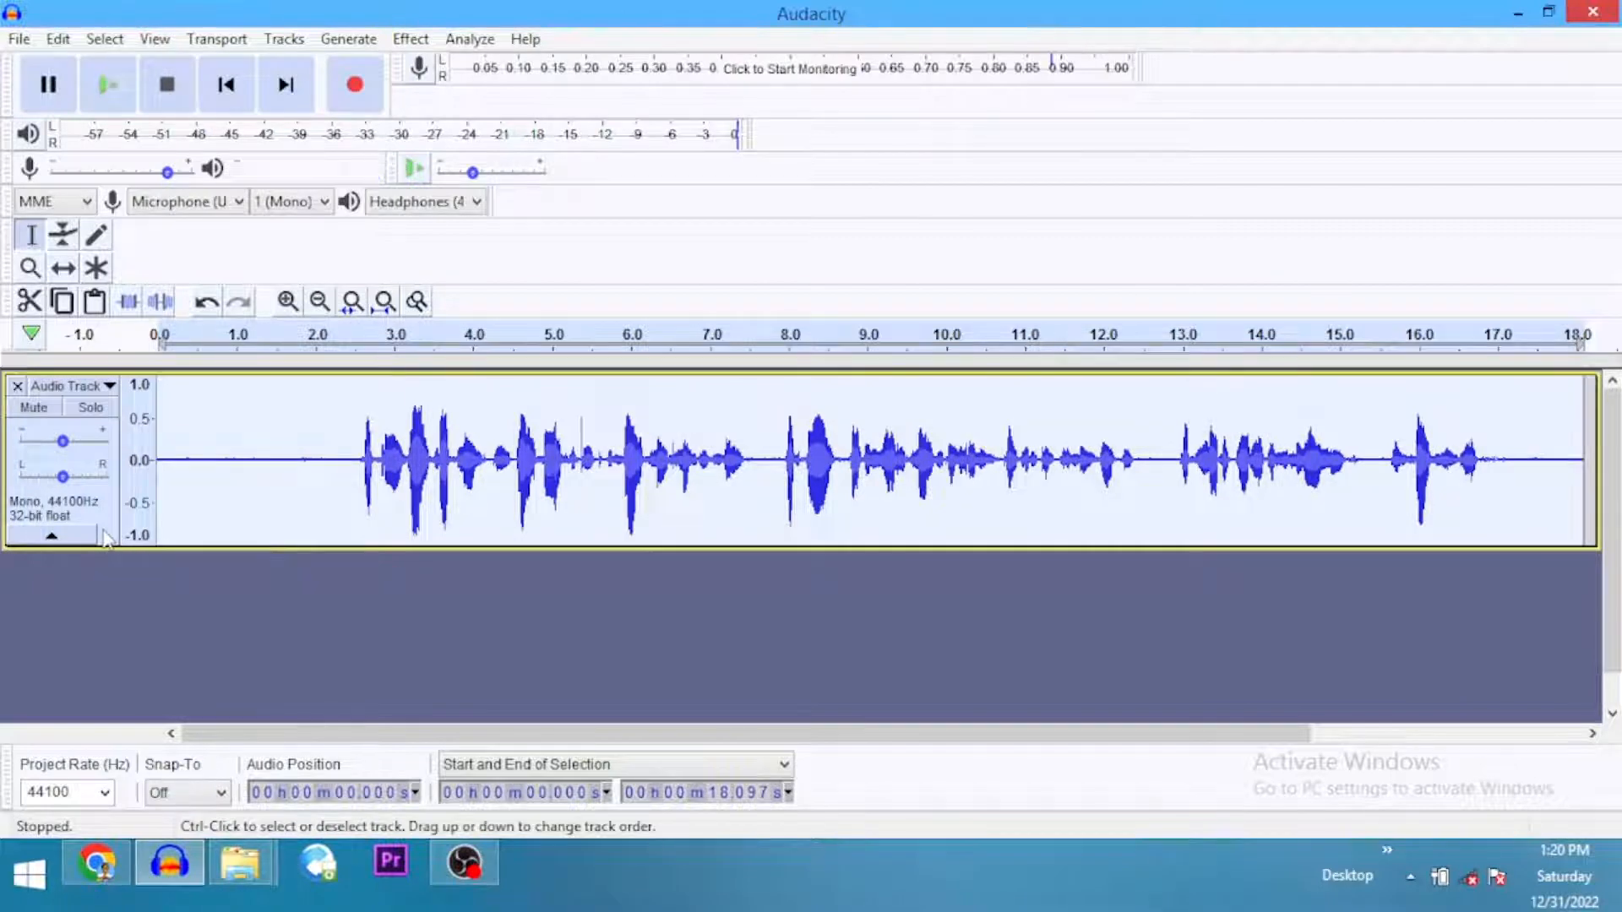
key(ctrl+d)
scroll(212, 714, down, 1)
scroll(211, 714, up, 1)
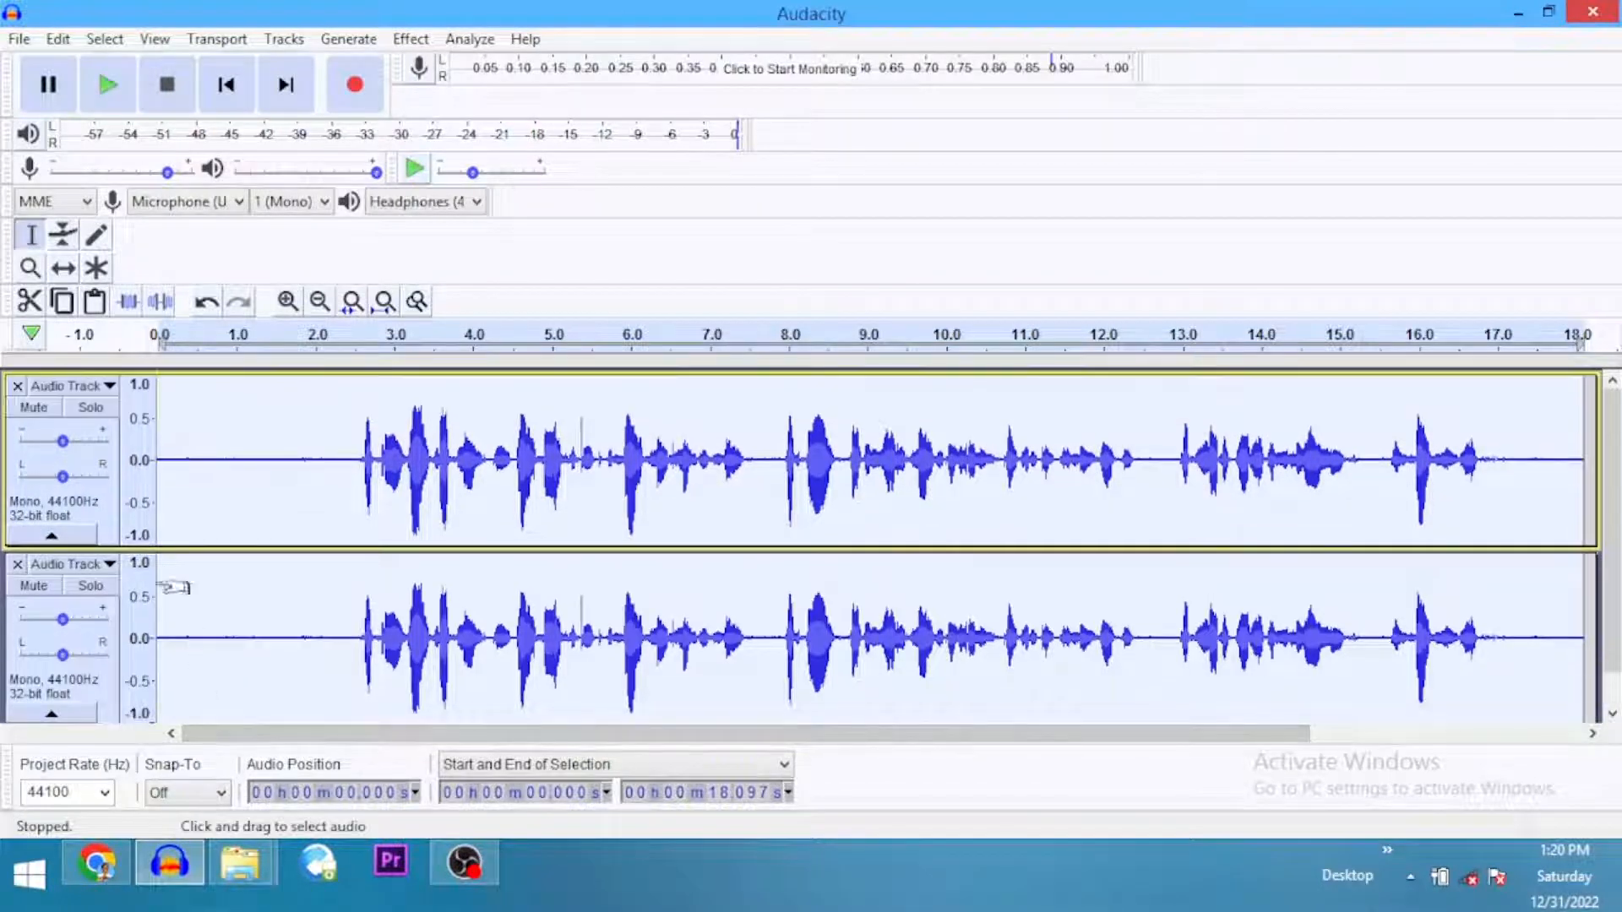
Mute the original track with the duplicate soloed, and shrink the original track's height to a thin strip
click(34, 407)
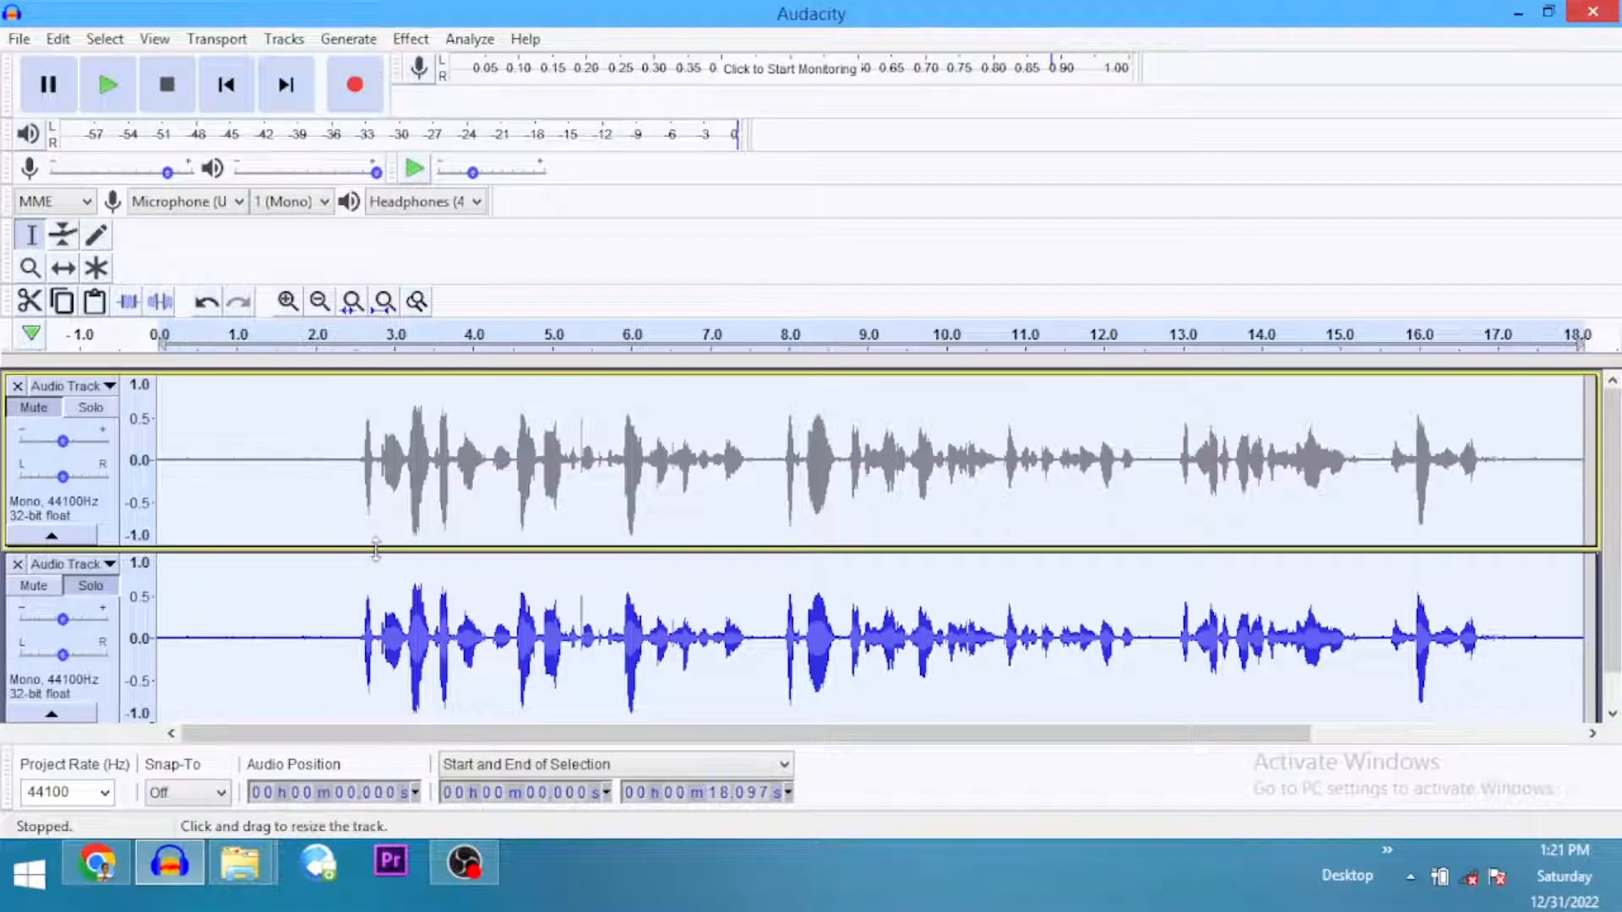
drag(375, 551, 377, 422)
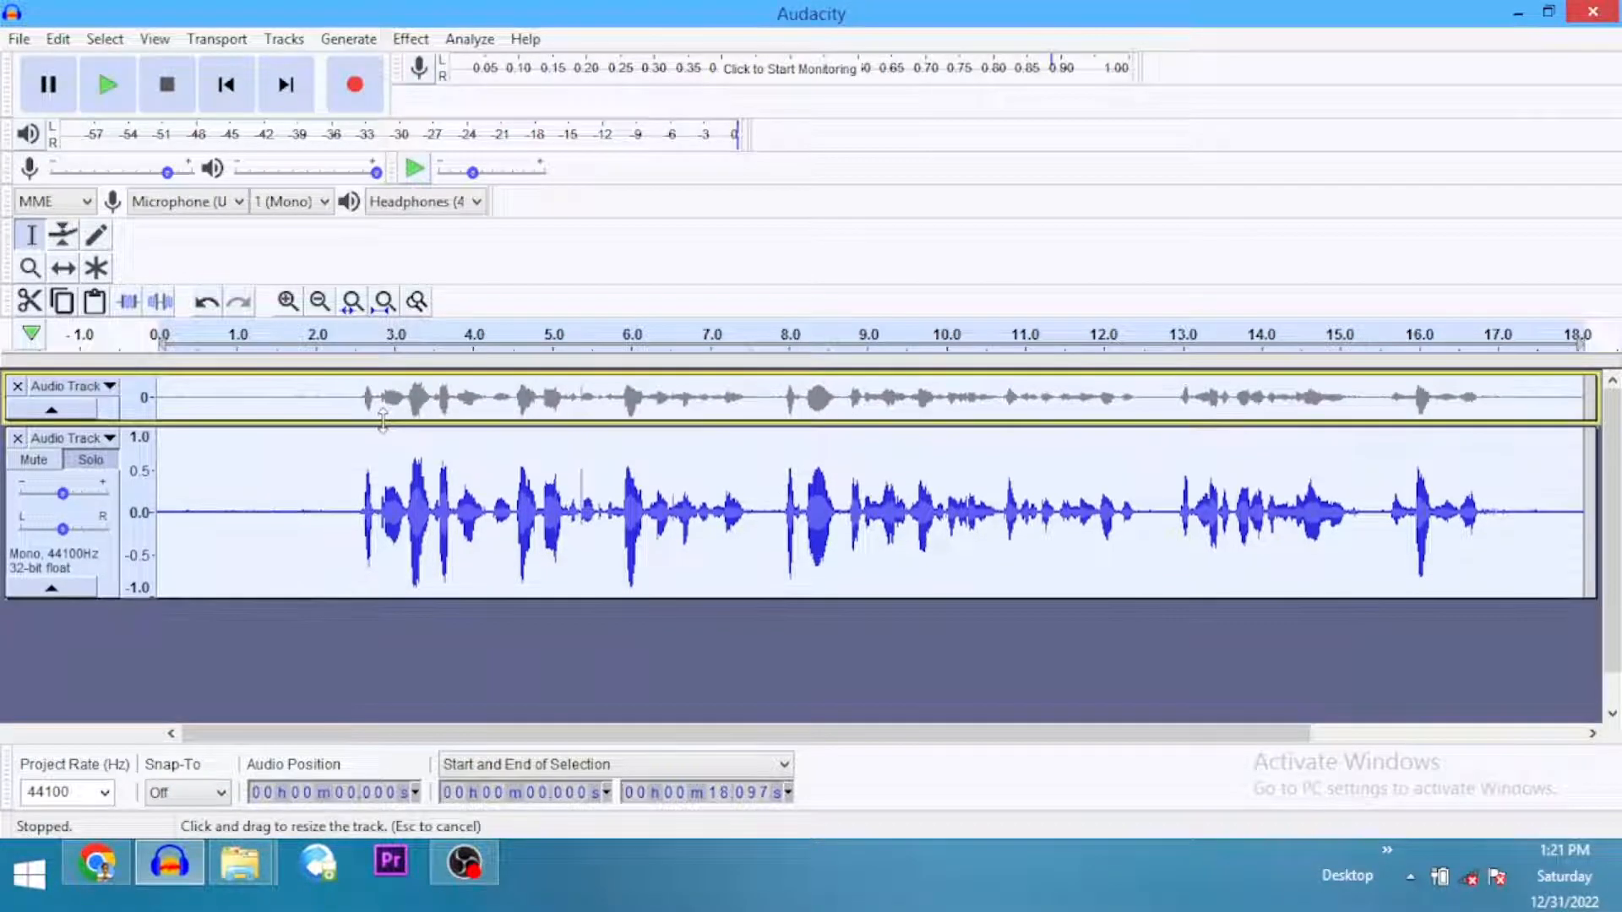
Capture a noise profile for Noise Reduction from the silent section between about 0.39 and 2.32 s of the duplicate track
click(322, 541)
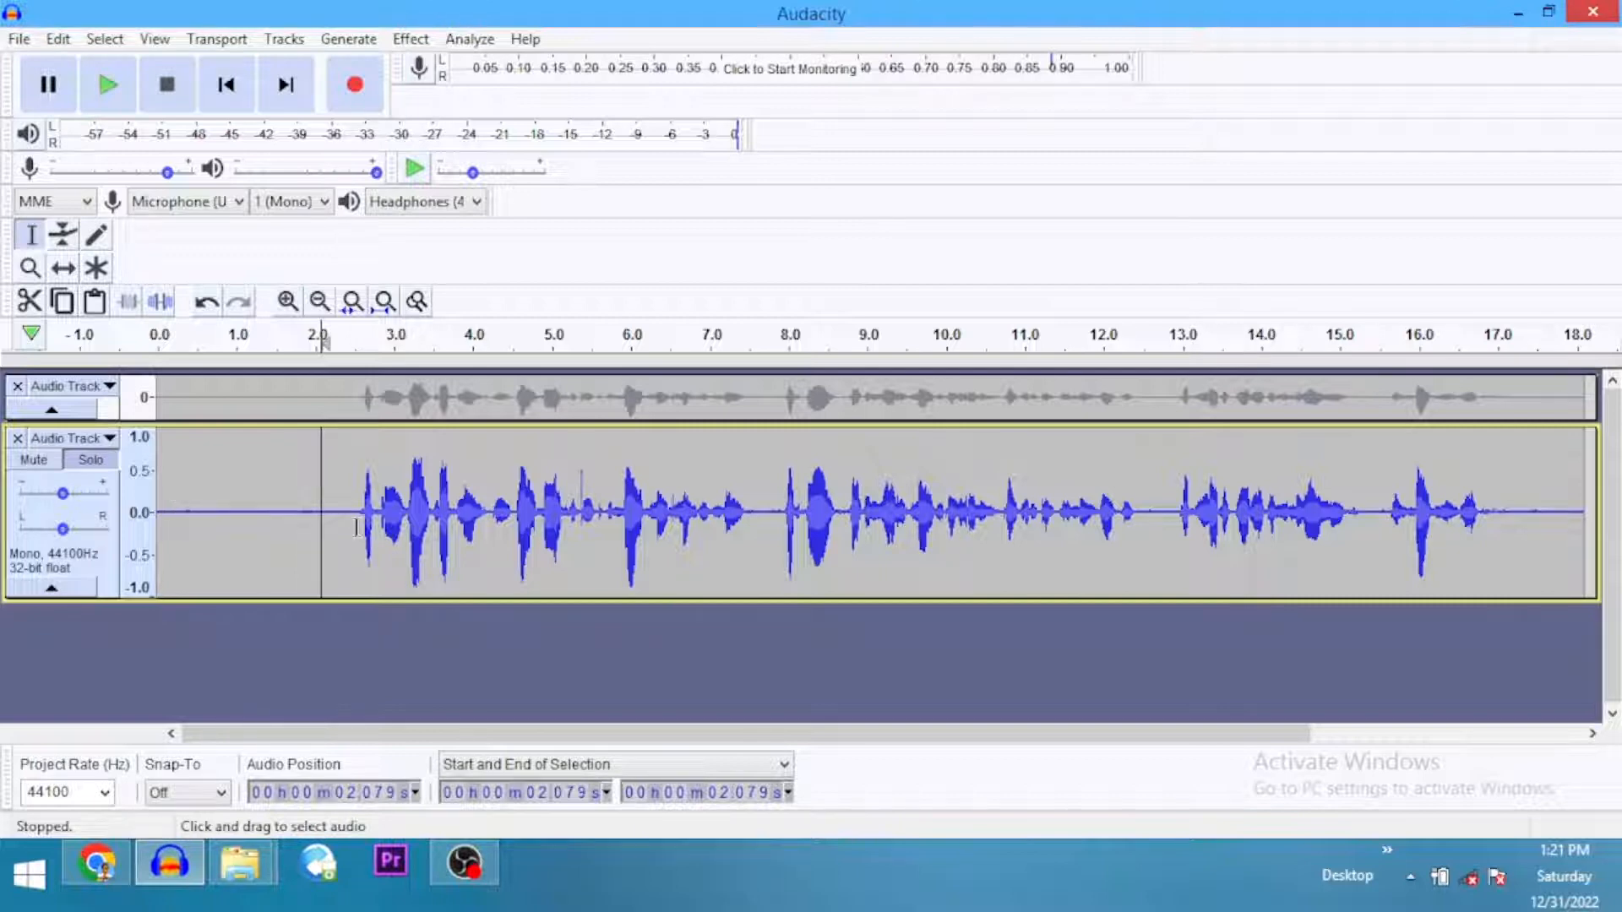
click(188, 514)
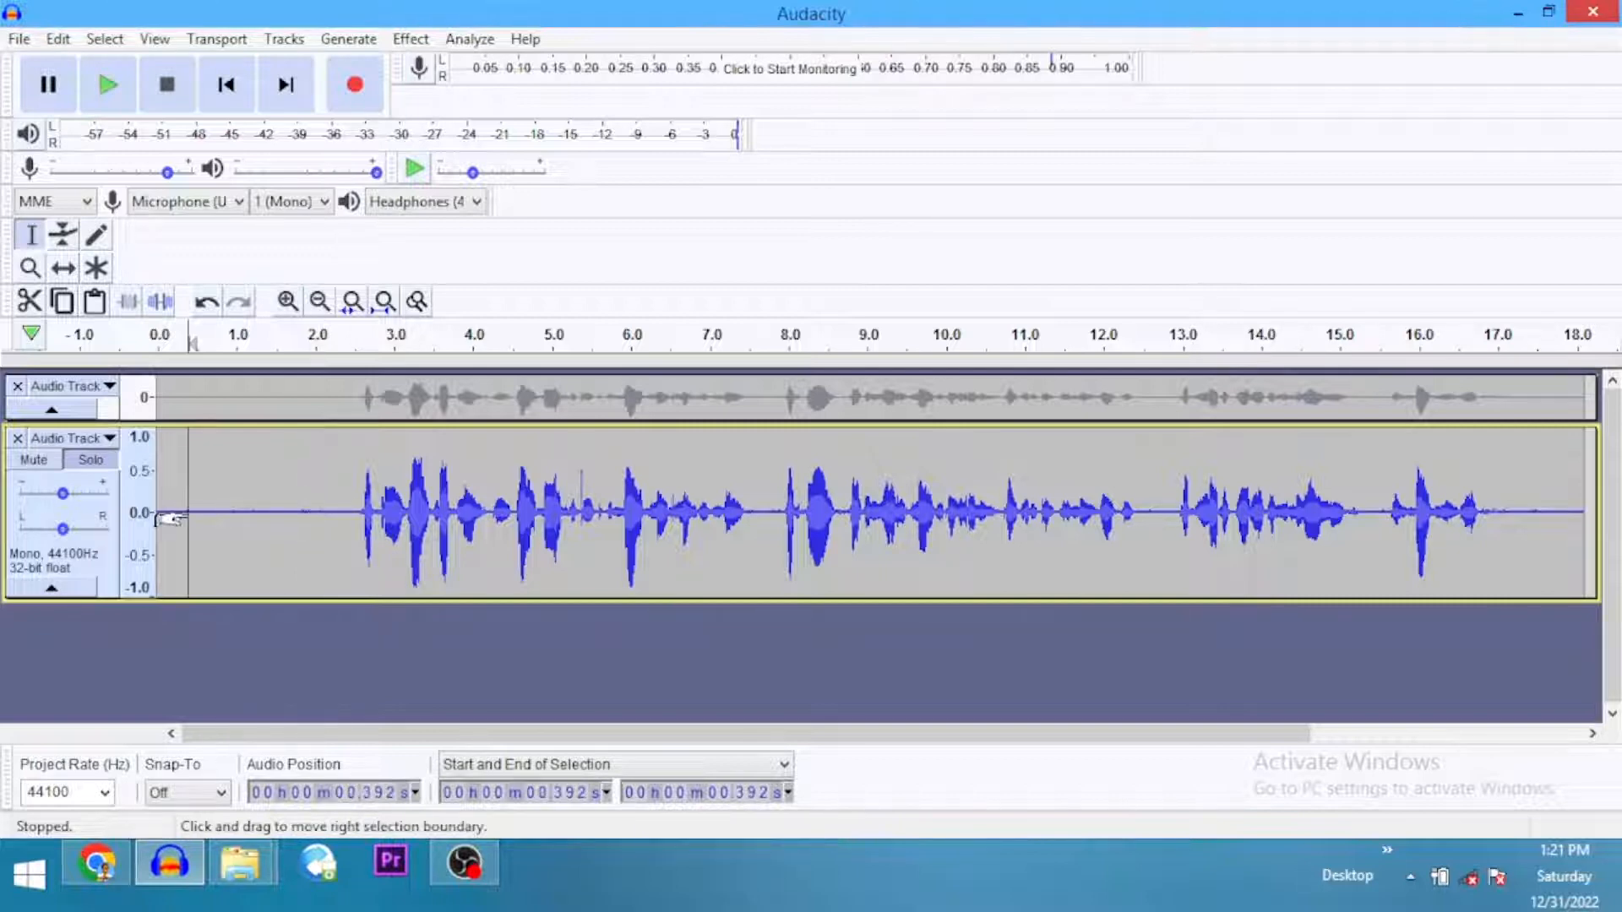
drag(179, 518, 338, 517)
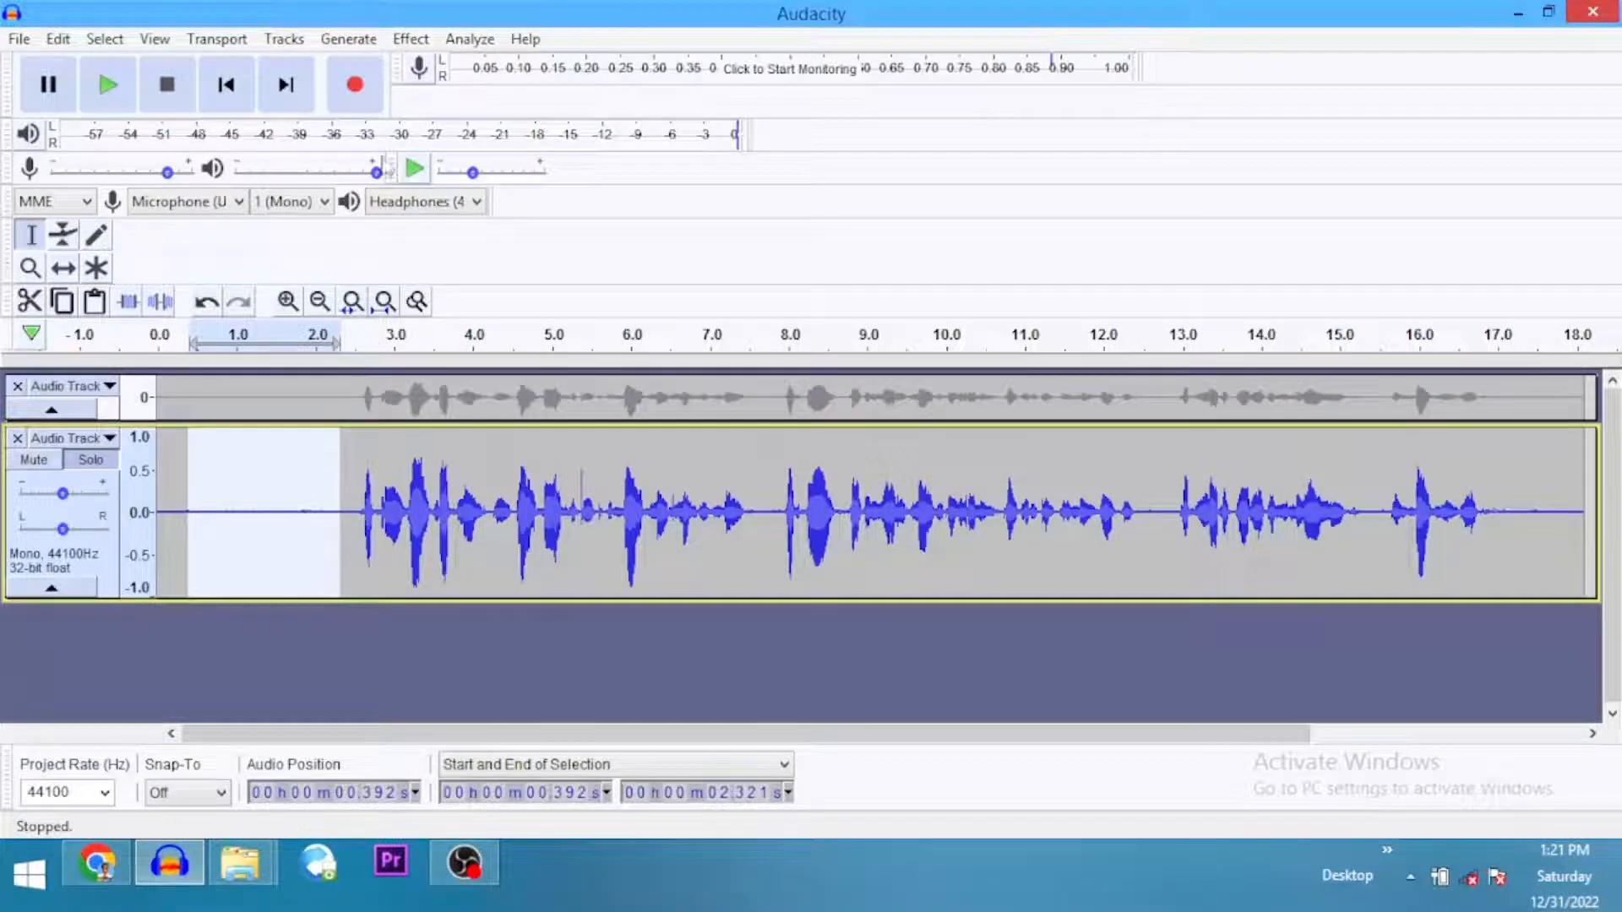
click(412, 39)
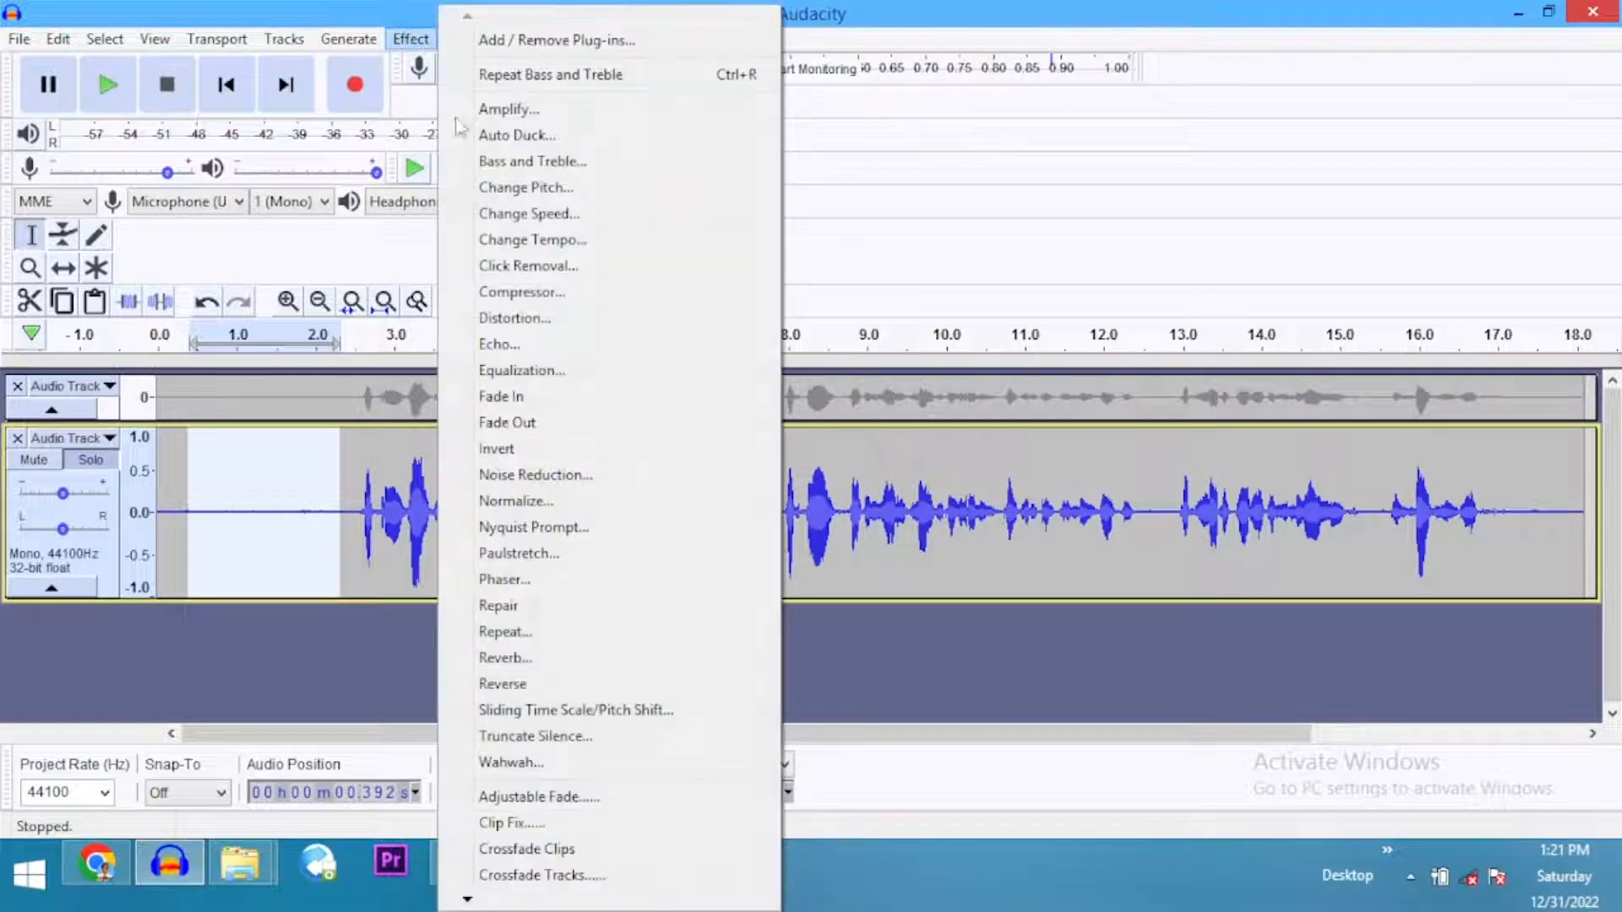
click(563, 479)
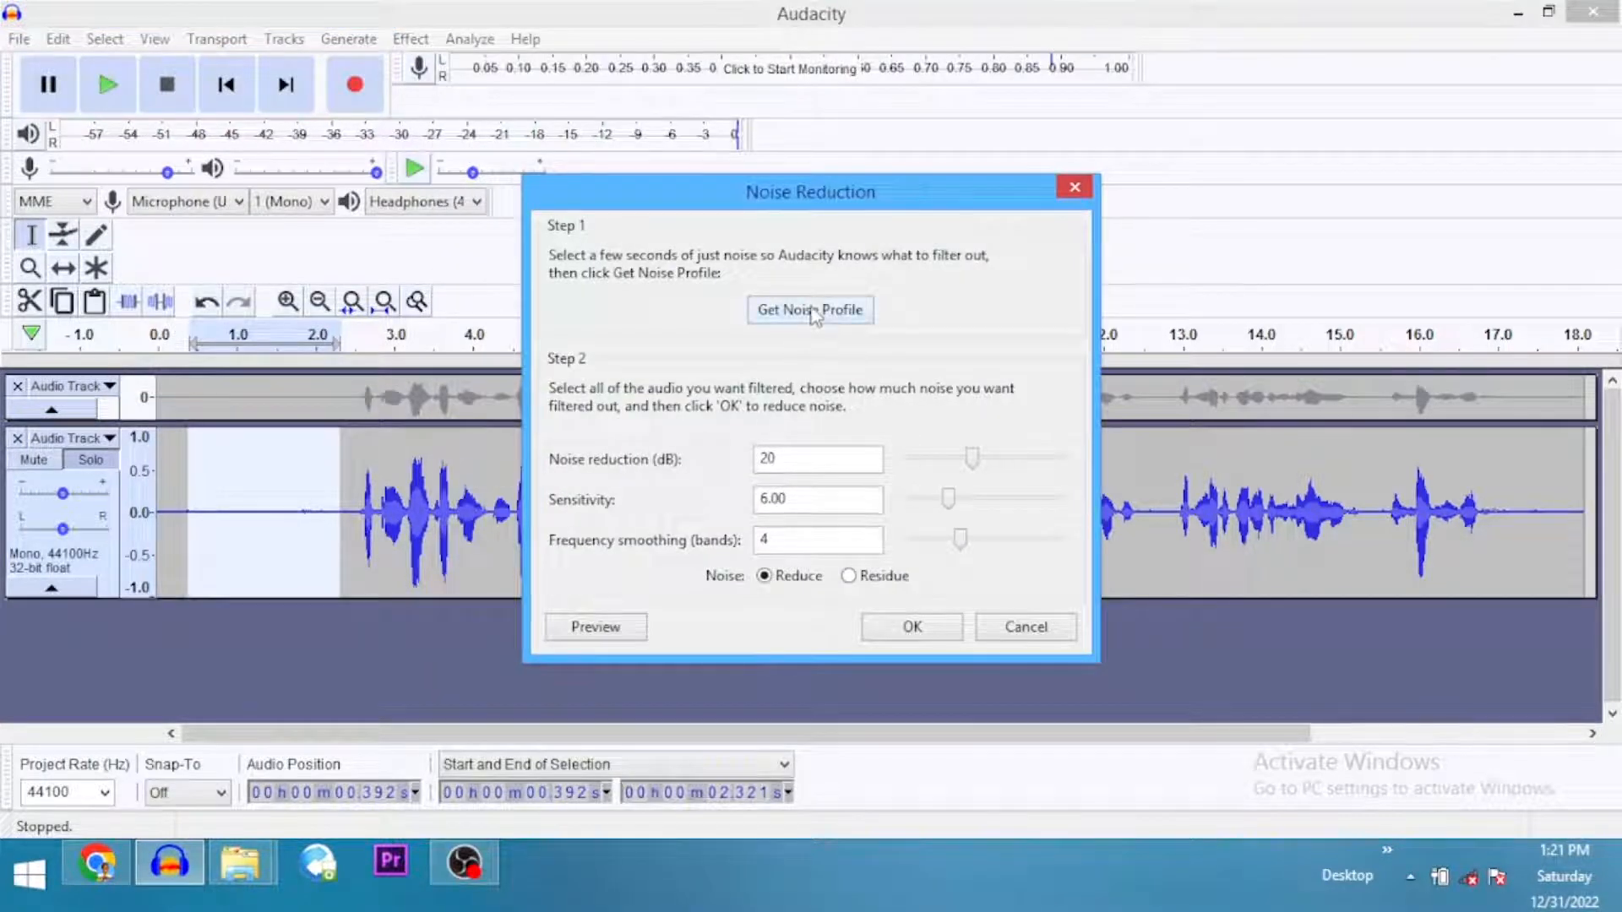
click(814, 311)
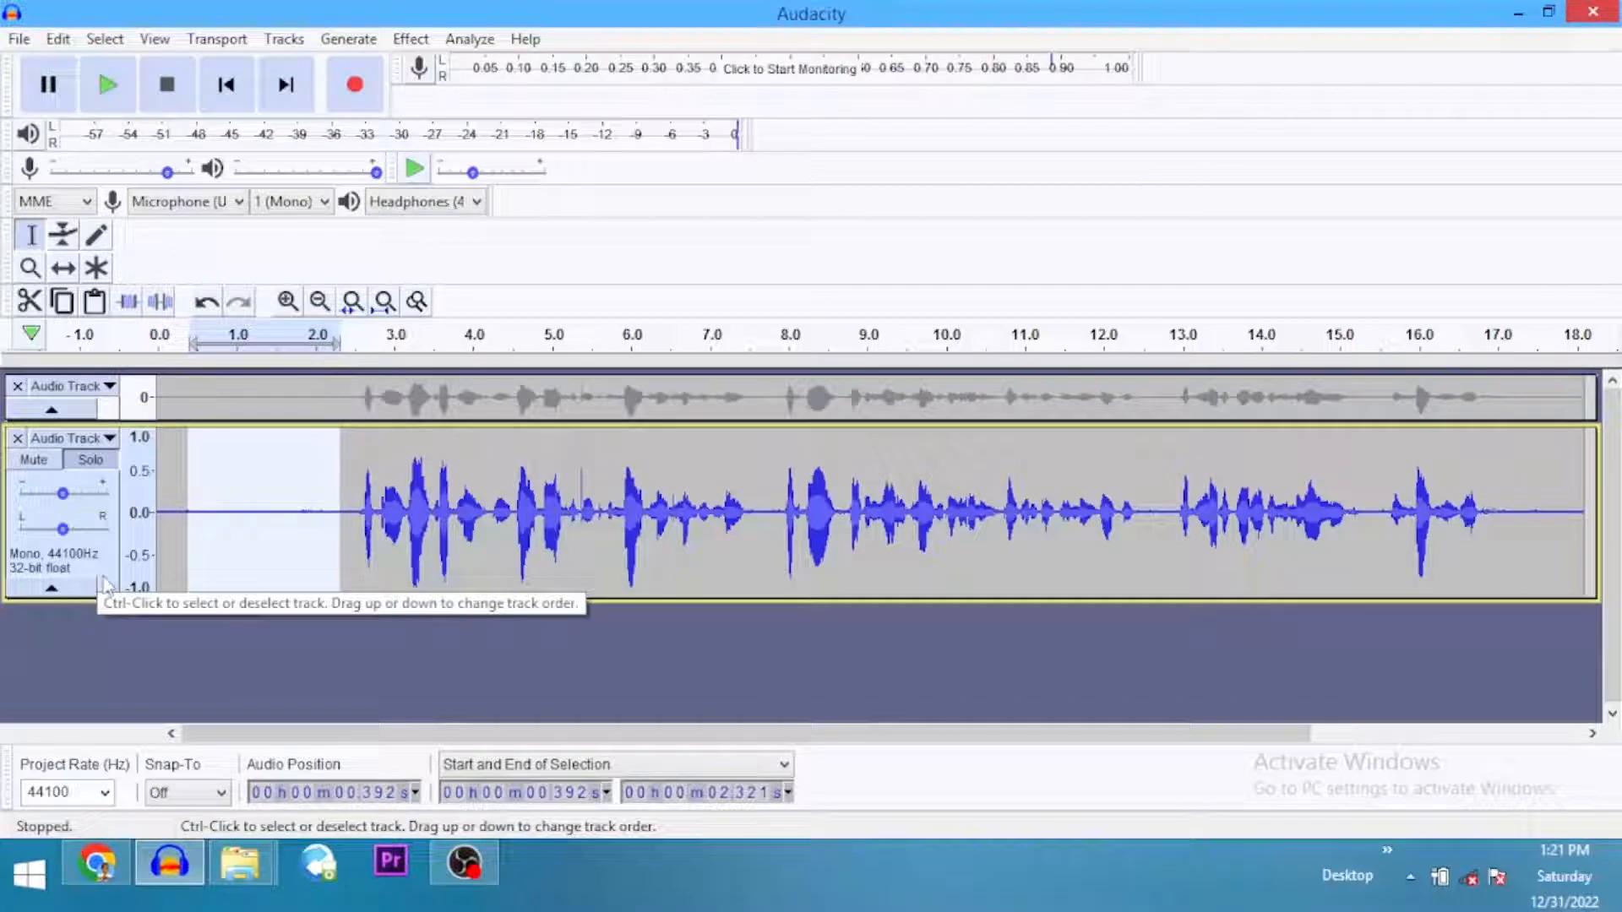
Apply Noise Reduction to the whole duplicate track with 20 dB, sensitivity 6.00 and 4 smoothing bands, and play back the result
key(ctrl+a)
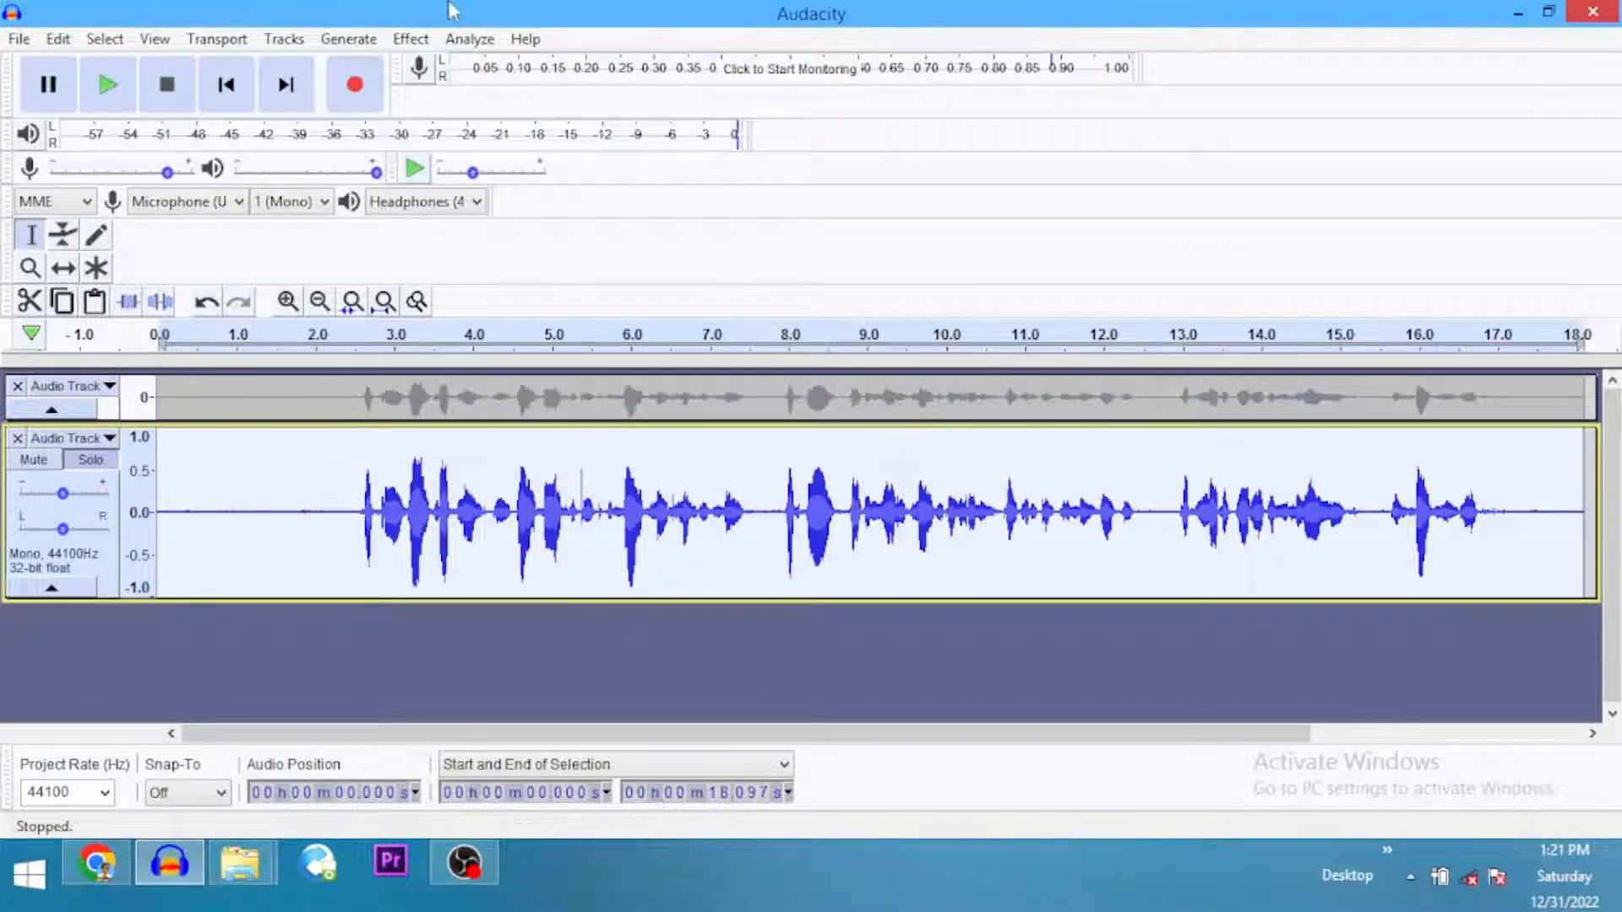
click(410, 39)
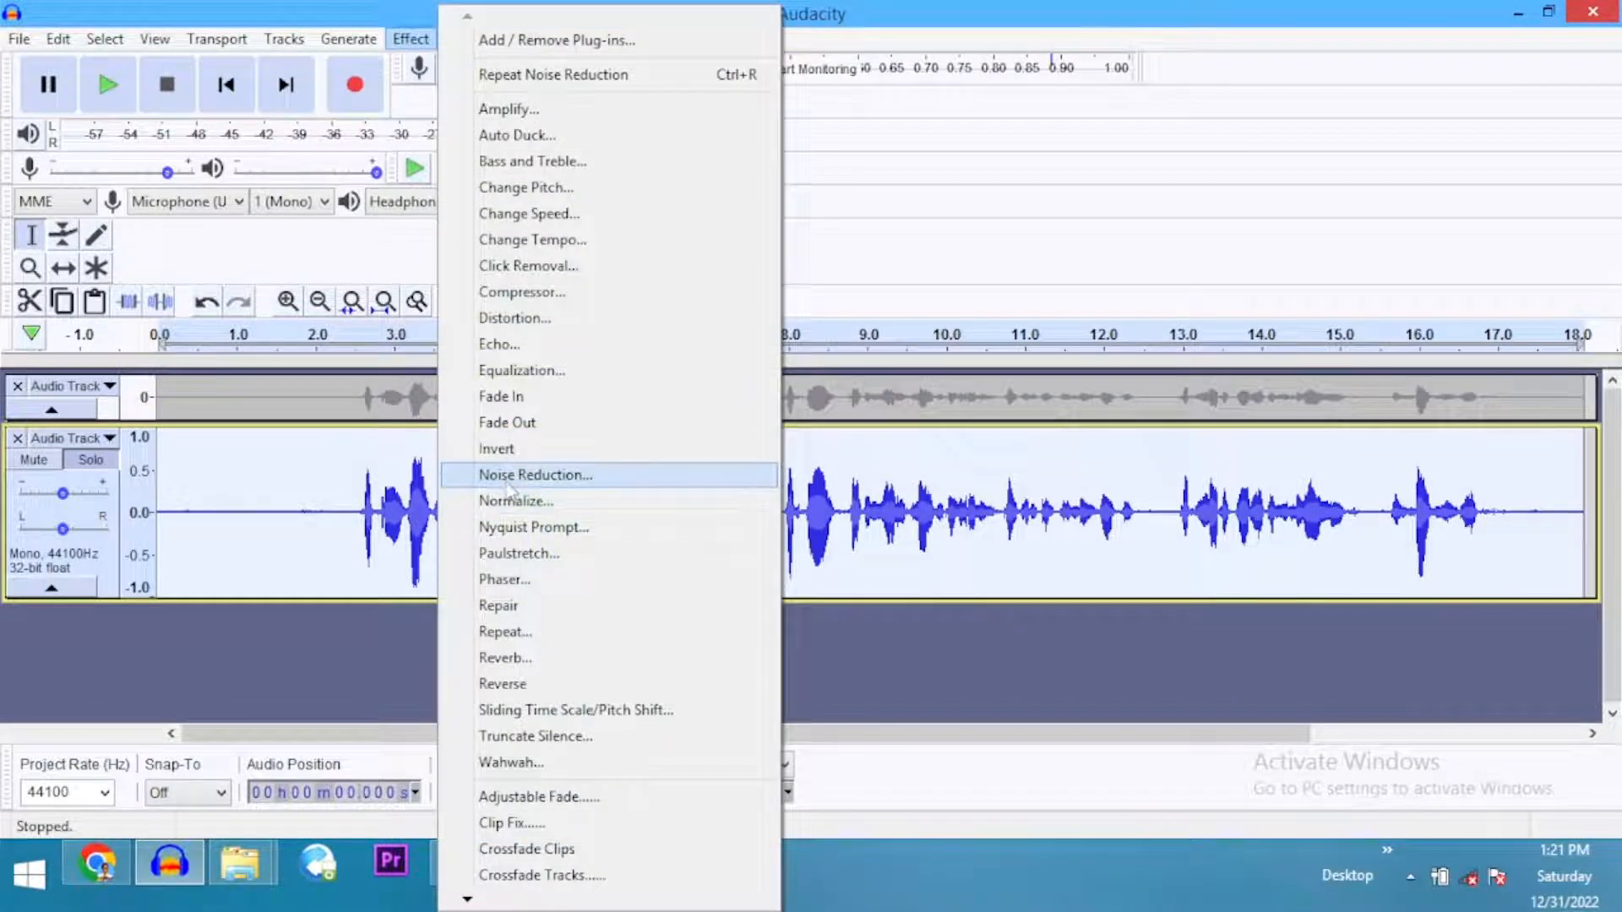
click(511, 478)
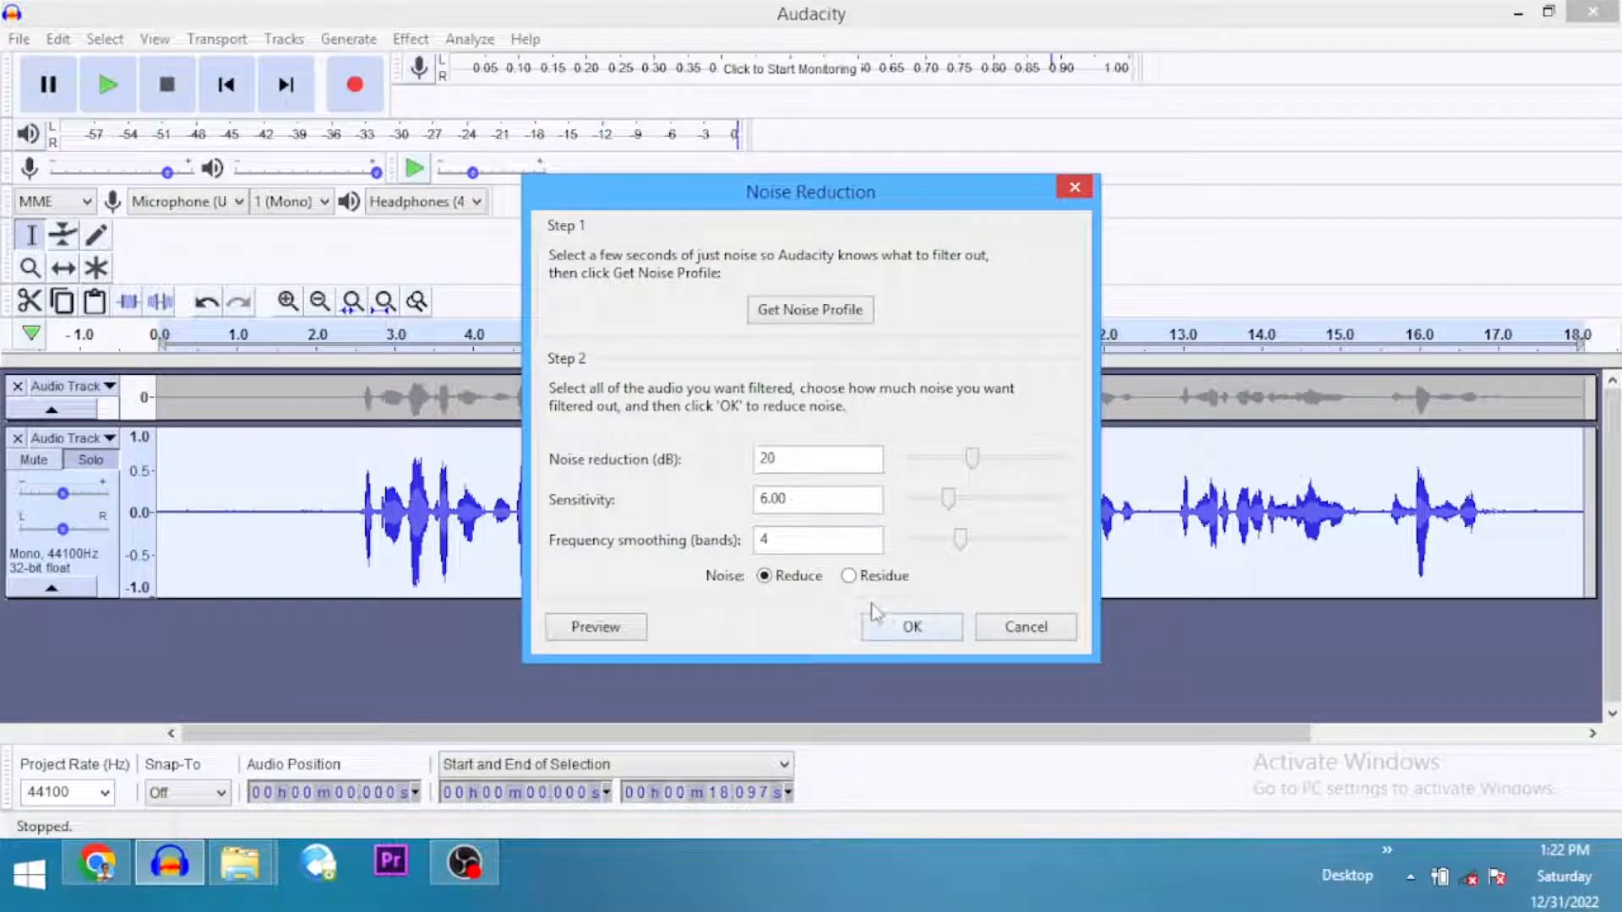
click(912, 627)
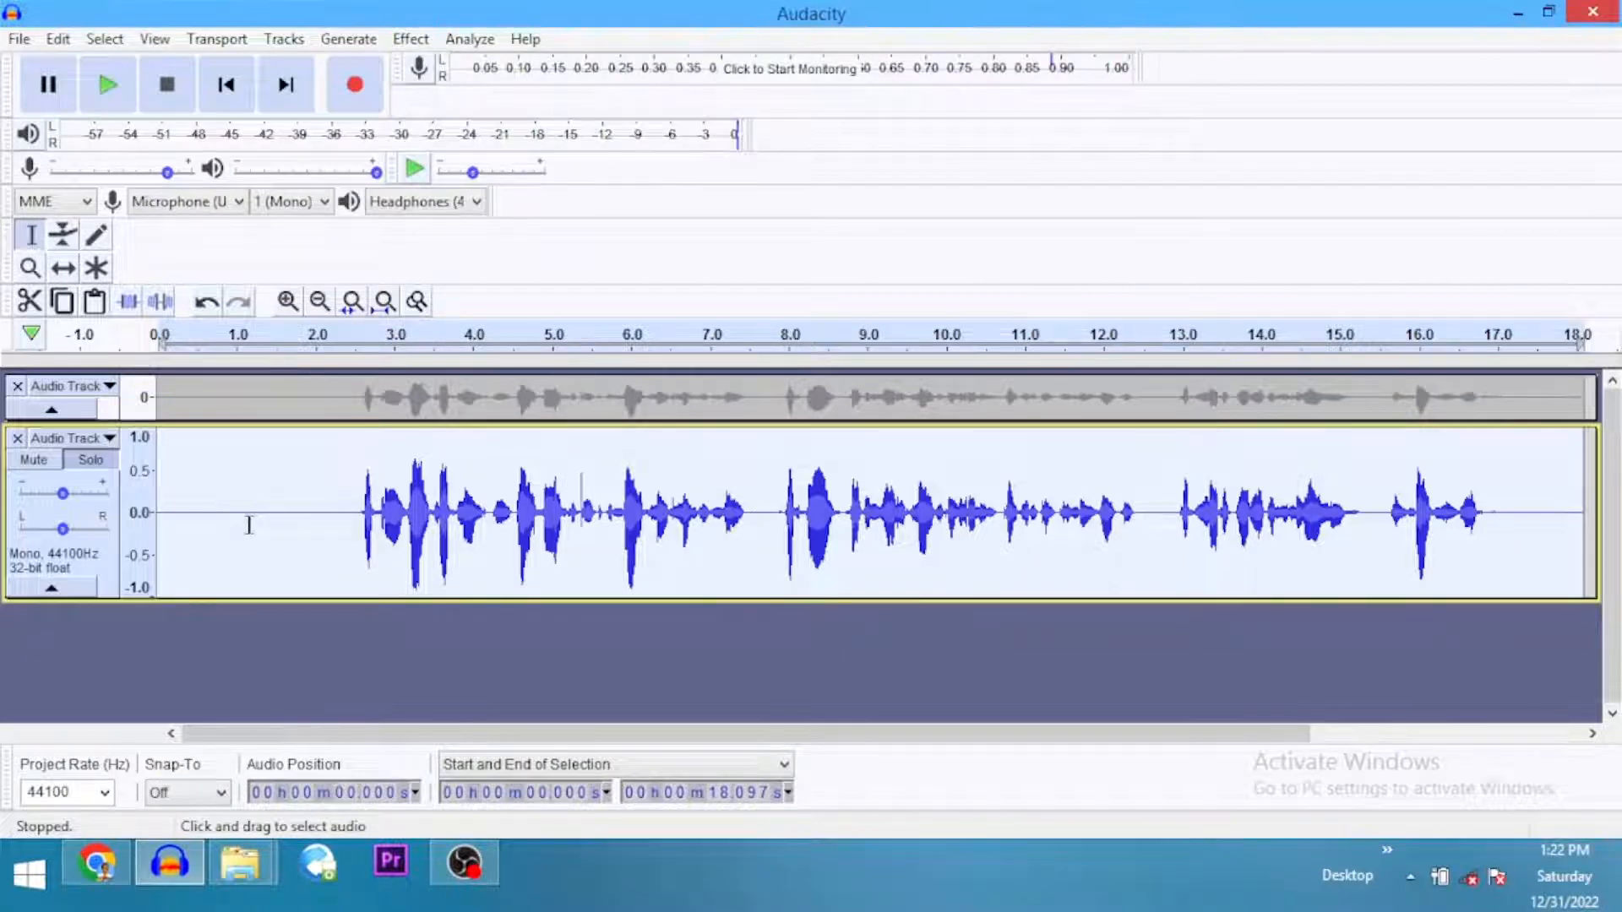
key(space)
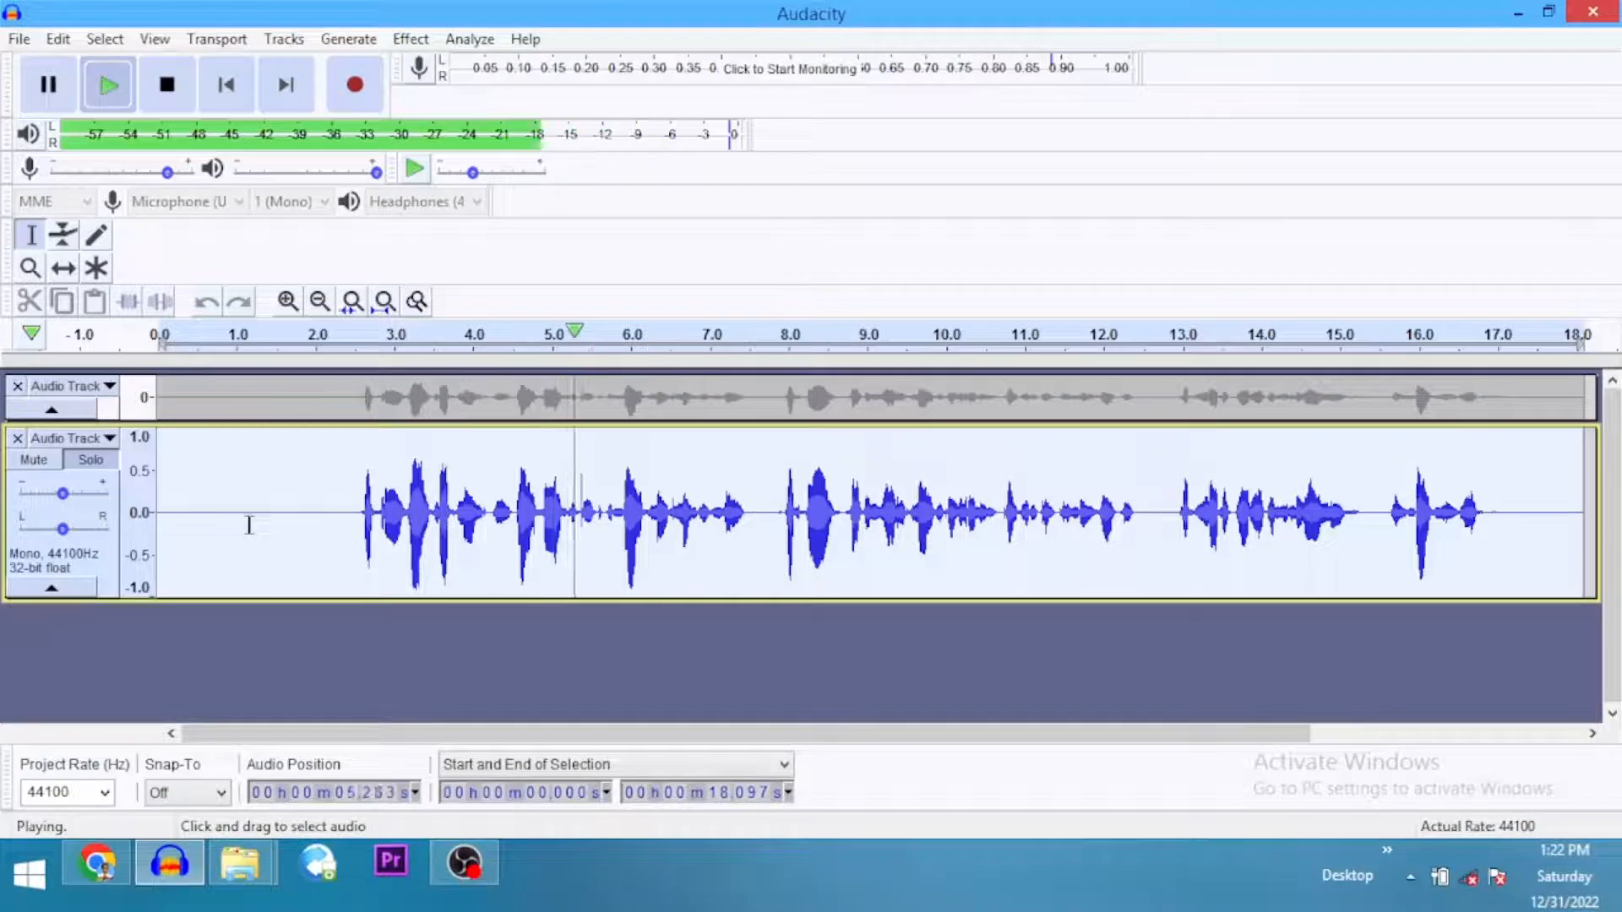
key(space)
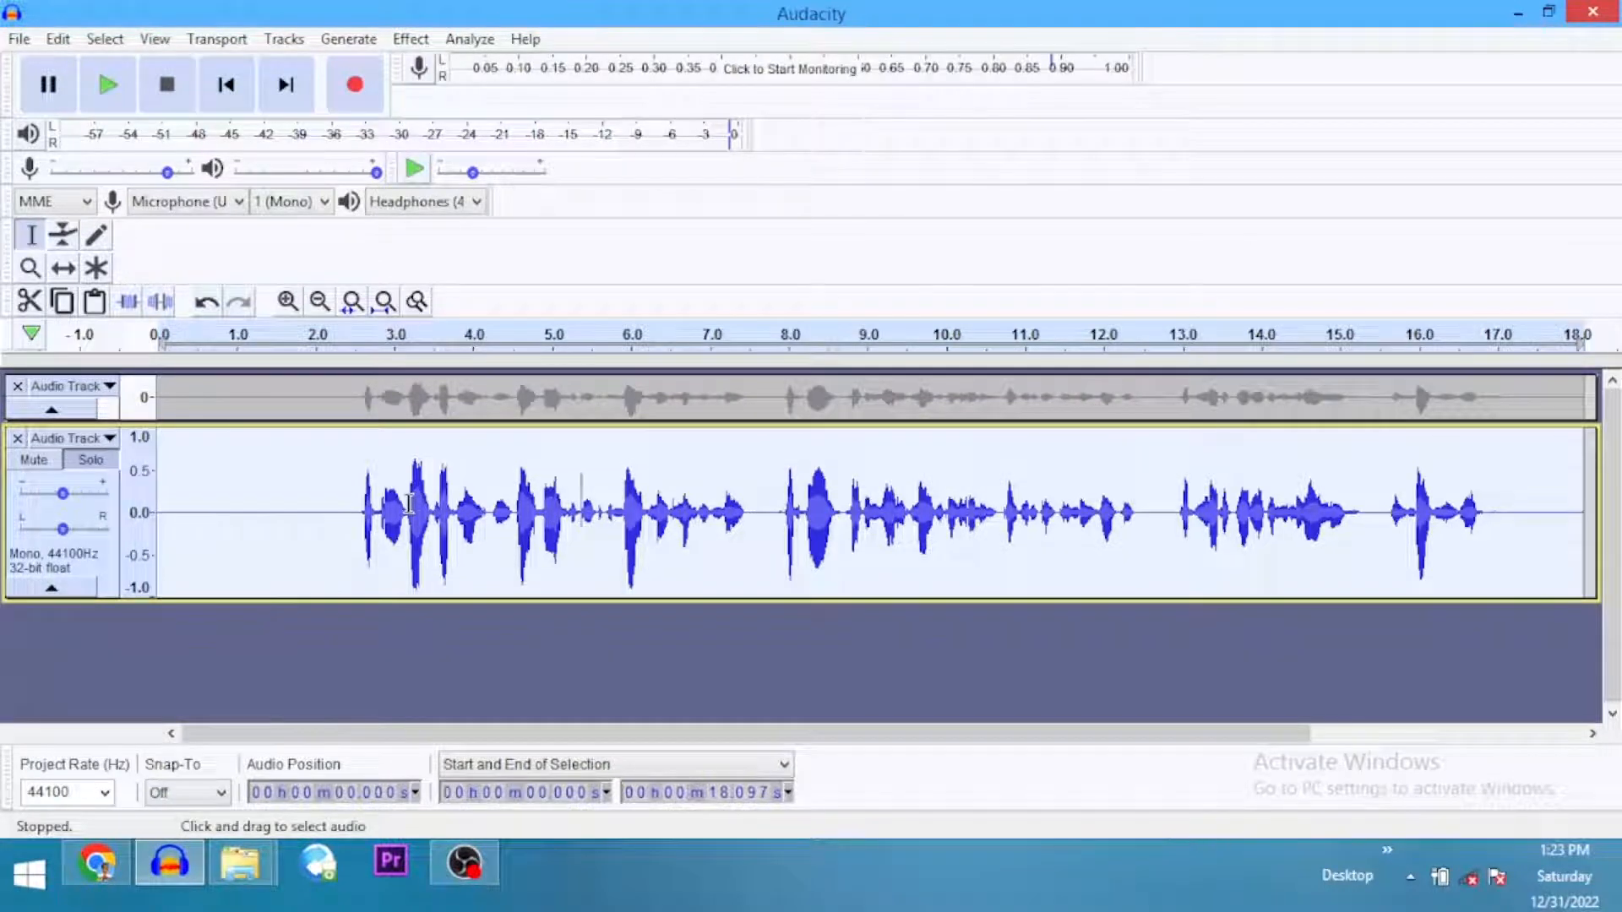
Amplify the loud peak between about 3.15 and 3.45 s of the duplicate track by -3 dB
drag(405, 504, 429, 531)
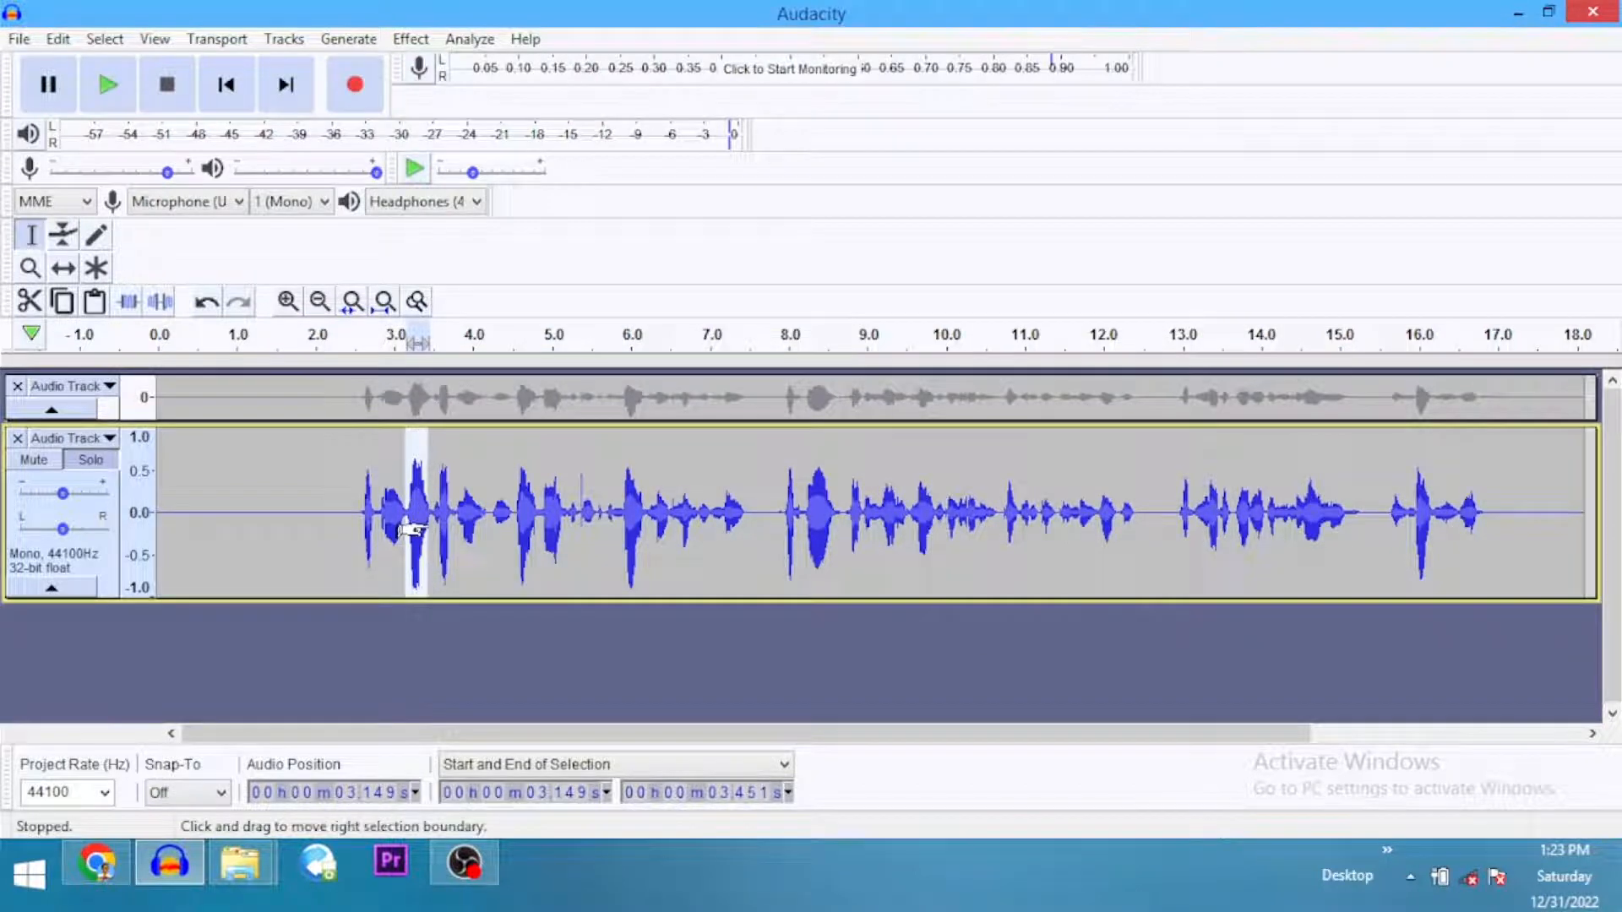
click(411, 39)
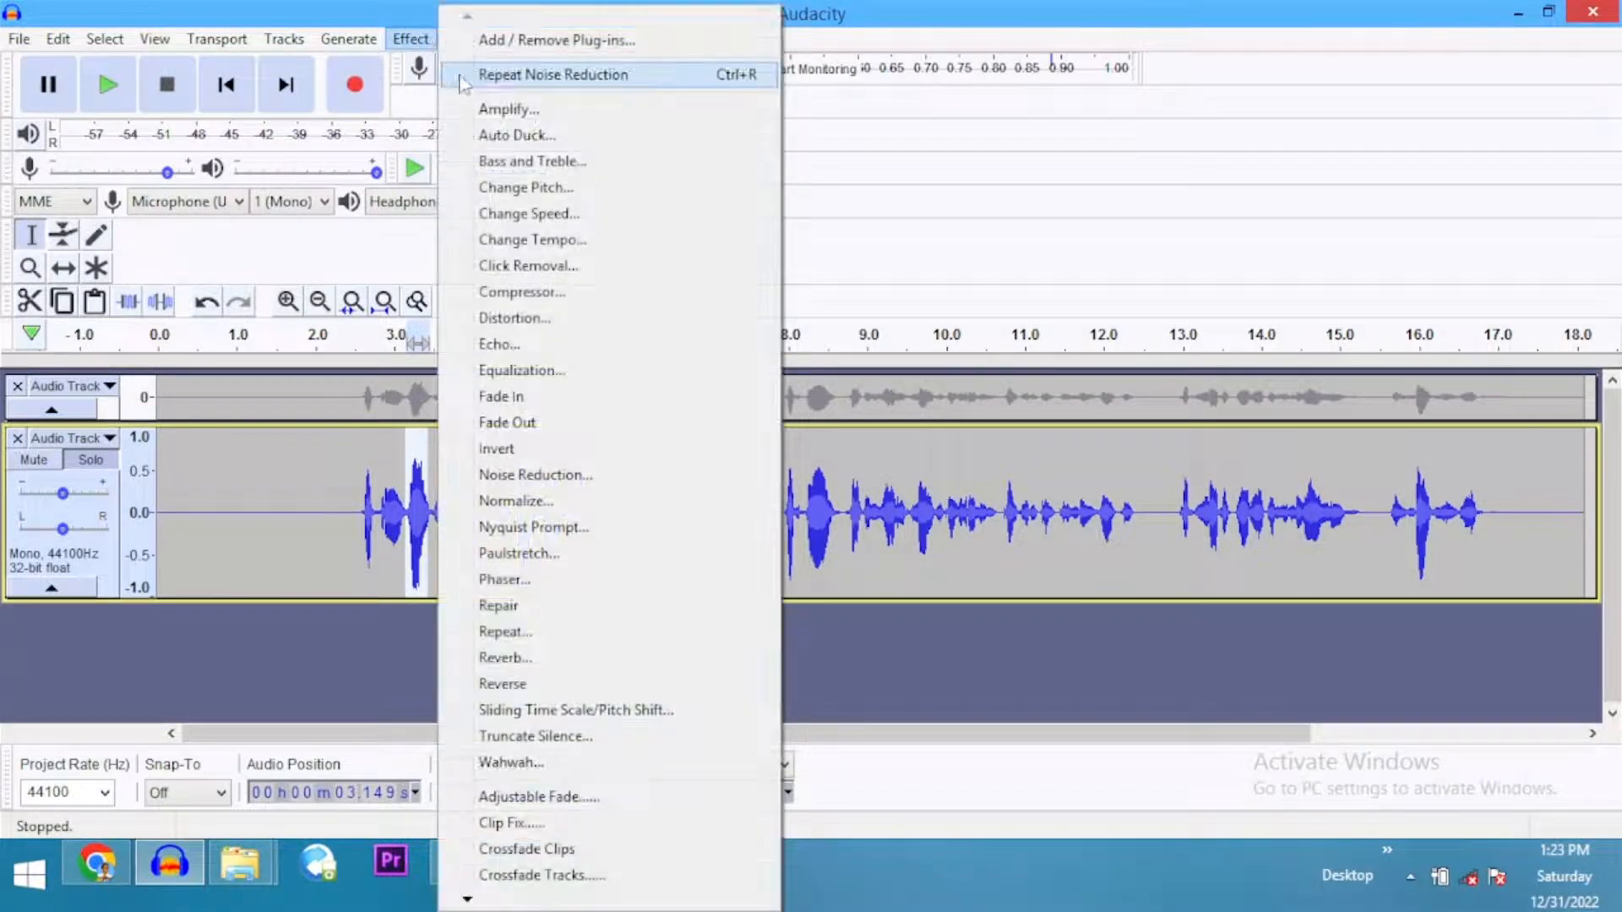
click(507, 109)
text(-3)
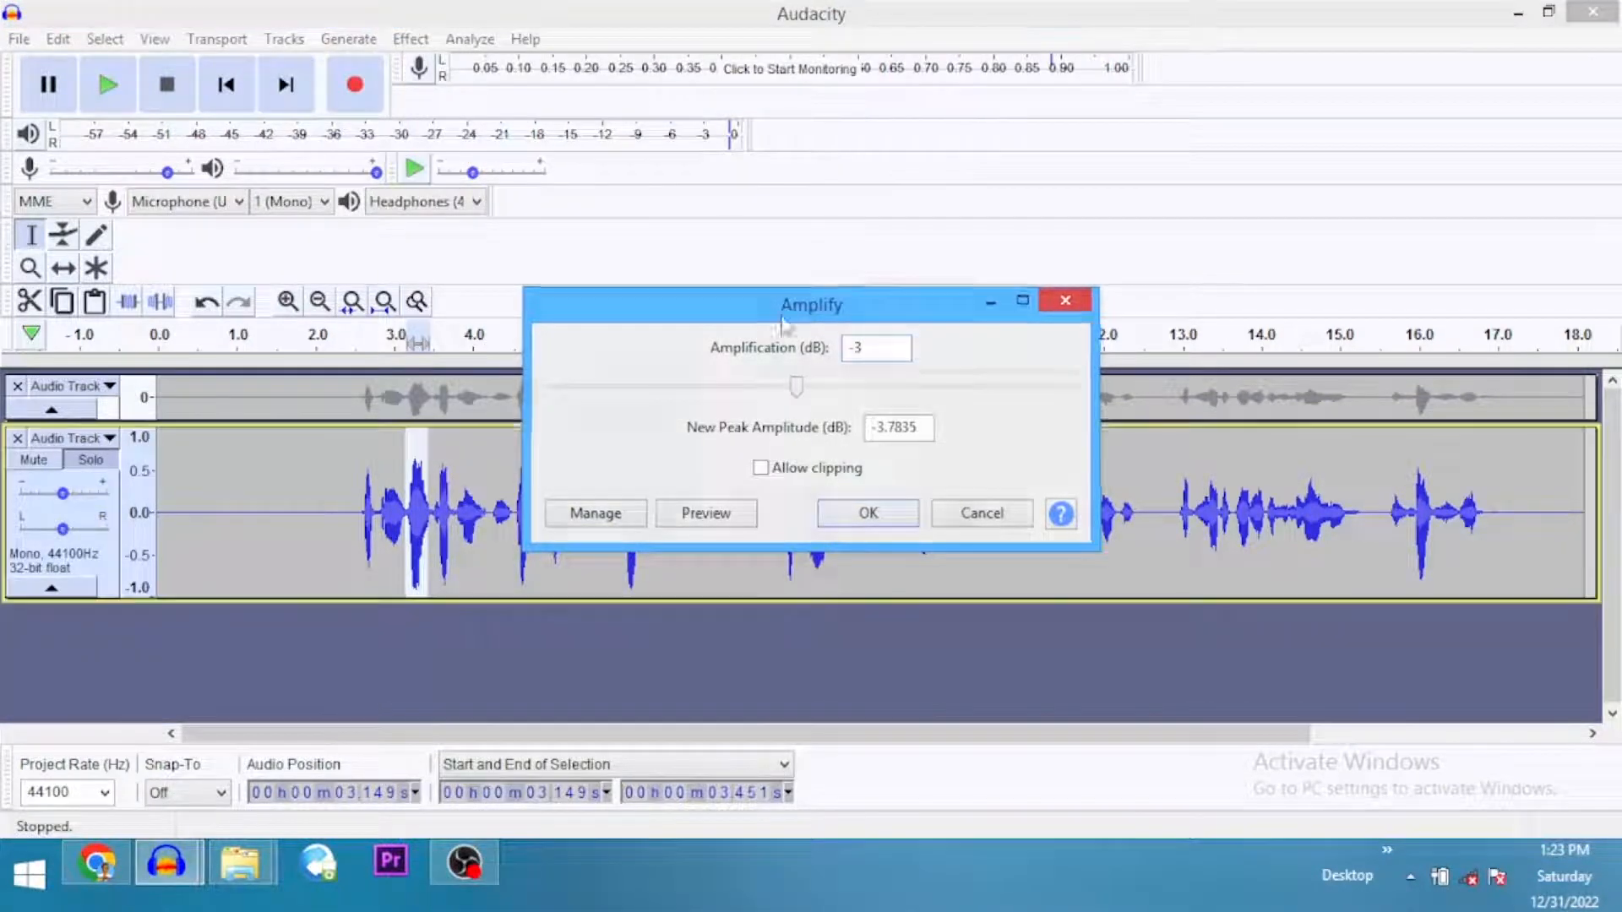
key(Return)
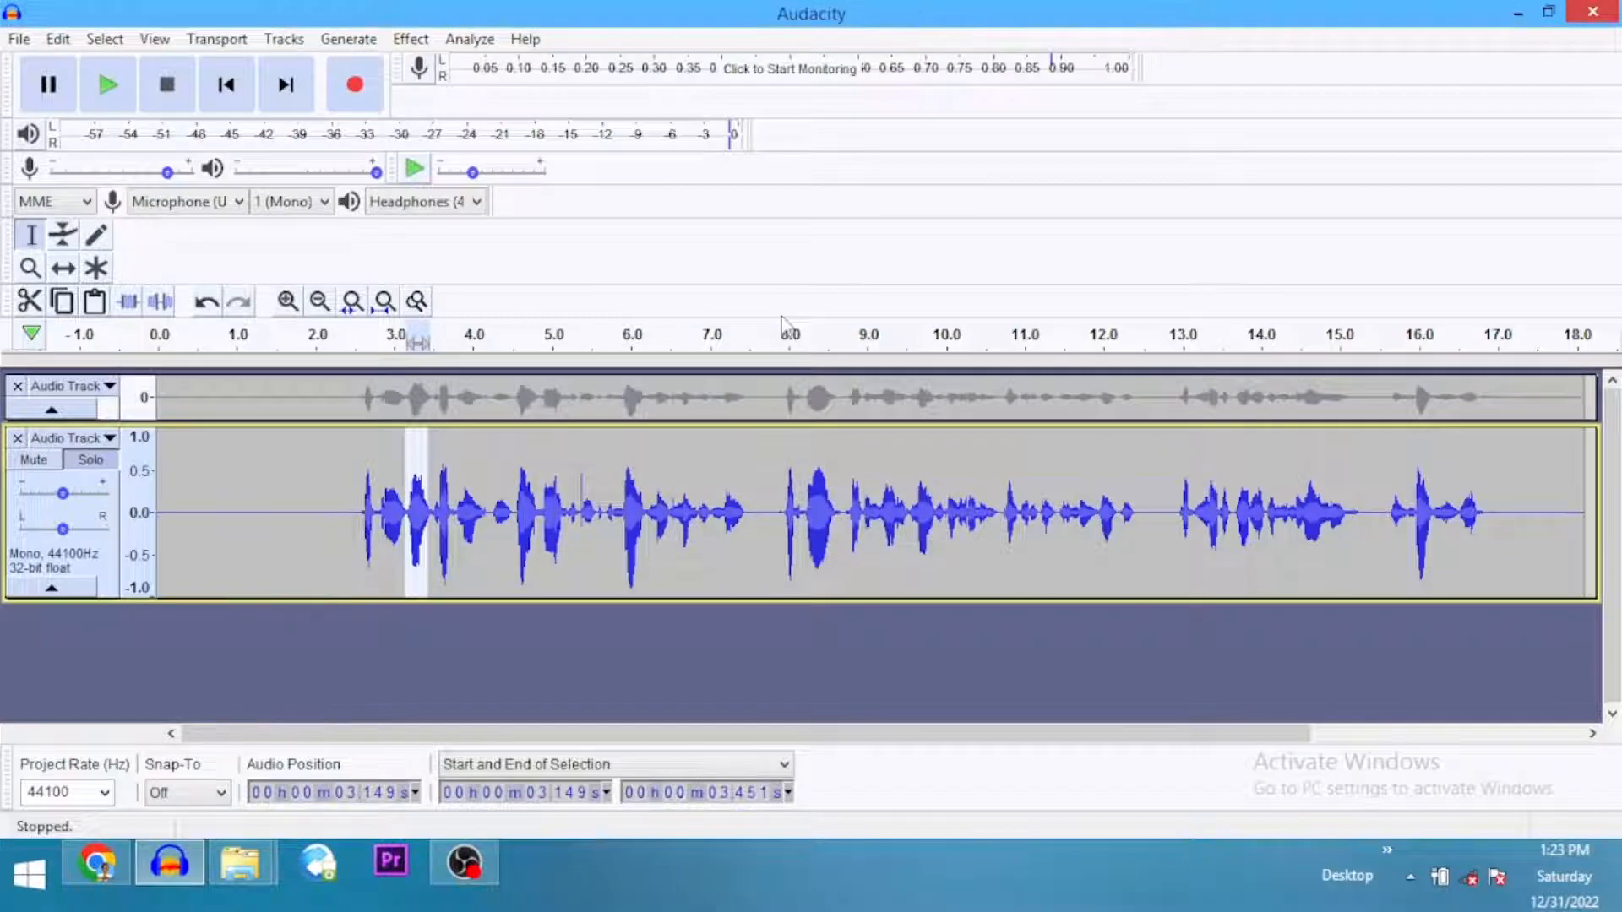
Repeat the -3 dB amplification on the loud peaks starting near 3.5, 4.5, 5.8, 7.9 and 8.2 s of the duplicate track
drag(454, 524, 437, 518)
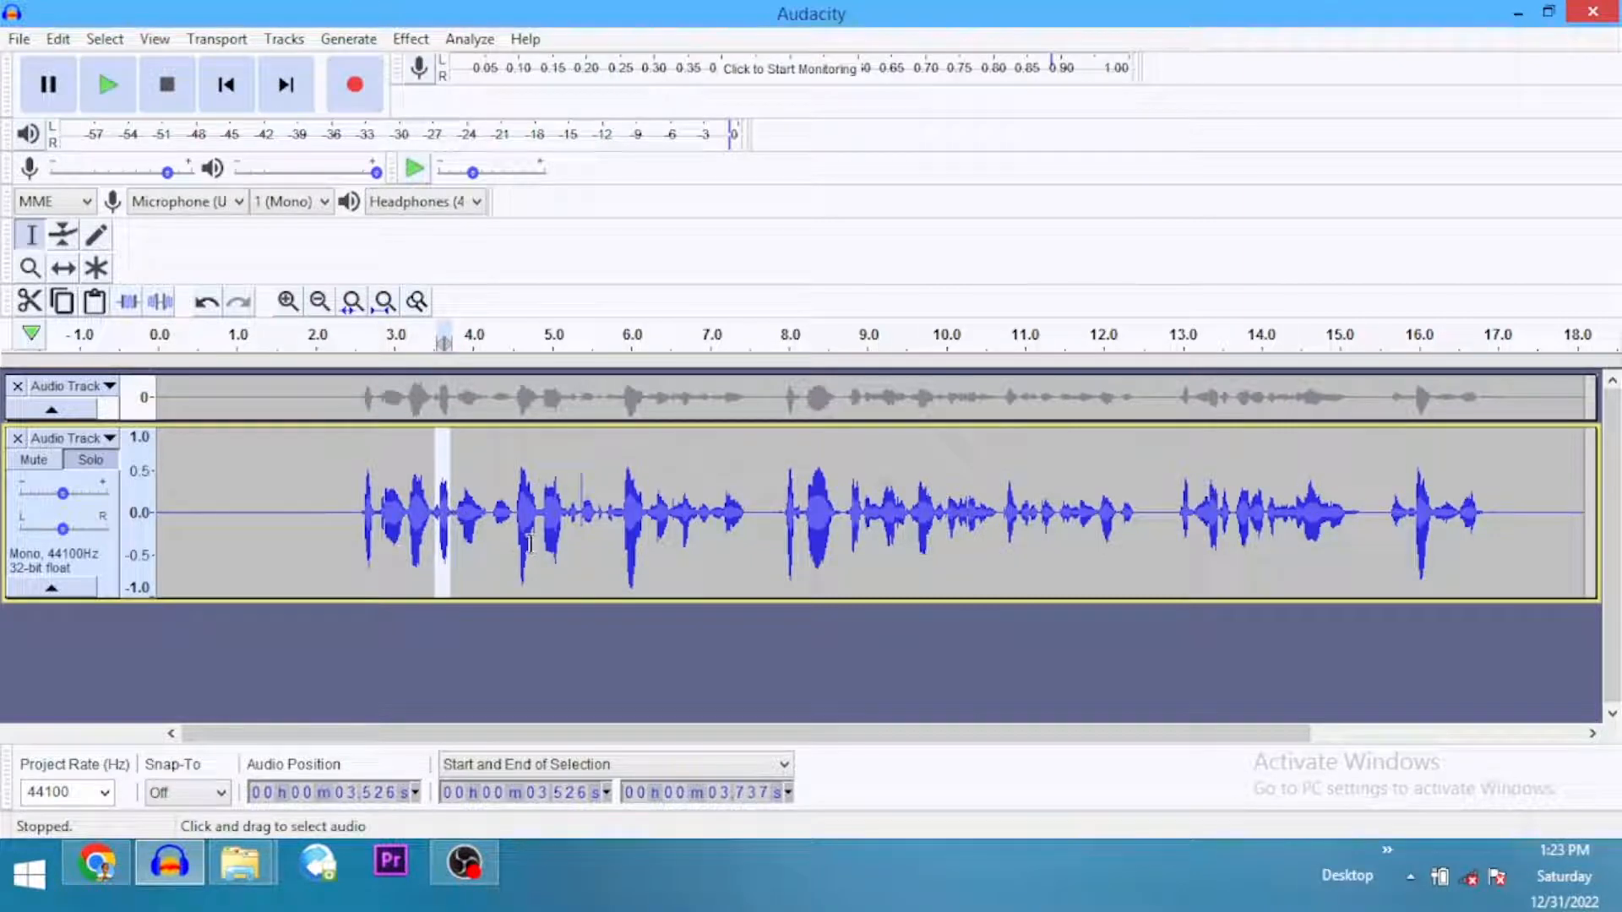
drag(514, 512, 533, 516)
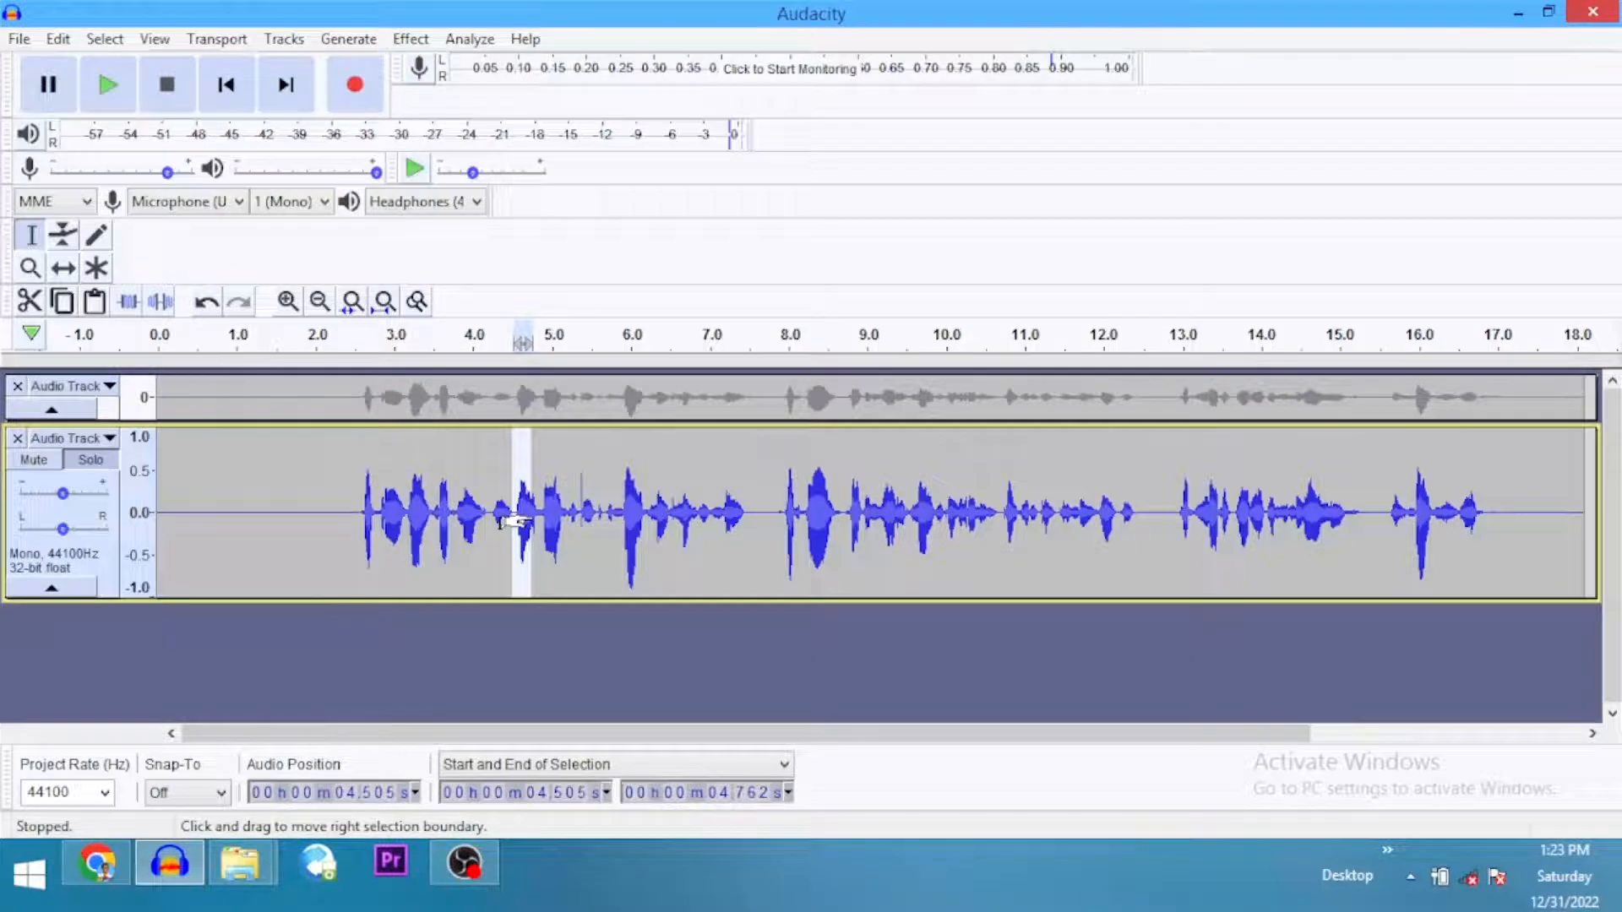
drag(618, 513, 643, 516)
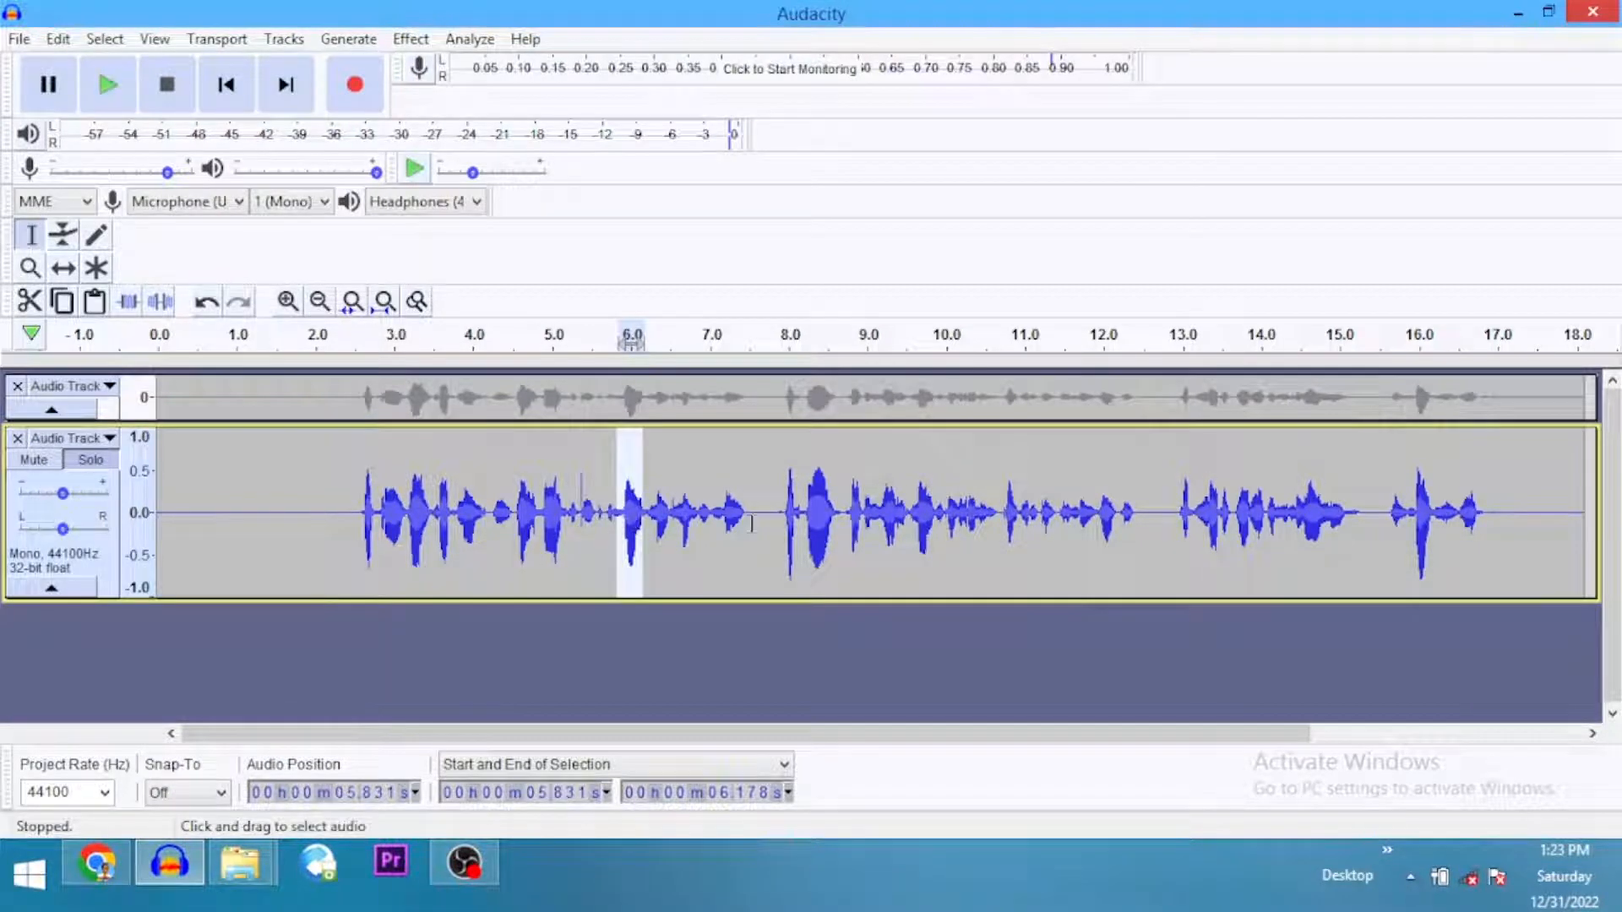
drag(784, 517, 797, 545)
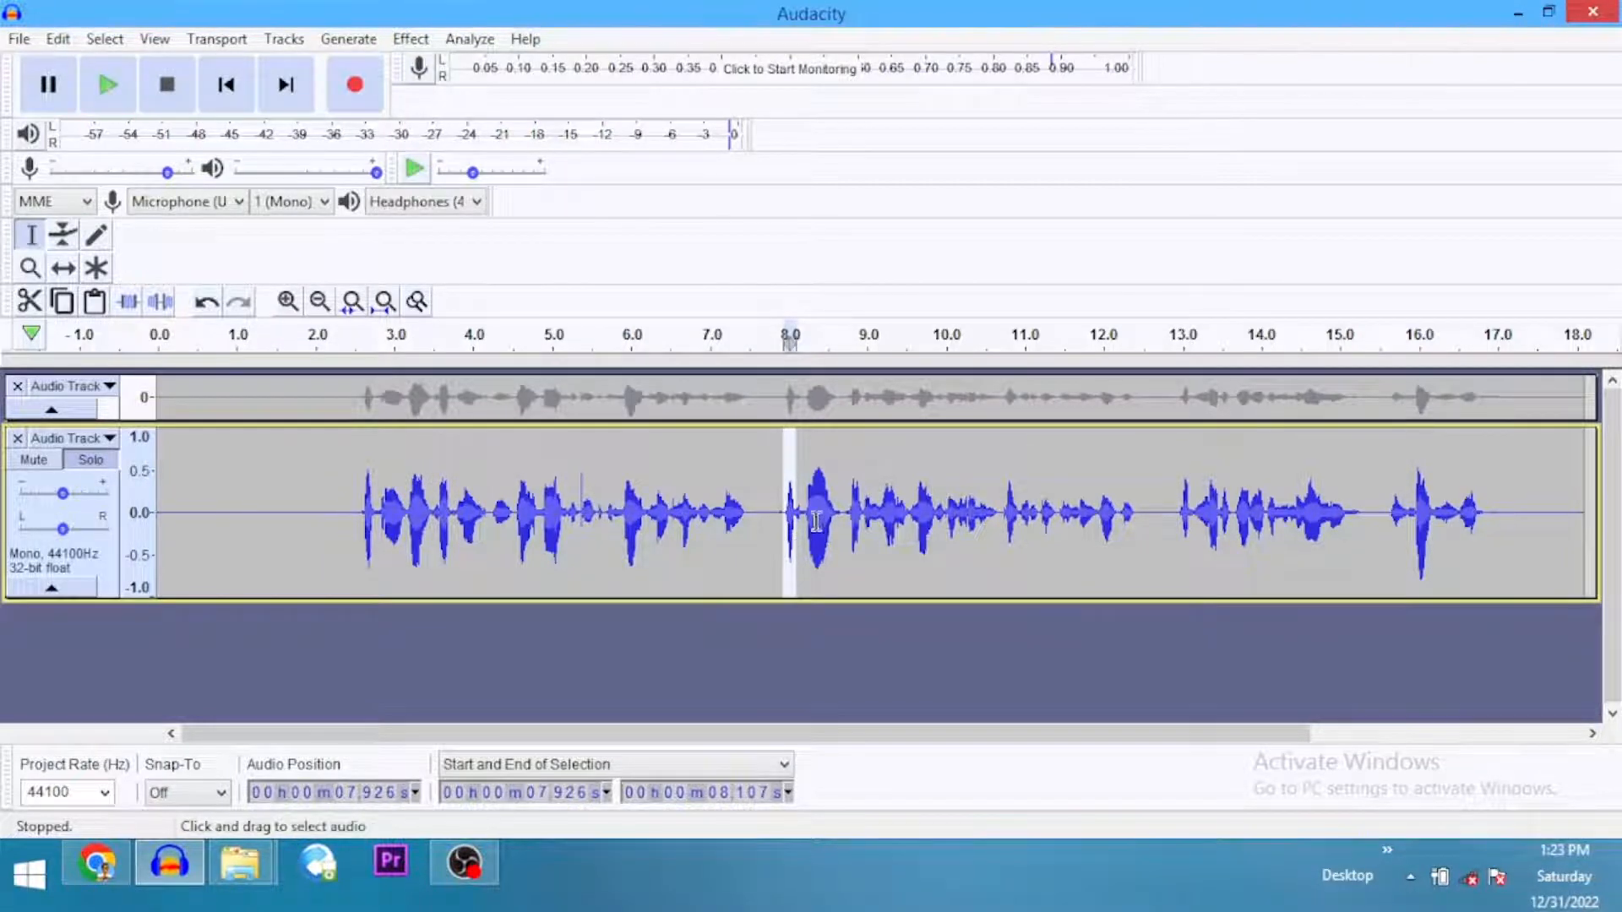
drag(807, 517, 838, 534)
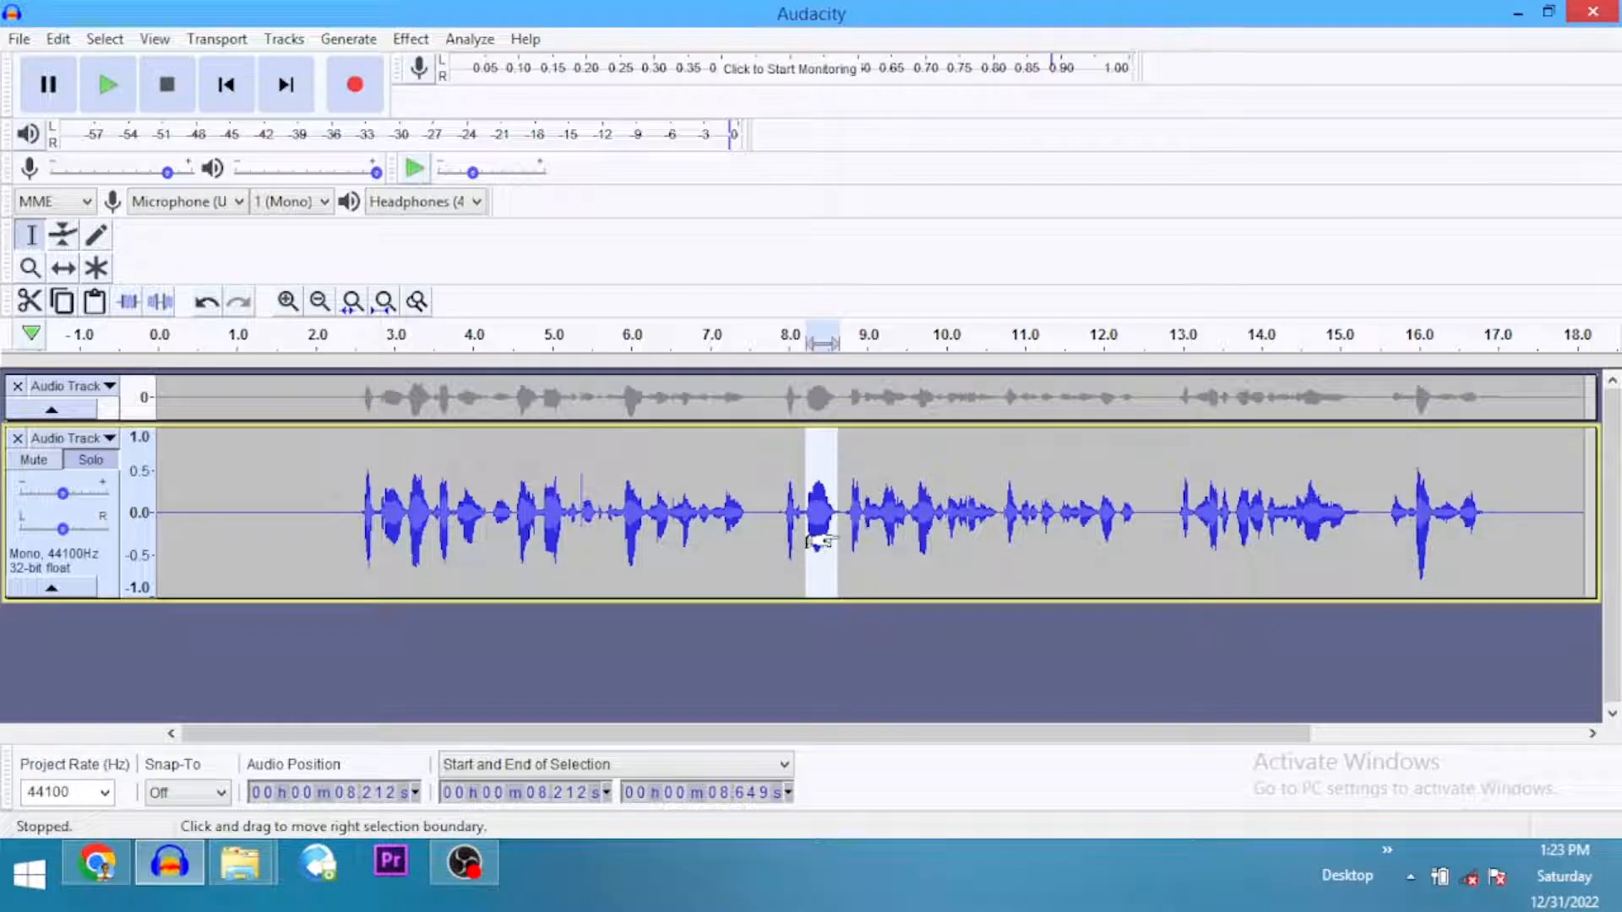
Repeat the -3 dB amplification on the peaks starting near 9.6, 13.3 and 15.9 s and on the section from about 2.65 to 3.77 s
drag(914, 523, 934, 531)
key(space)
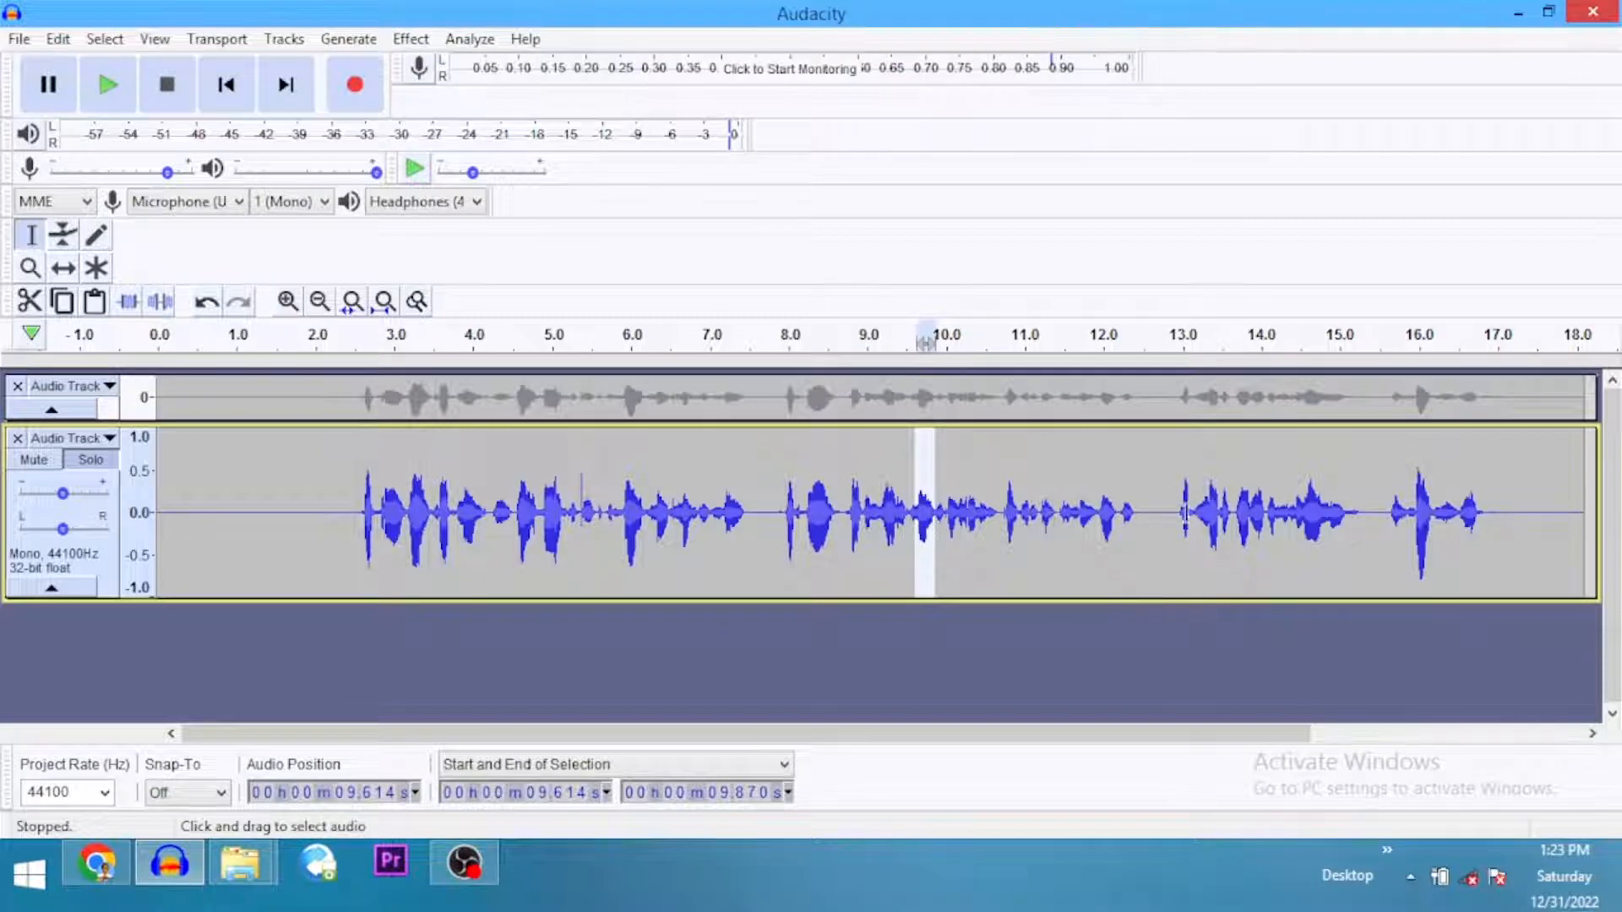
drag(1203, 517, 1217, 541)
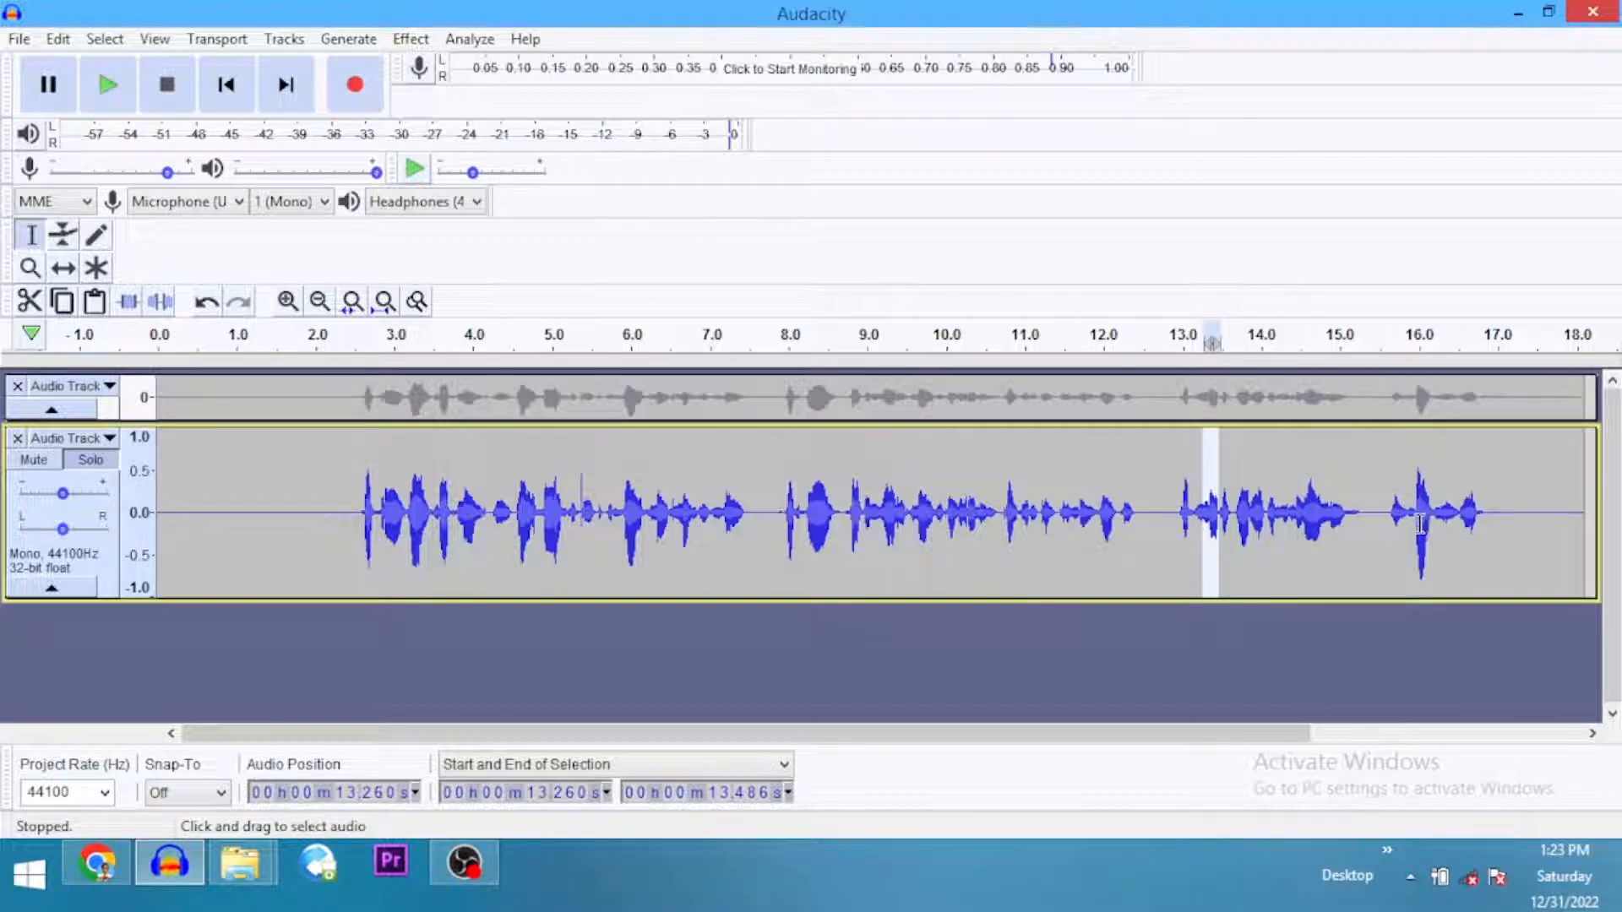
drag(1414, 513, 1434, 519)
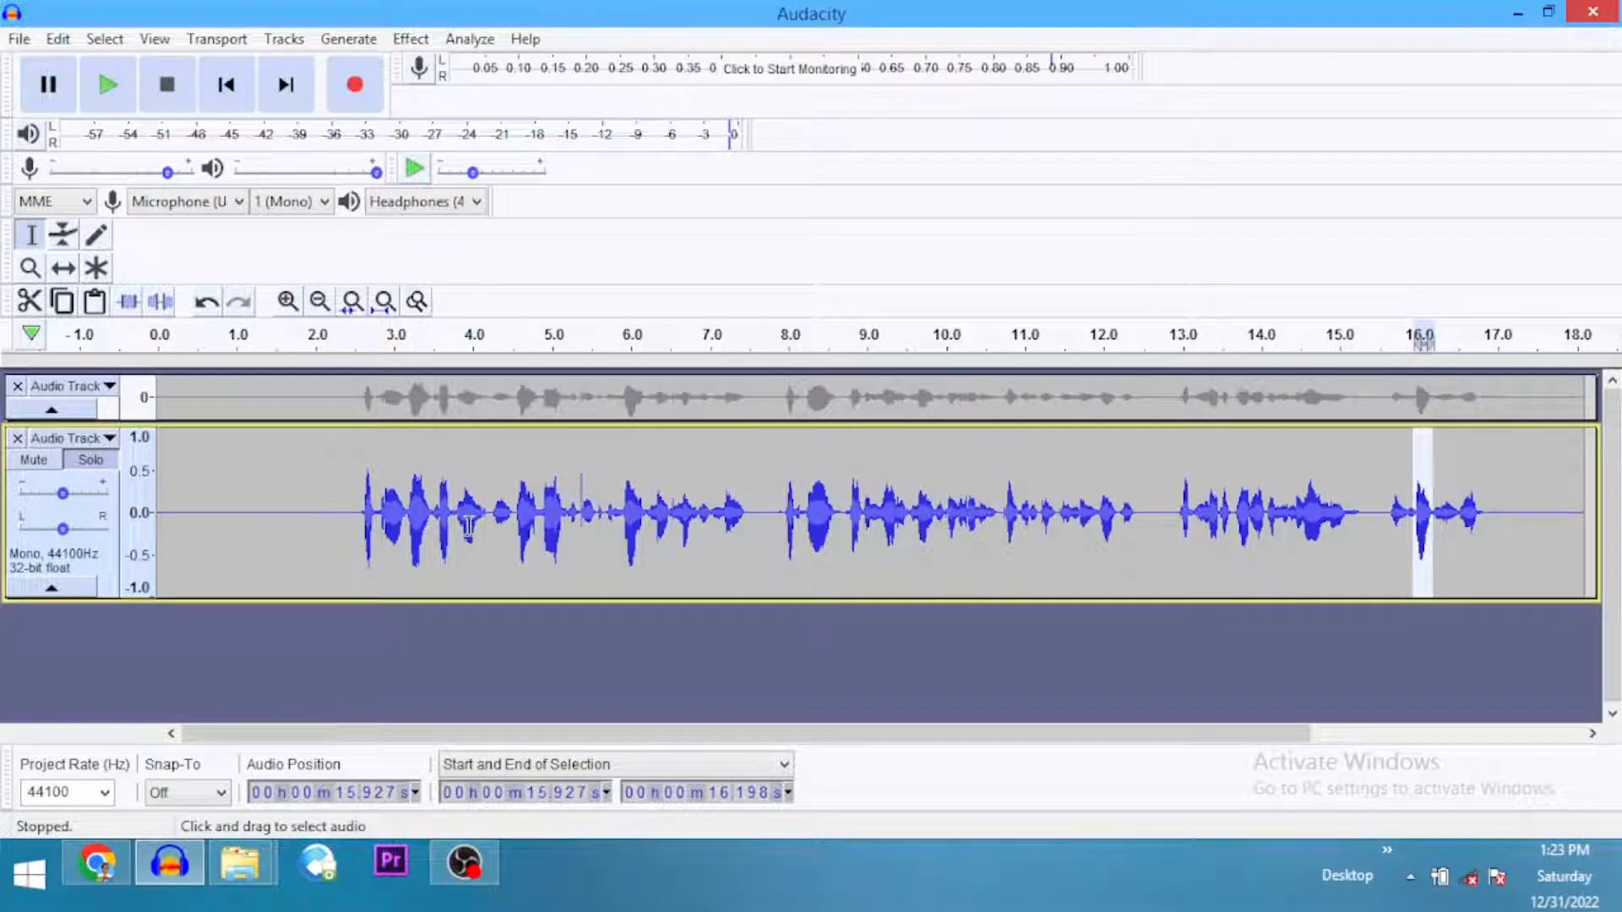
drag(452, 528, 367, 533)
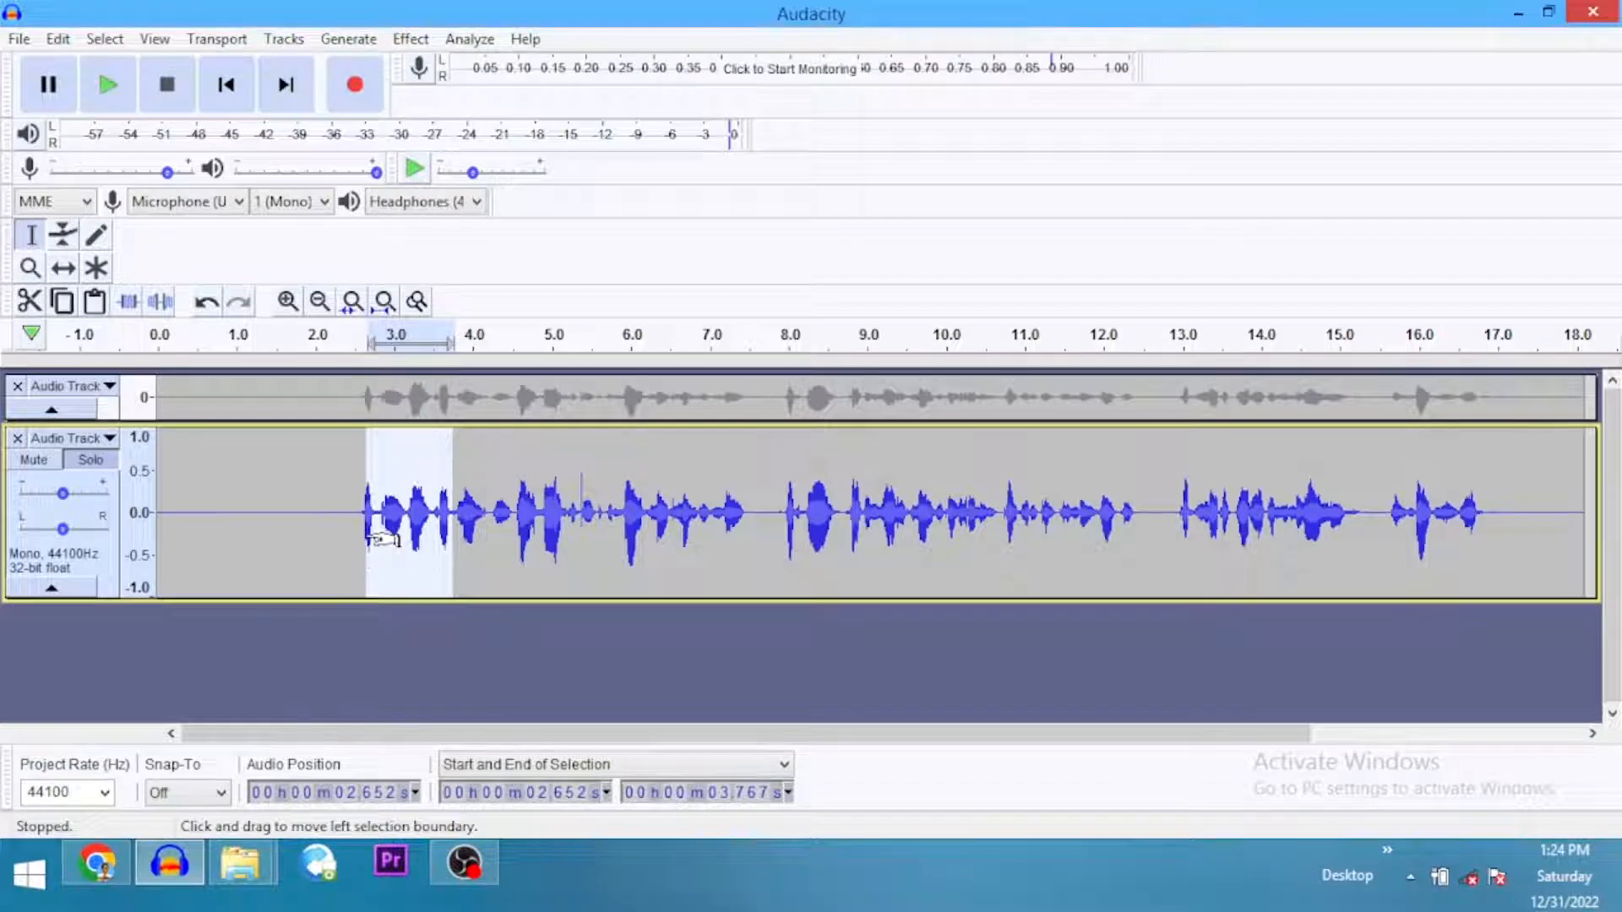
Repeat the -3 dB amplification on the duplicate track's loud sections at about 4.5–5.2, 5.9–6.1, 7.9–8.5 and 15.9–16.2 s
drag(512, 515, 572, 521)
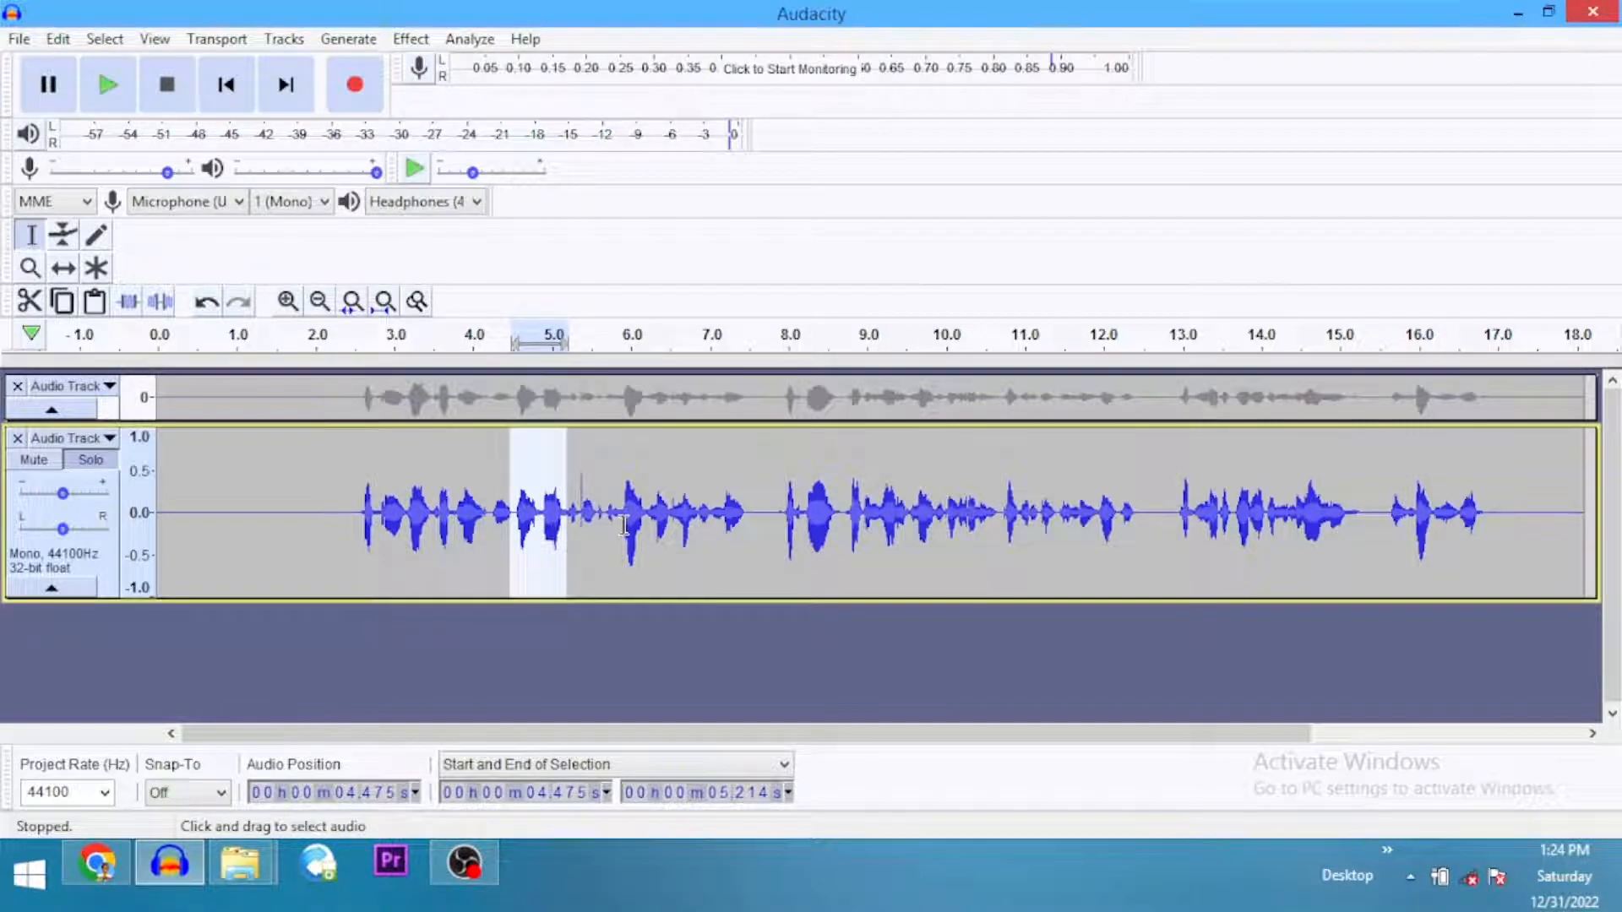
drag(626, 528, 642, 528)
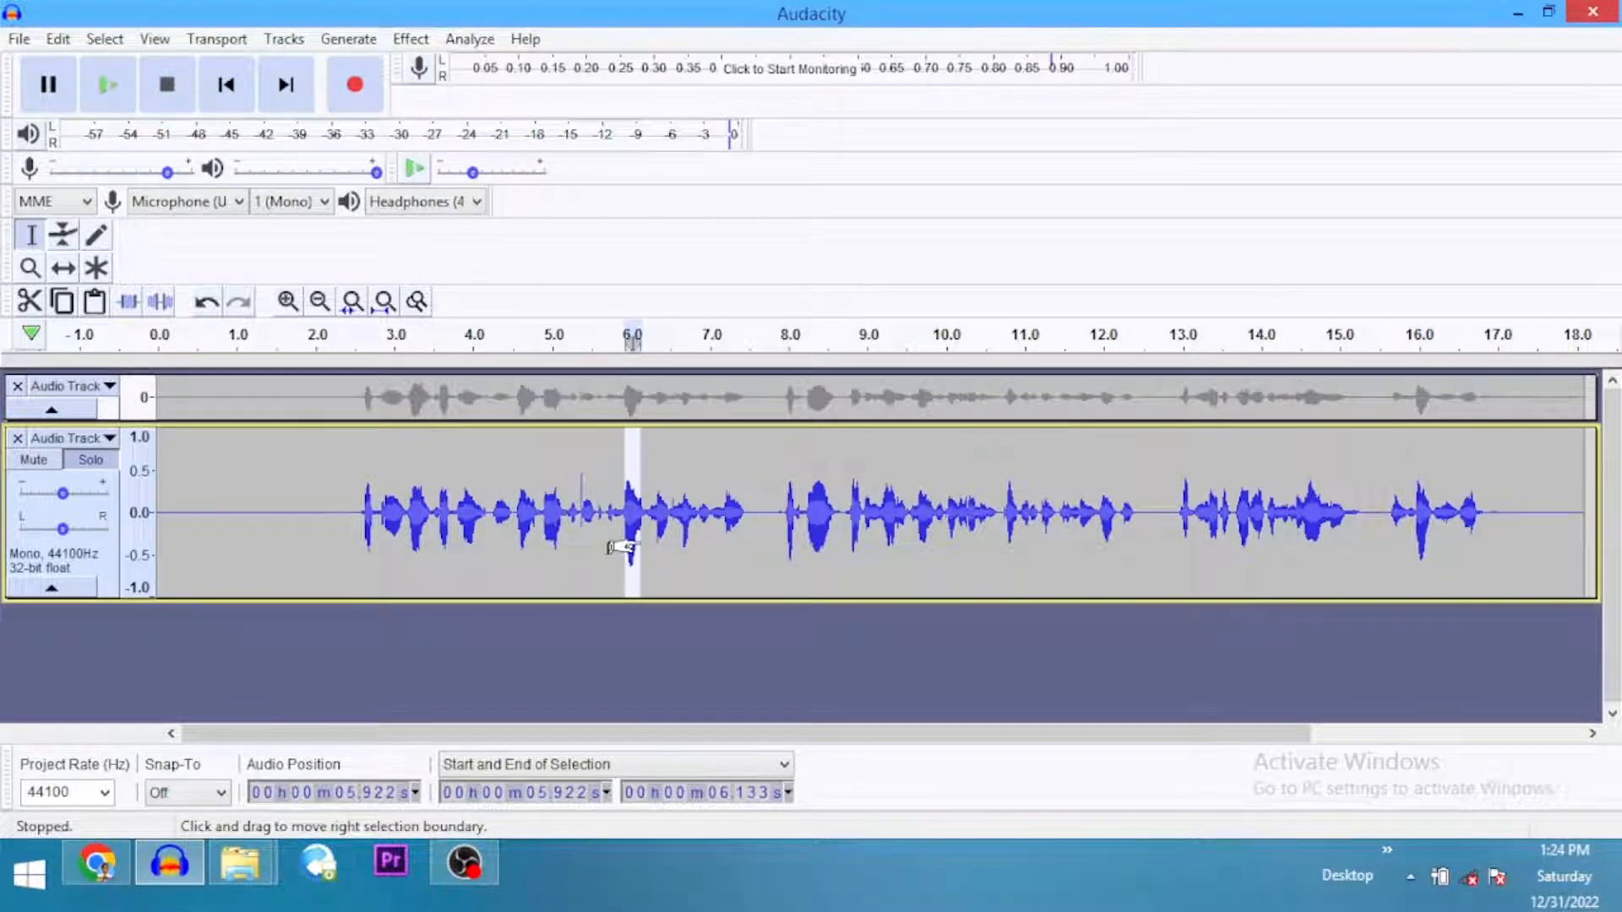
drag(832, 524, 783, 526)
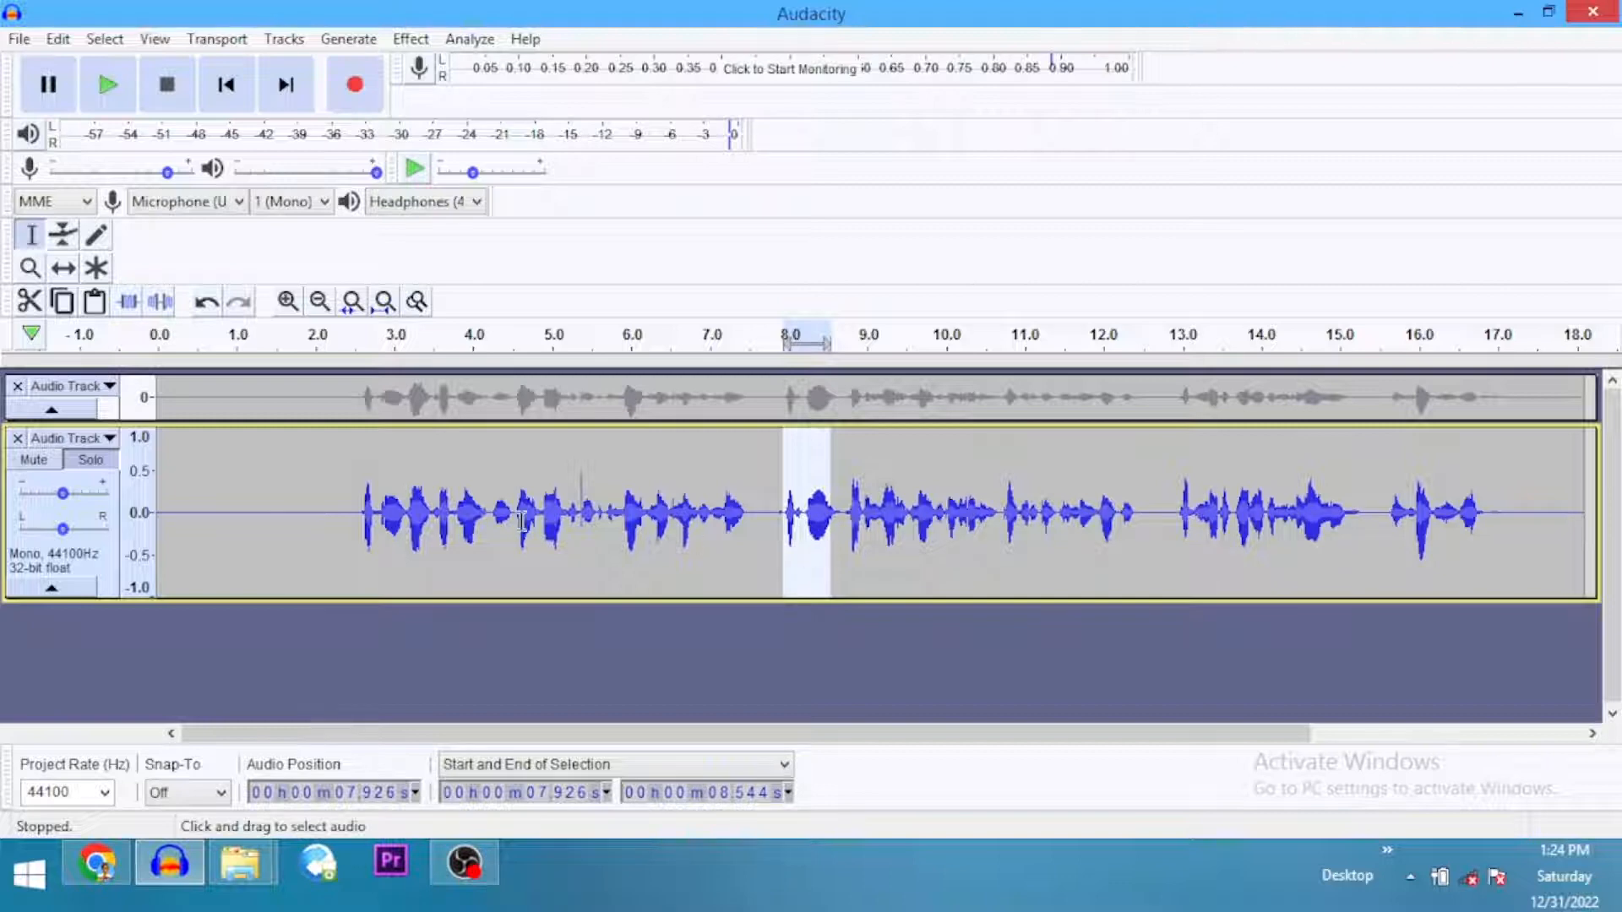
click(352, 513)
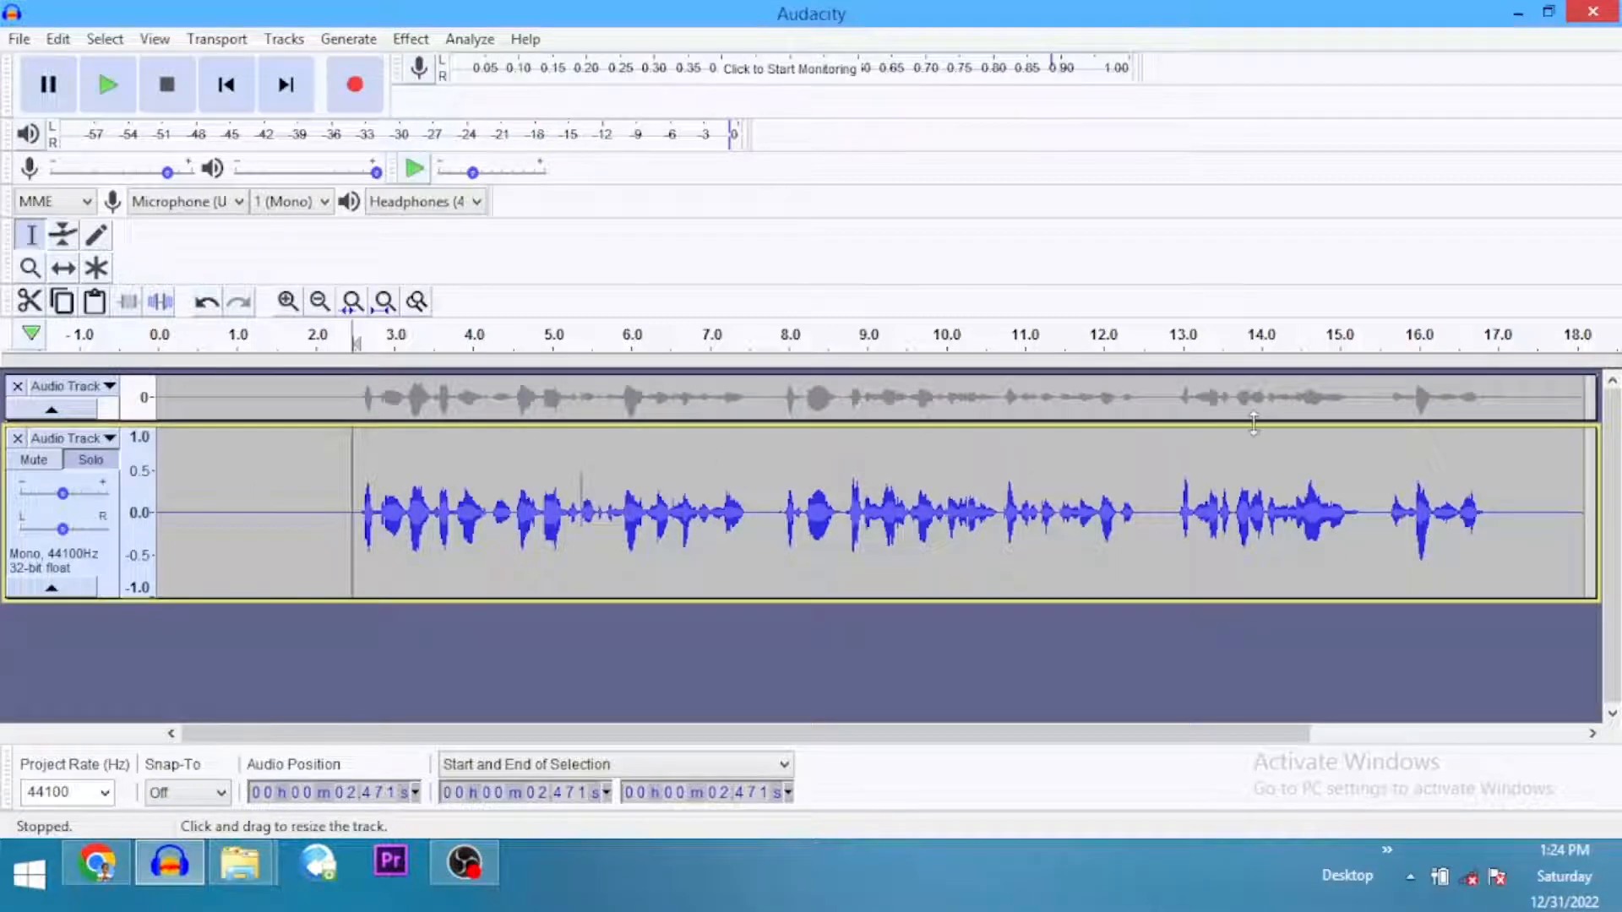
drag(1415, 498, 1432, 519)
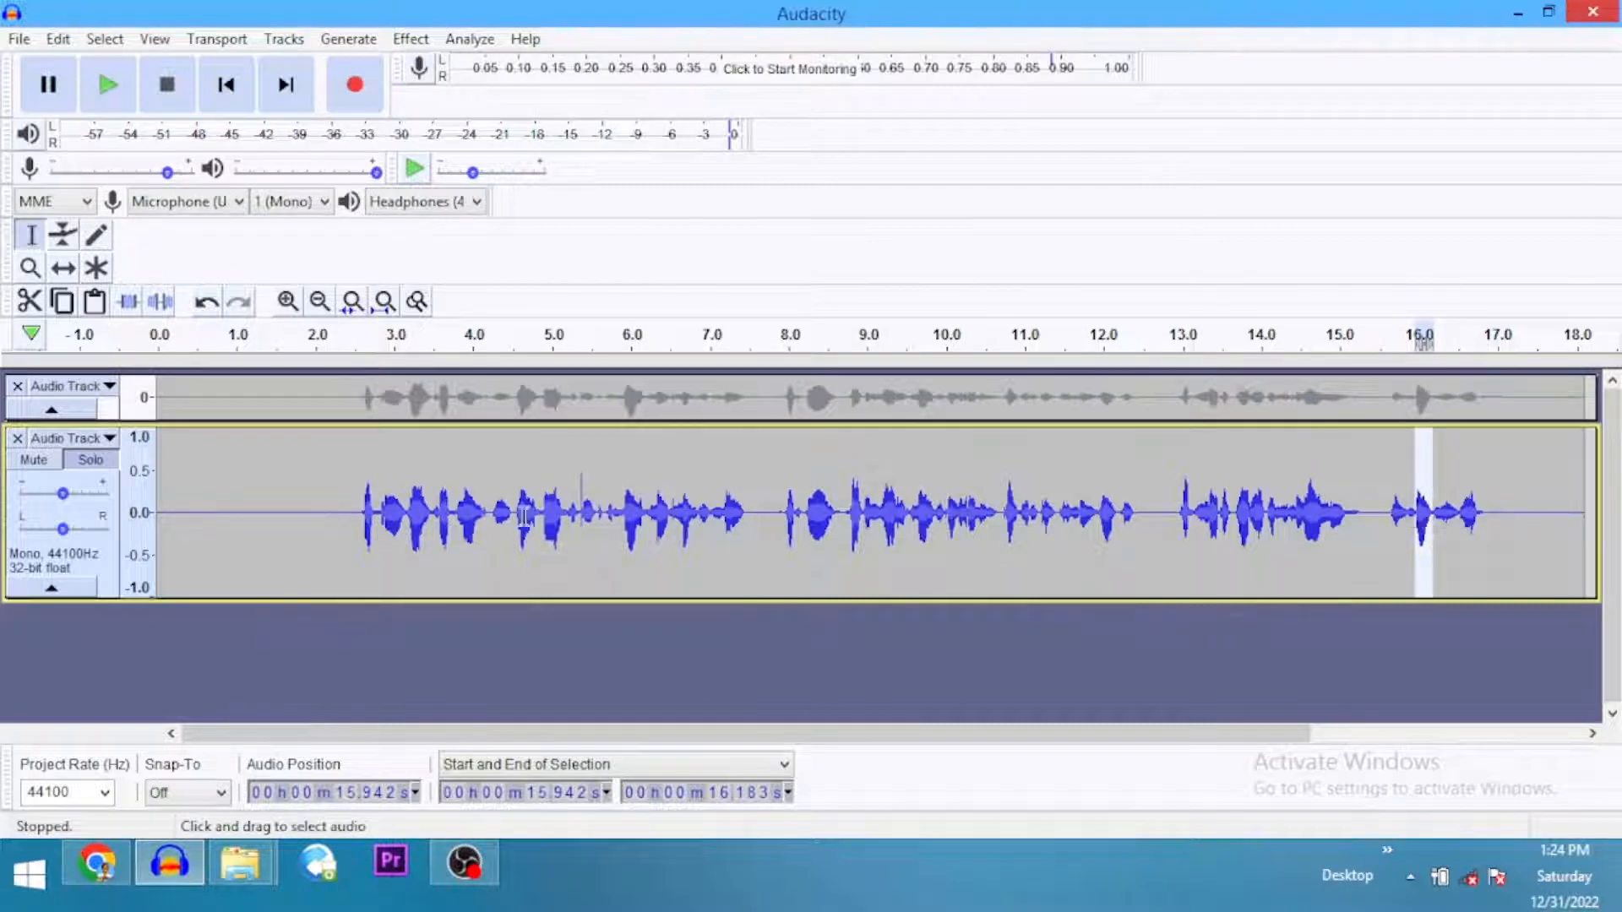
click(328, 524)
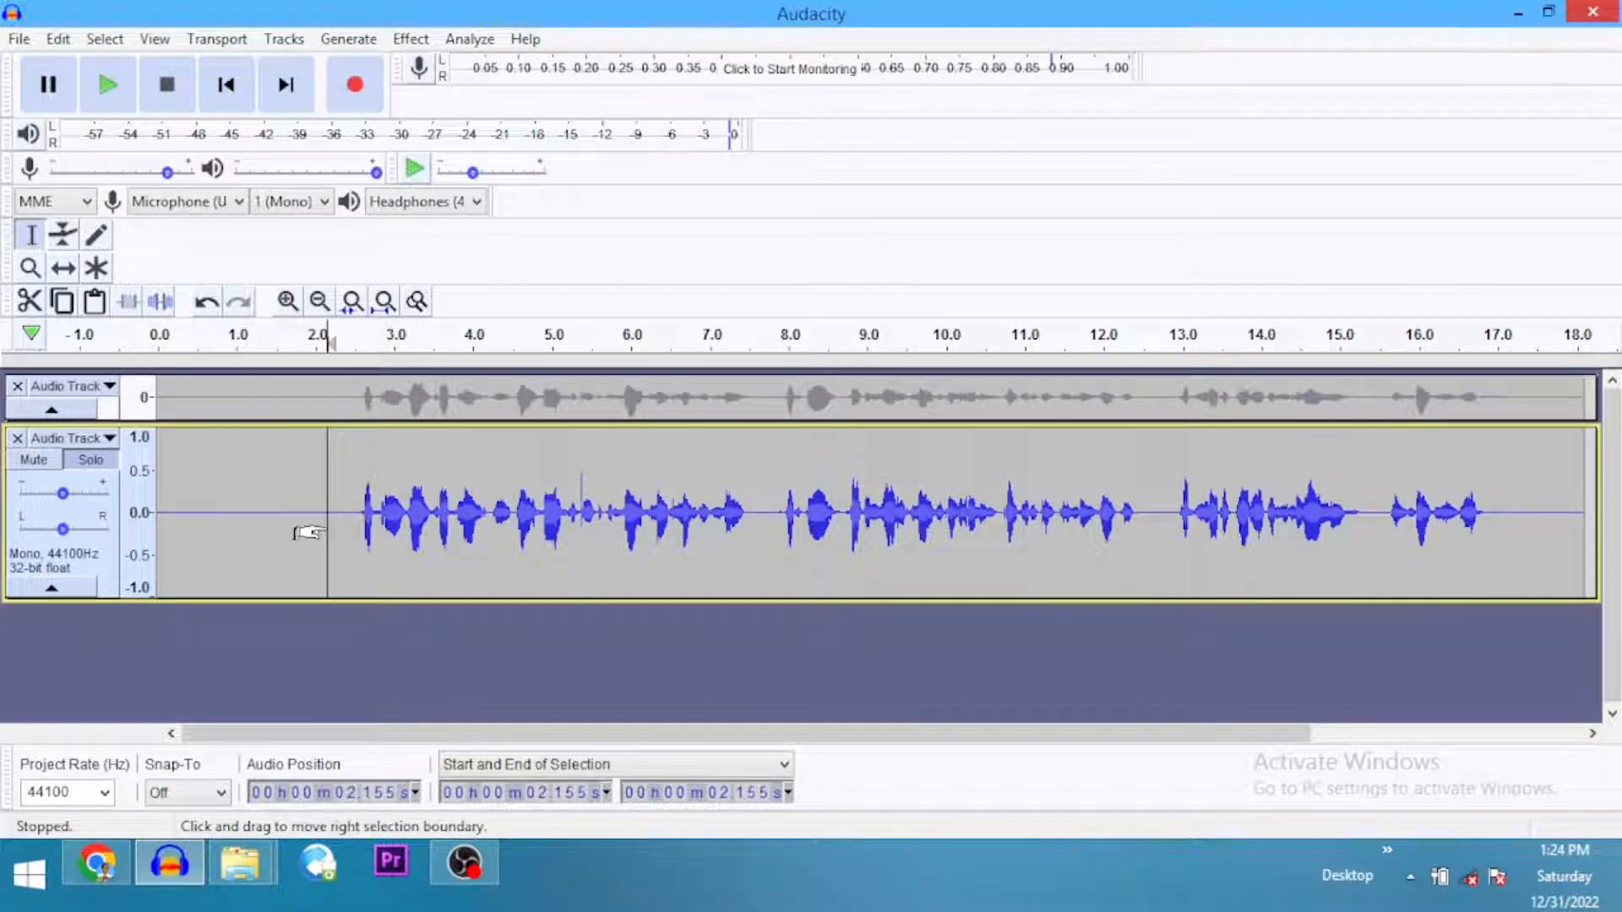
Normalize the whole duplicate track to a maximum amplitude of 0 dB
click(108, 582)
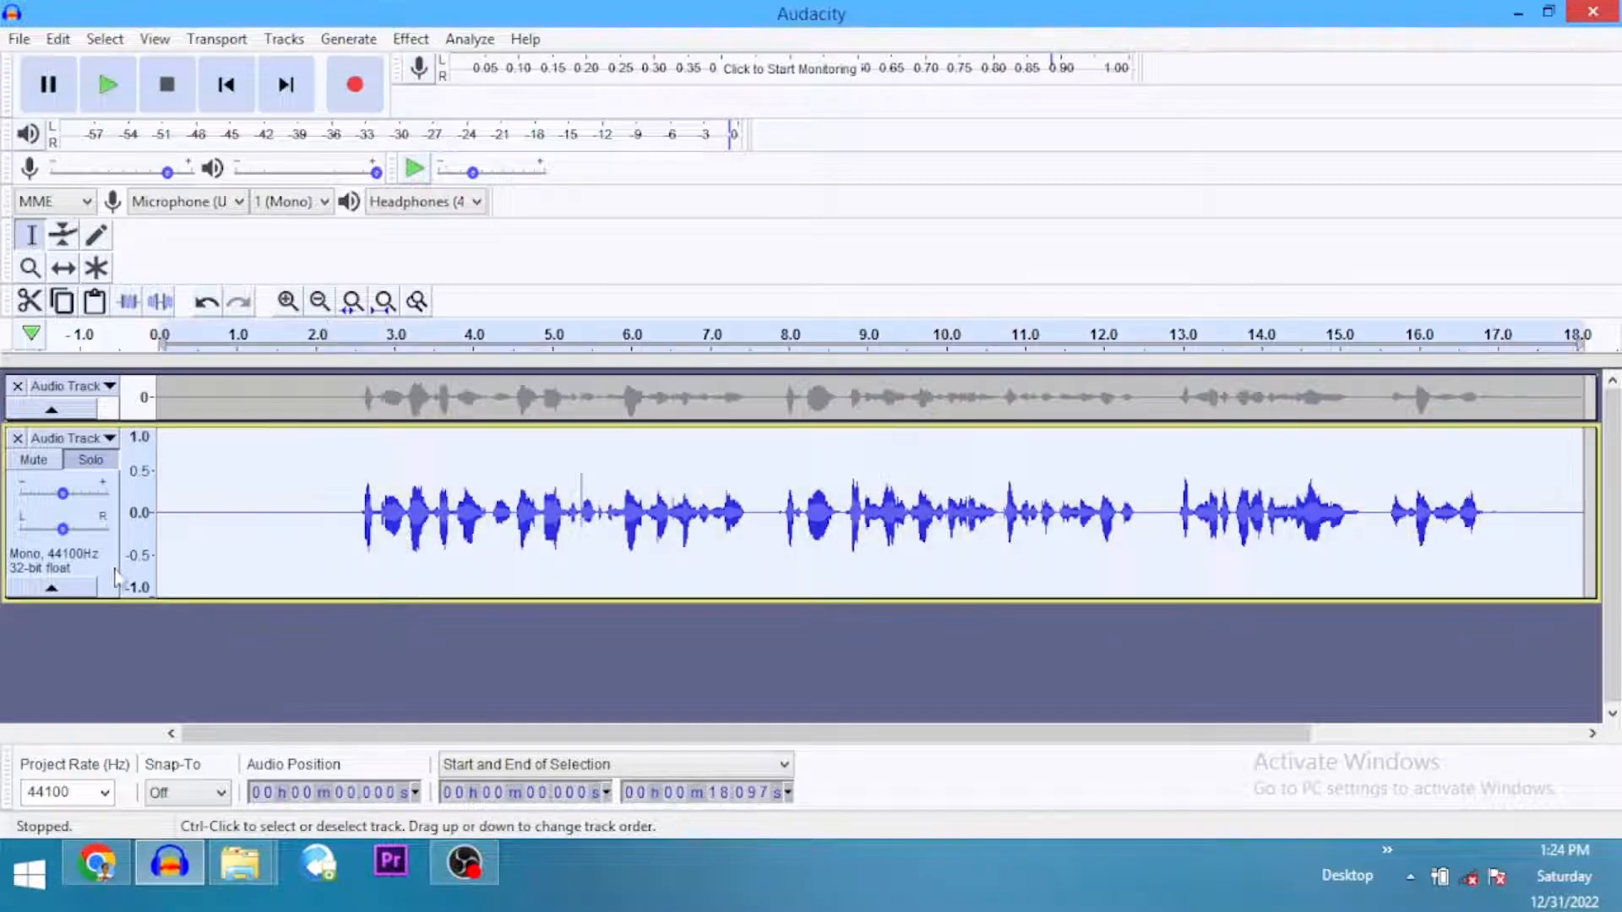
click(405, 44)
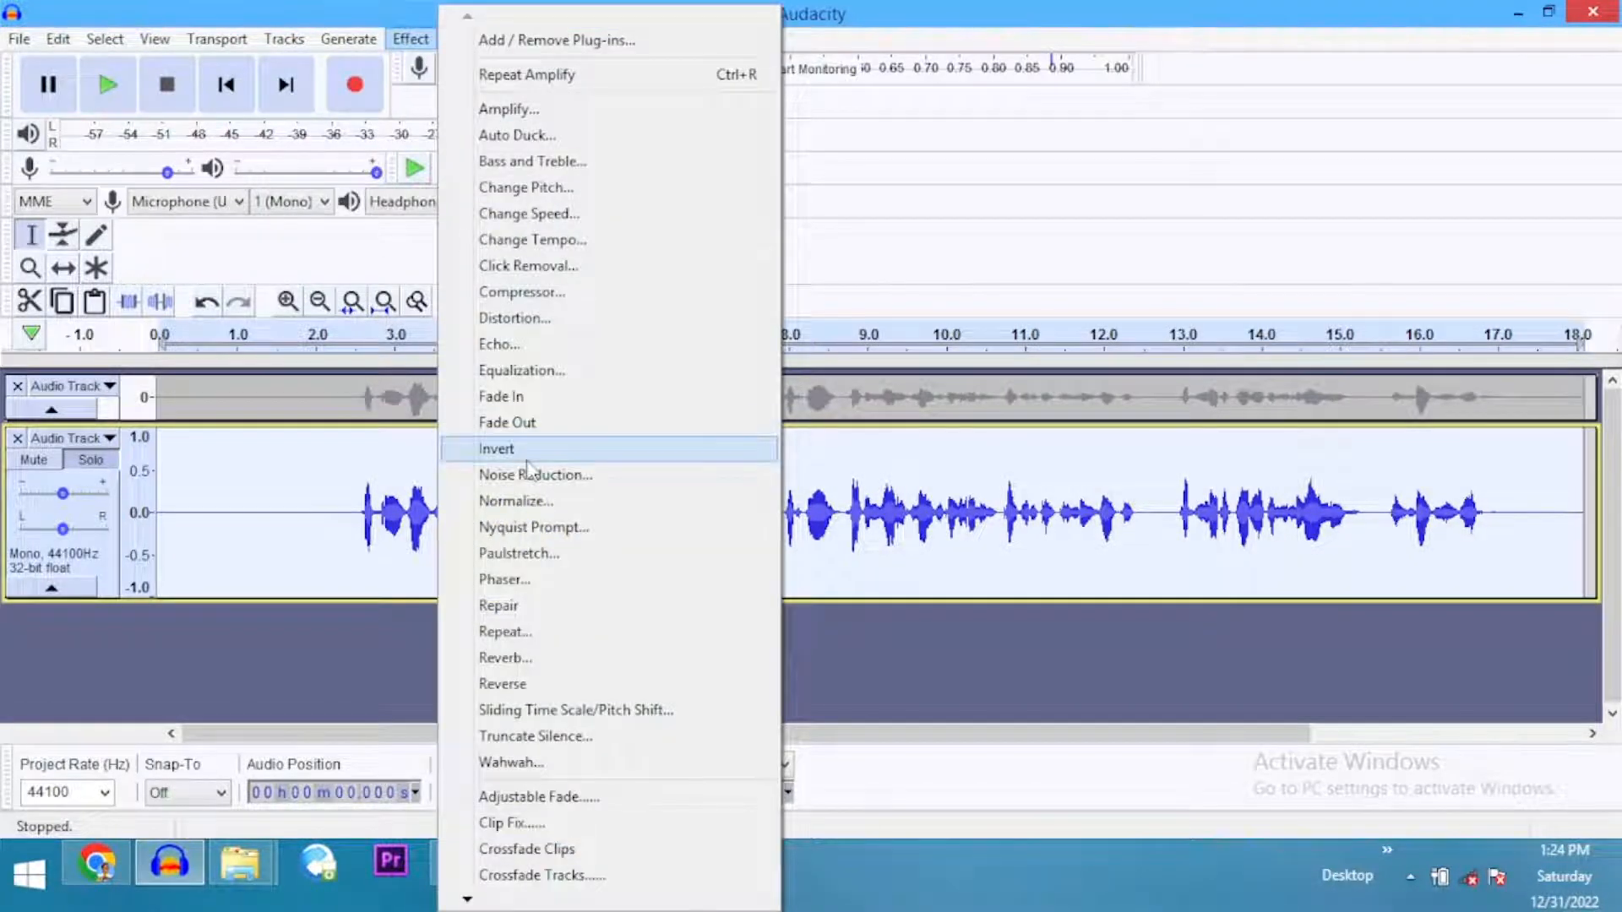
click(517, 500)
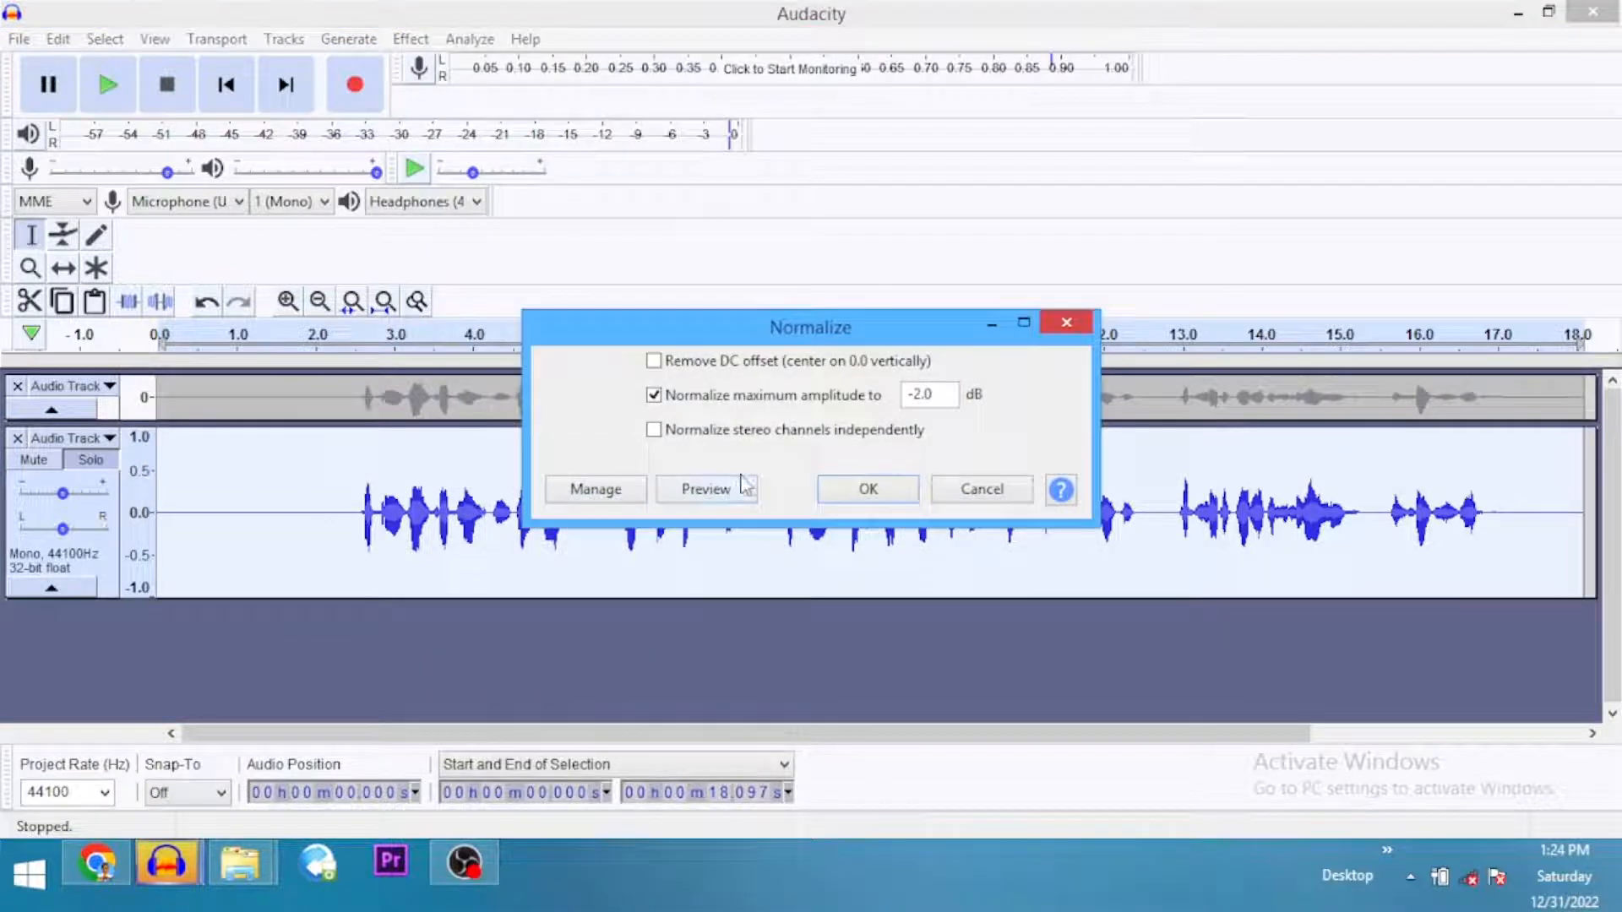
click(935, 397)
key(BackSpace)
key(BackSpace)
key(BackSpace)
key(BackSpace)
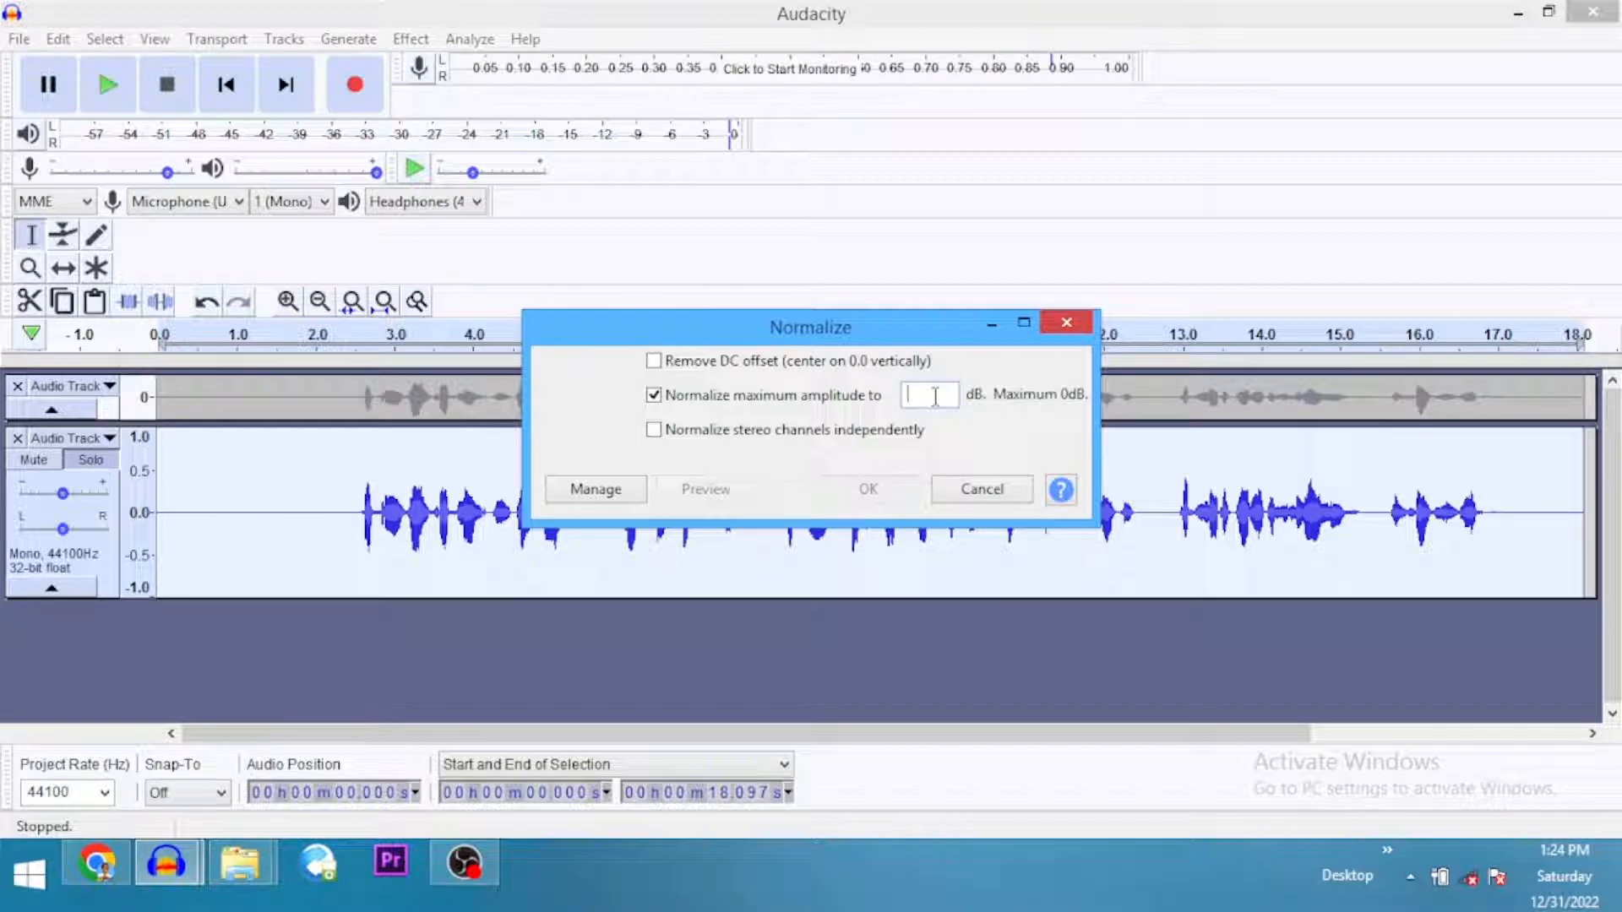
text(0)
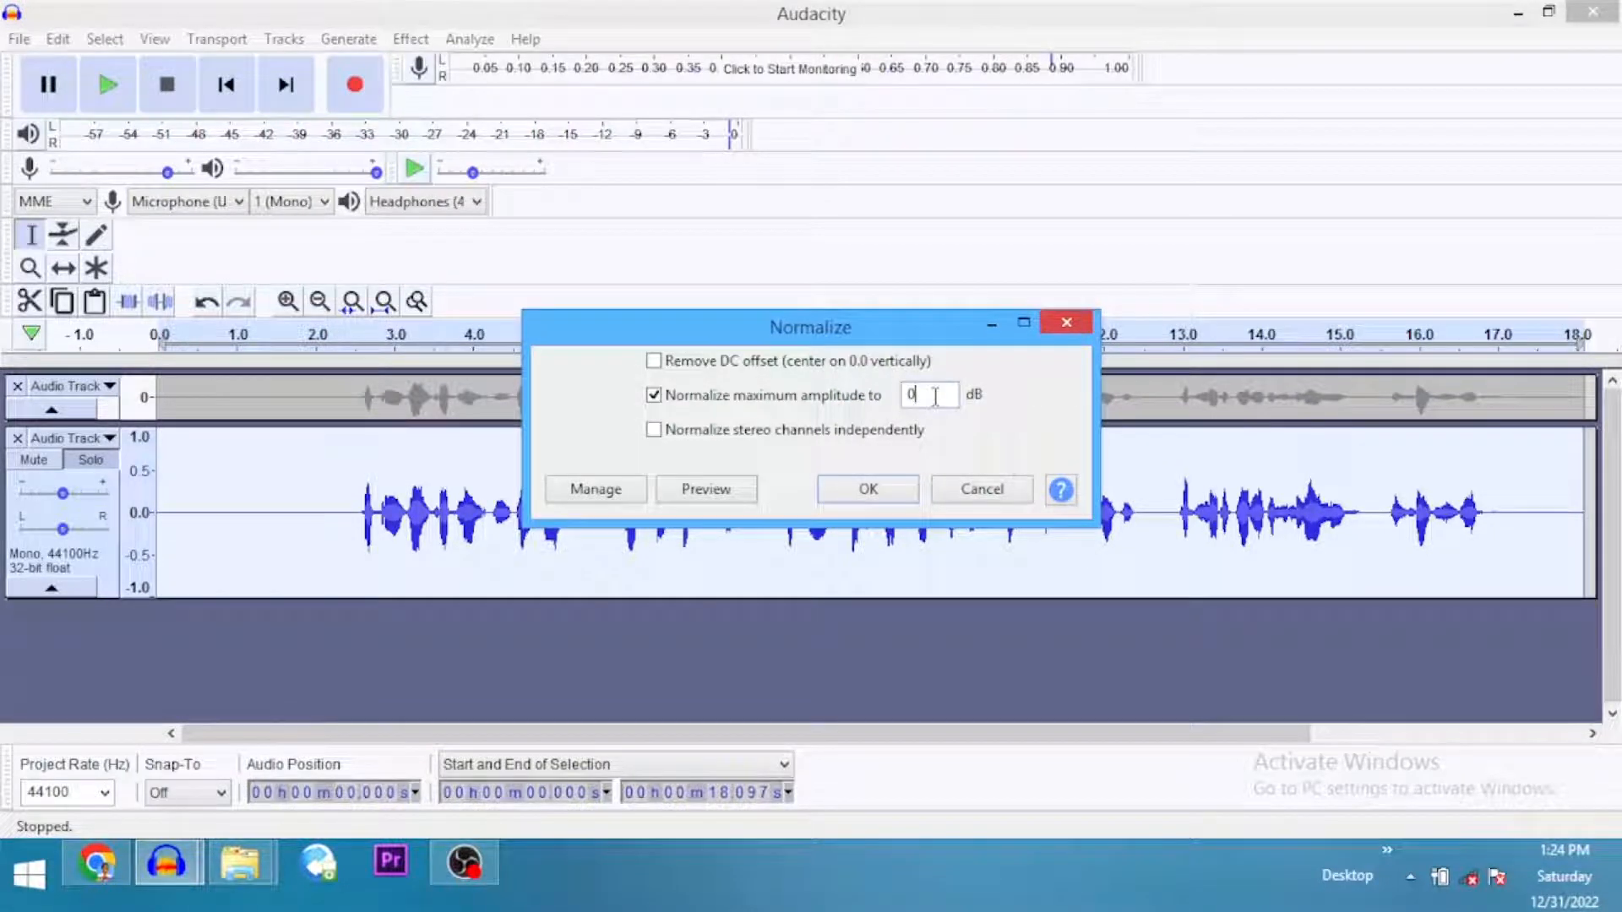
click(887, 499)
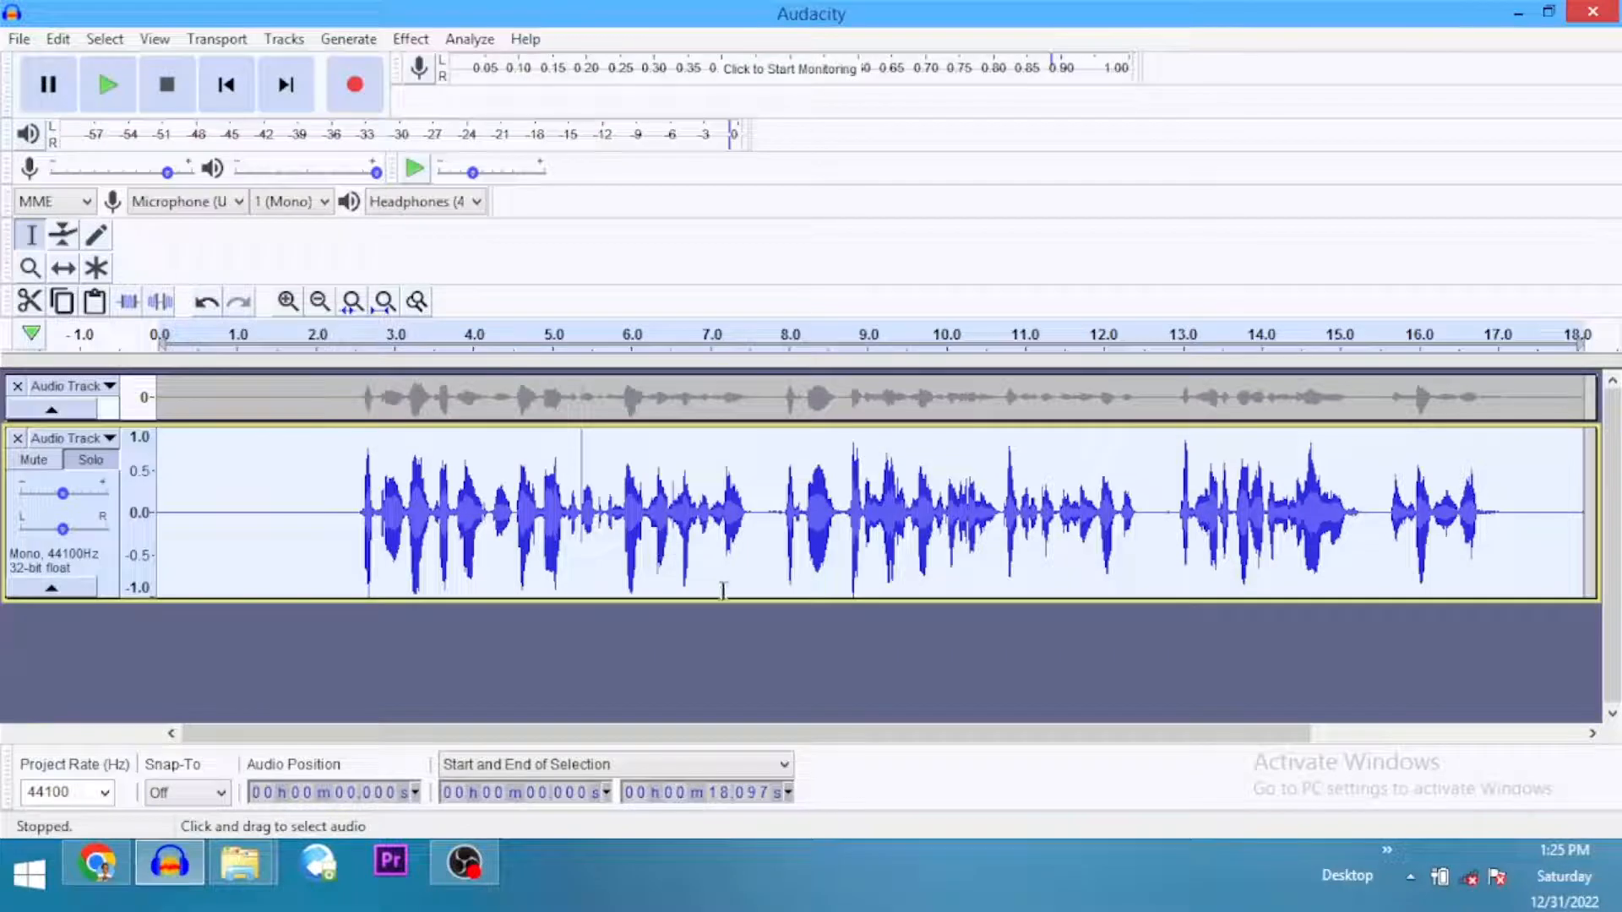
Amplify the loud peak between about 3.18 and 3.48 s of the duplicate track by -2 dB
drag(411, 526, 434, 528)
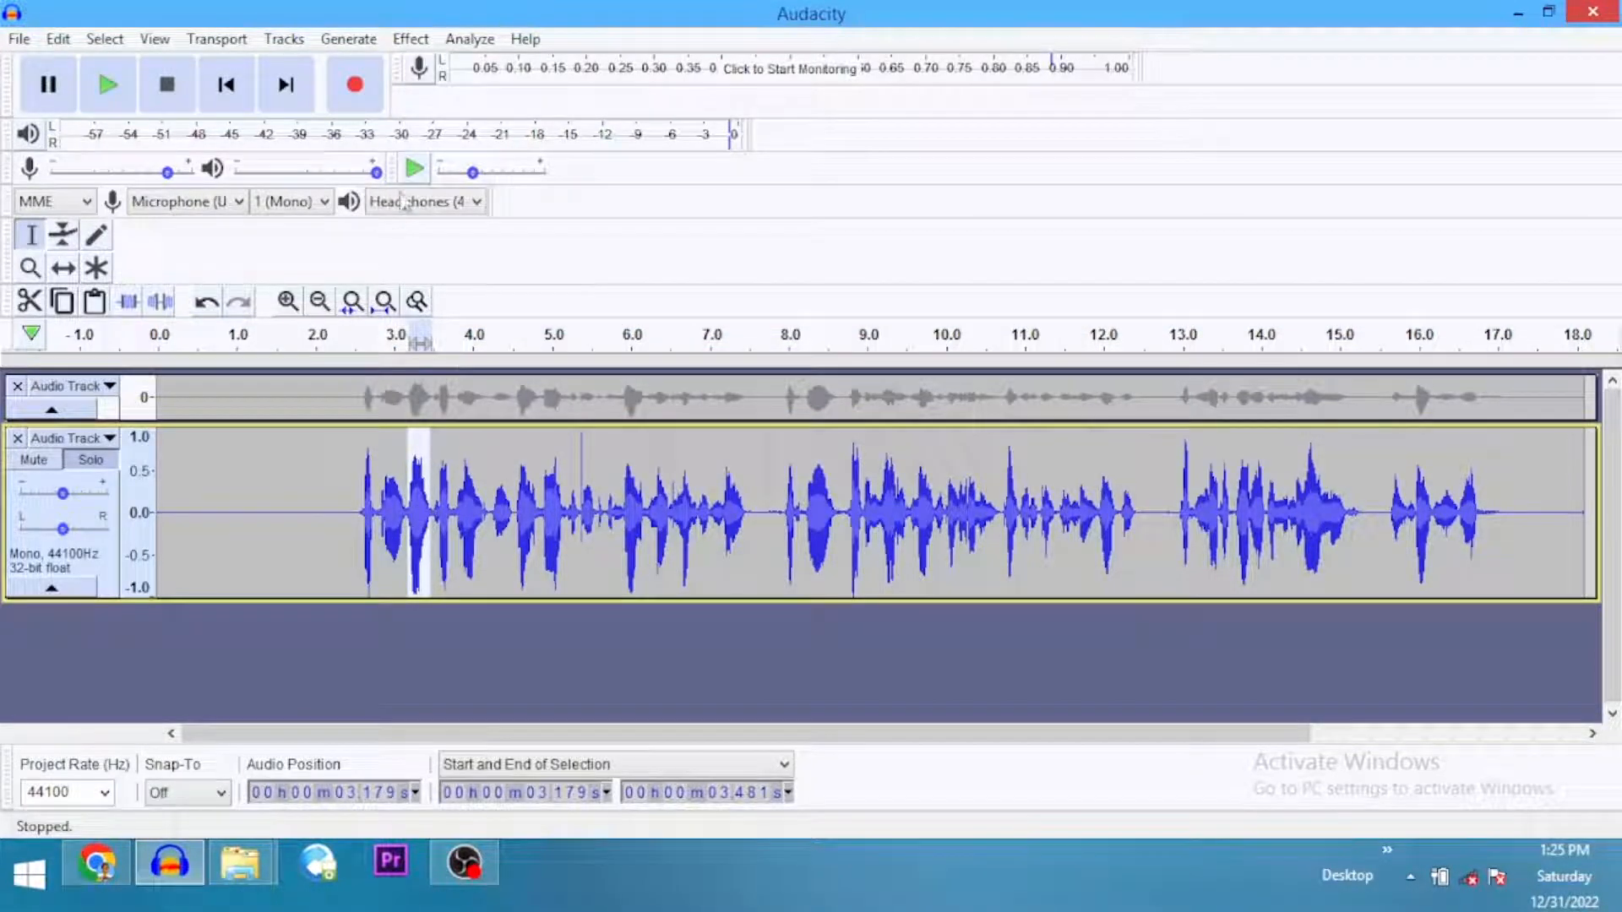
click(410, 39)
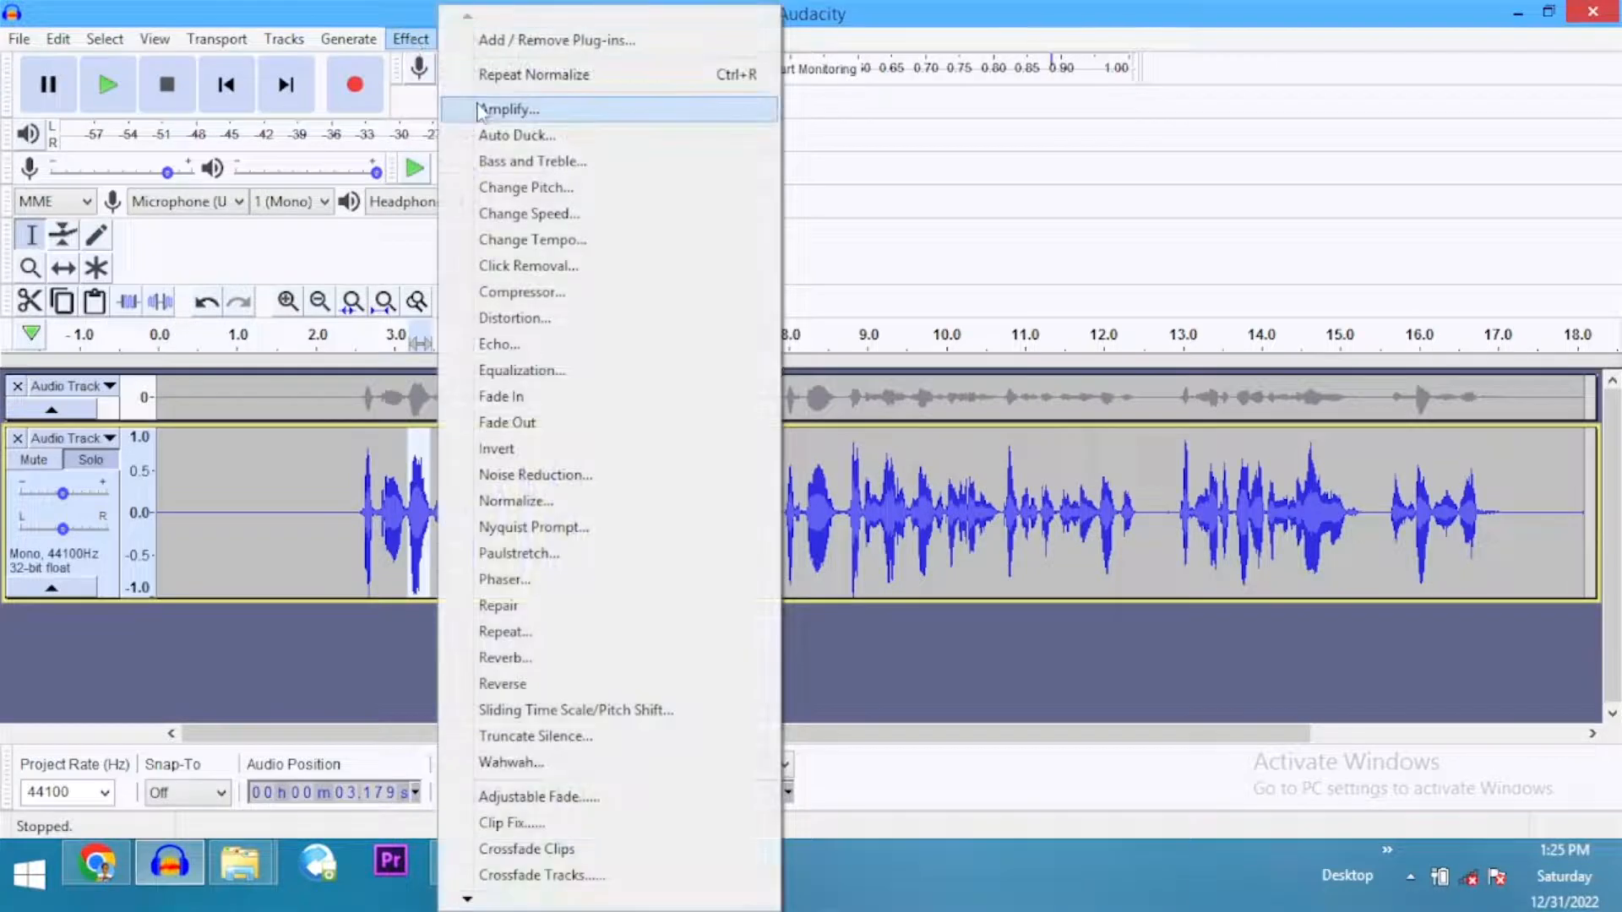
click(509, 109)
text(-2)
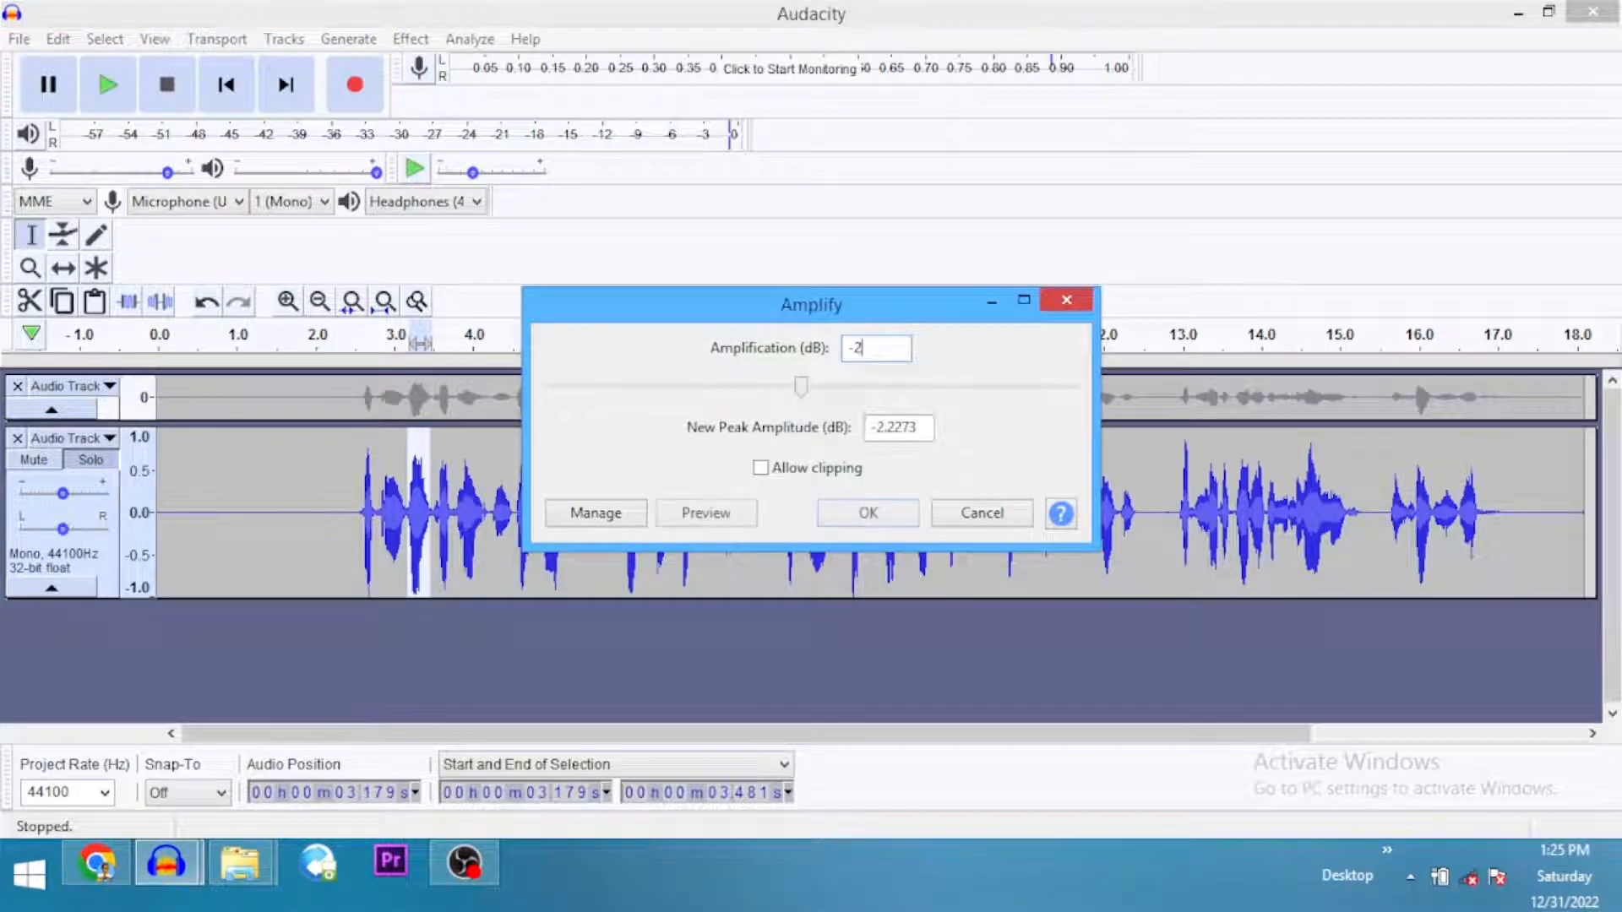
key(Return)
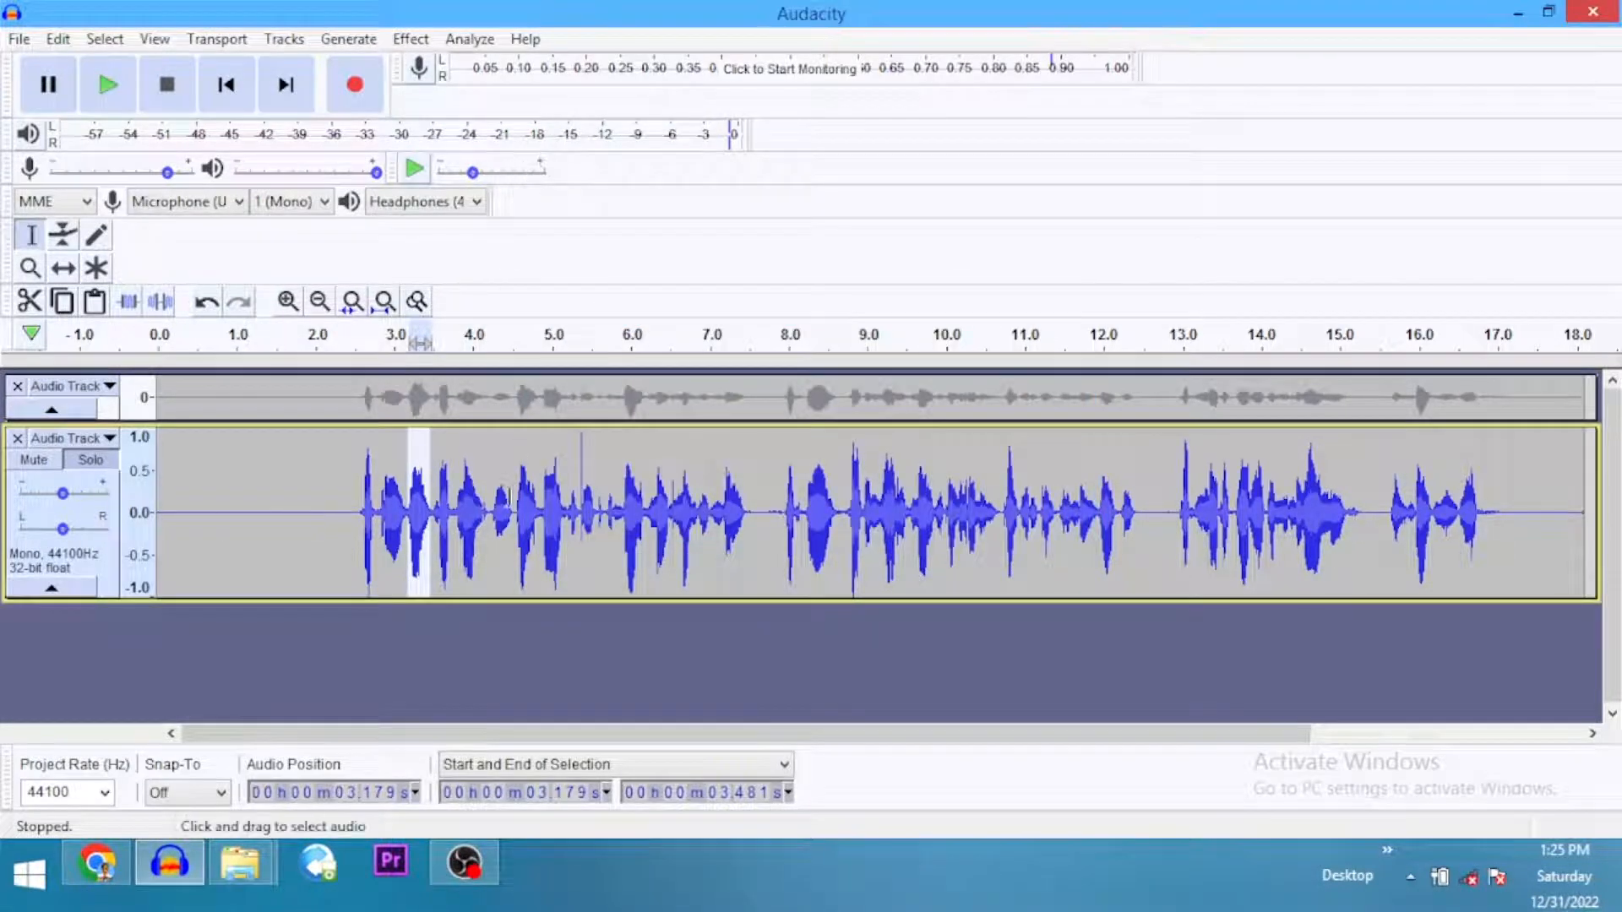
Repeat the -2 dB amplification on the section from about 2.6 to 4.2 s and the peaks starting near 4.5, 5.8, 6.6 and 8.7 s
drag(486, 525, 361, 539)
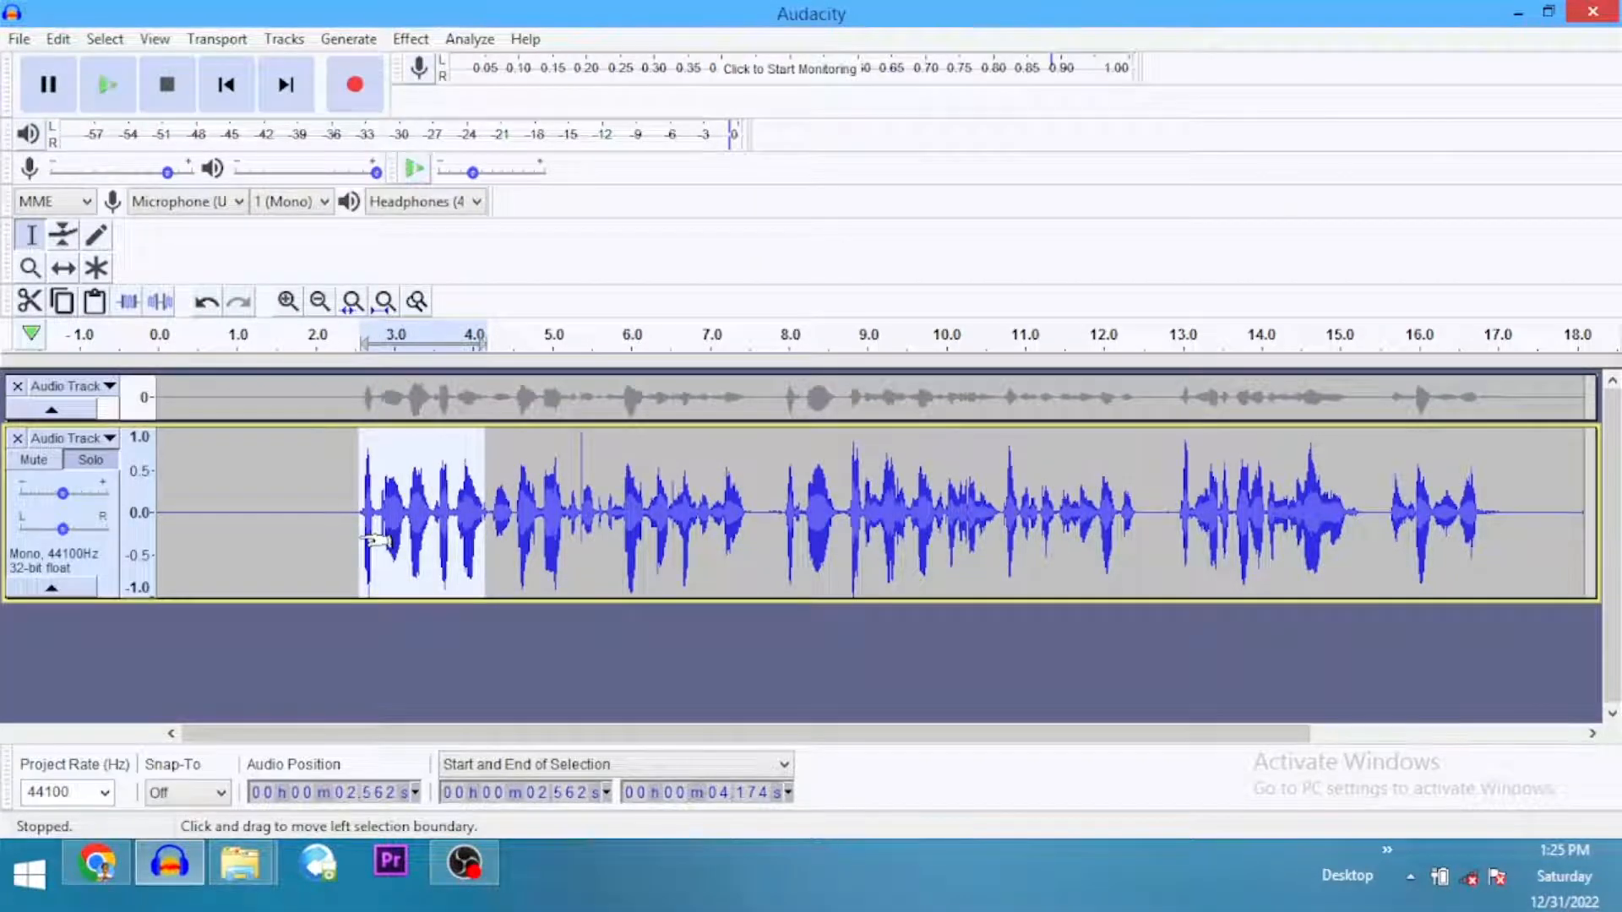
drag(562, 517, 515, 521)
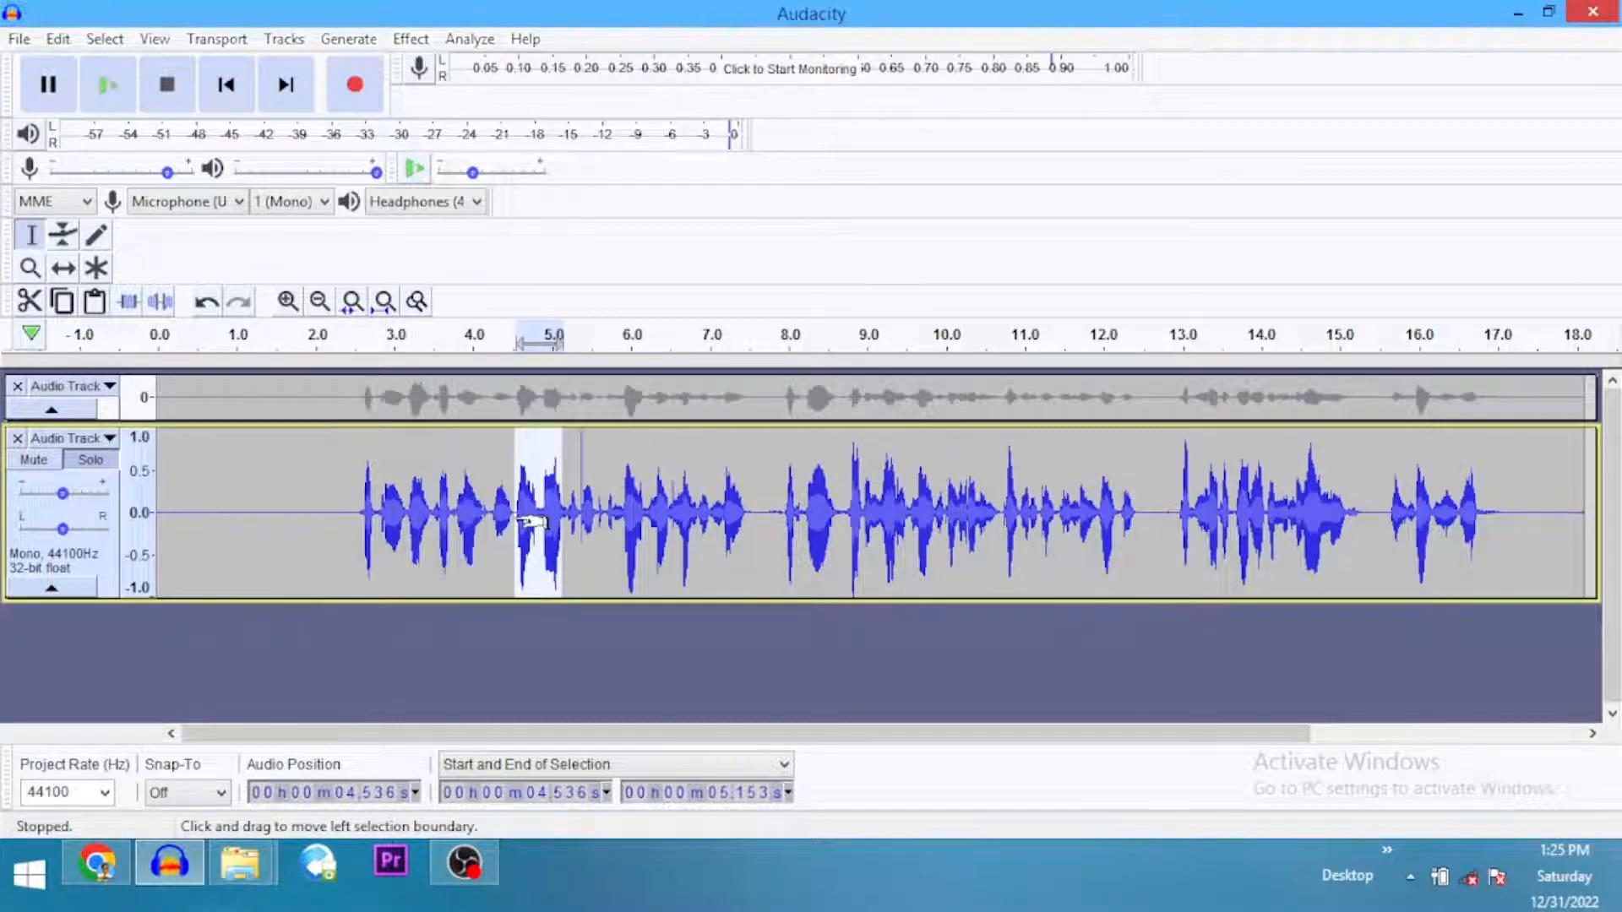
drag(621, 512, 640, 514)
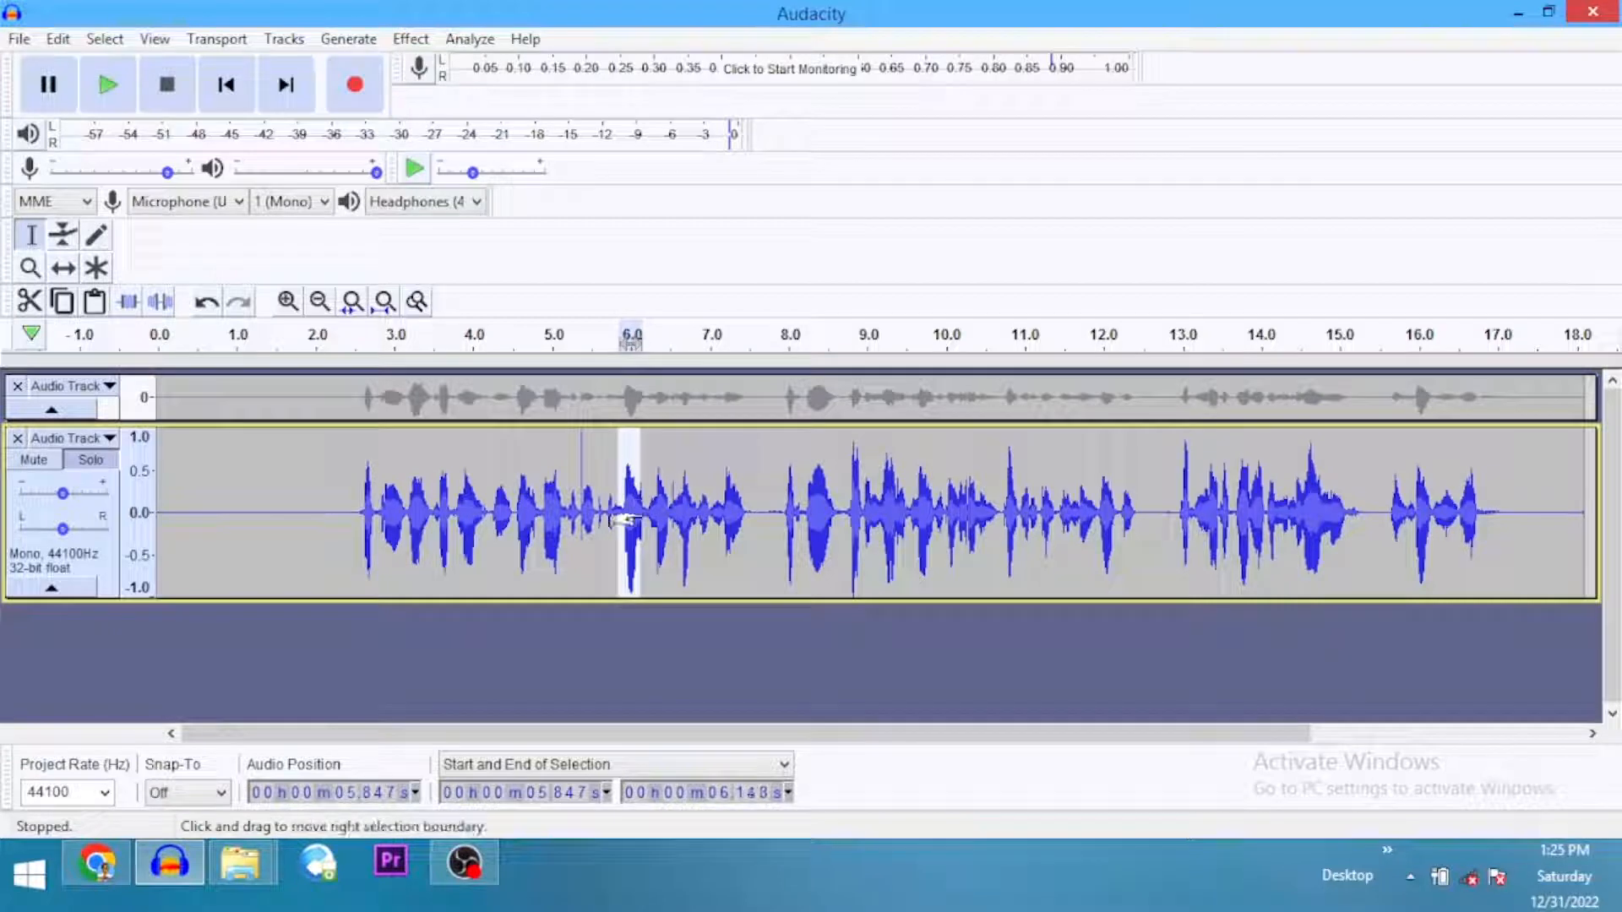
drag(701, 523, 676, 527)
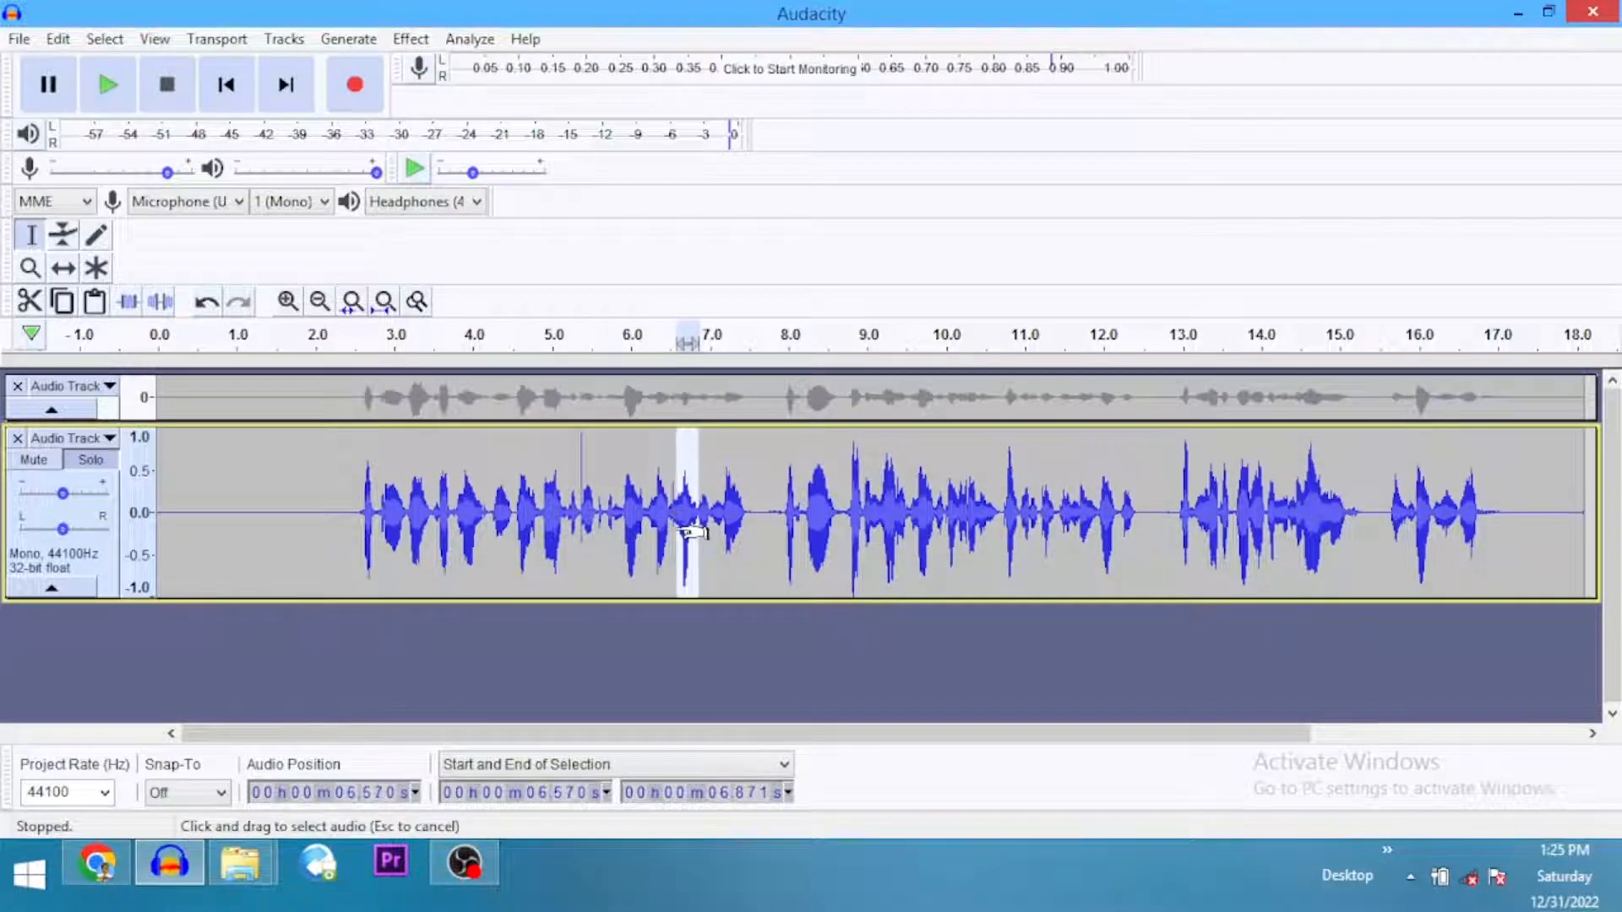
drag(859, 499, 847, 498)
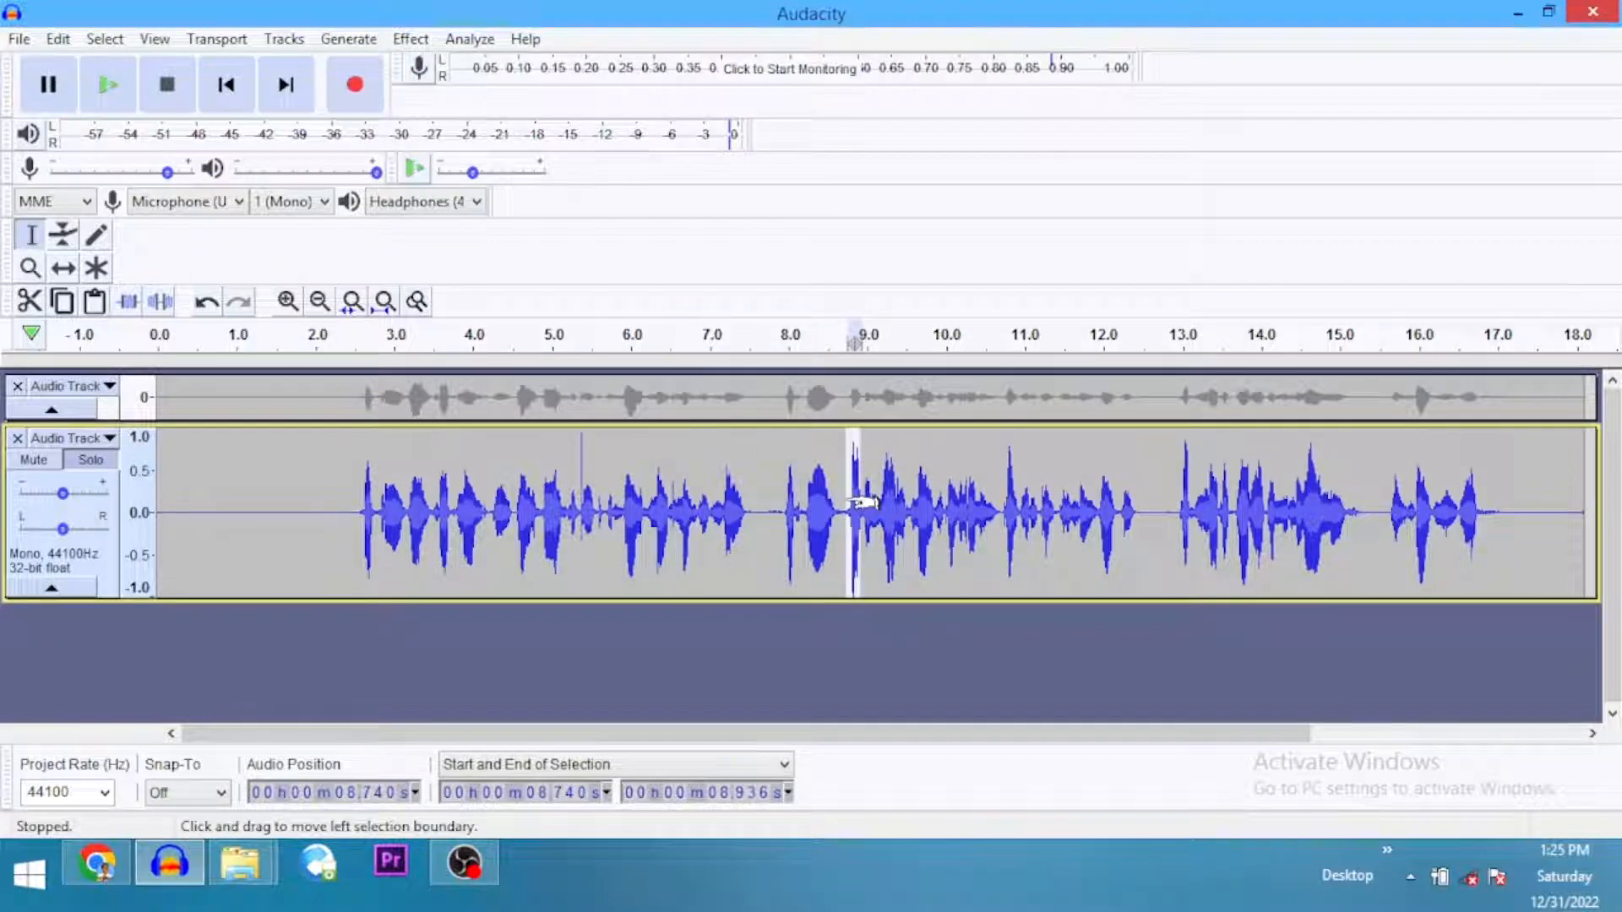
Repeat the -2 dB amplification on the duplicate track's peaks starting near 10.7, 12.9, 14.5 and 16.0 s
drag(1006, 507, 1014, 507)
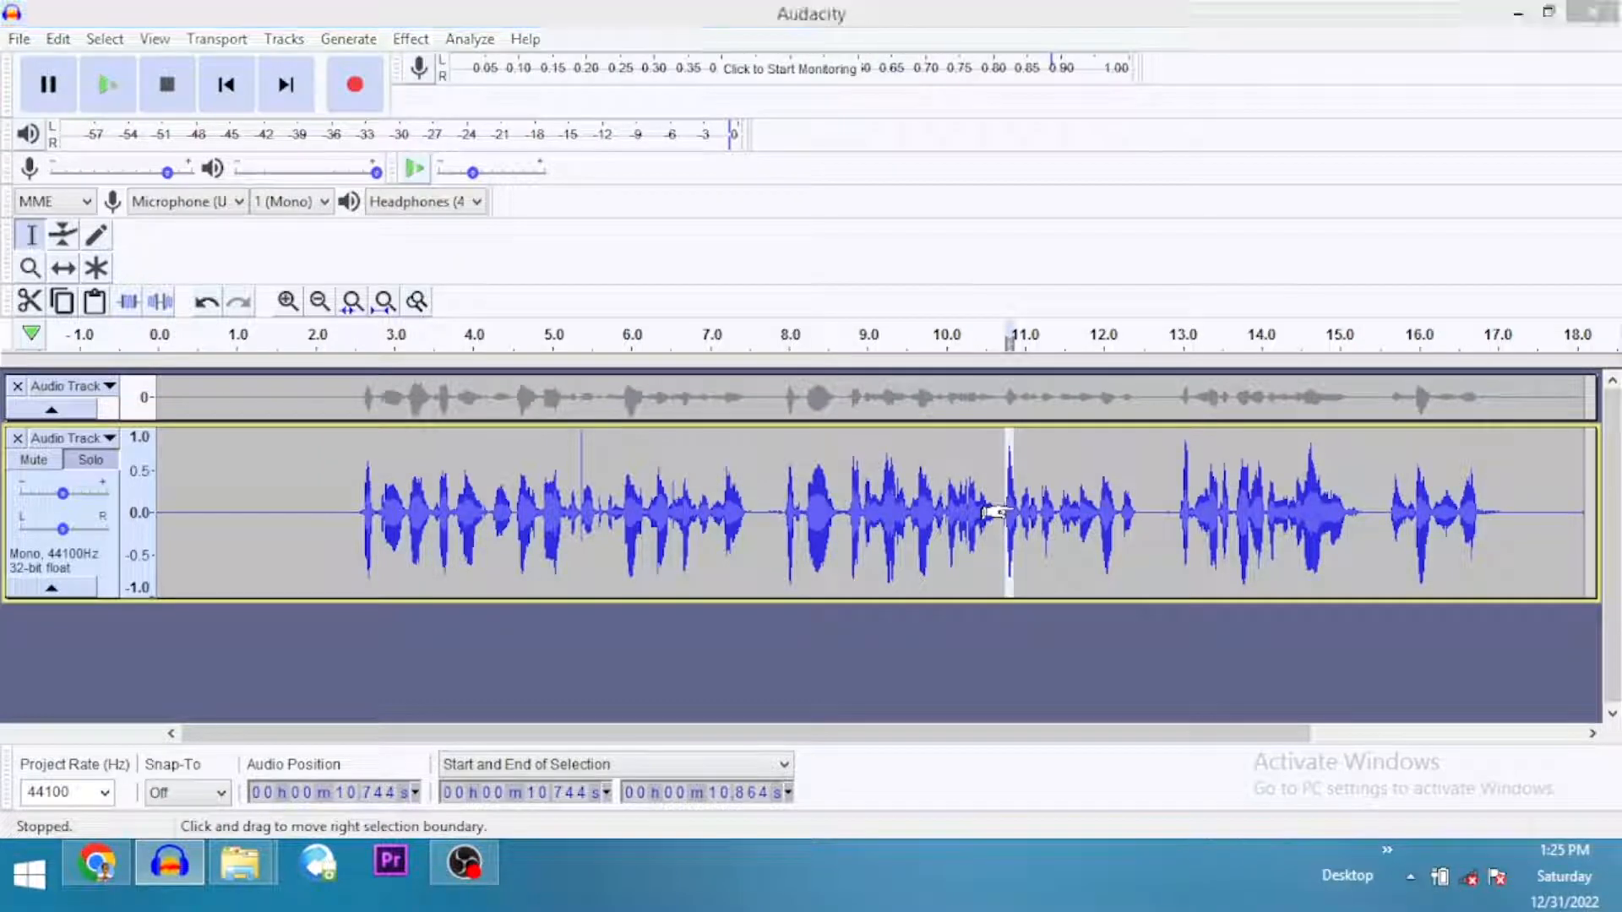
drag(1175, 492, 1197, 507)
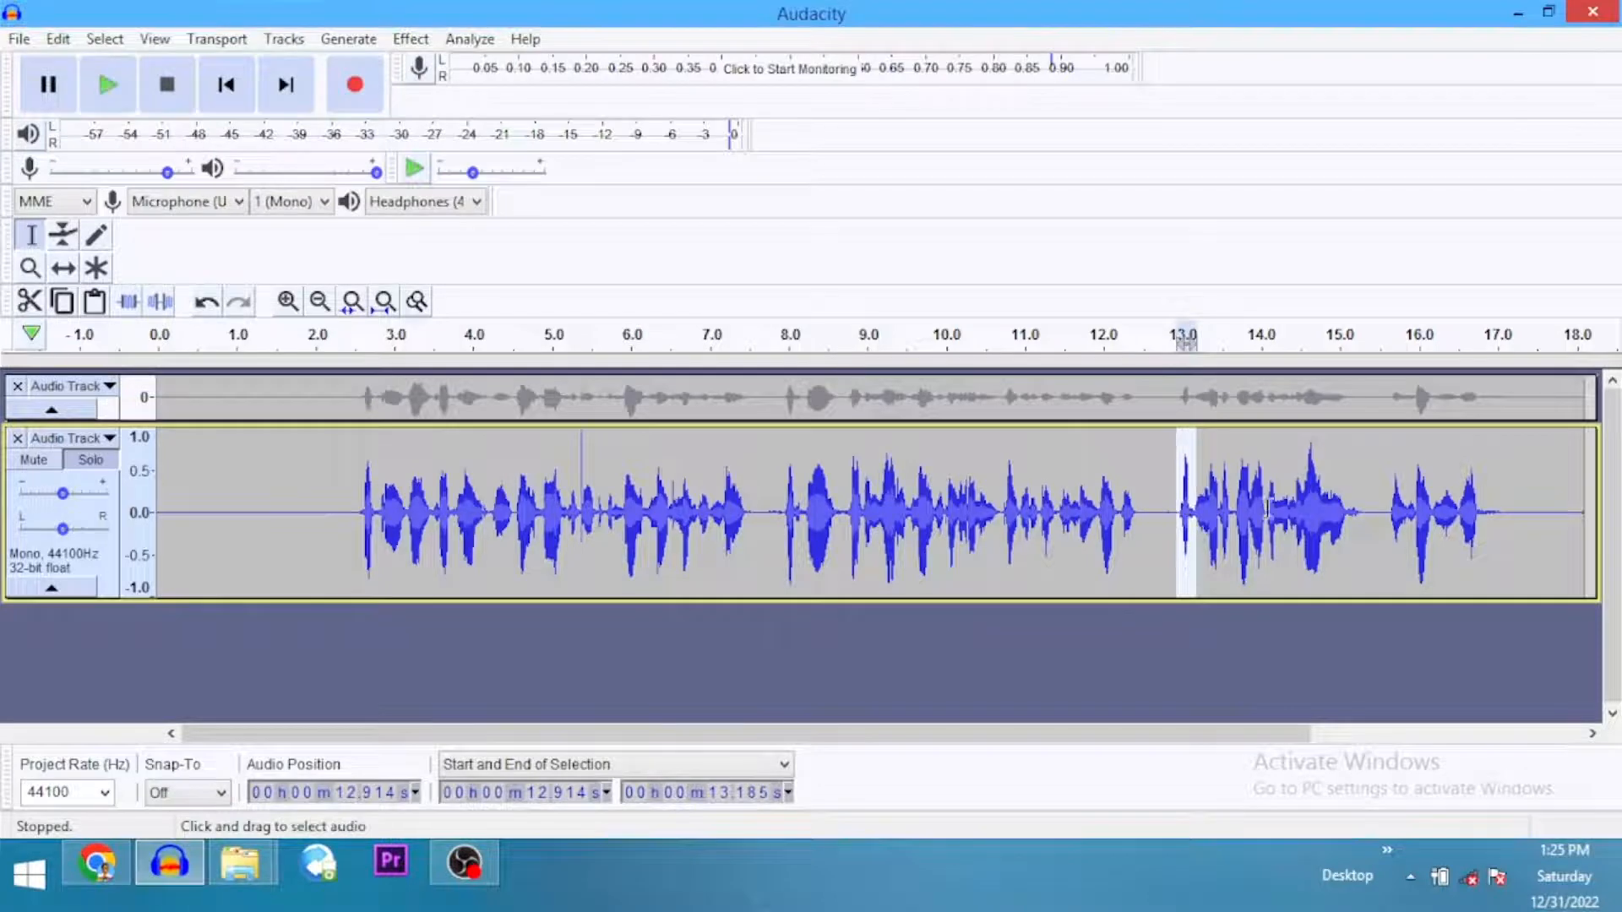
drag(1297, 510, 1321, 515)
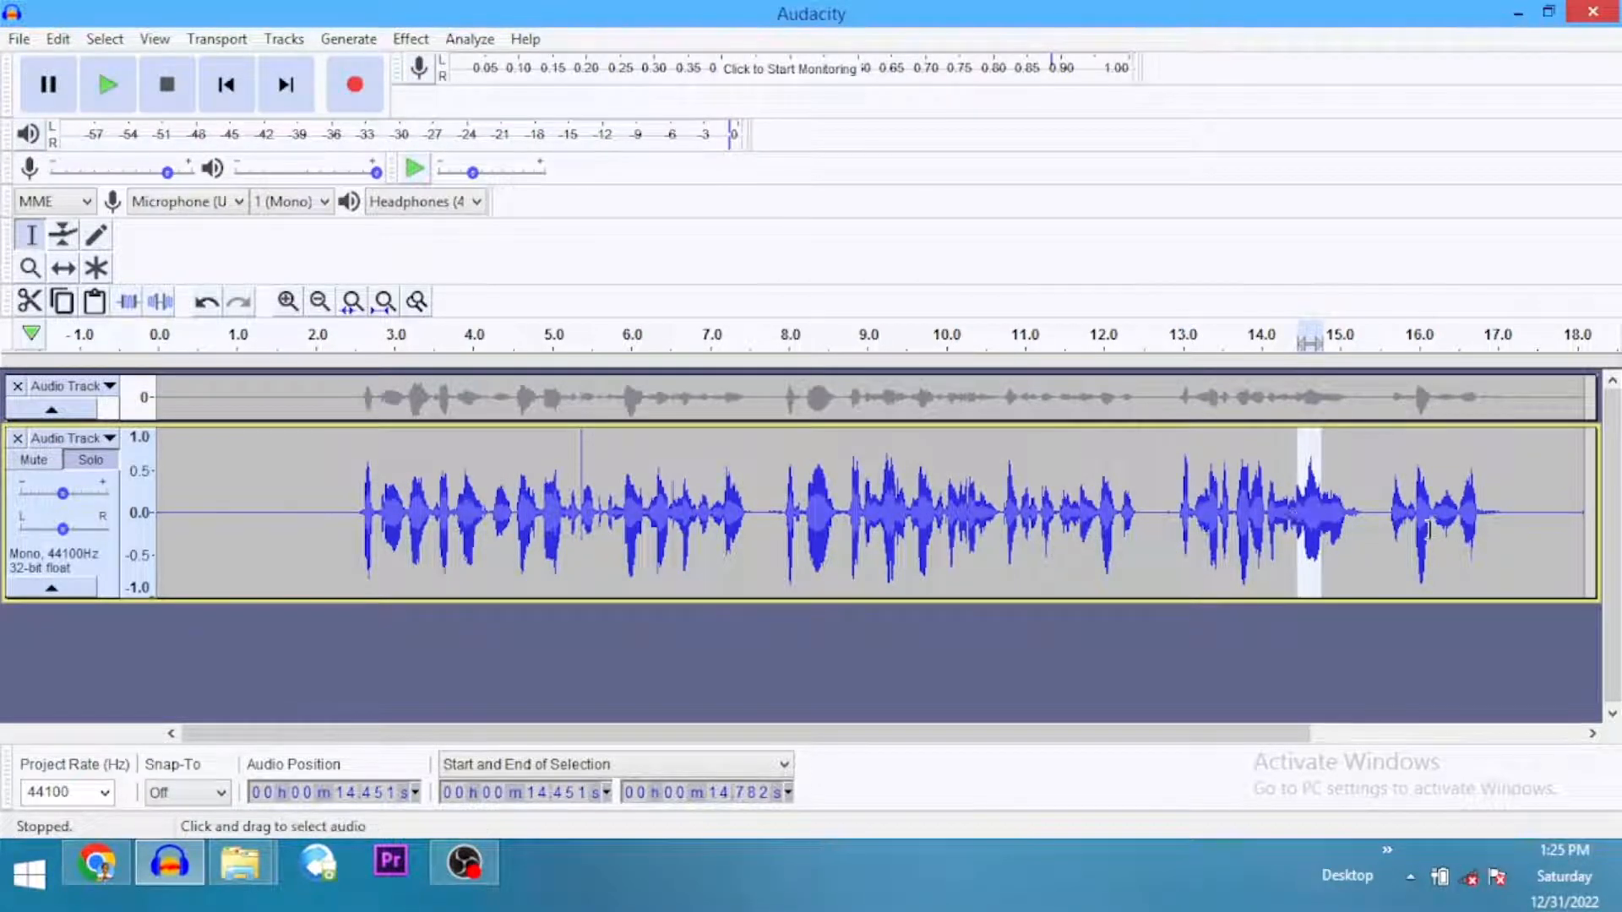
drag(1418, 532, 1425, 533)
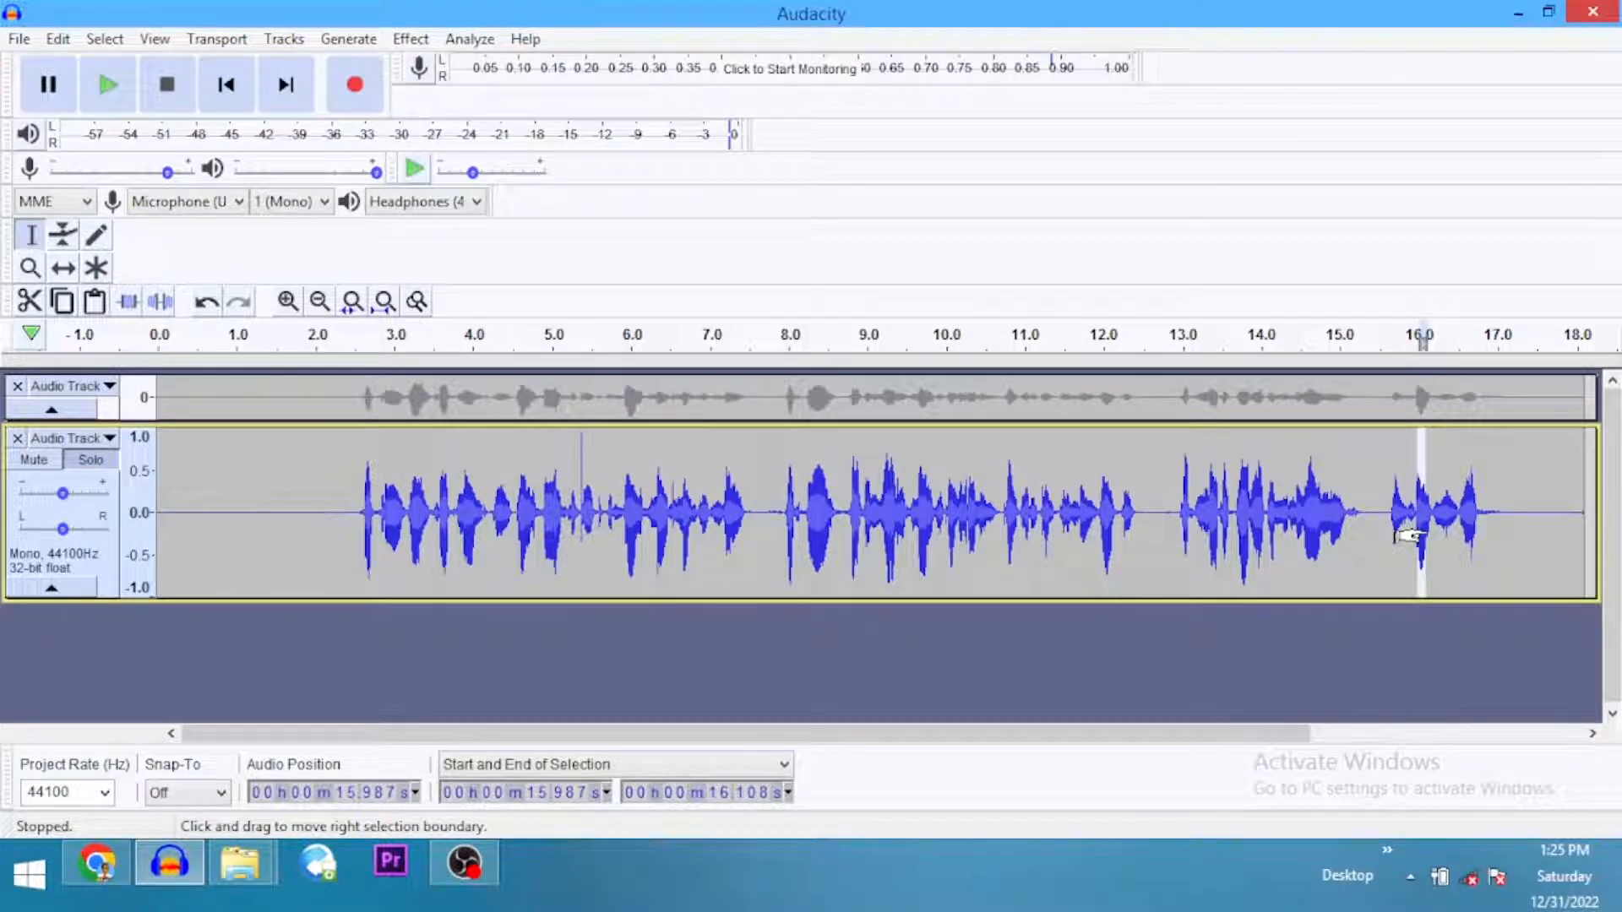
Apply the Compressor to the whole duplicate track with -20 dB threshold, -45 dB noise floor, 3:1 ratio, 0.10 s attack and 2.0 s release
key(ctrl+a)
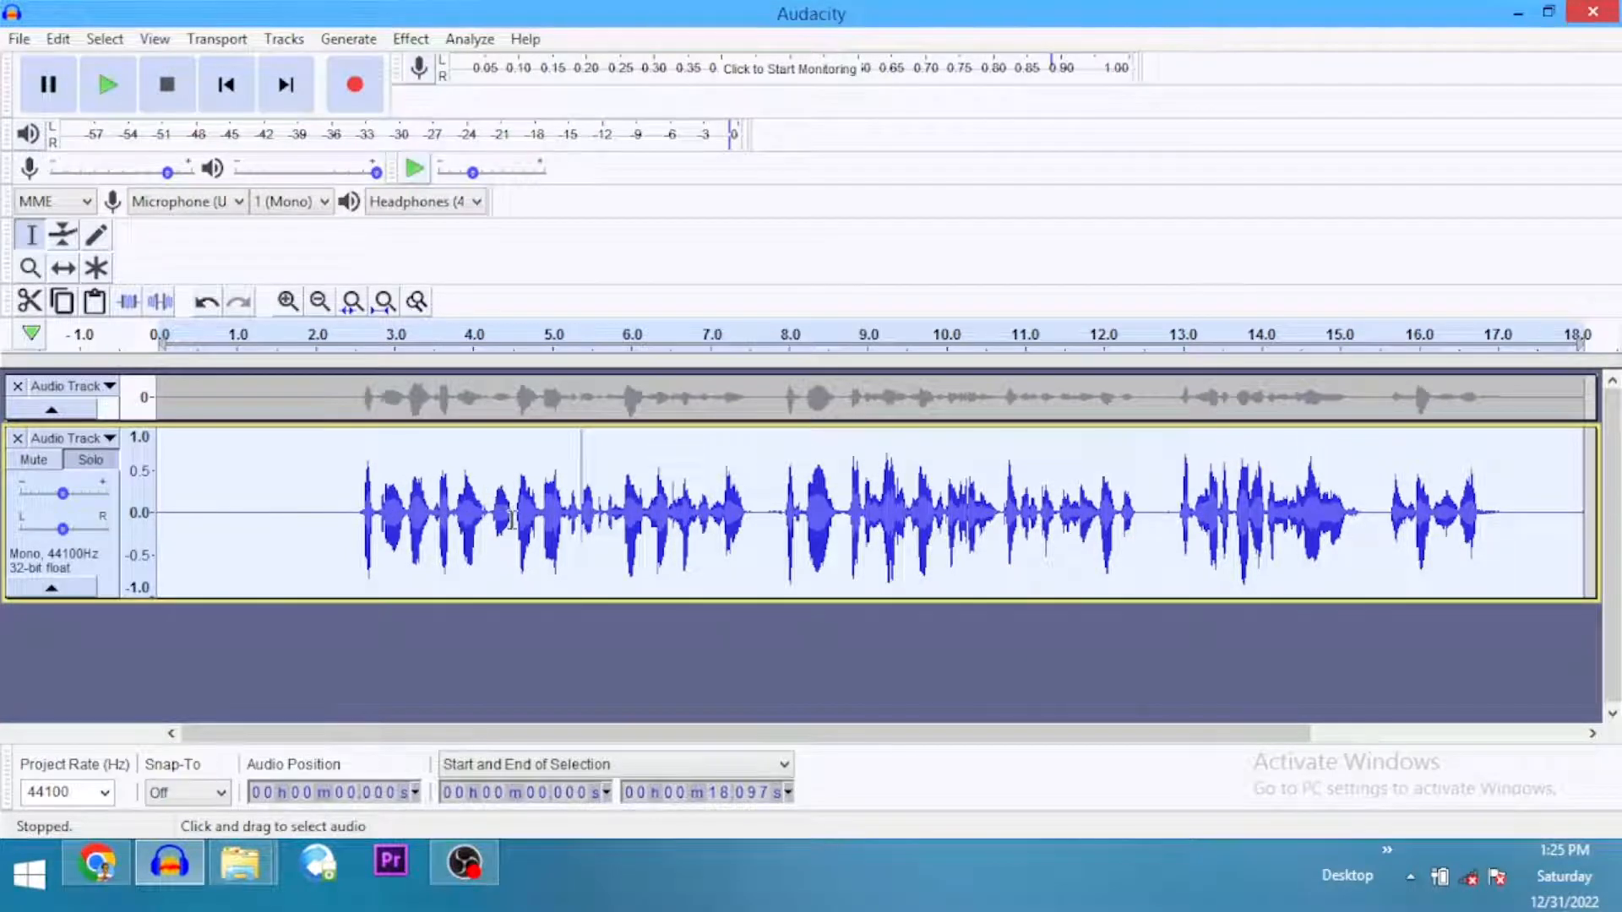
click(412, 40)
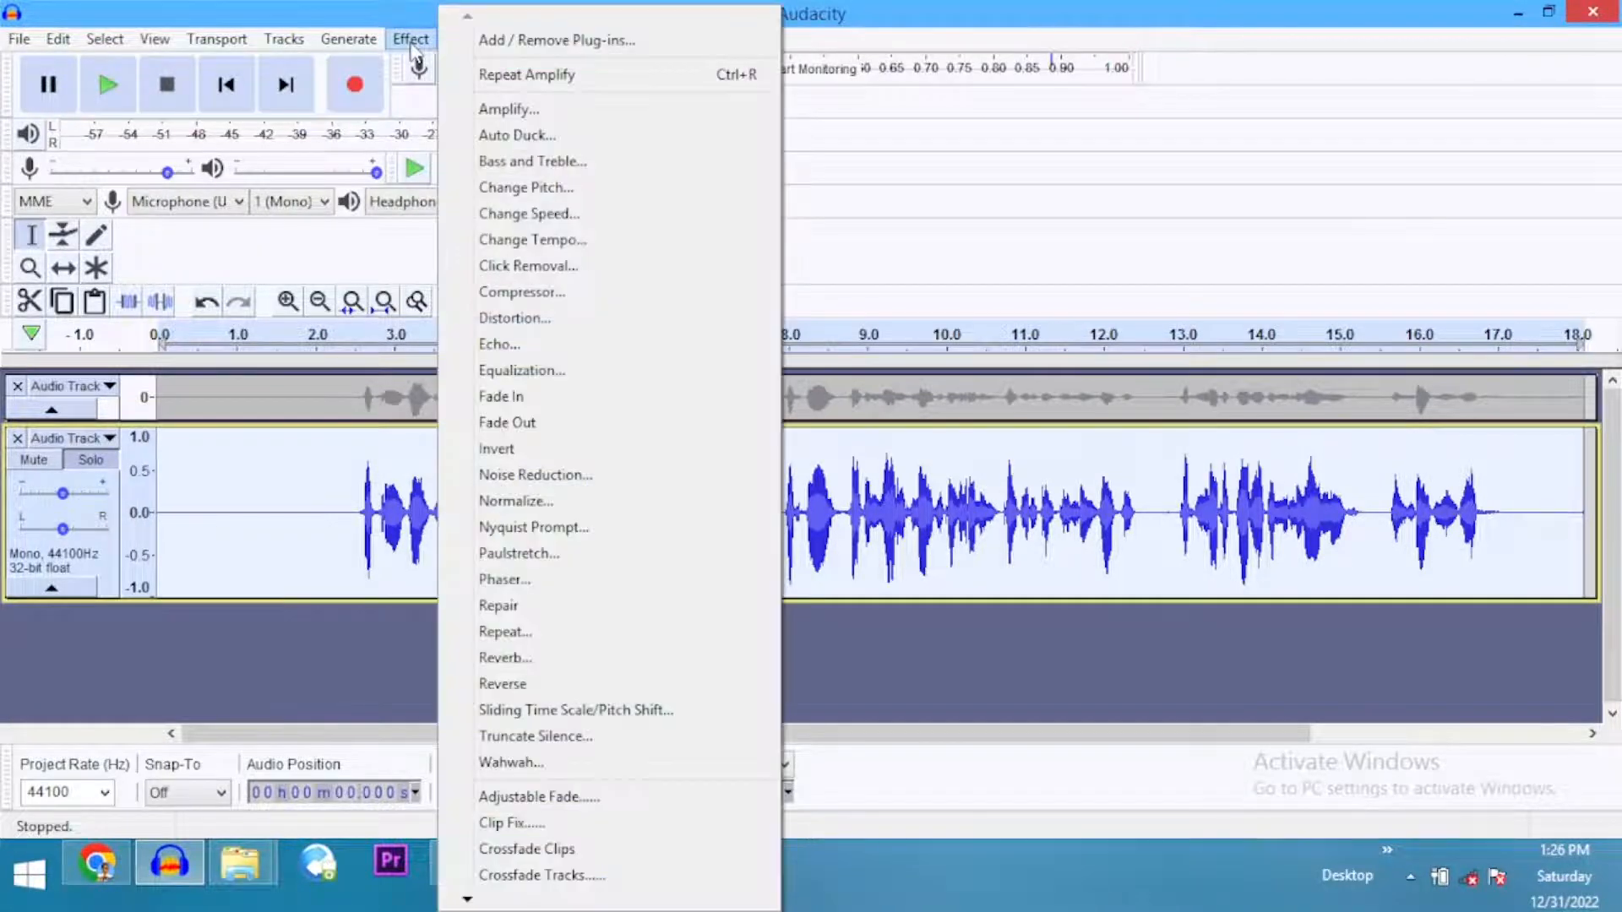
click(521, 293)
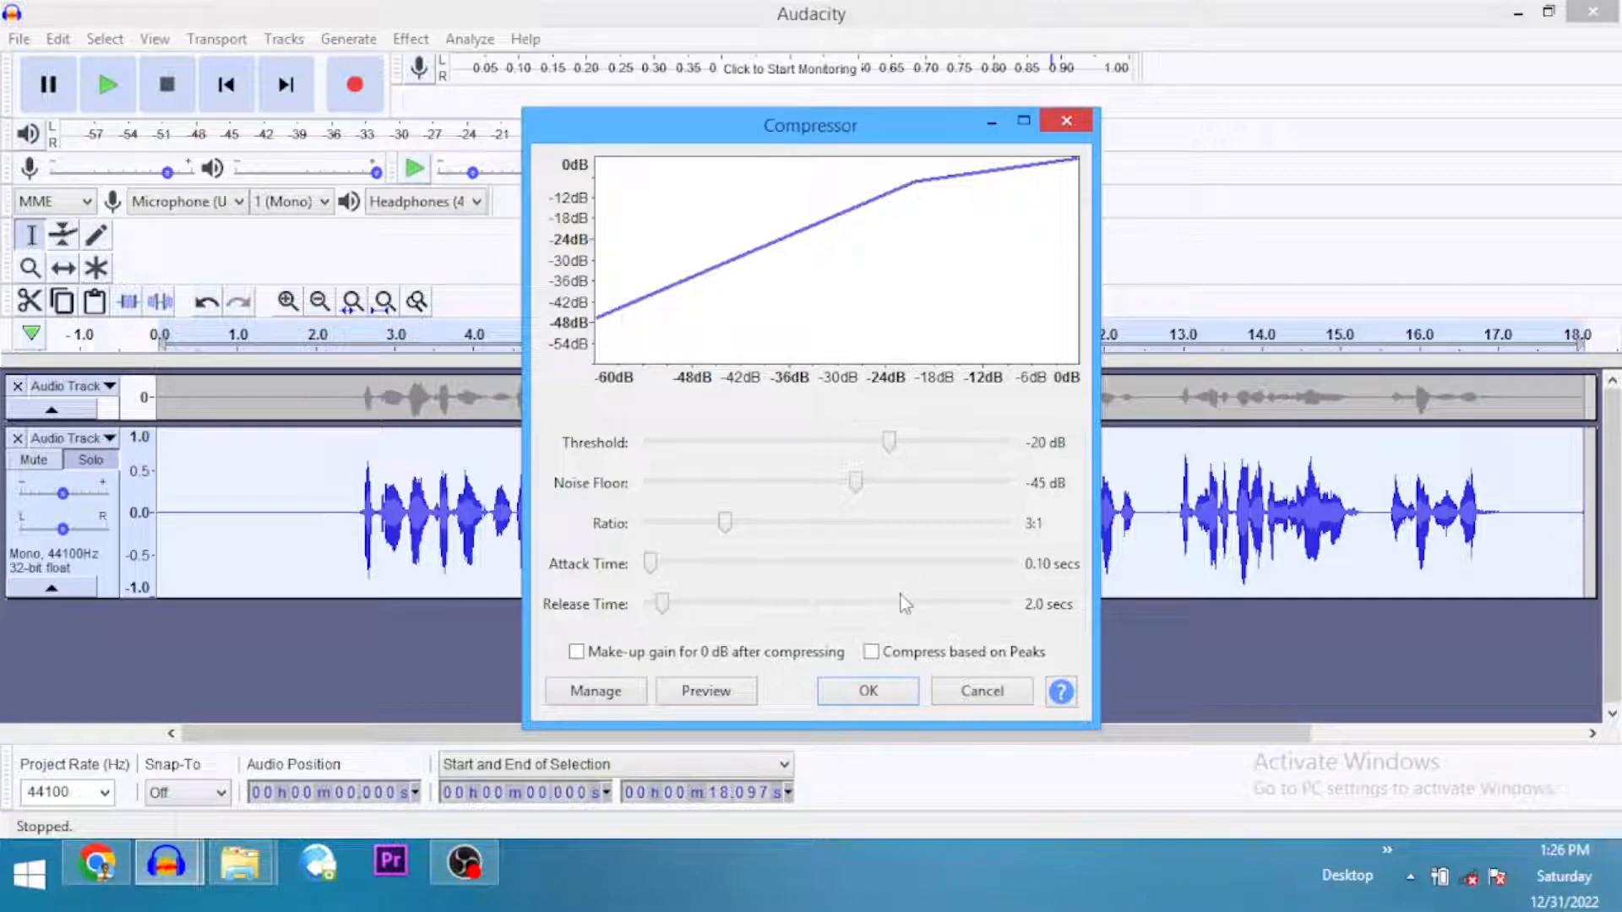
click(870, 691)
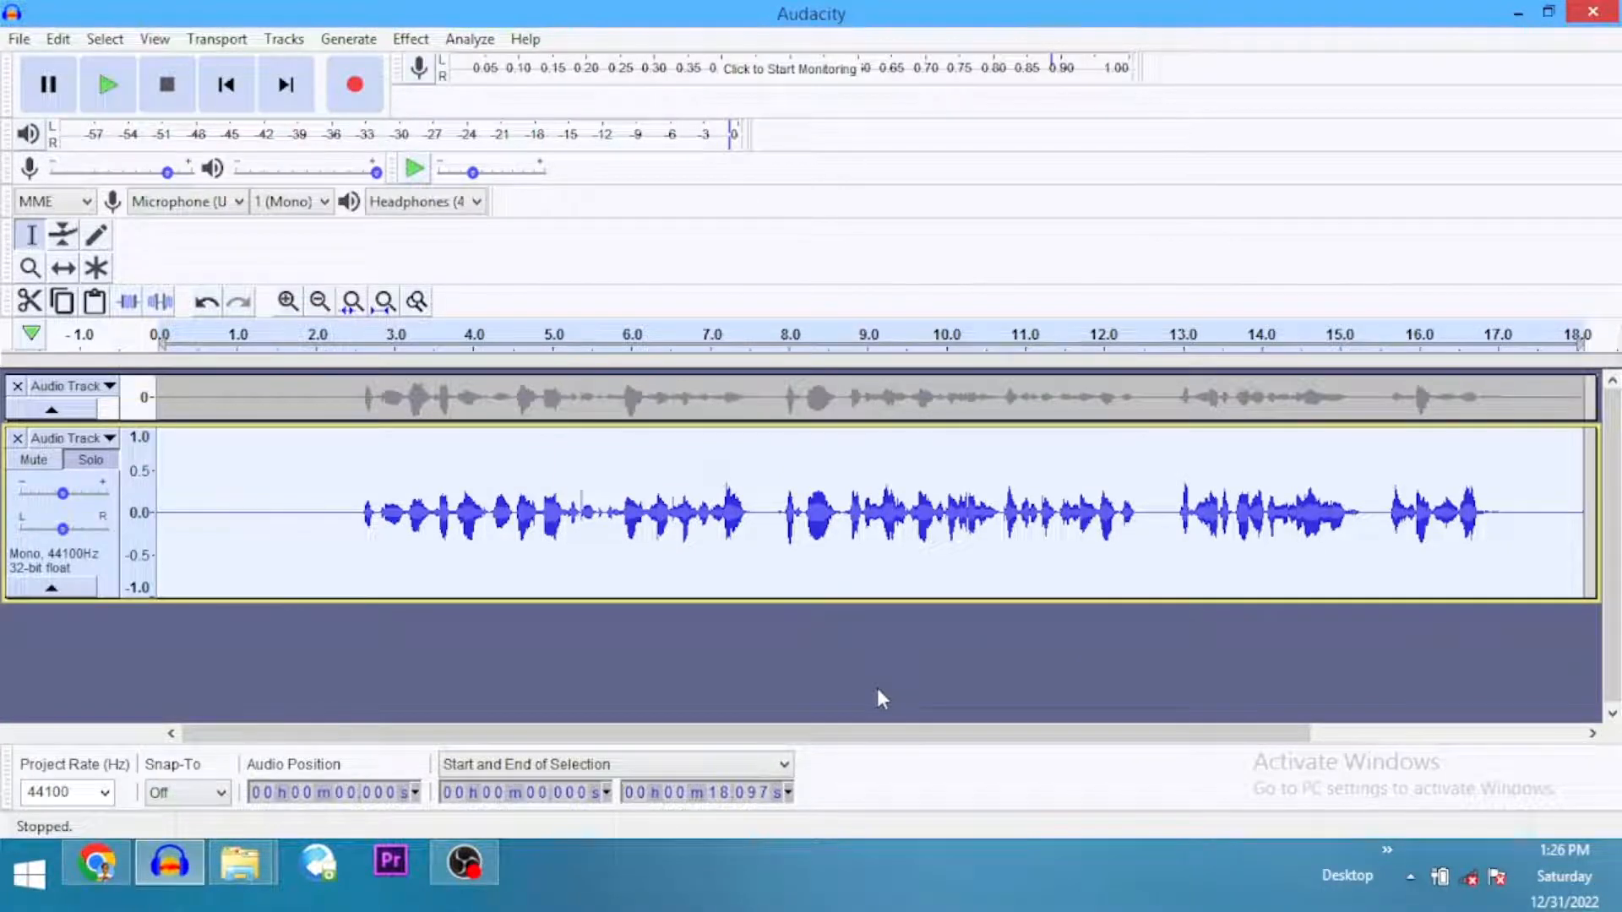
Play back the compressed duplicate track briefly from about 2.4 s
click(346, 521)
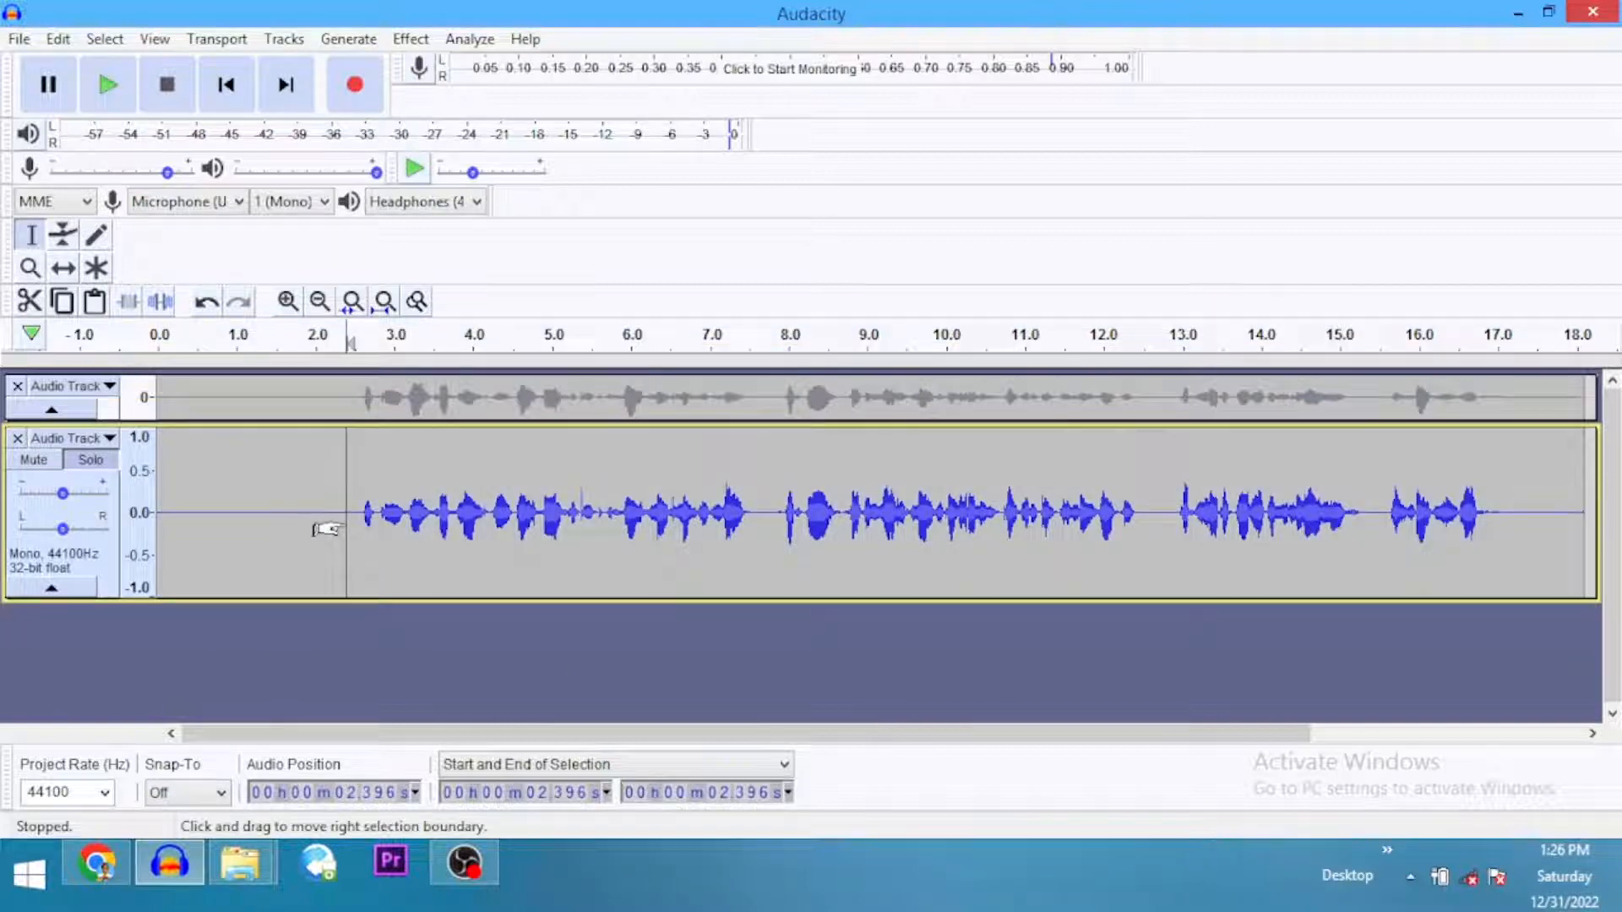
key(space)
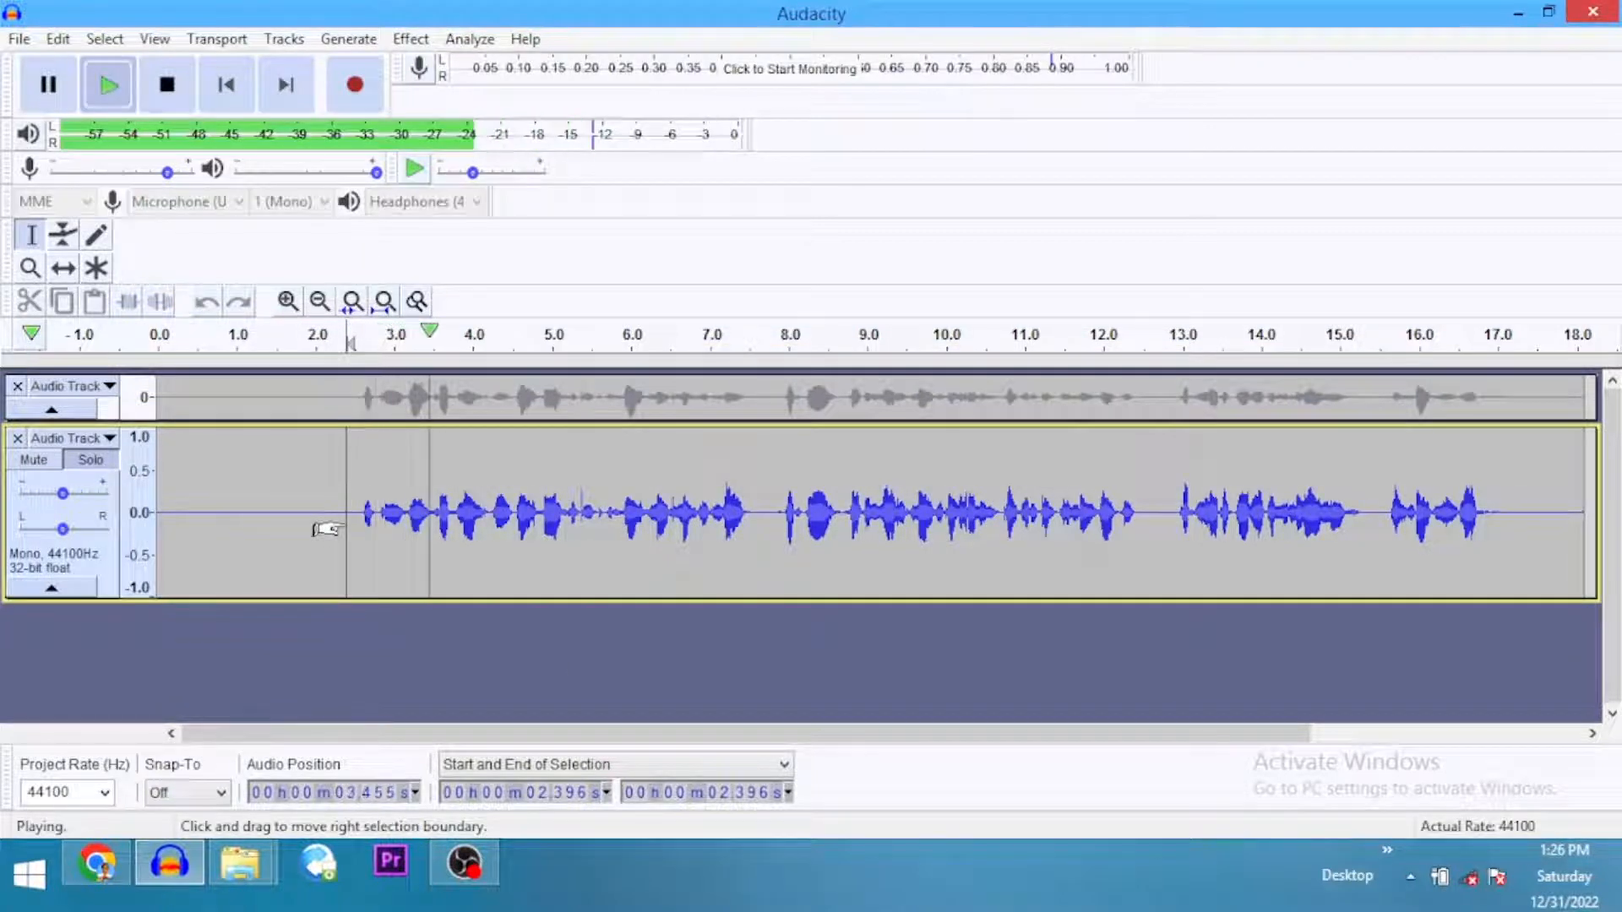
key(space)
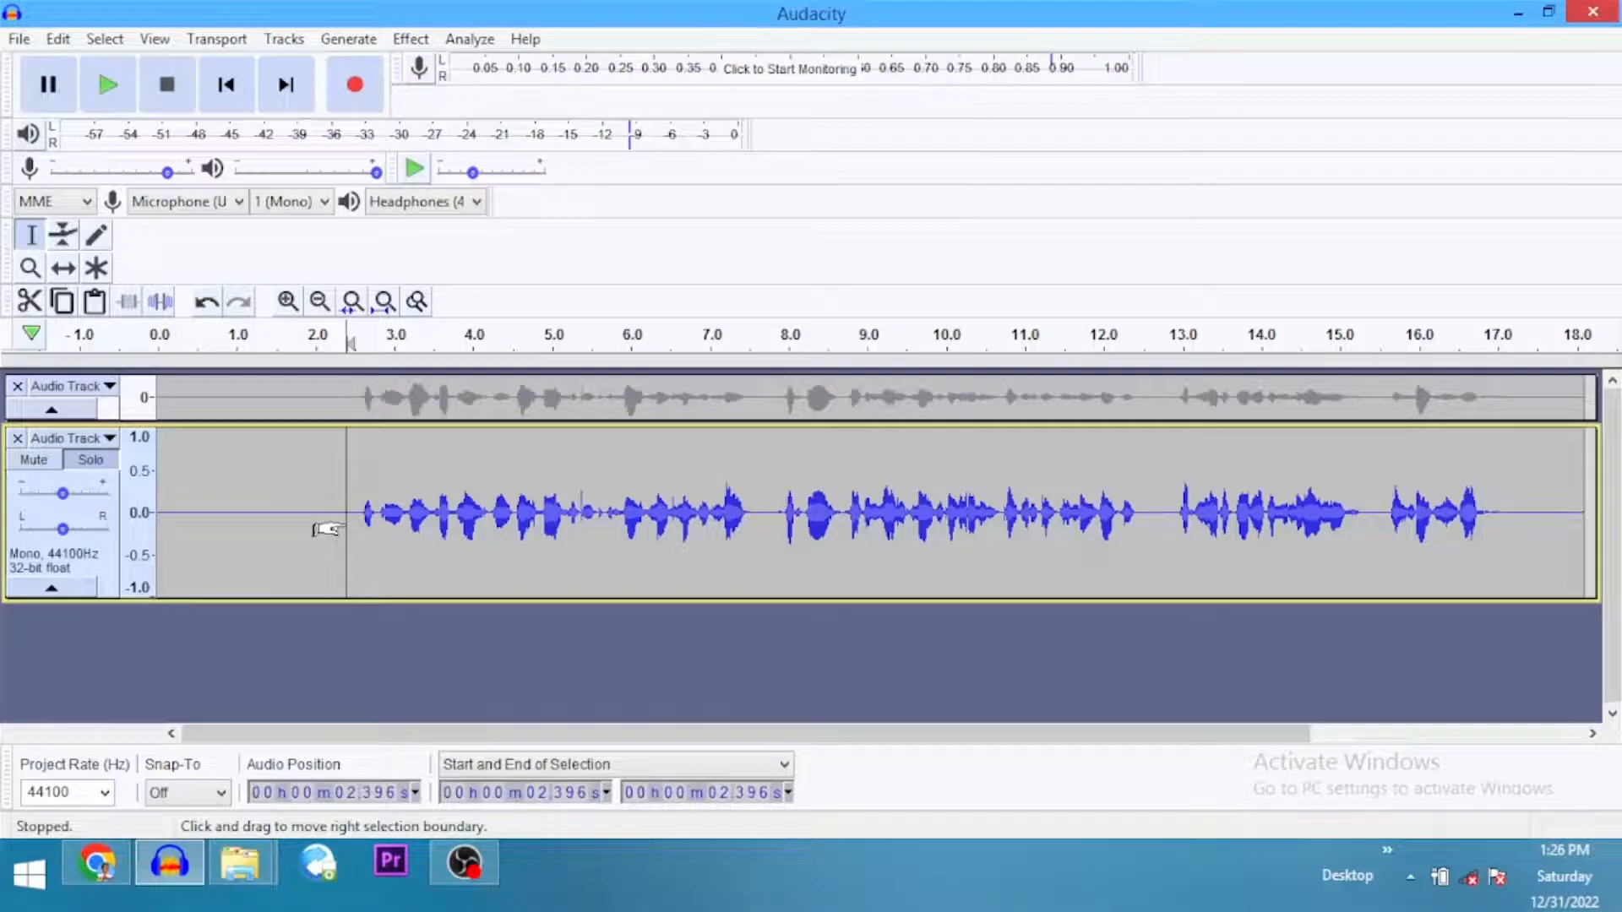
Normalize the whole duplicate track to a maximum amplitude of -2 dB
click(101, 564)
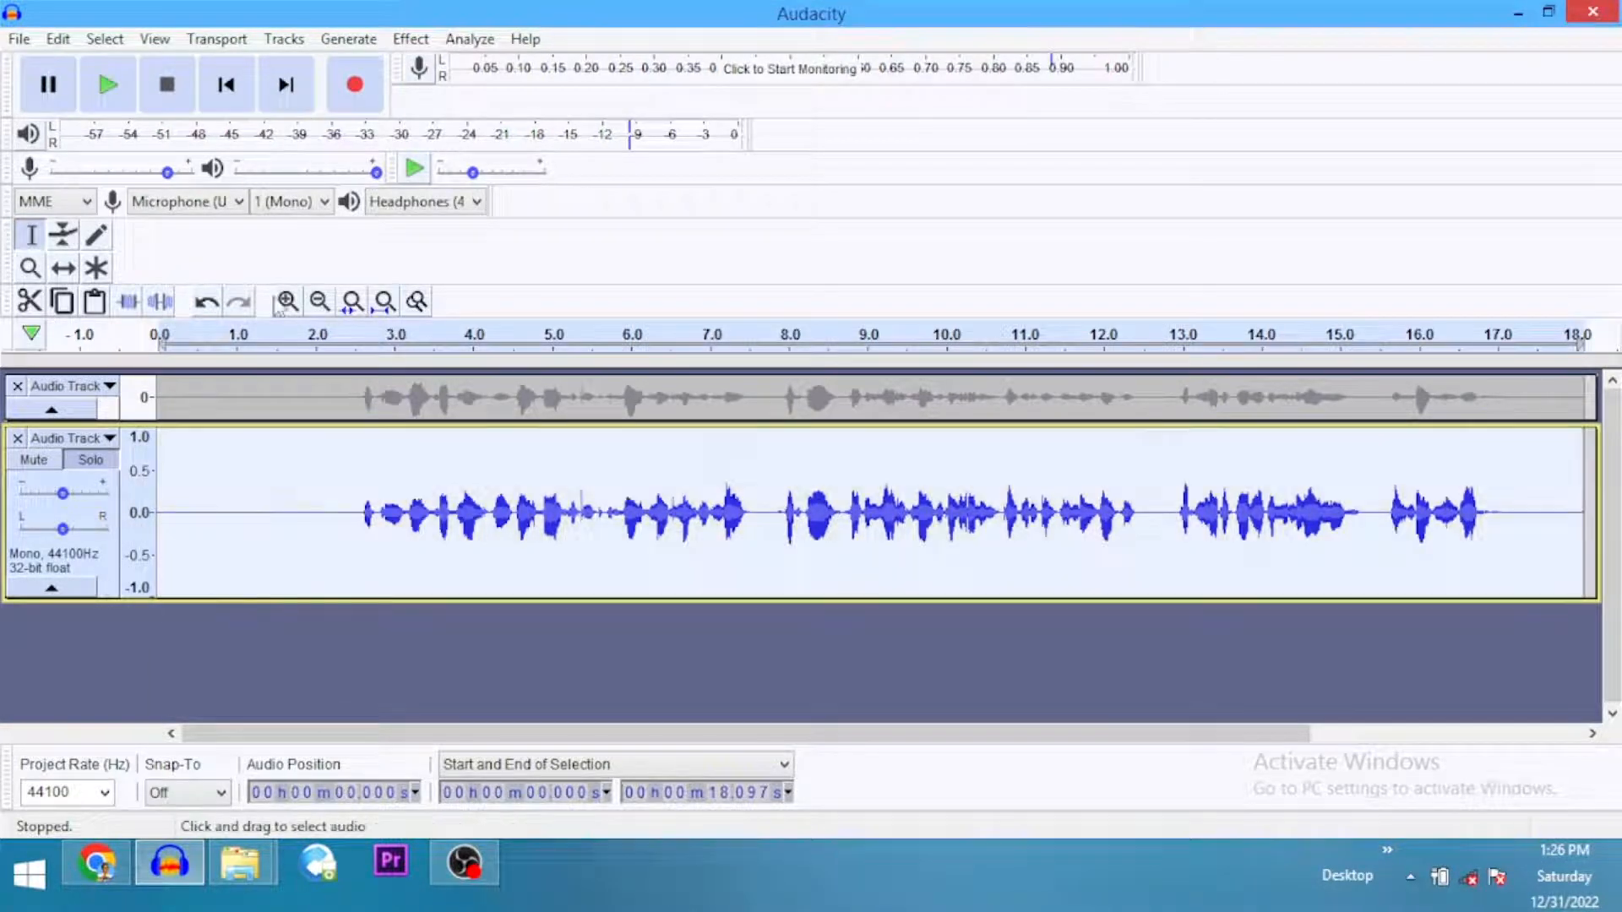
click(410, 39)
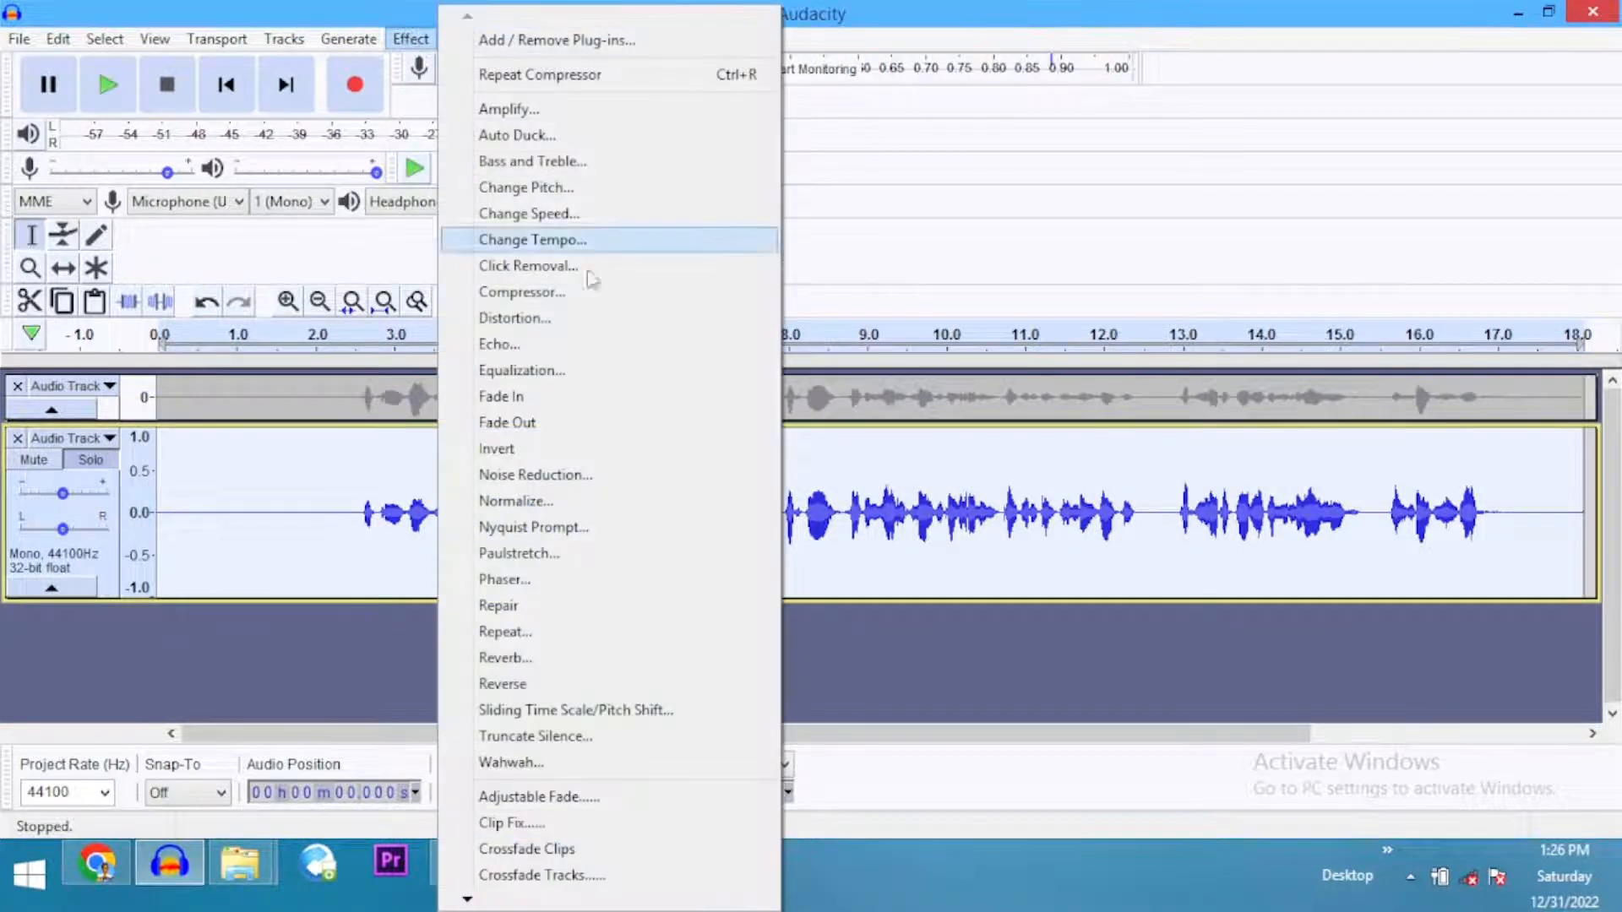
click(599, 506)
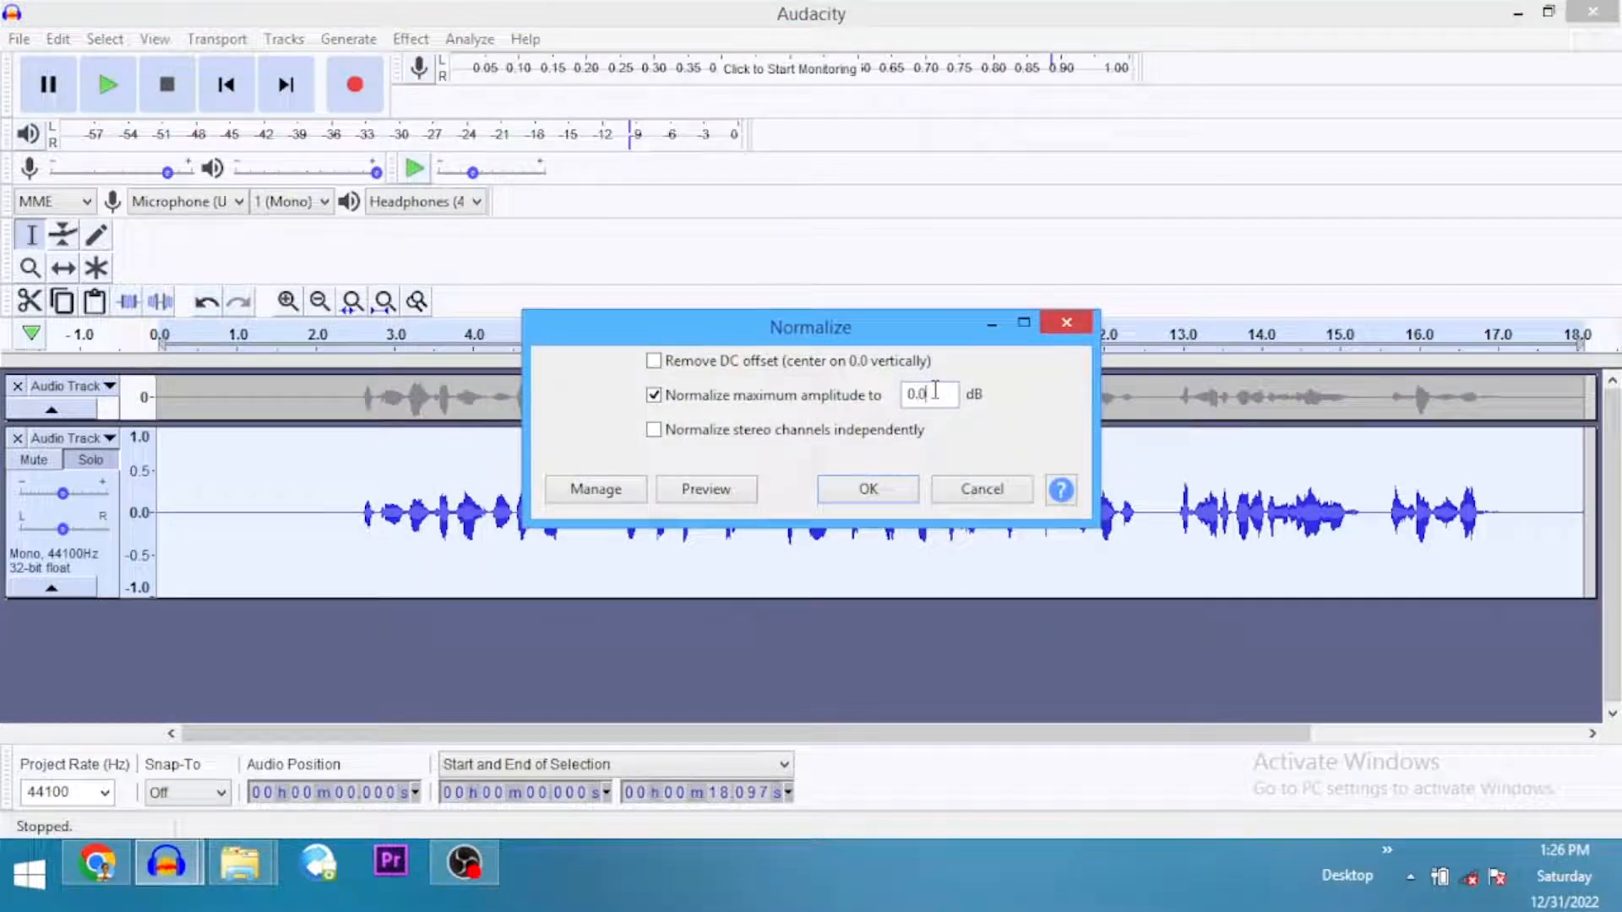
key(BackSpace)
text(-2)
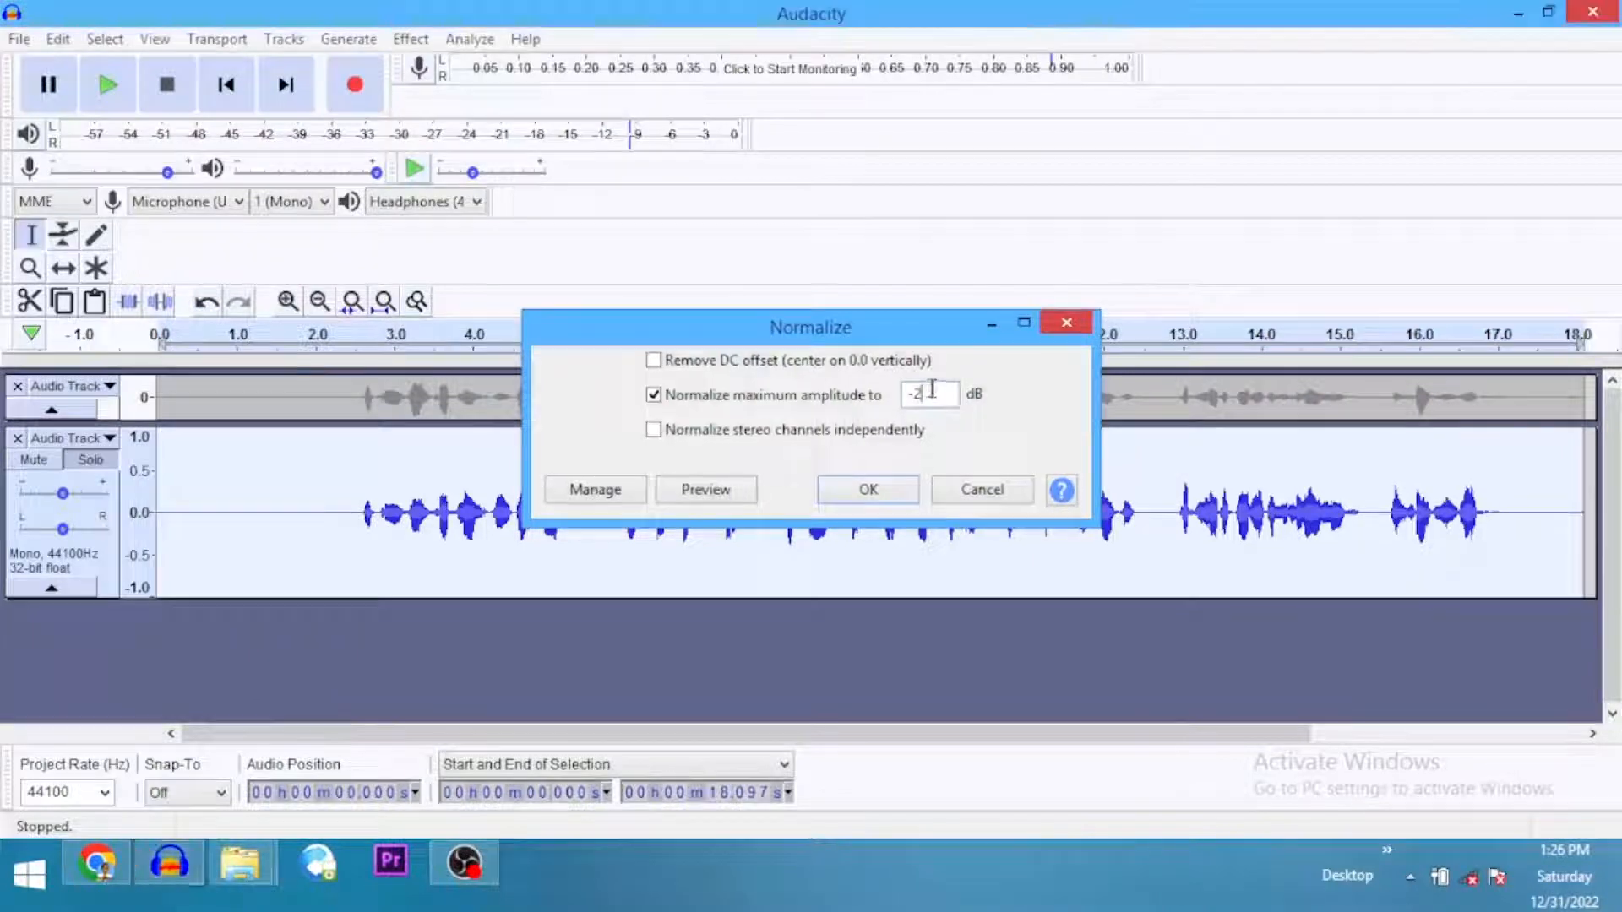
key(Return)
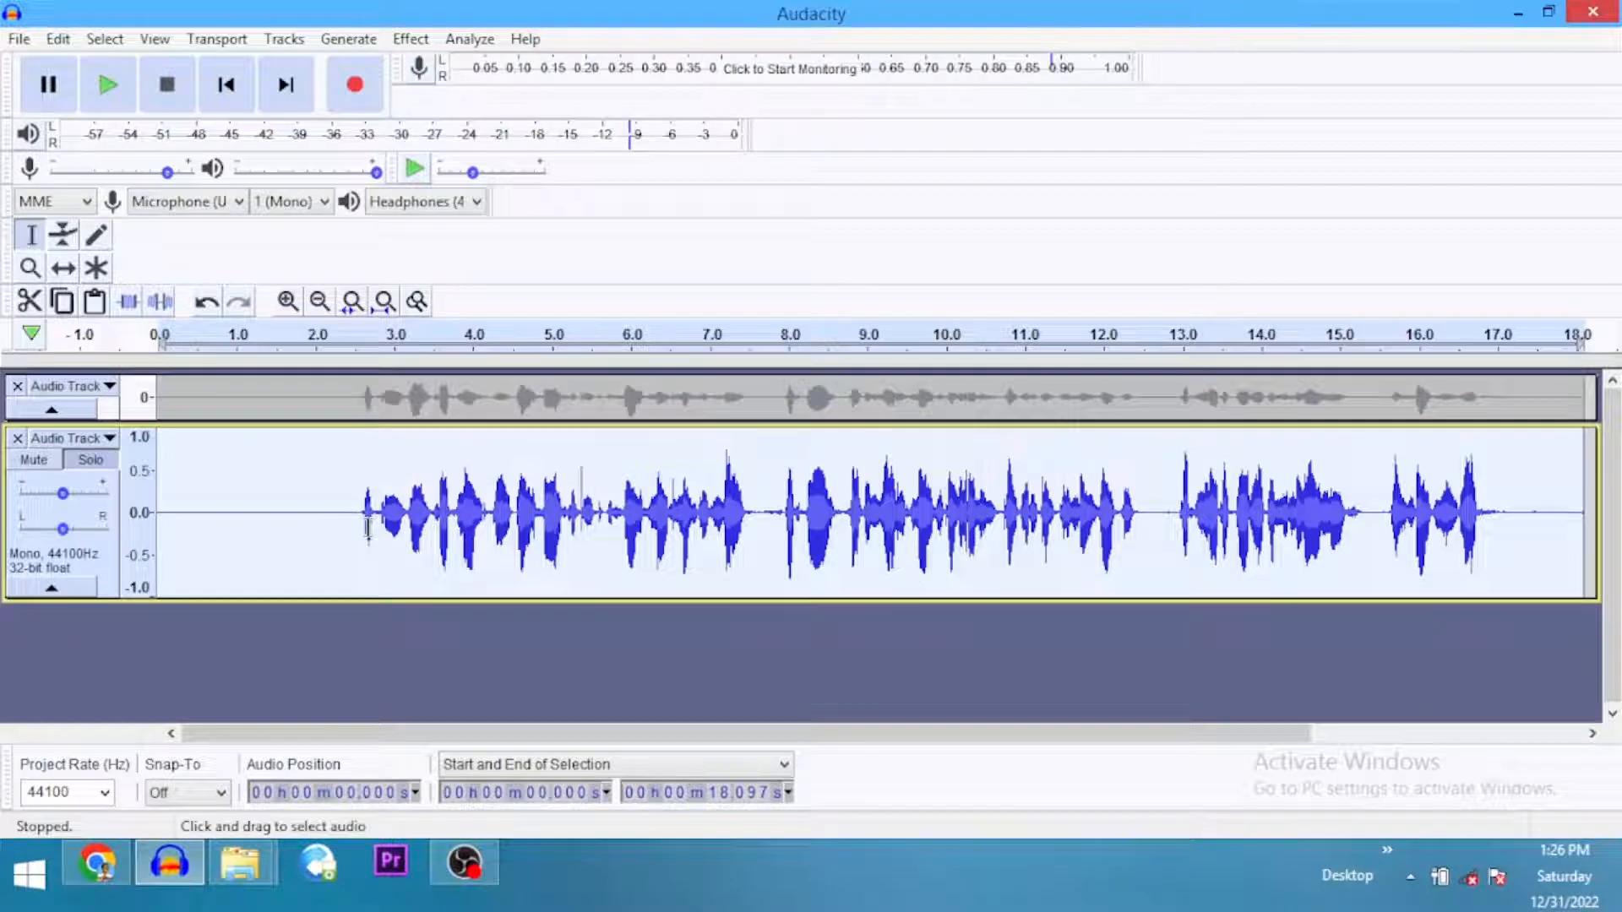
Amplify the quiet opening section of the duplicate track, from about 2.5 to 3.2 s, by 2 dB
drag(358, 521, 408, 524)
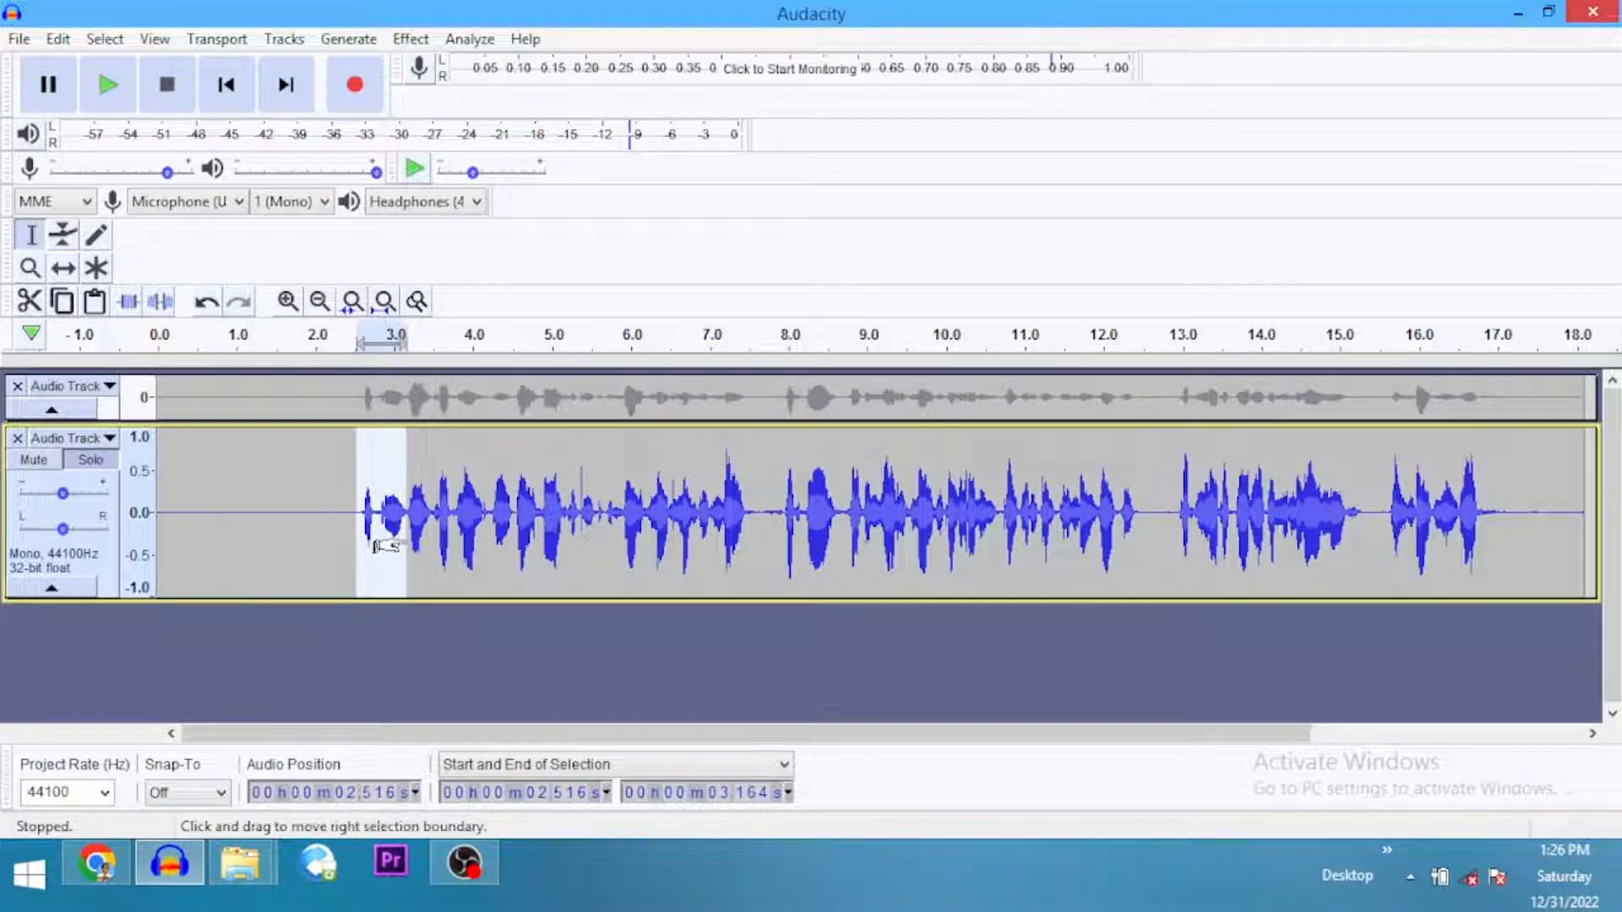
click(411, 38)
click(507, 109)
text(2)
key(Return)
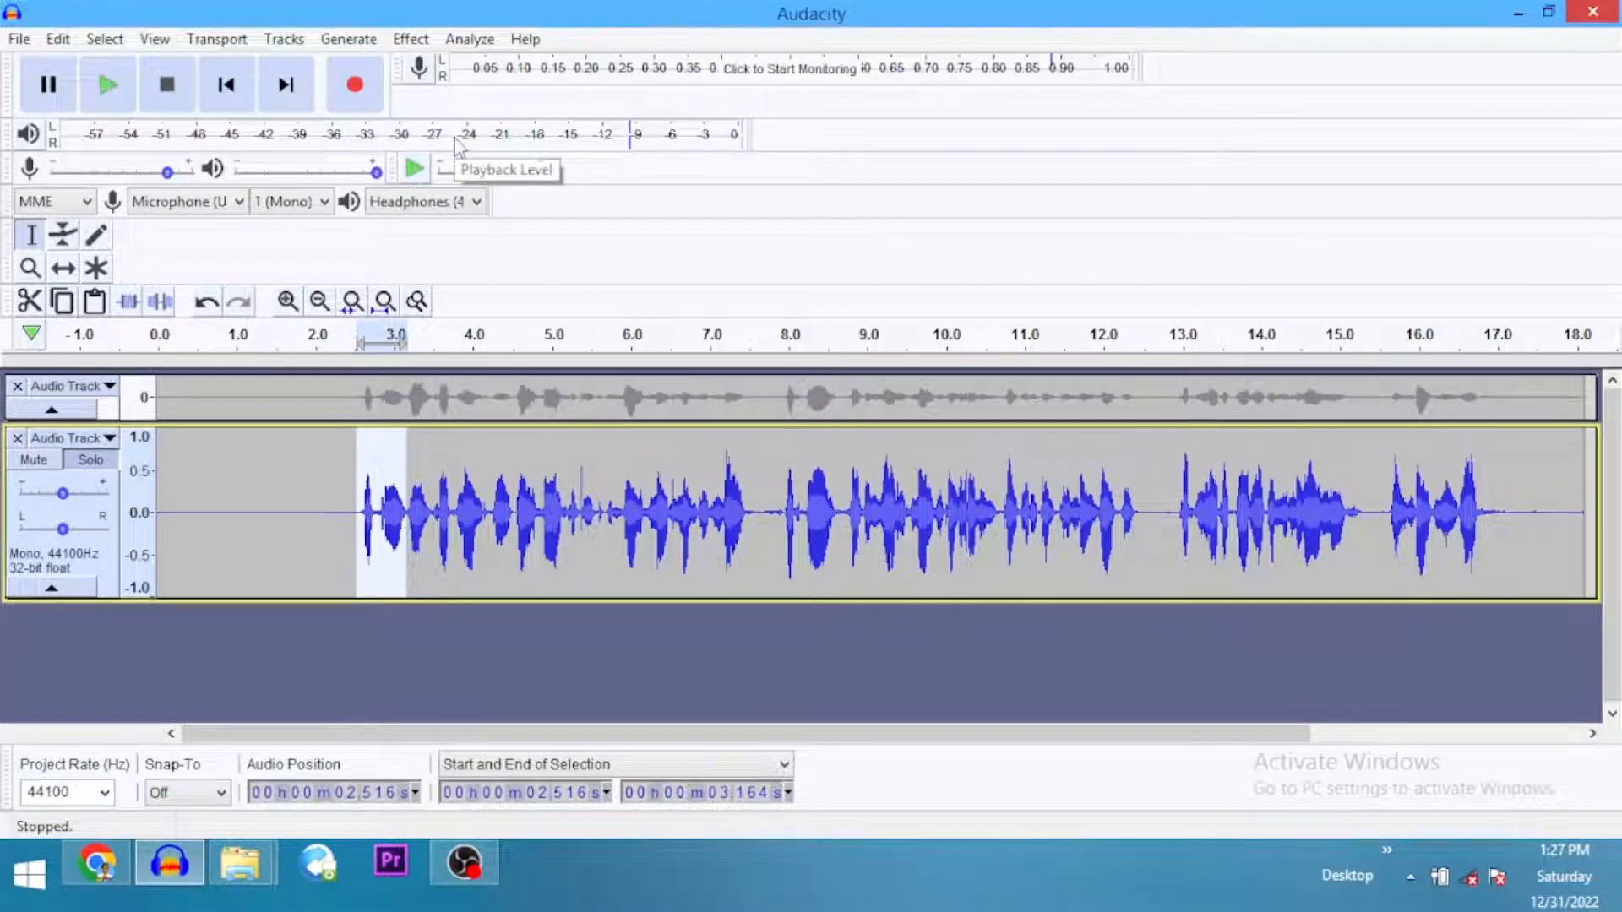
click(328, 528)
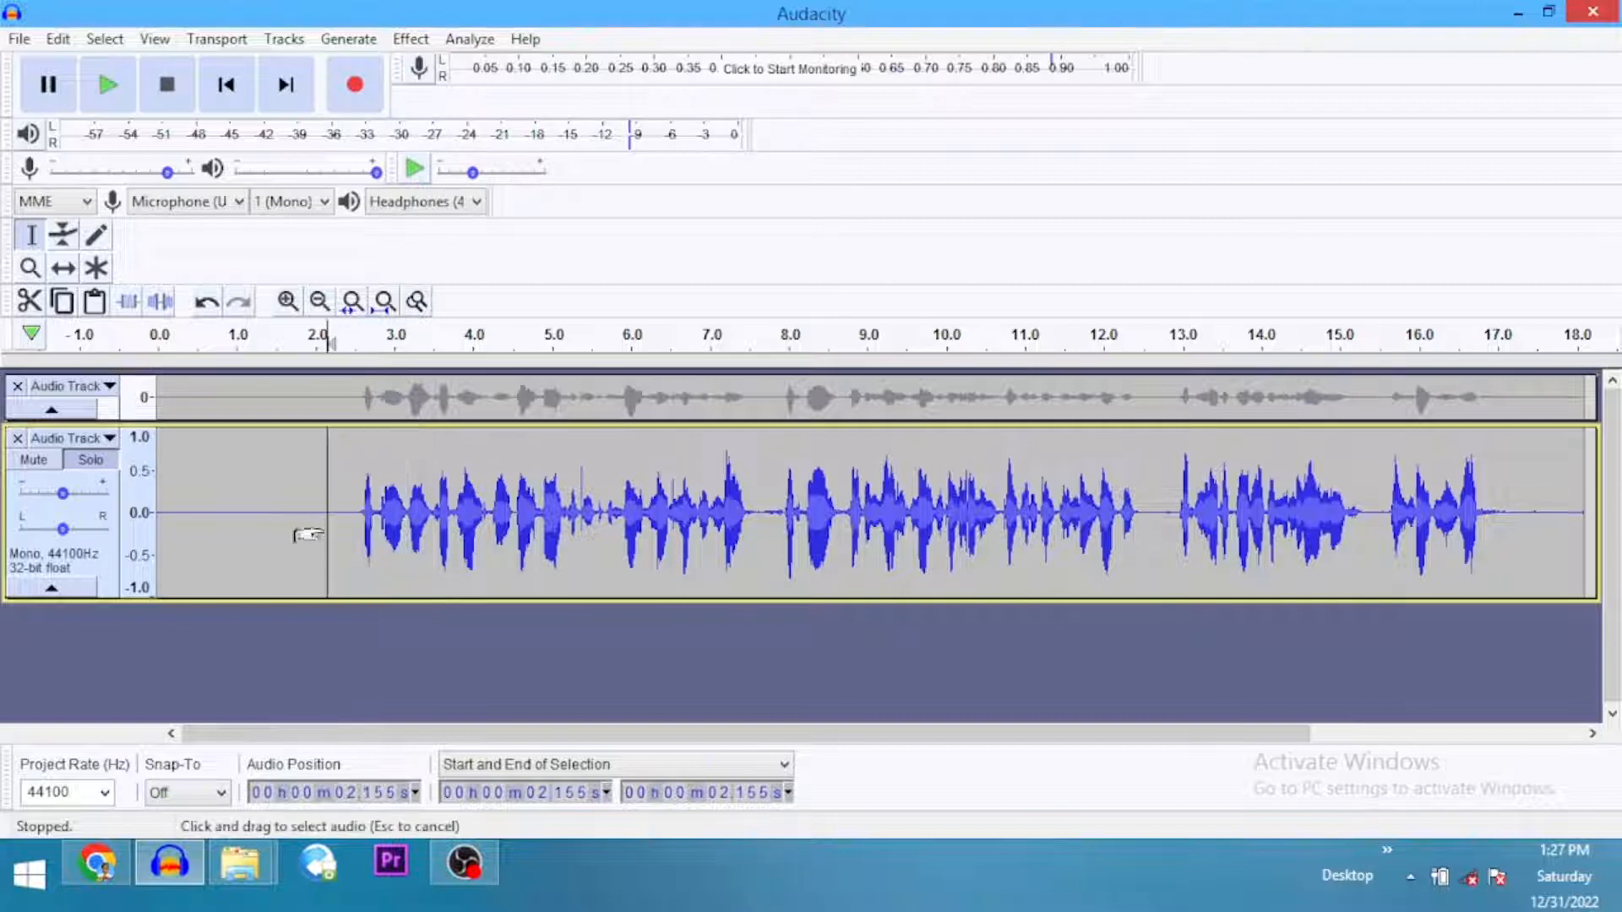
Apply Equalization to the whole duplicate track using the Treble Boost curve with its high-frequency boost lowered to about 6 dB
click(108, 598)
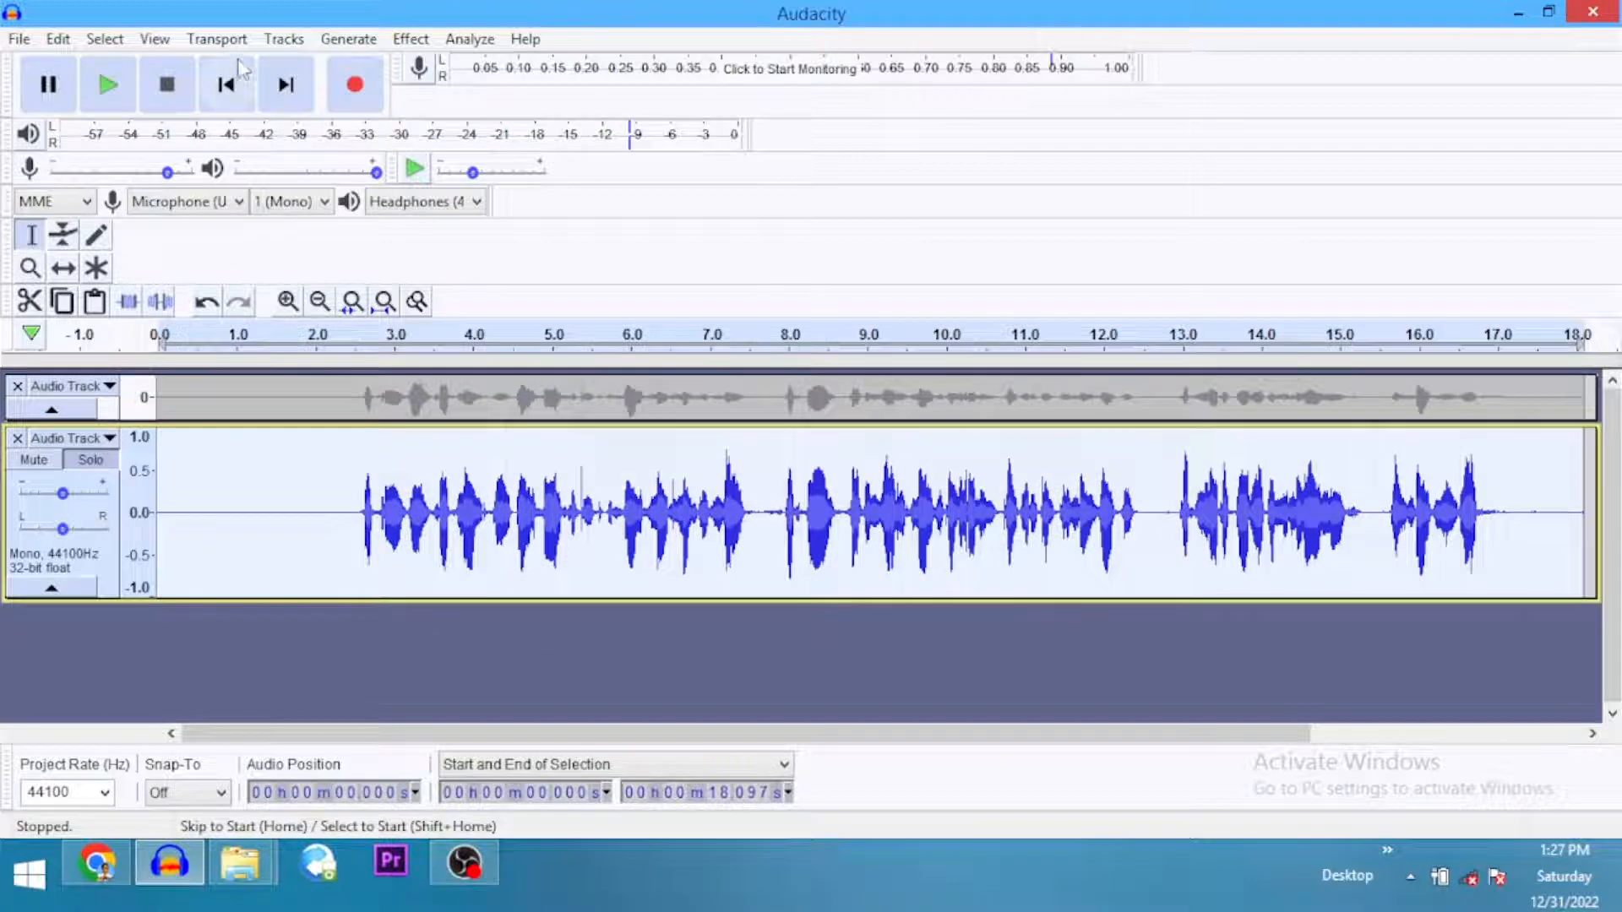
click(411, 40)
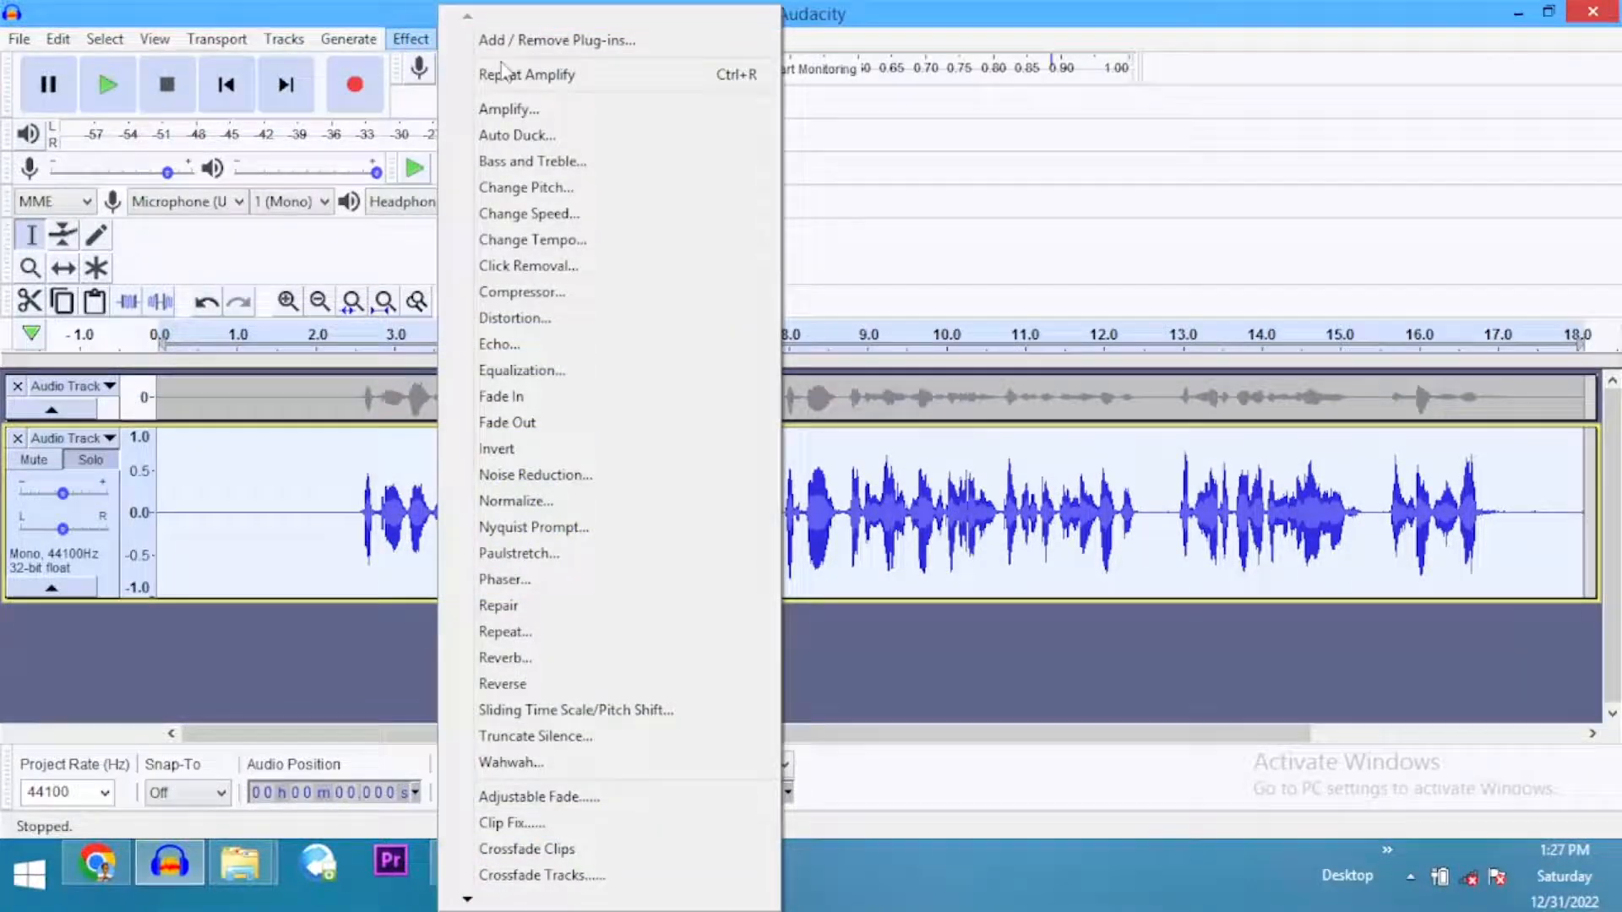
click(607, 379)
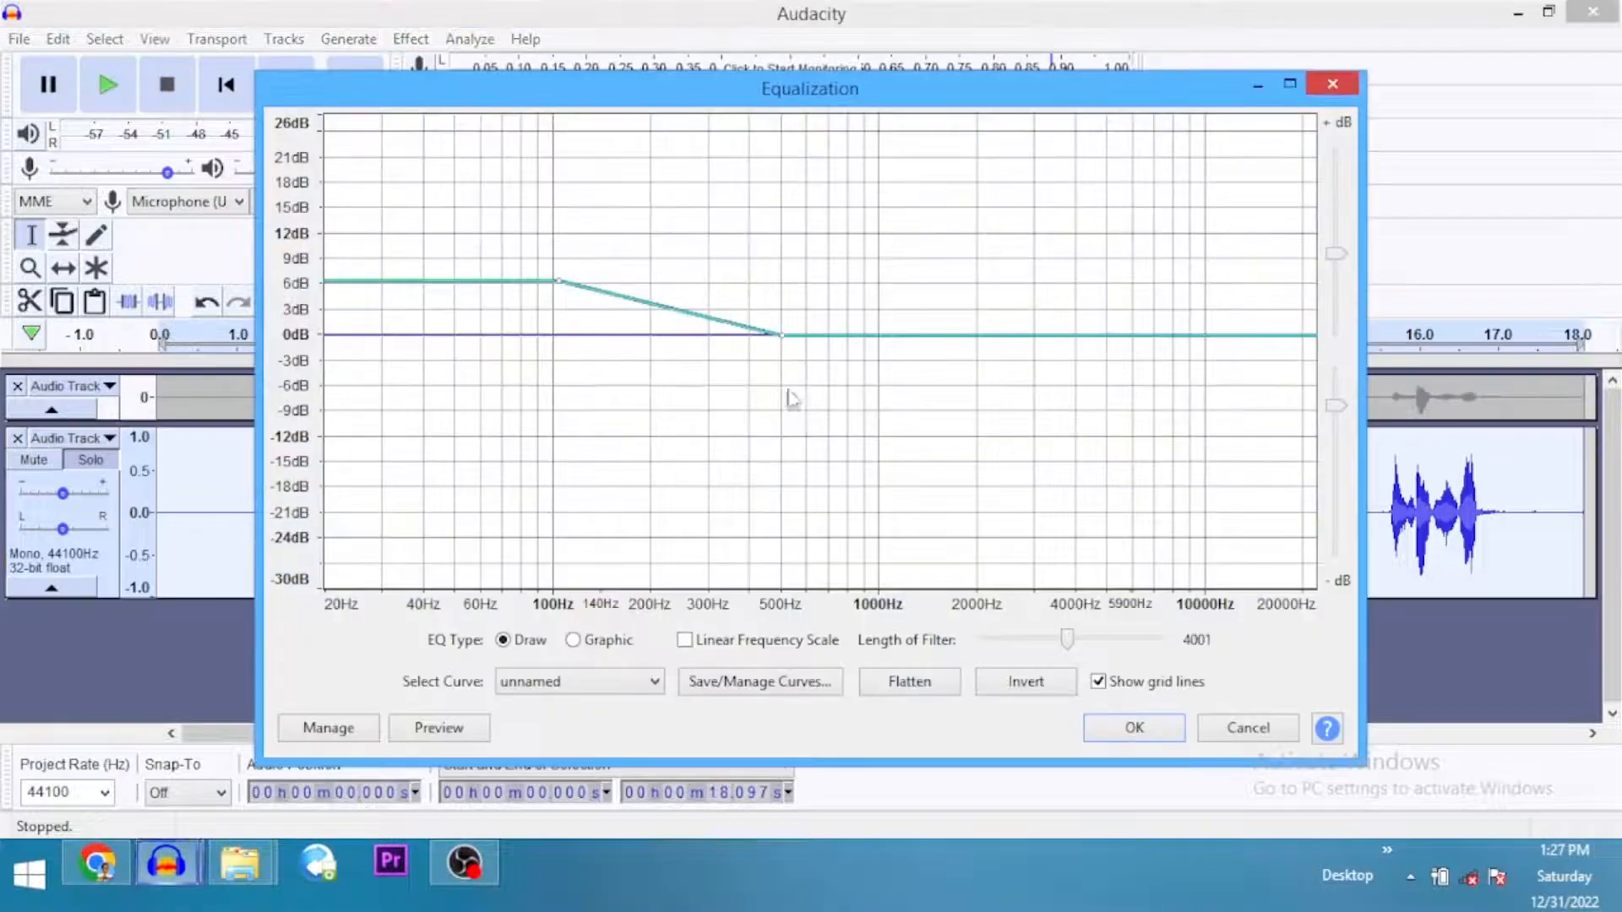
click(606, 694)
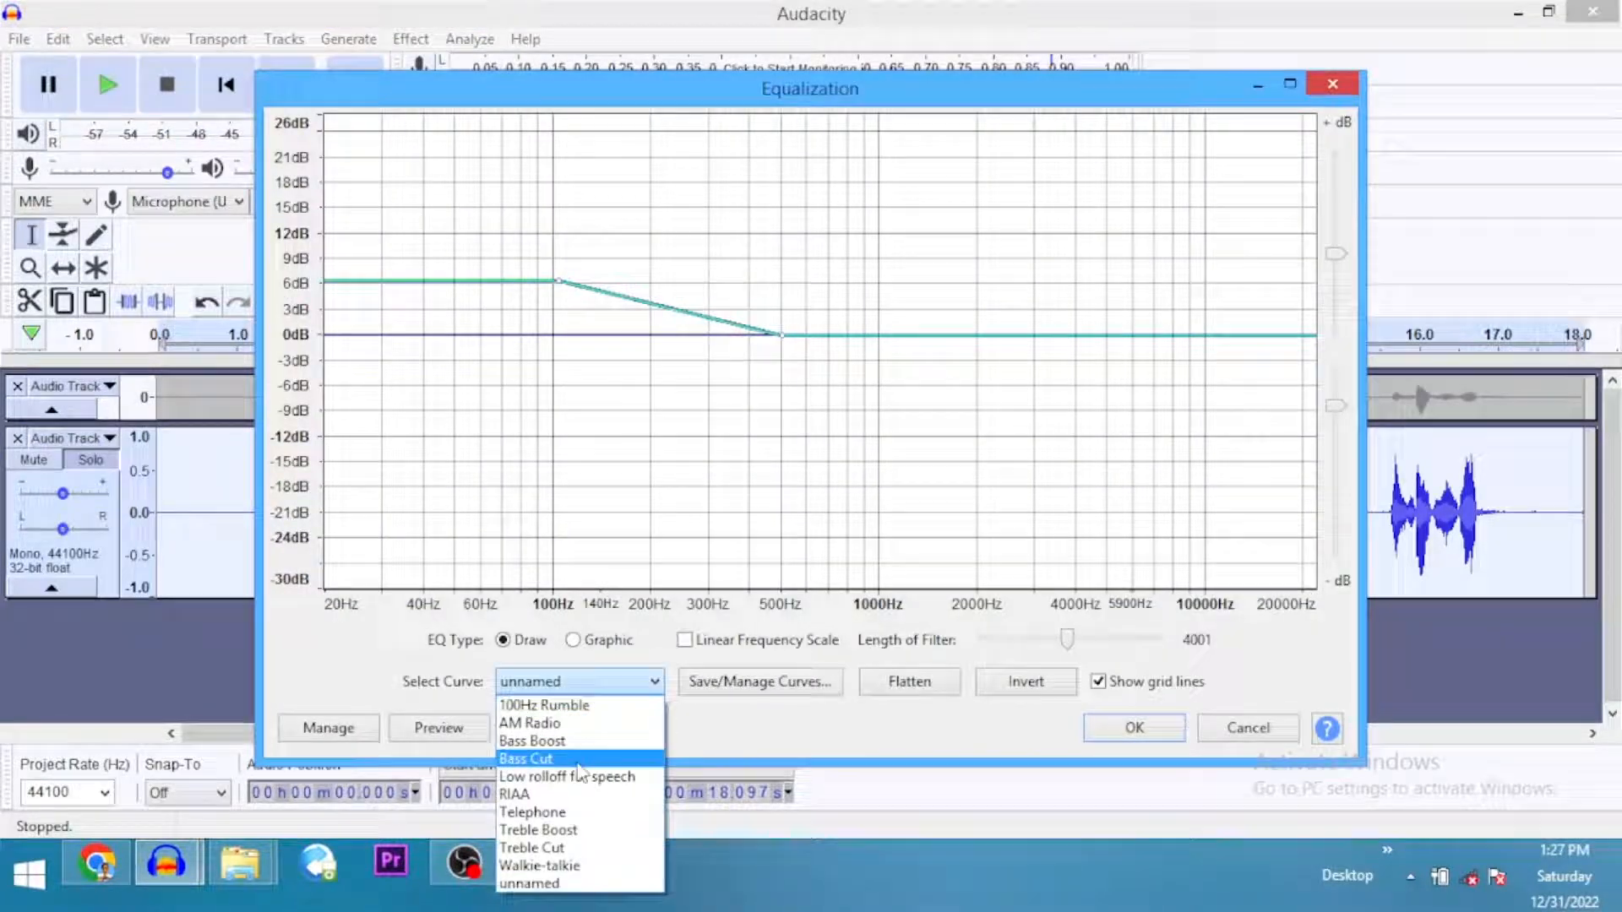
click(599, 834)
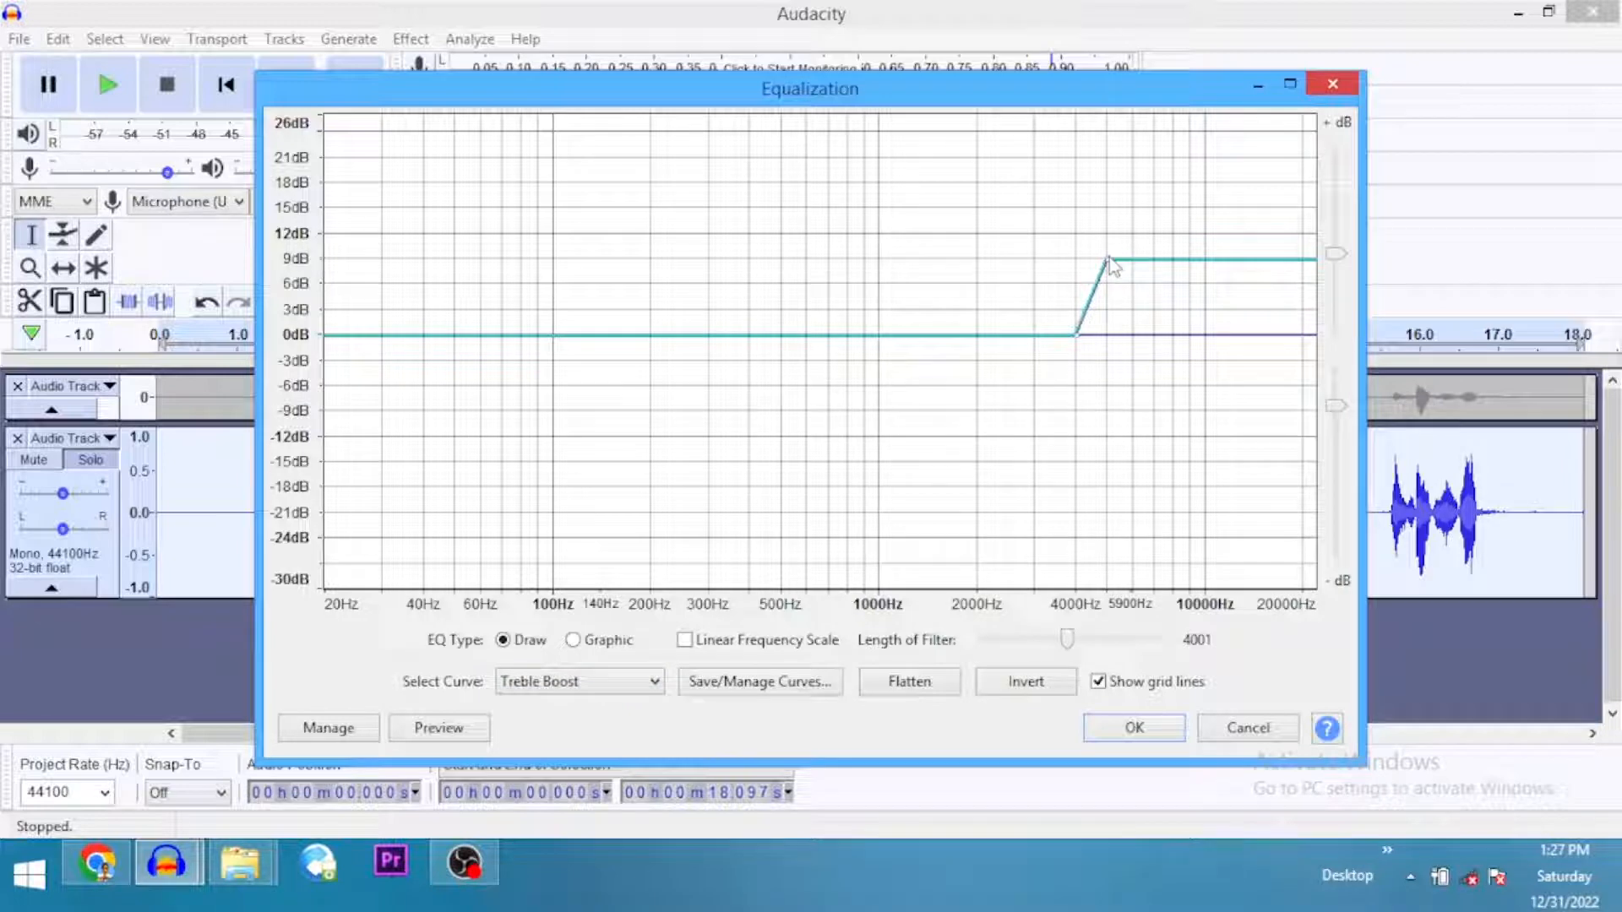
drag(1108, 261, 1124, 288)
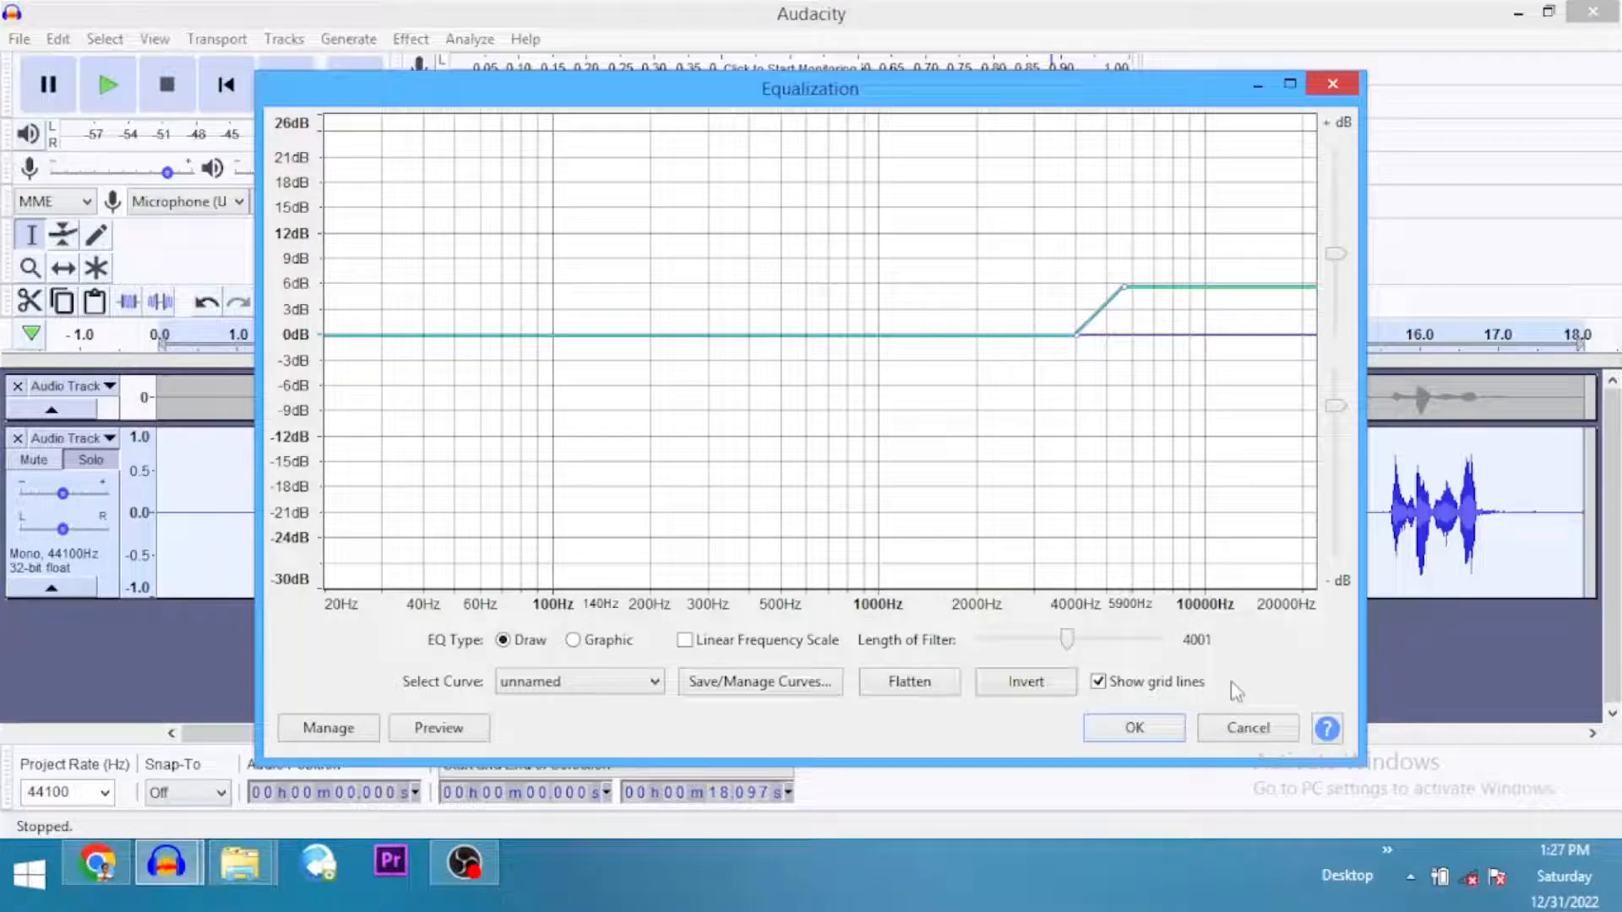
click(1134, 729)
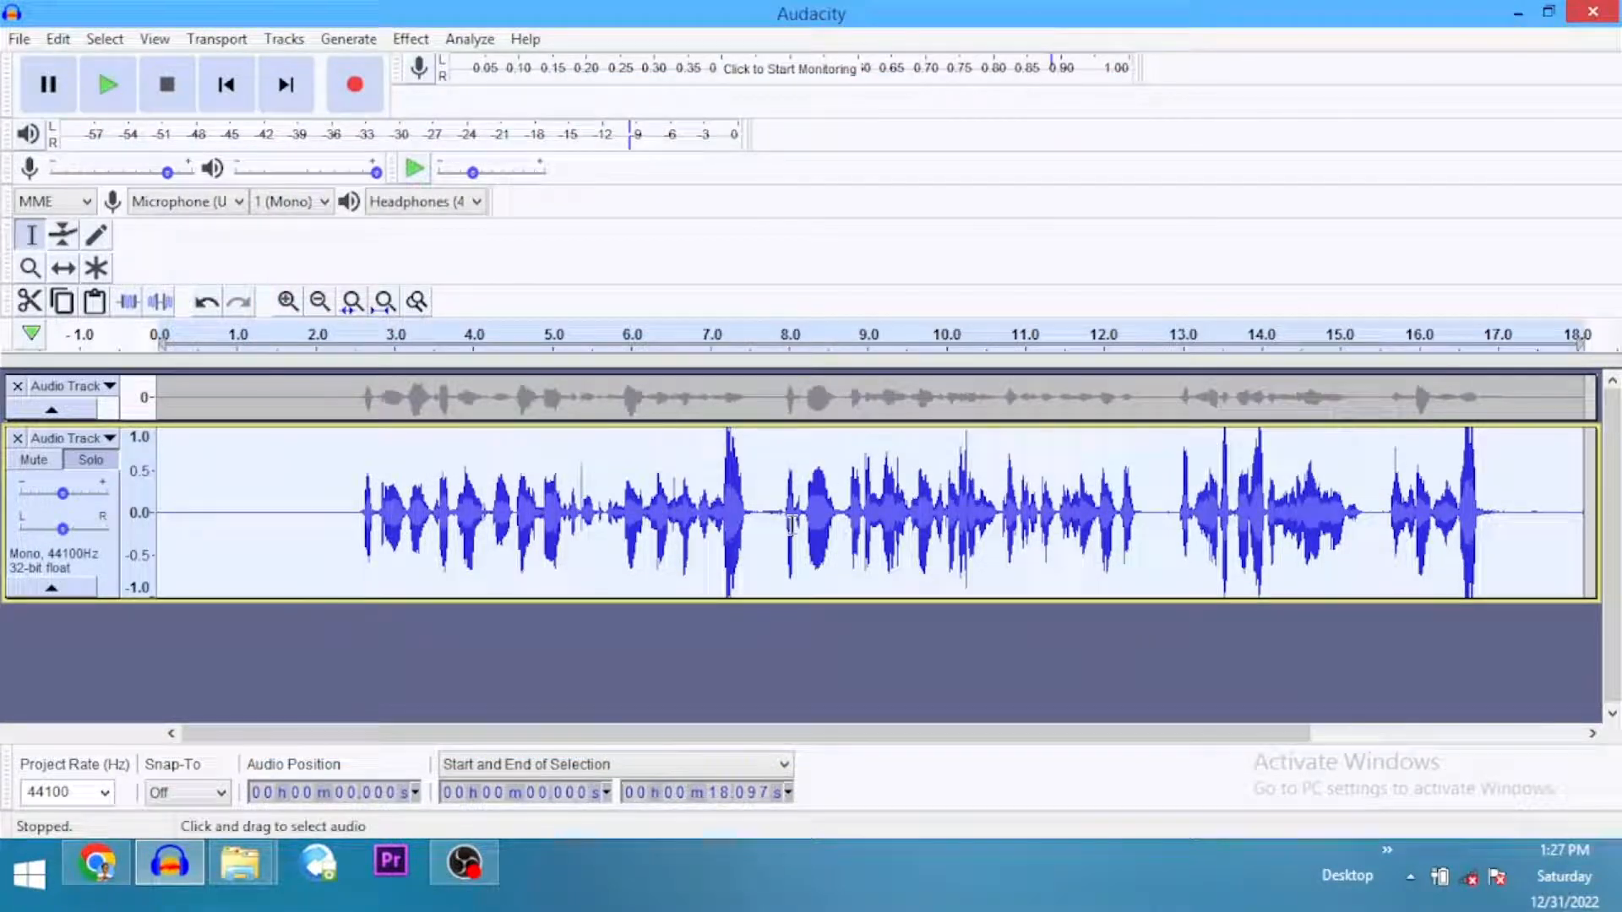
Apply Equalization to the duplicate track using the Bass Boost curve with its low-frequency boost lowered to about 6 dB
click(410, 39)
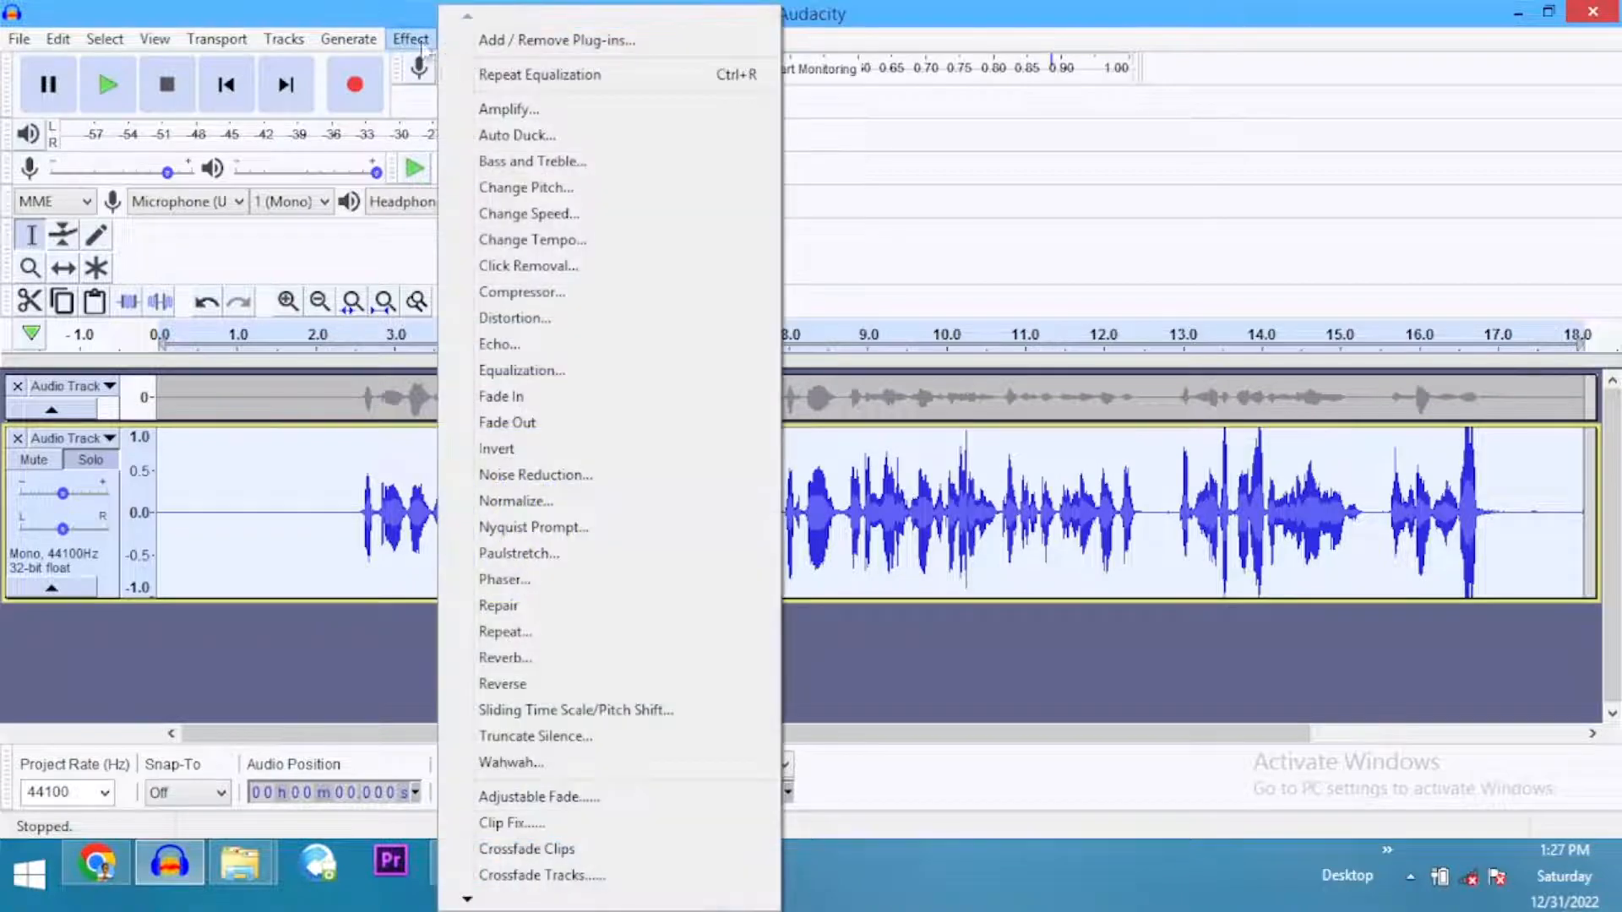
click(551, 372)
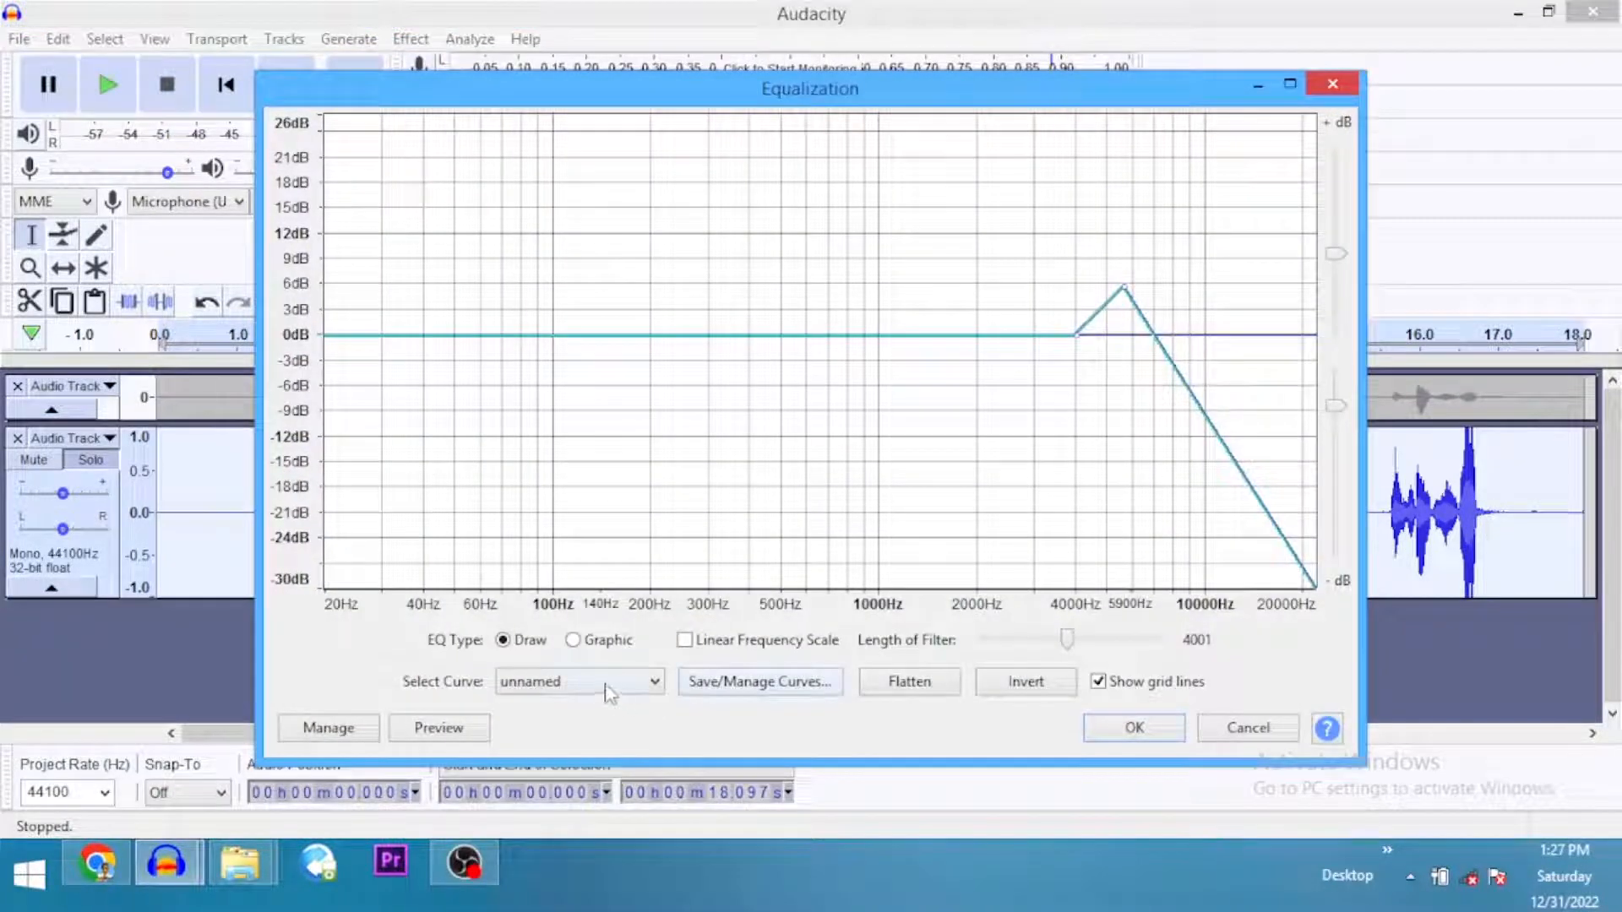
click(607, 686)
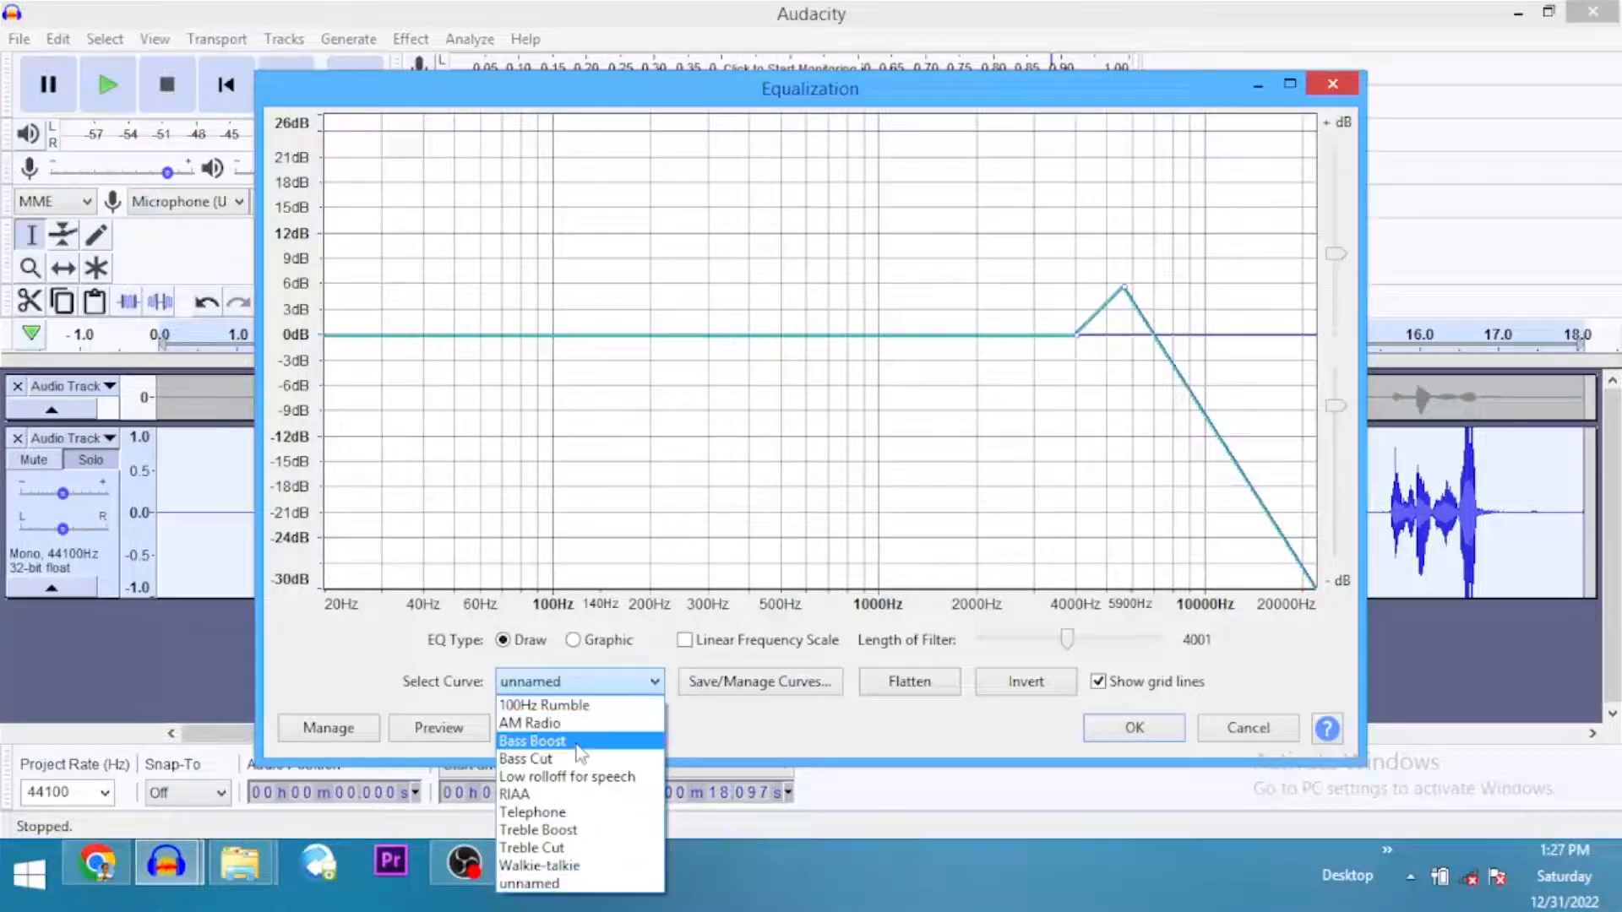
click(578, 745)
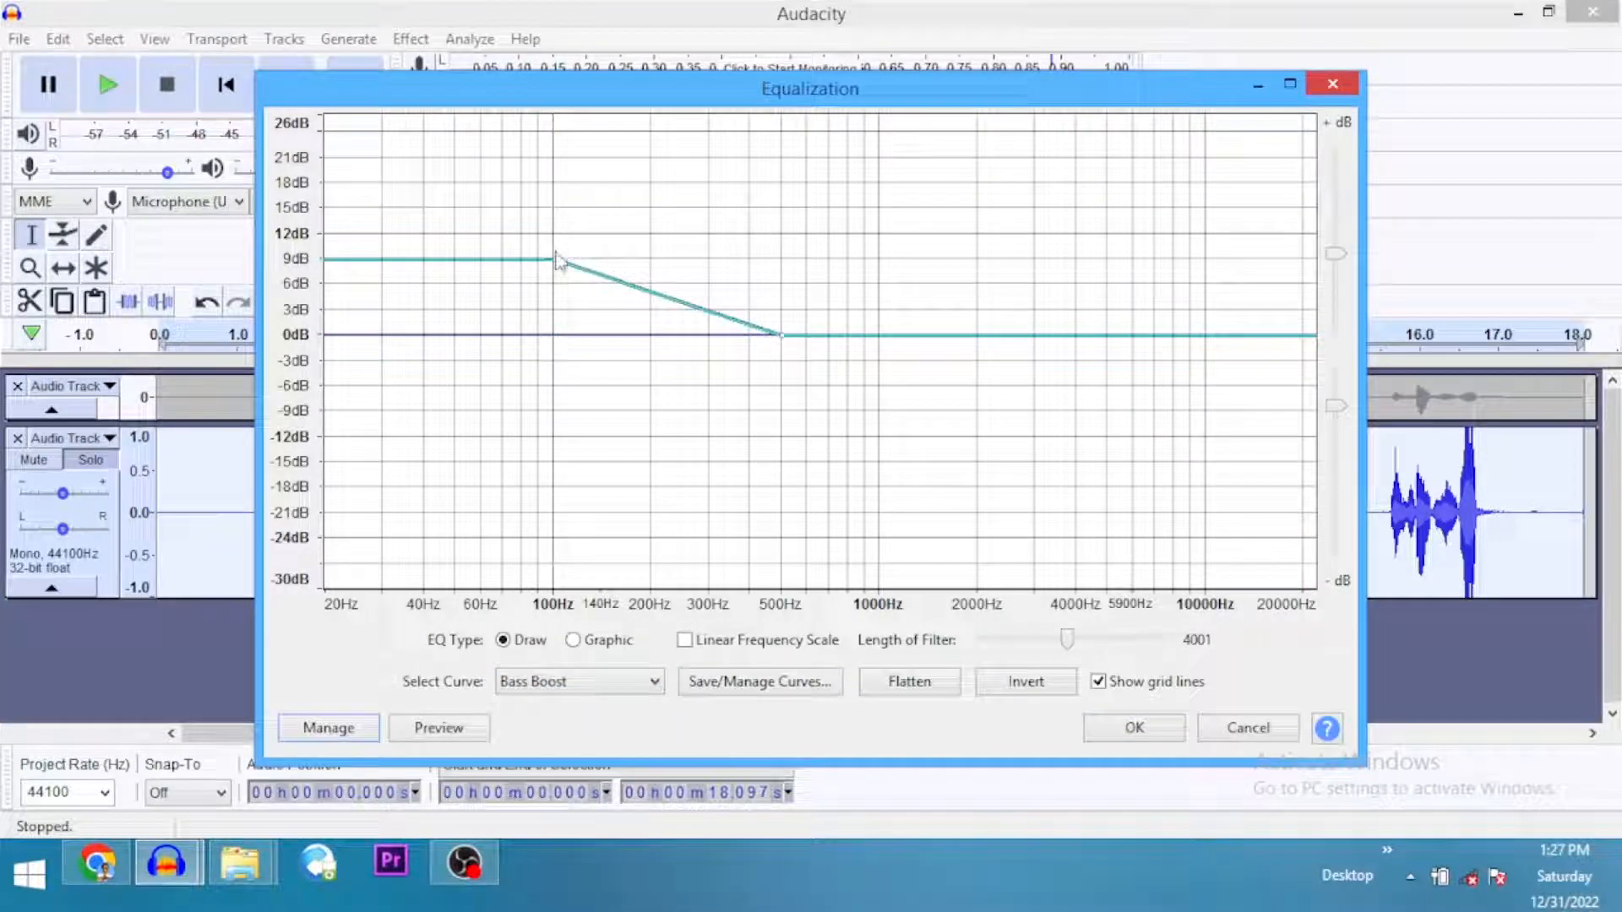
drag(556, 260, 558, 288)
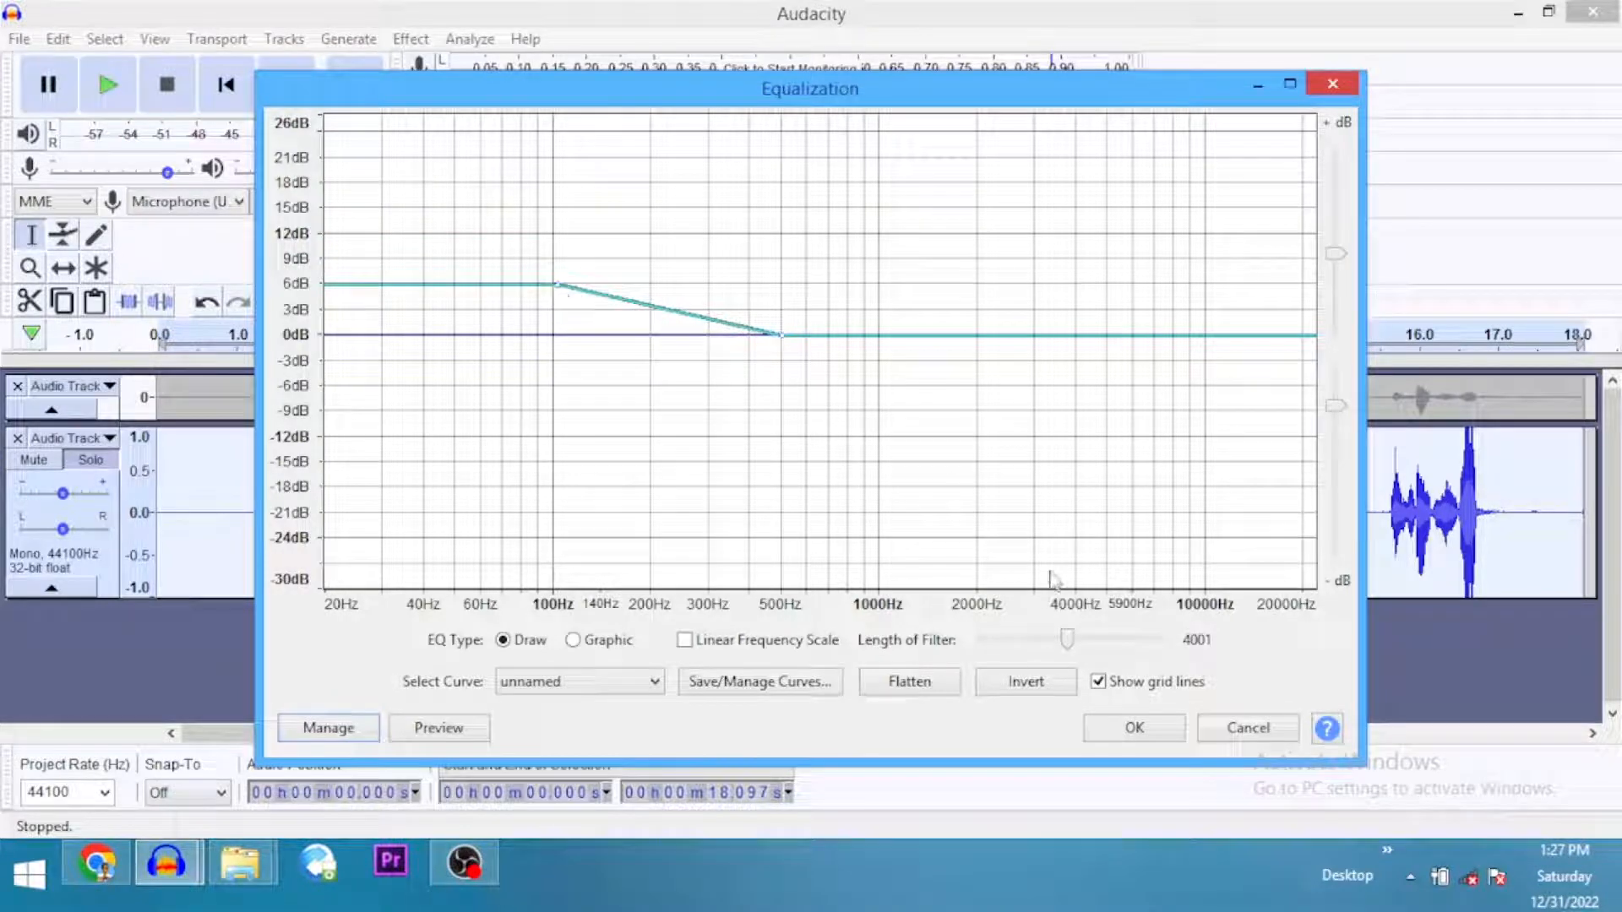
click(1102, 728)
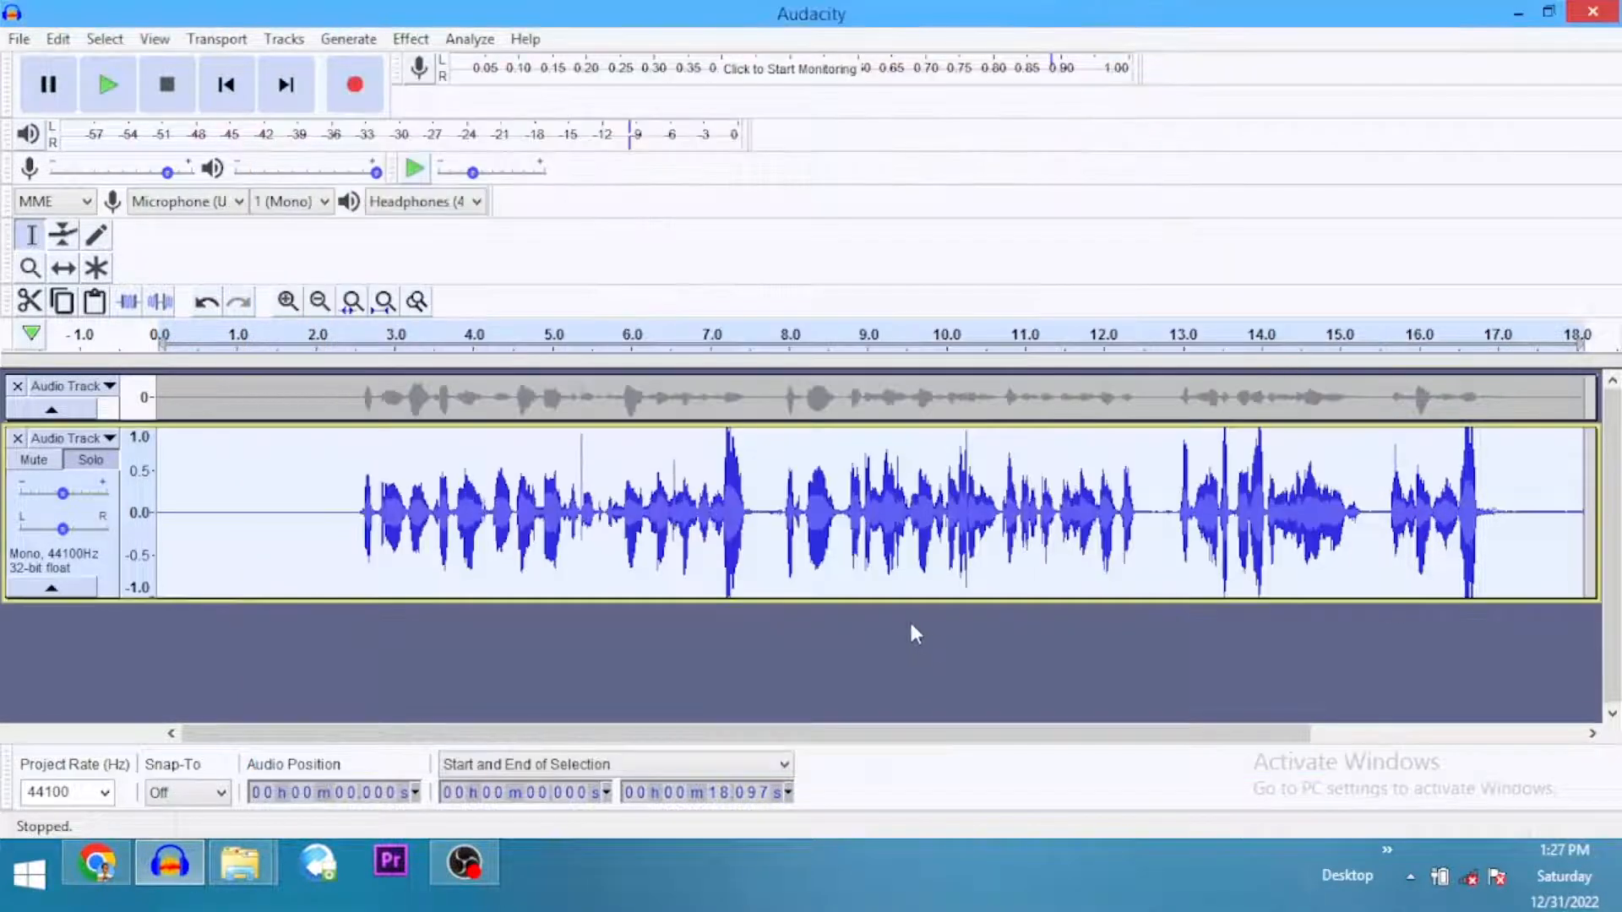
Play back the equalized duplicate track from about 2.4 s to just past 7 s
click(350, 535)
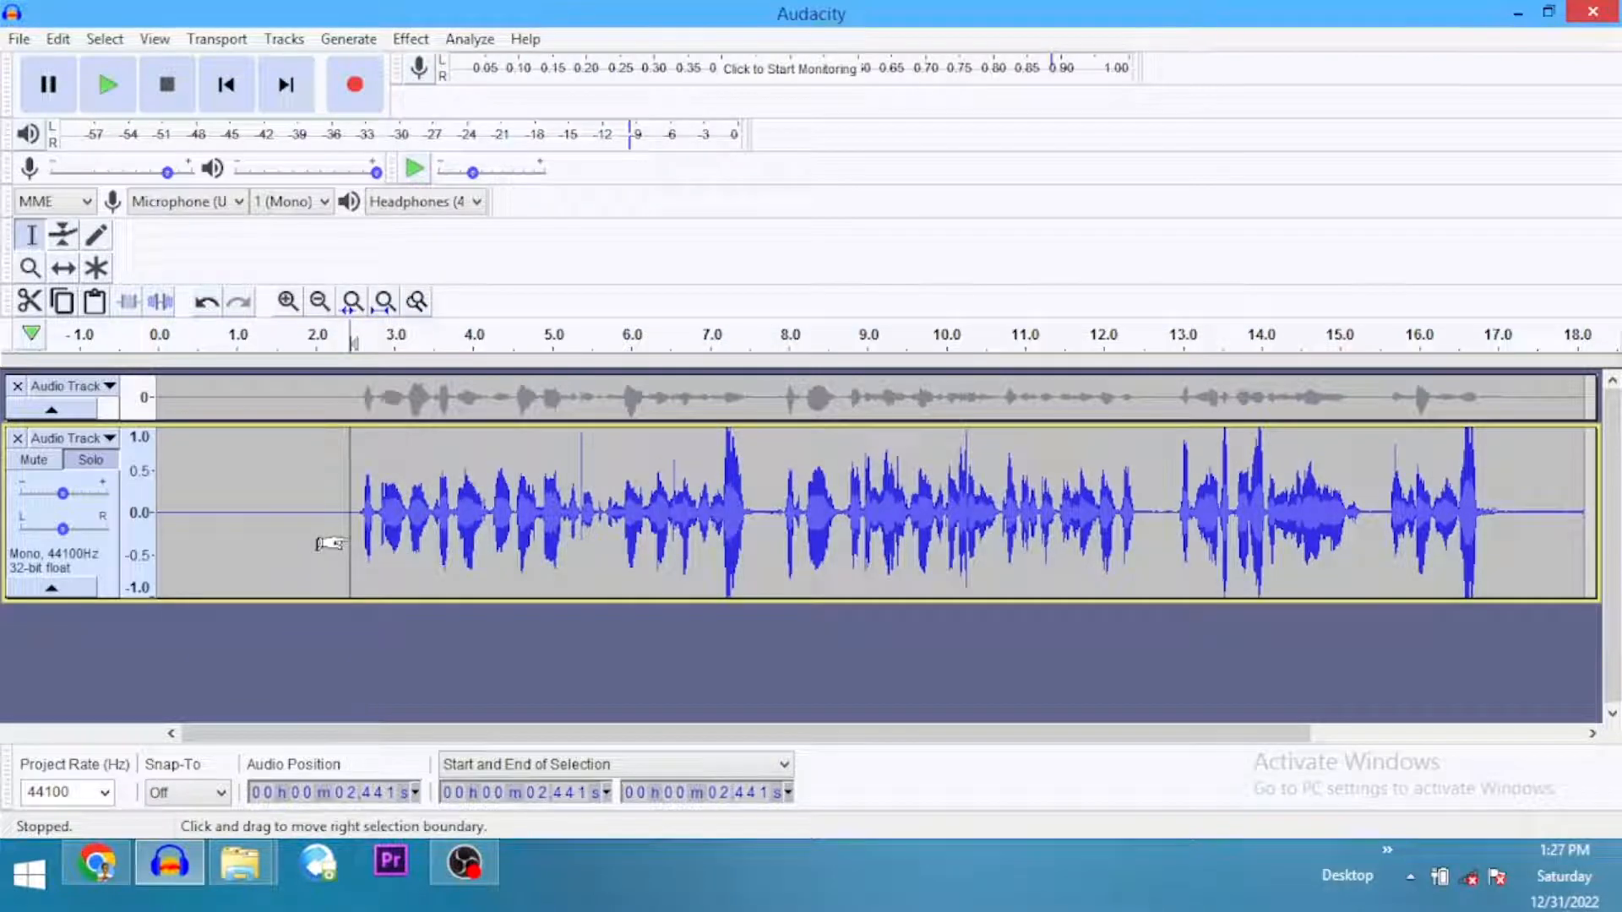
key(space)
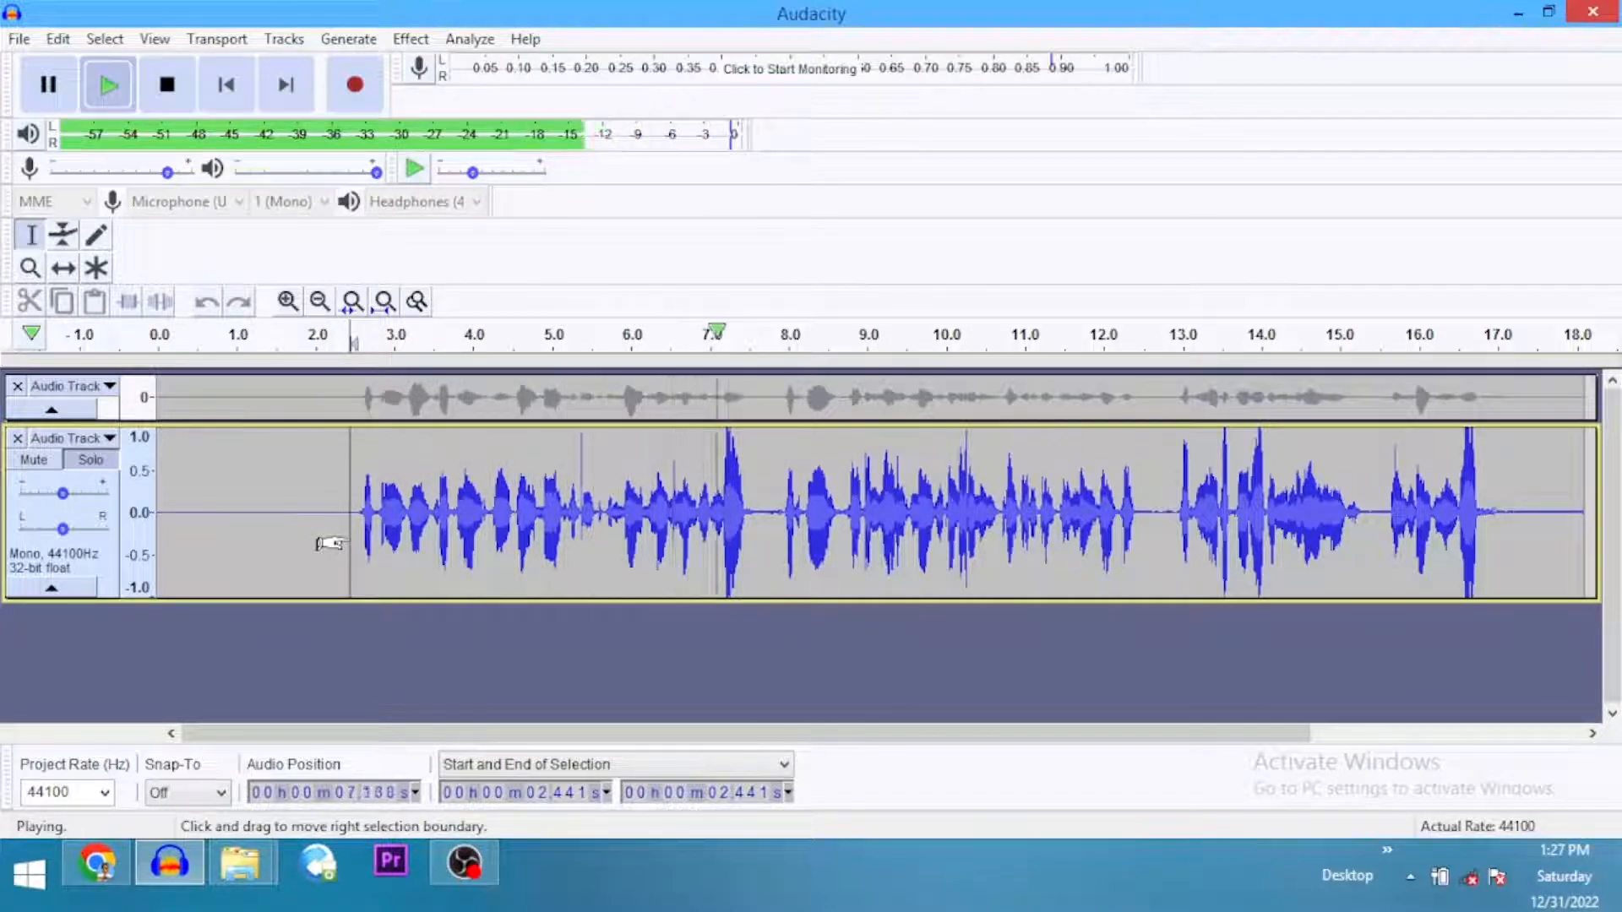
key(space)
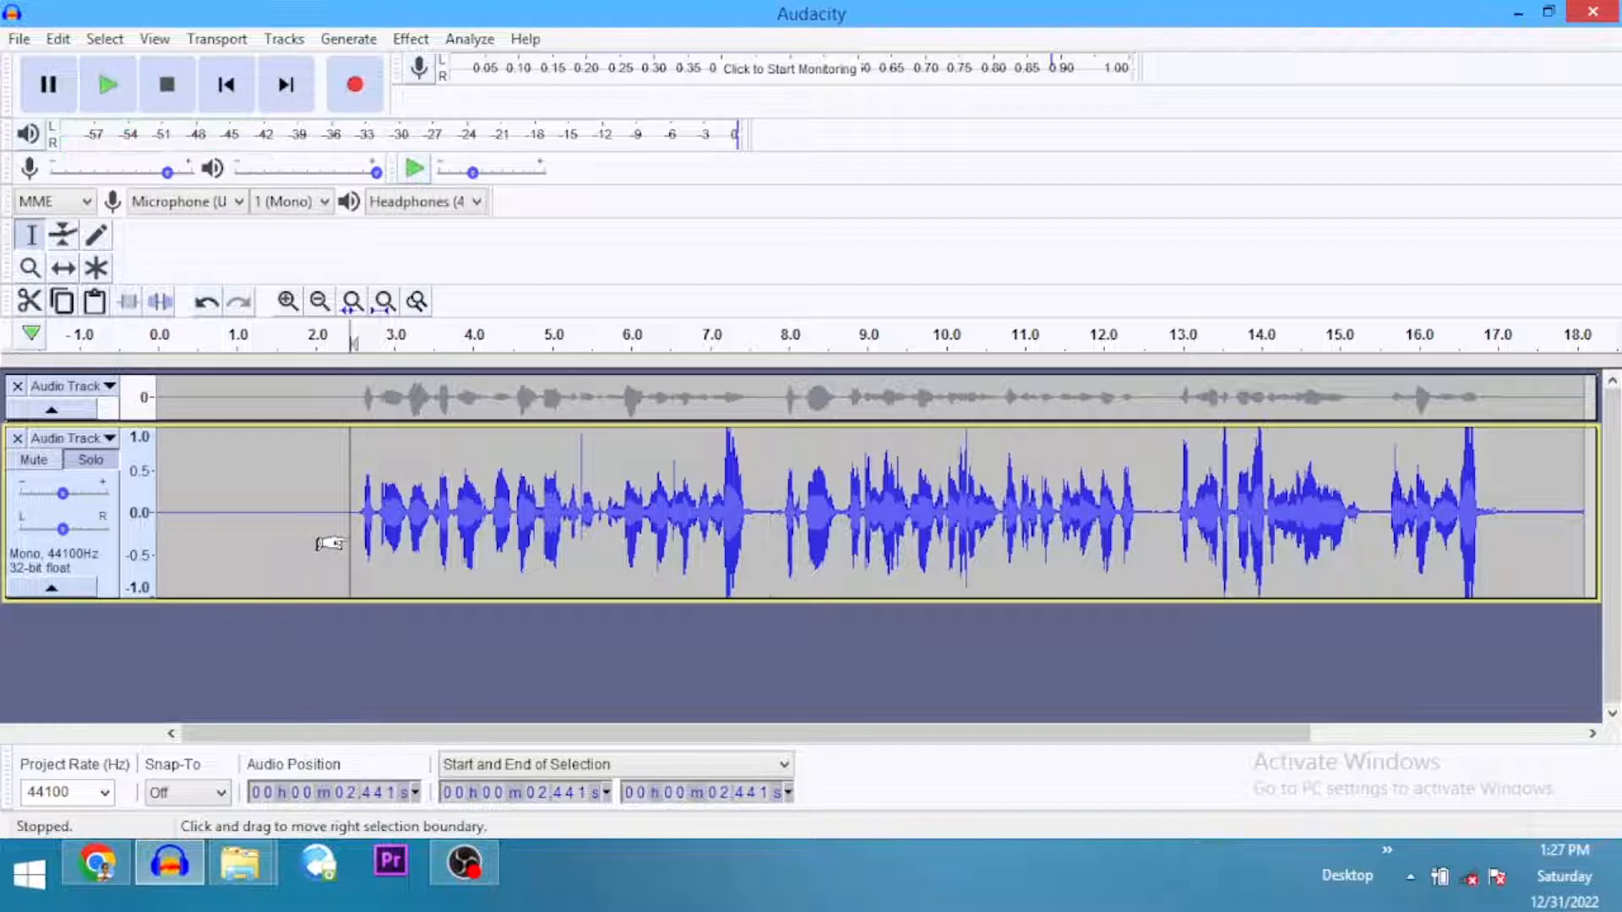
Amplify the loud peak from about 7.1 to 7.4 s on the duplicate track by -3 dB
drag(723, 478, 743, 480)
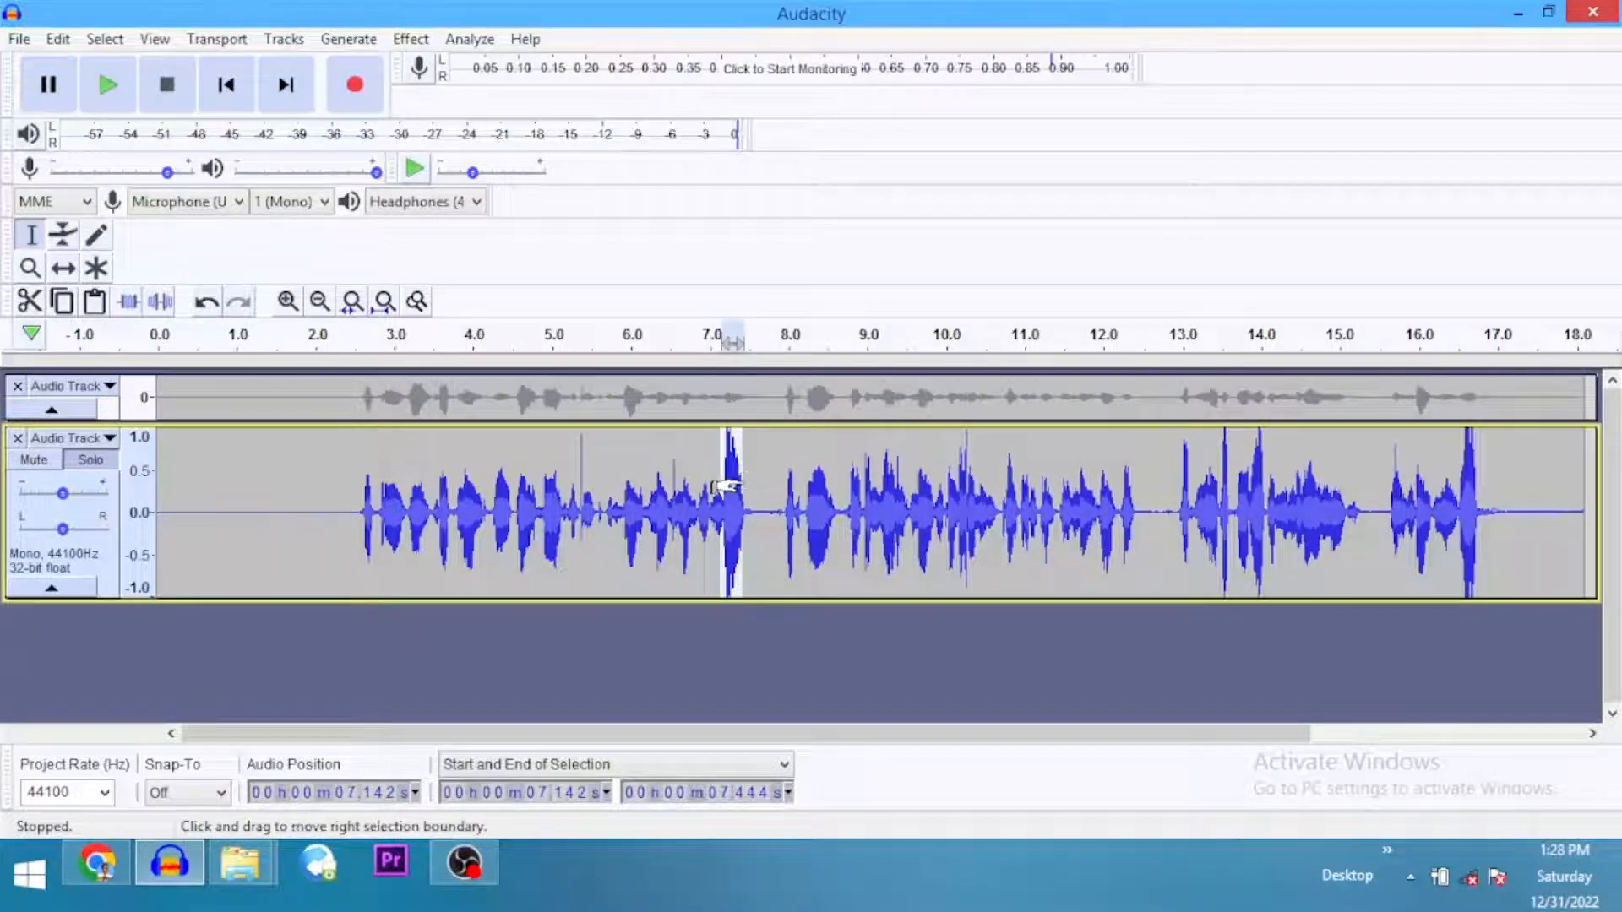
click(430, 39)
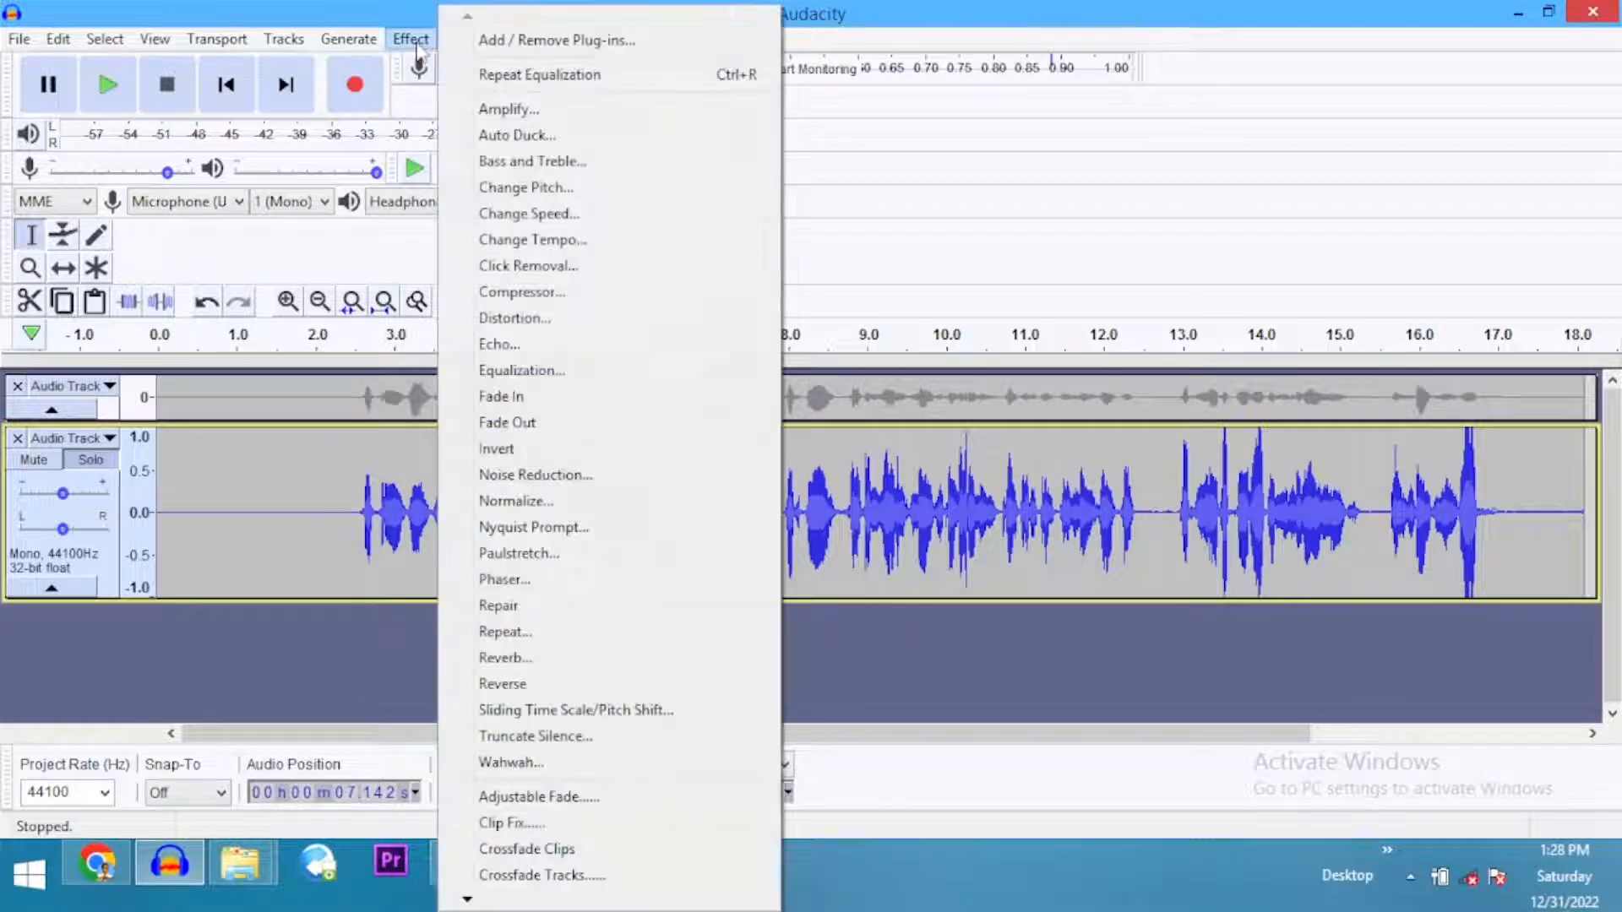
click(507, 109)
text(-3)
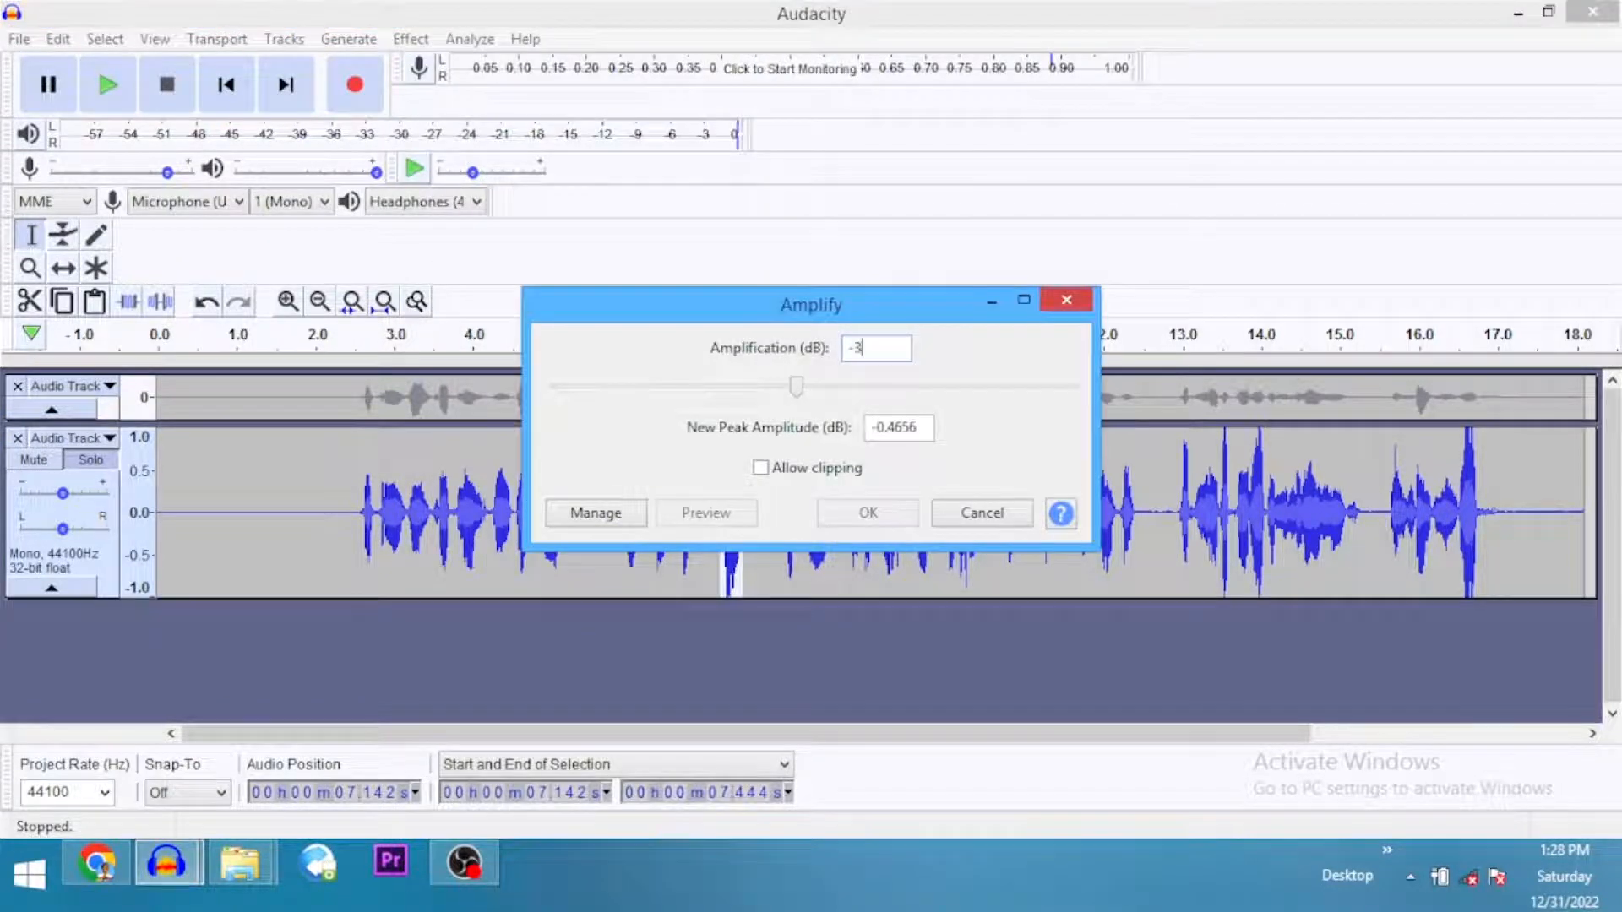
key(Return)
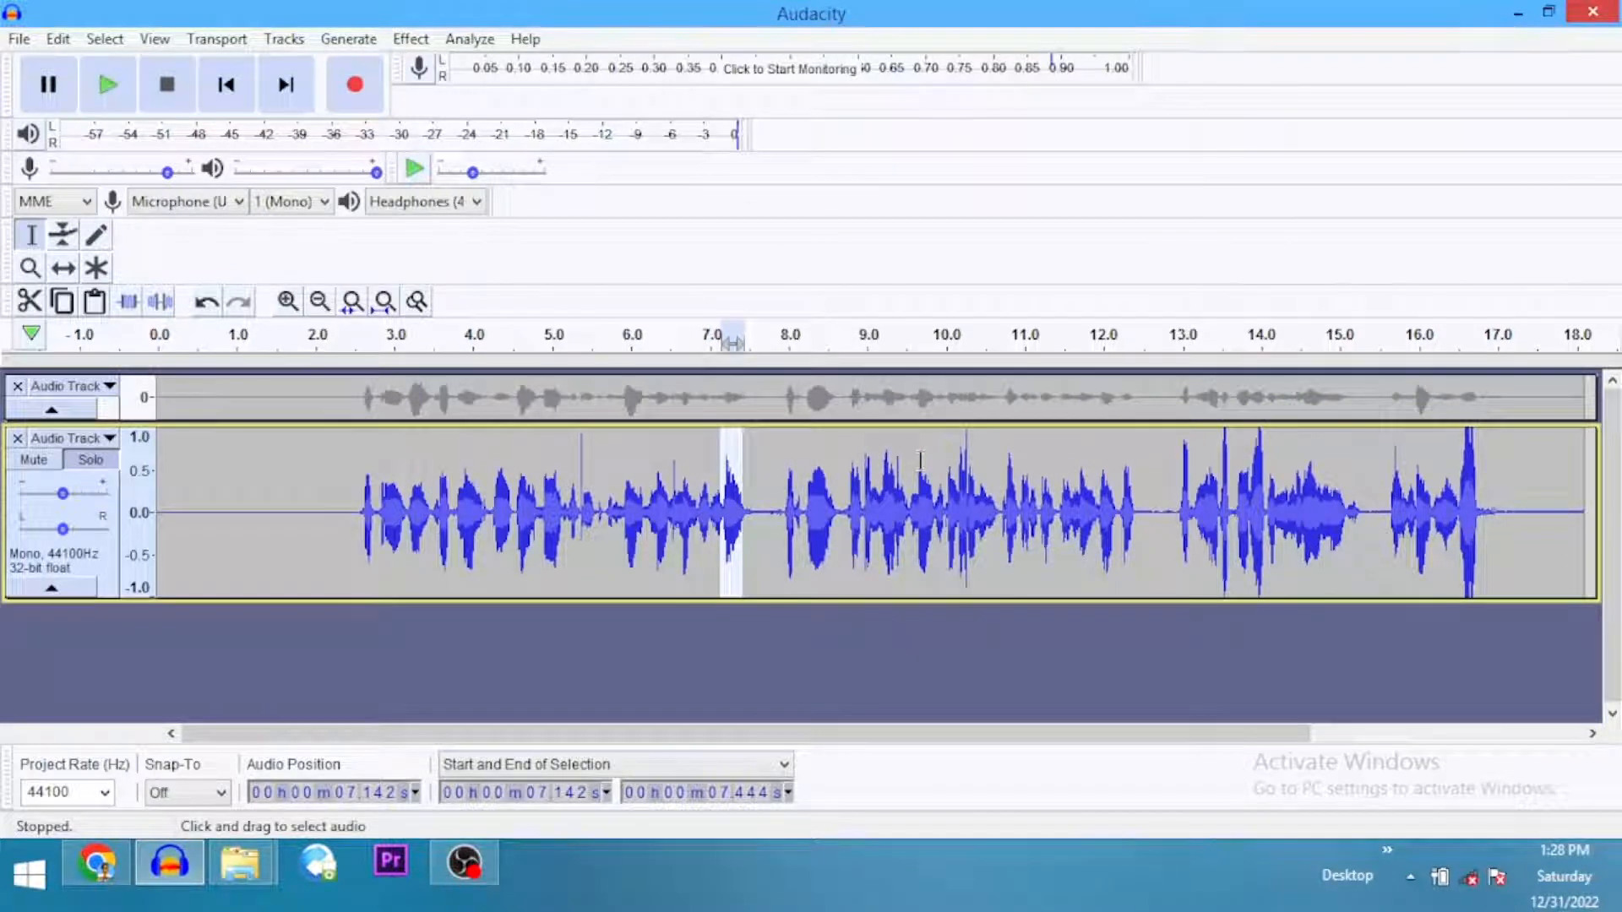
Repeat the -3 dB amplification on the section from about 10.1 to 10.4 s, undoing the extra repeat
mouse_move(951, 473)
mouse_down()
mouse_move(992, 481)
mouse_move(978, 486)
mouse_up()
key(ctrl+r)
key(ctrl+r)
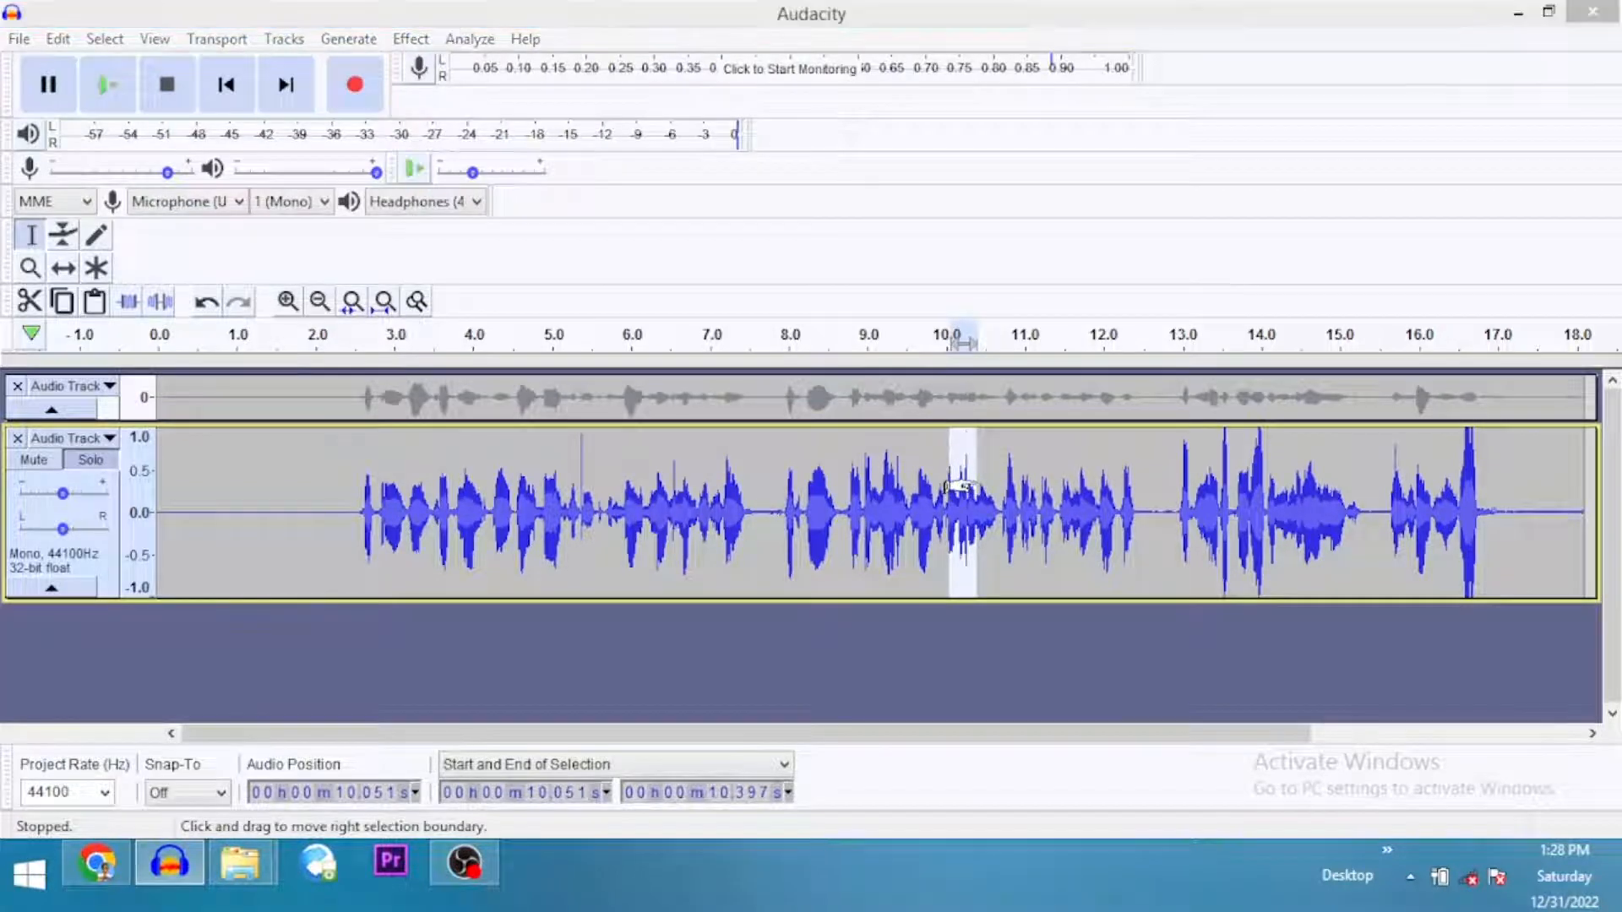
key(ctrl+z)
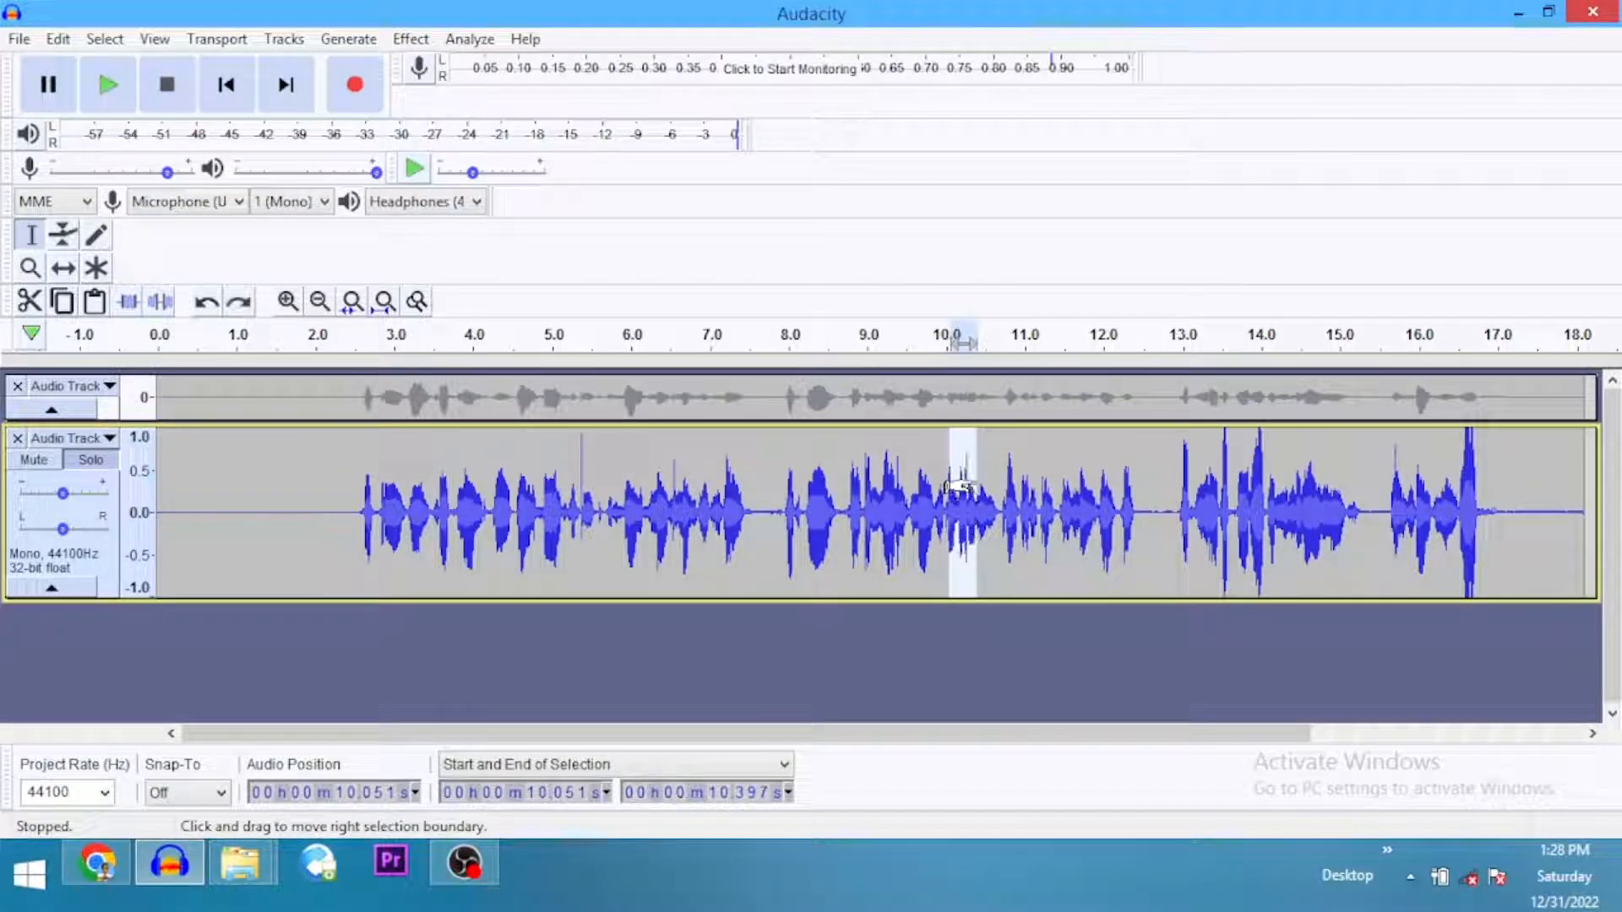
Repeat the -3 dB amplification on the duplicate track's peaks starting near 13.0, 13.5, 13.9 and 16.5 s
drag(1183, 473, 1196, 478)
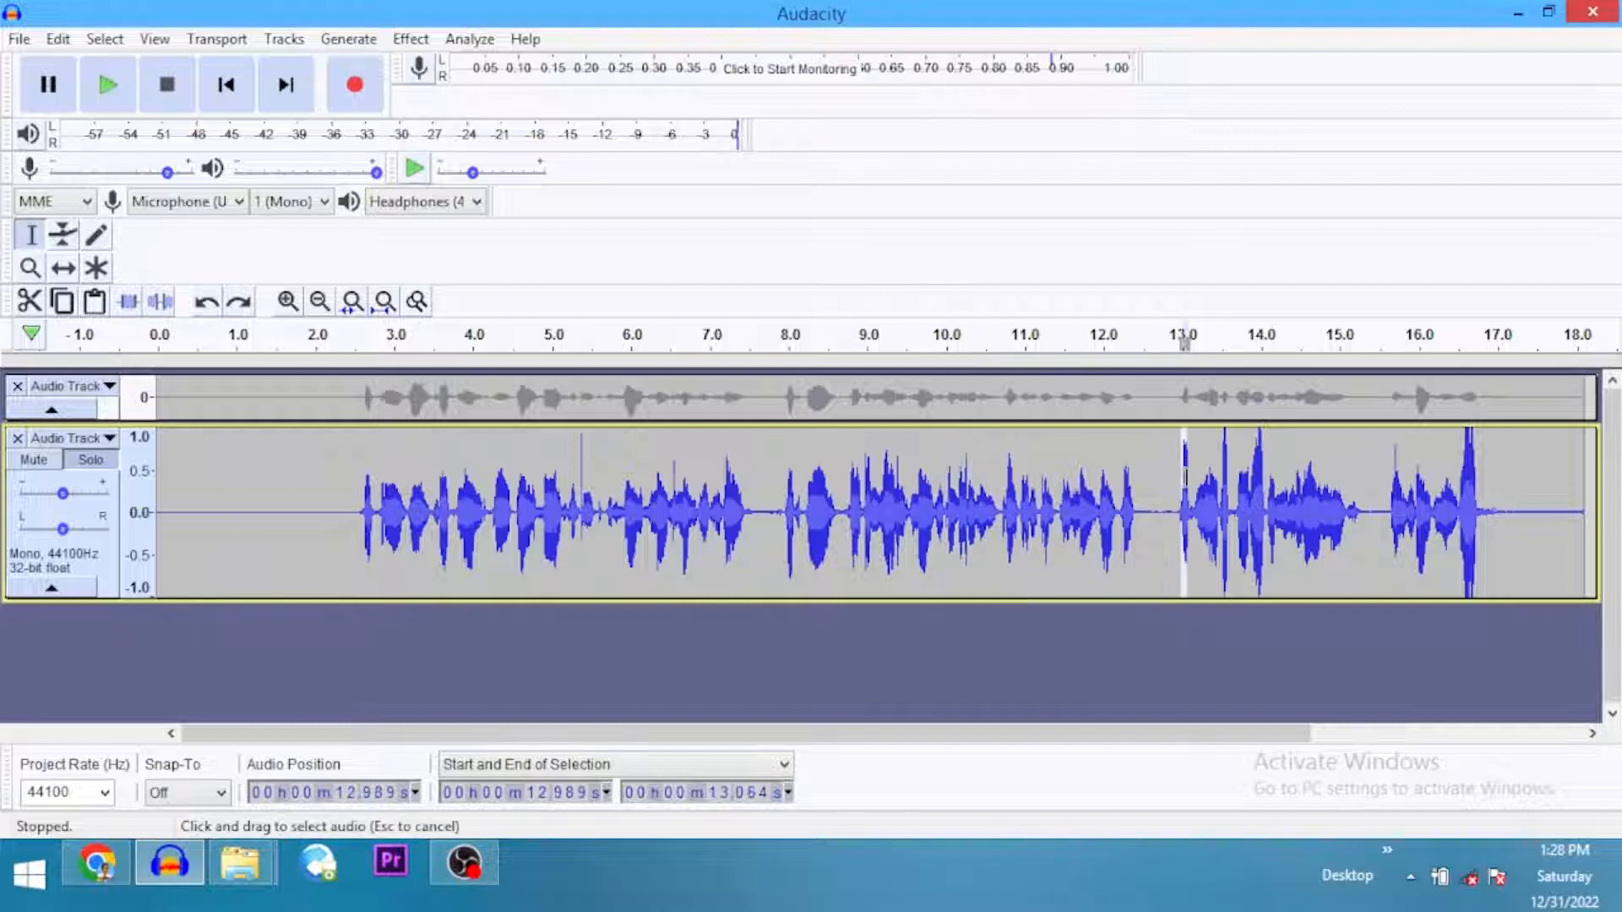
key(ctrl+r)
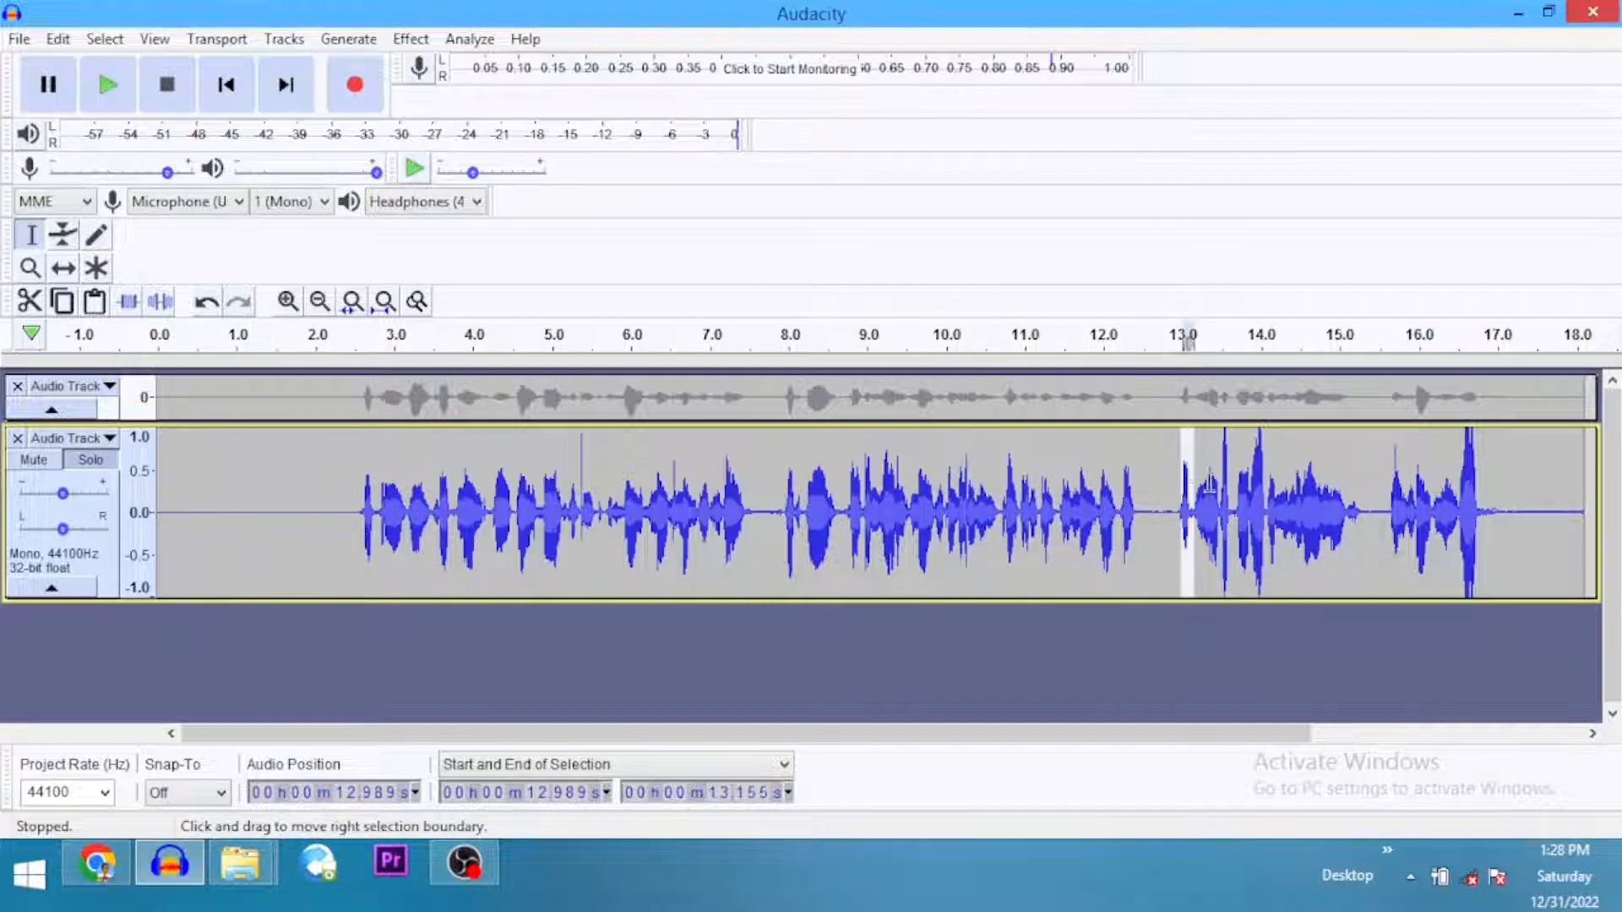
drag(1218, 460, 1237, 465)
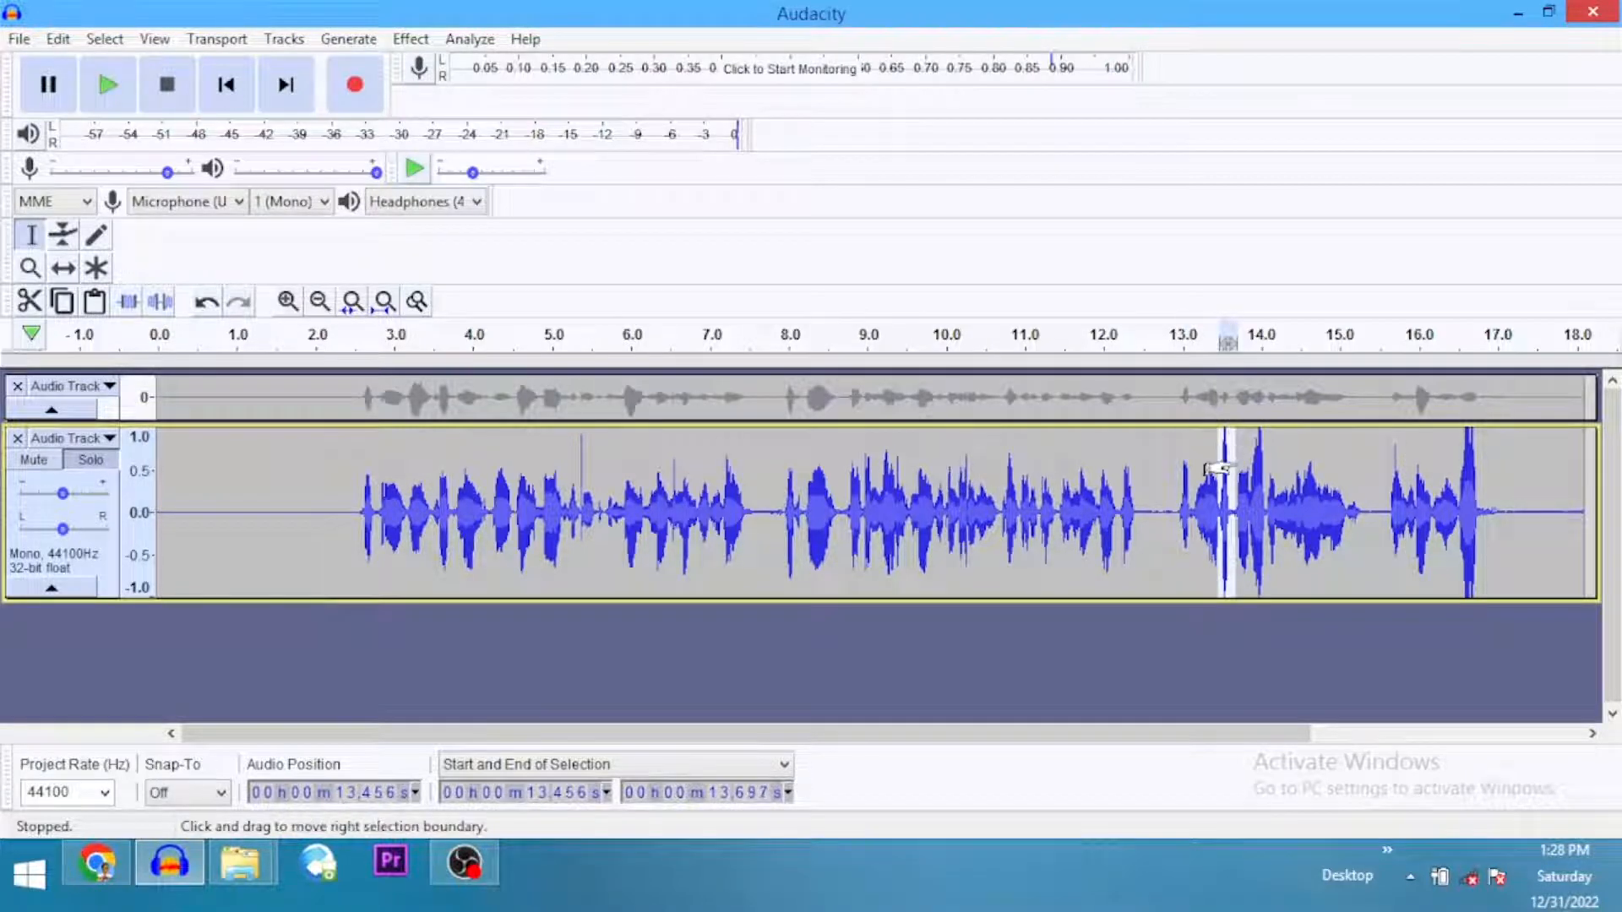
drag(1254, 457, 1265, 462)
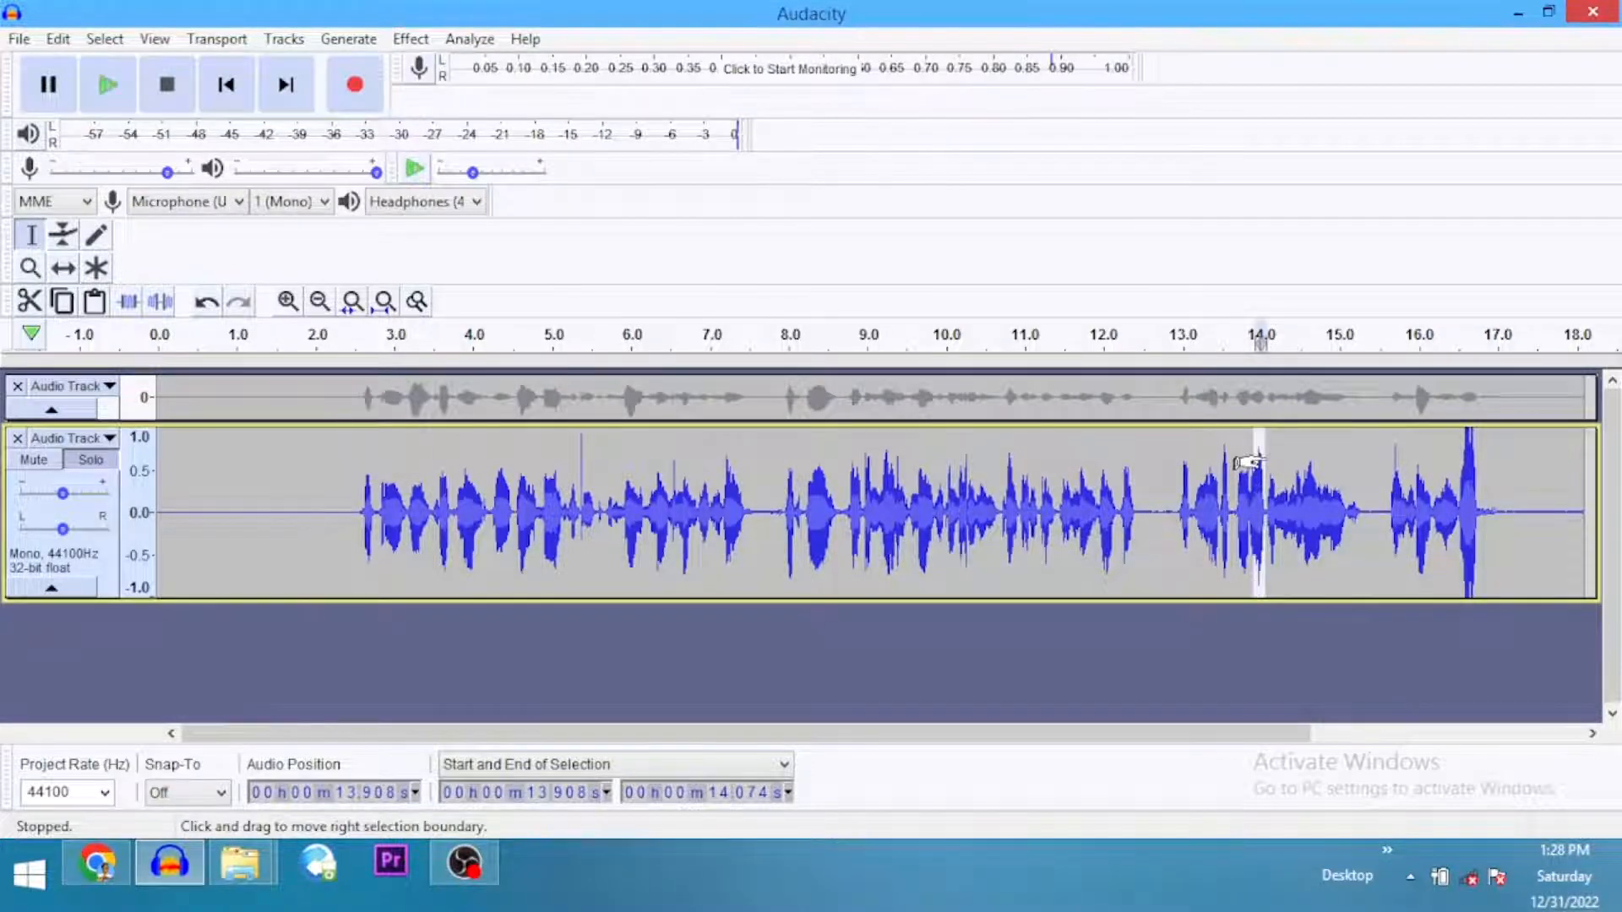
drag(1462, 471, 1478, 494)
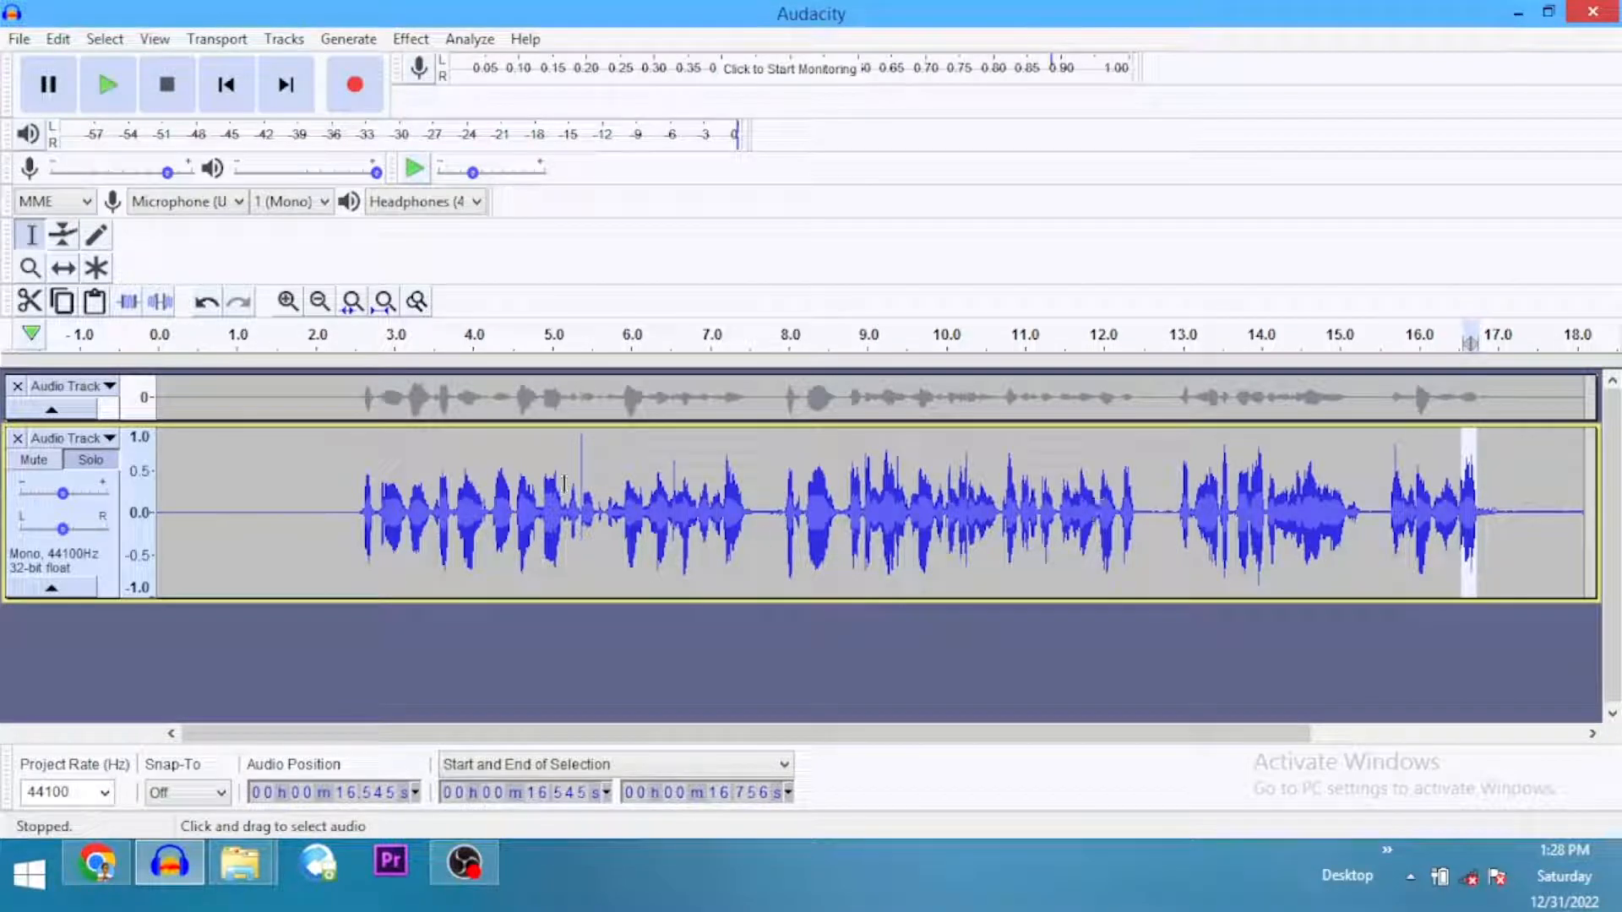
Repeat the -3 dB amplification on the duplicate track's spike near 5.4 s and play back the section from about 2.5 s past it
drag(581, 479, 587, 488)
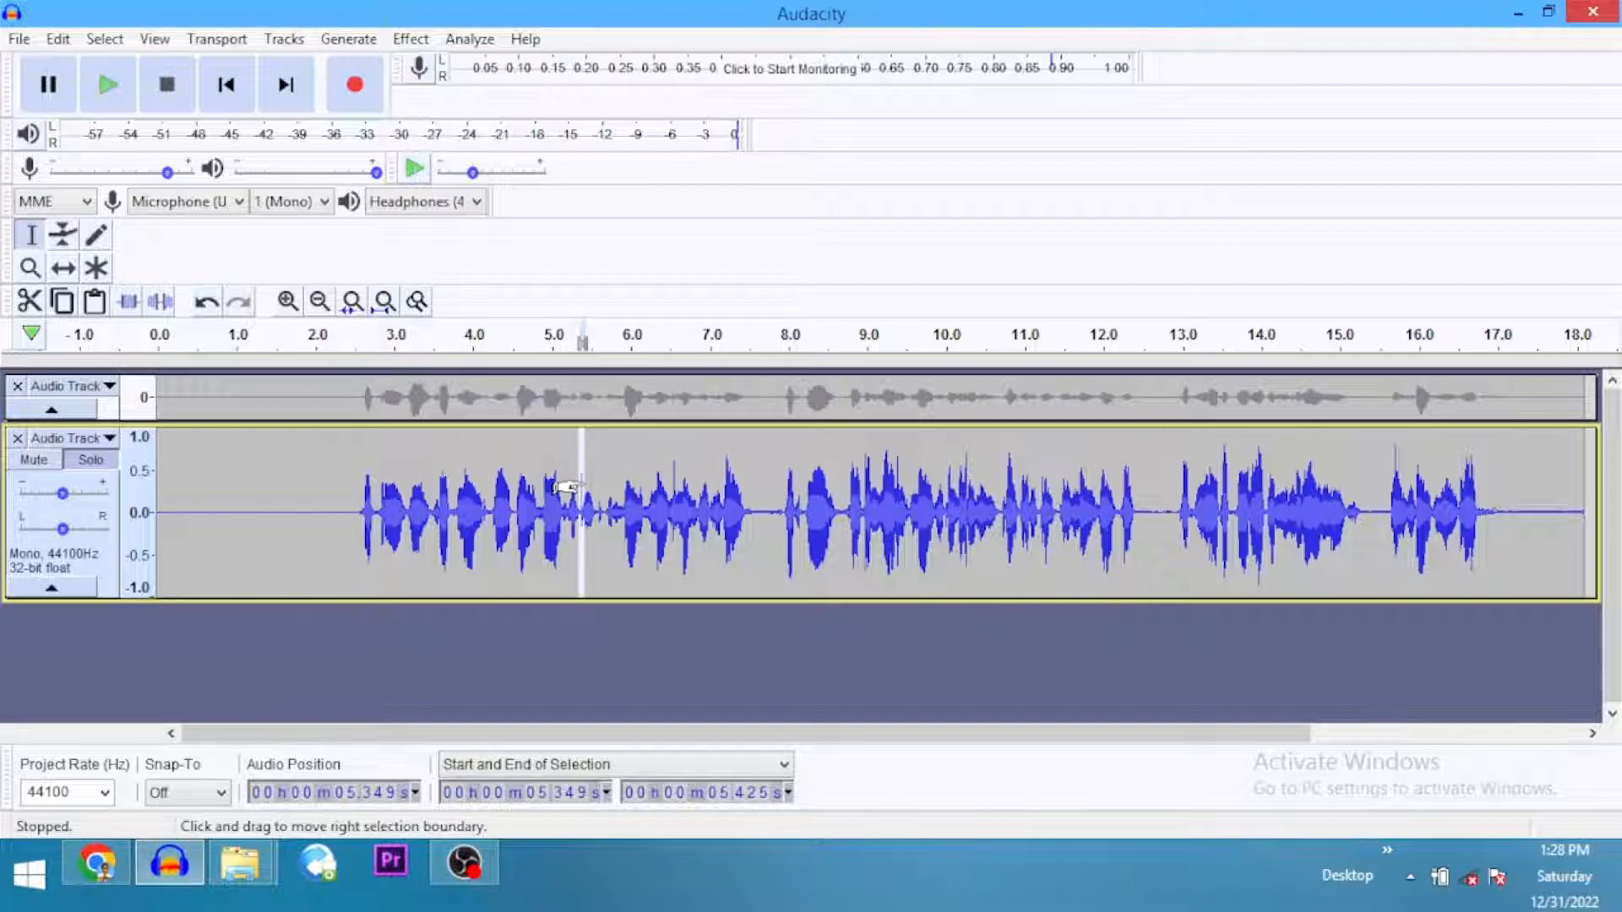
click(352, 525)
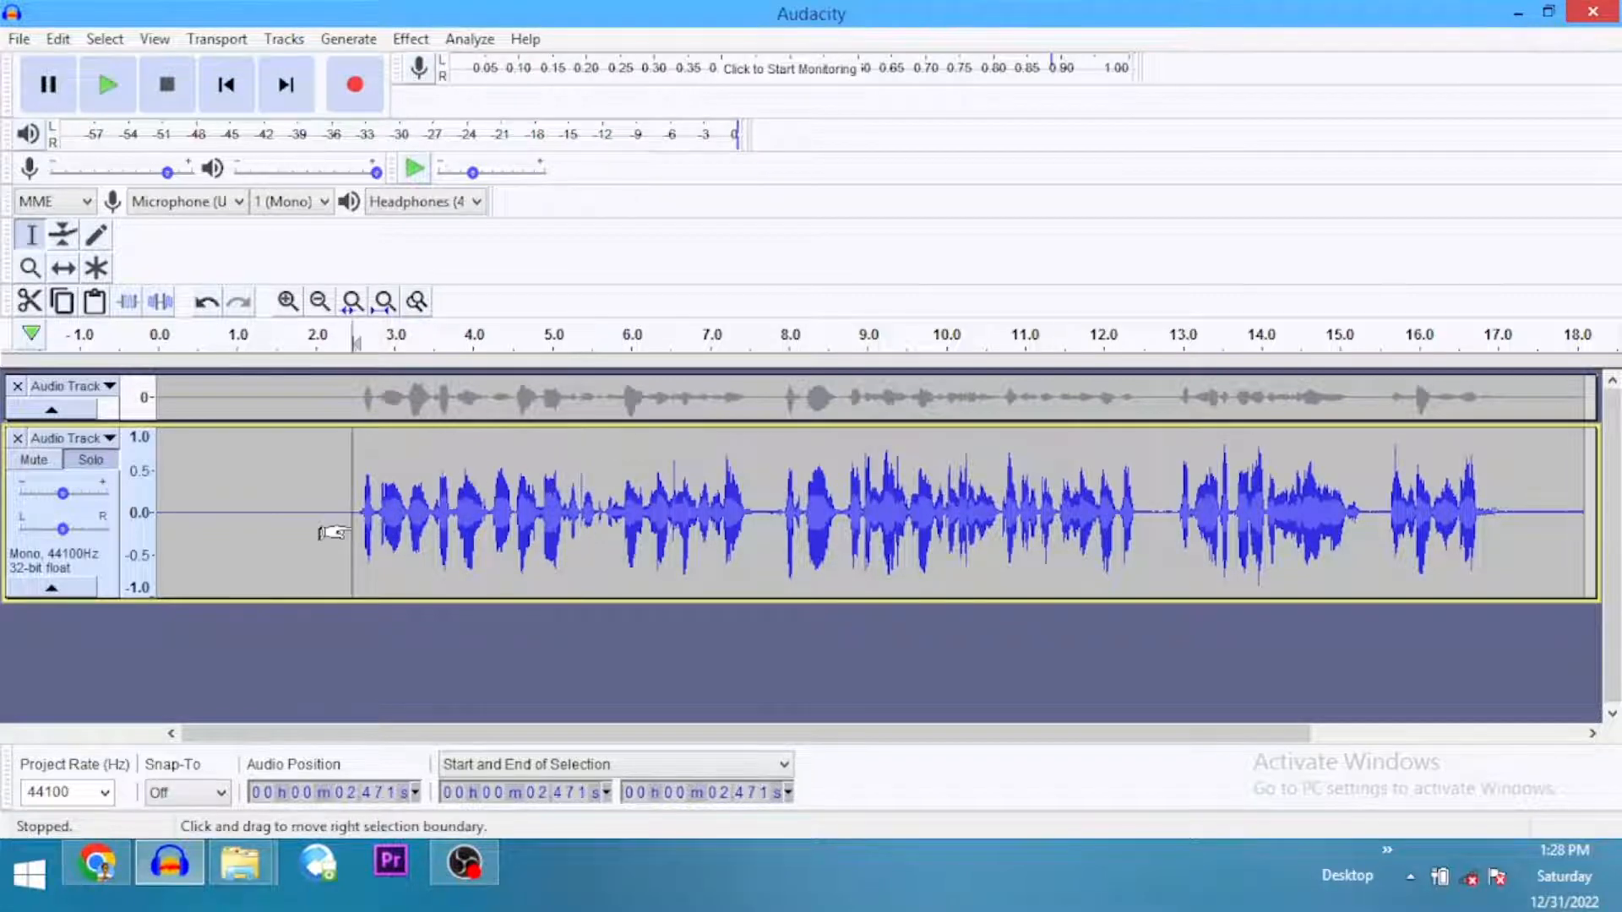
key(space)
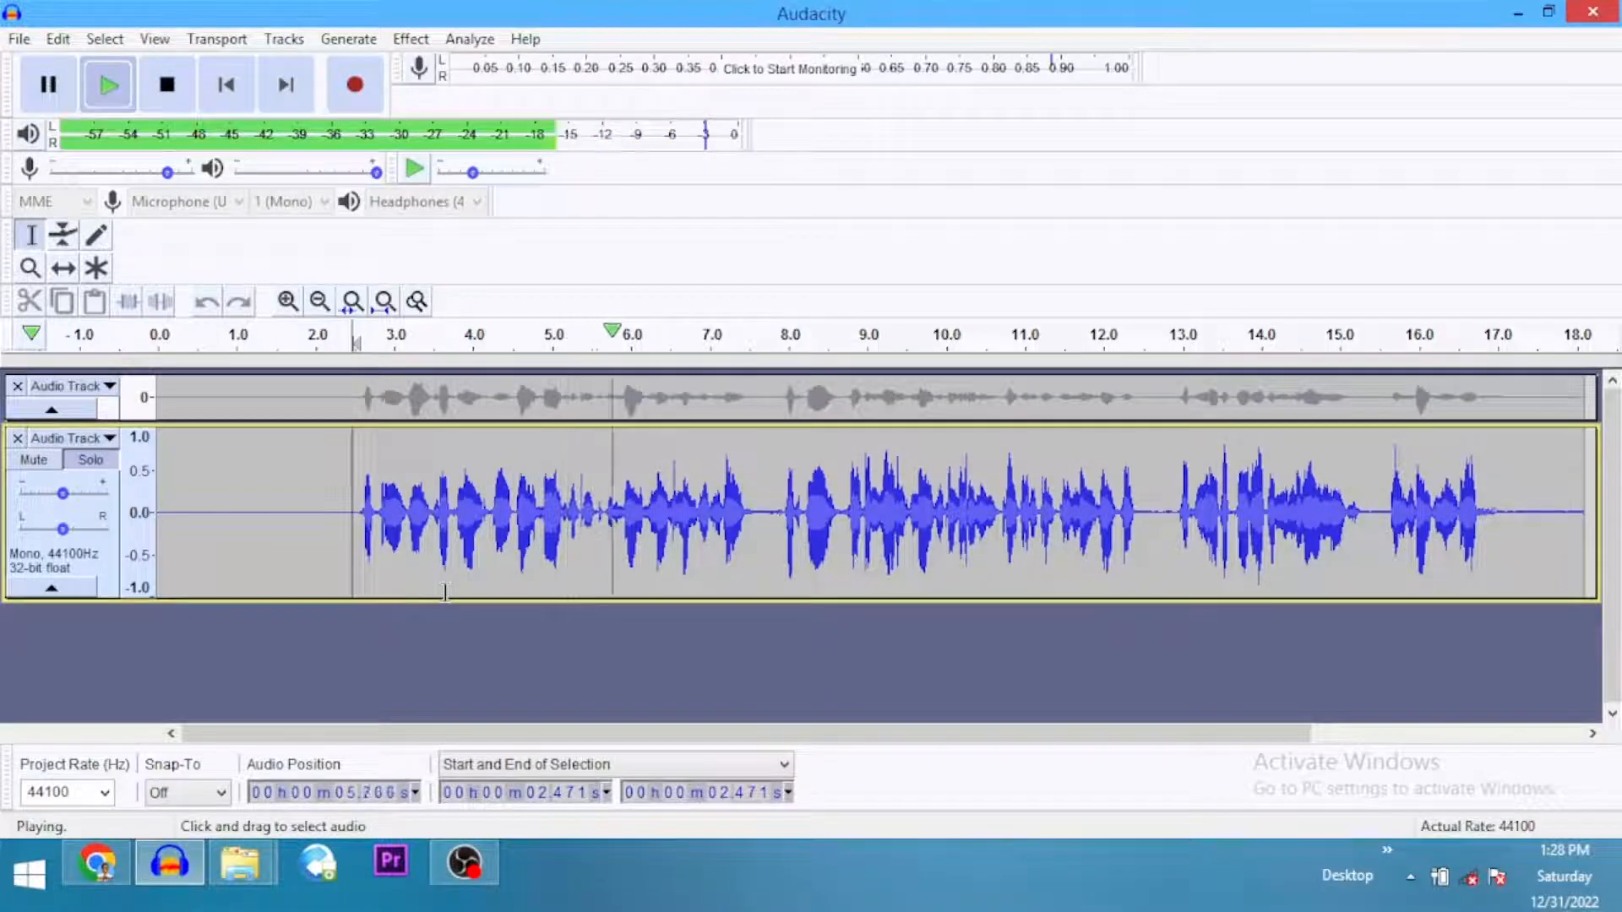
key(space)
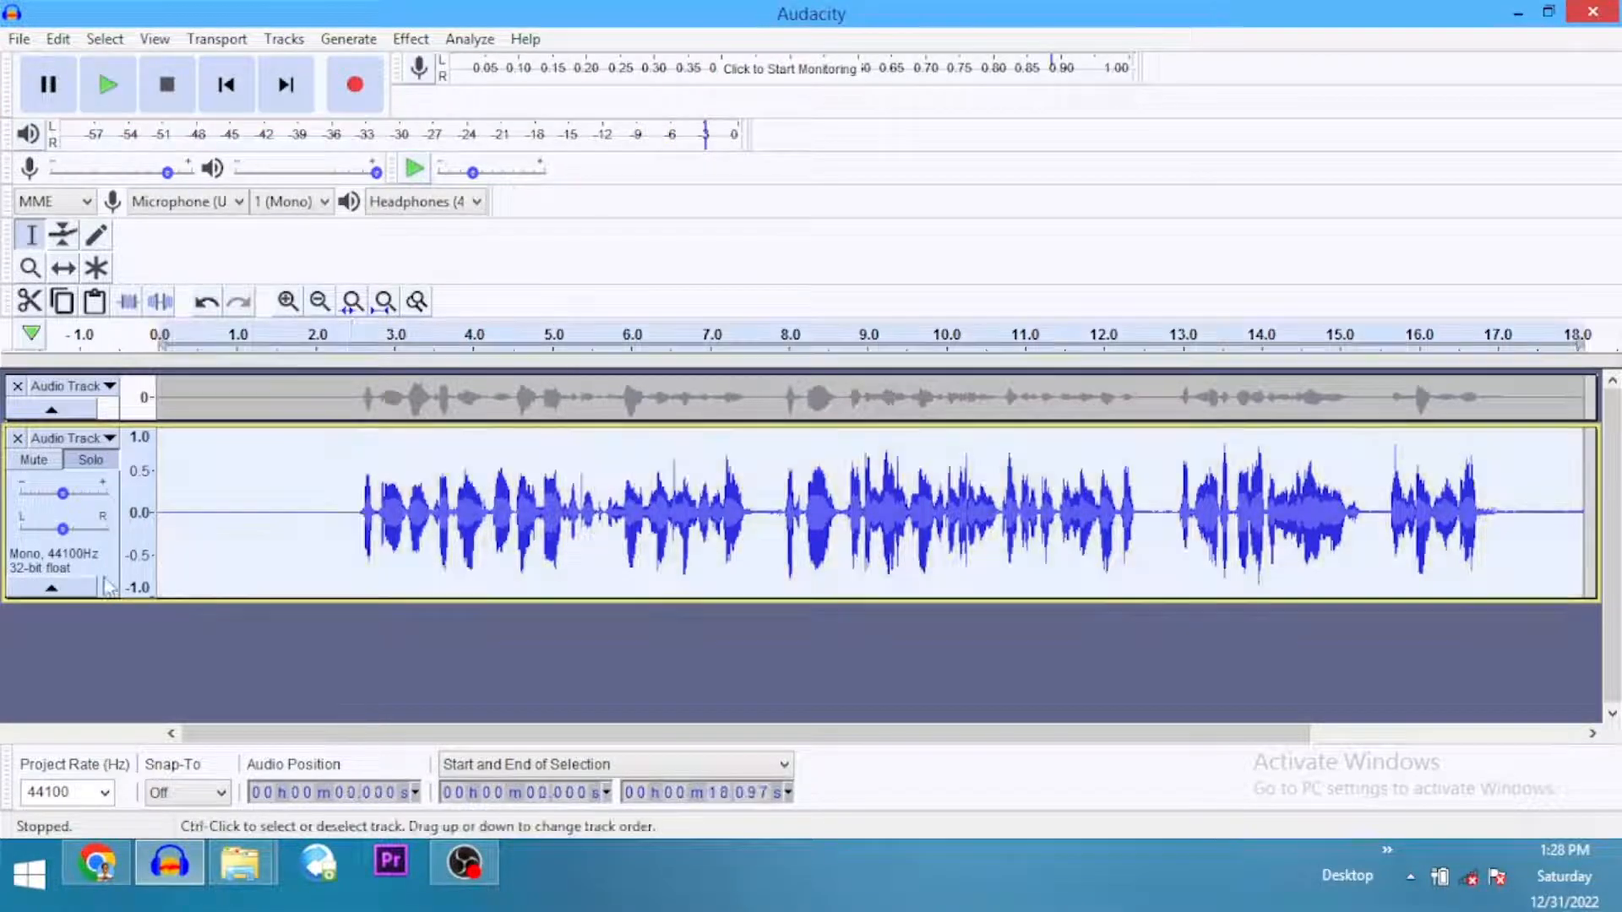
Amplify the whole duplicate track by 1 dB
click(109, 585)
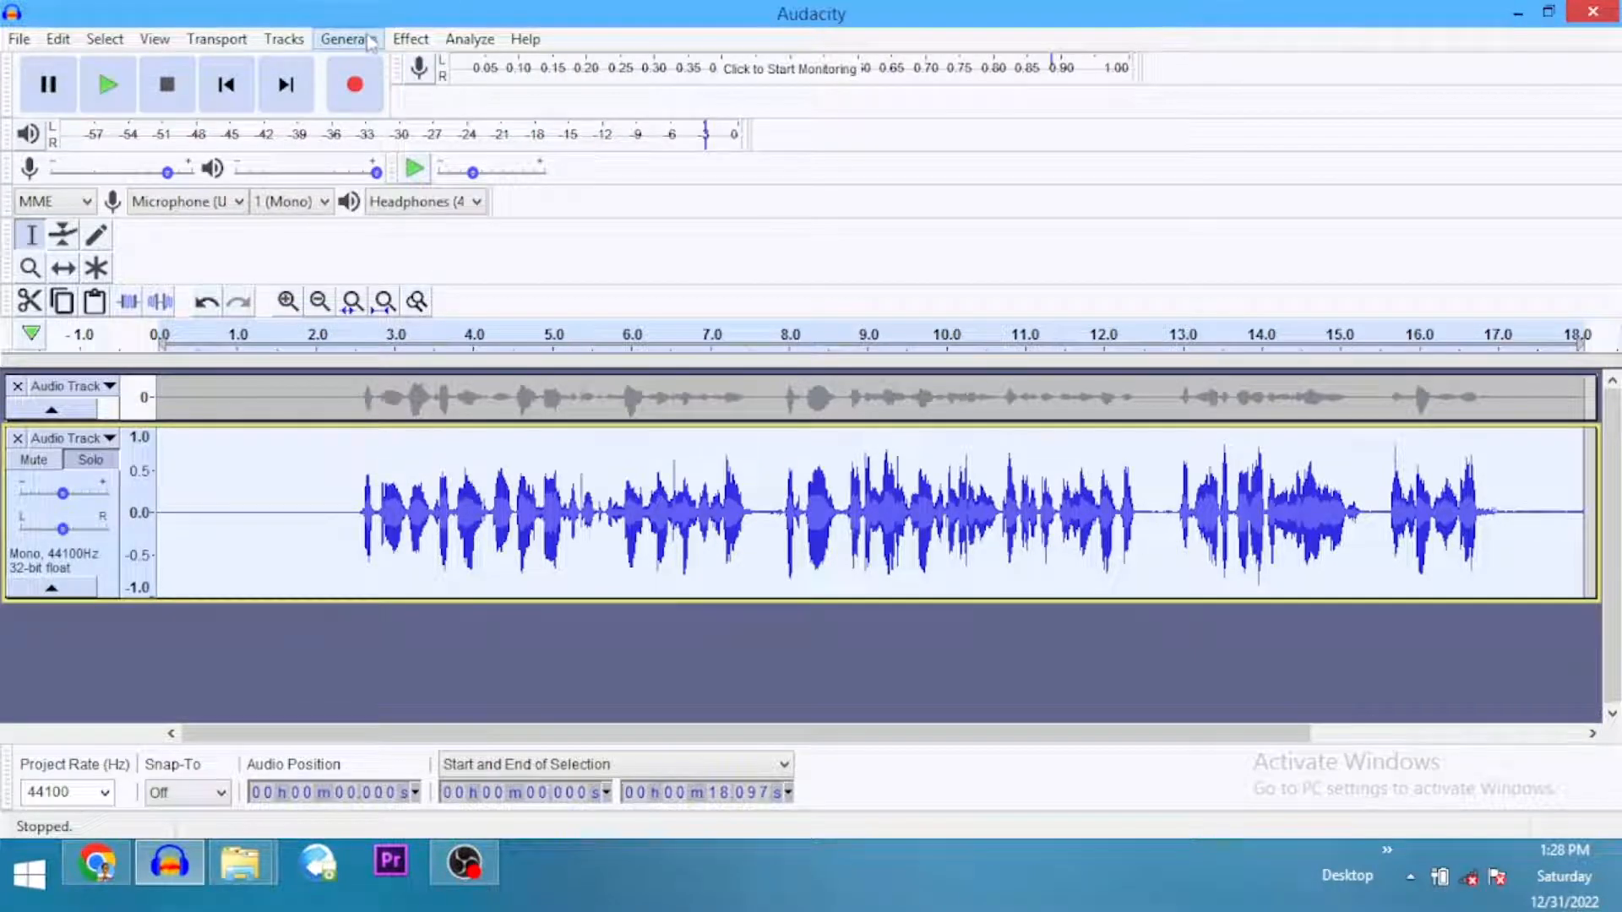
click(410, 39)
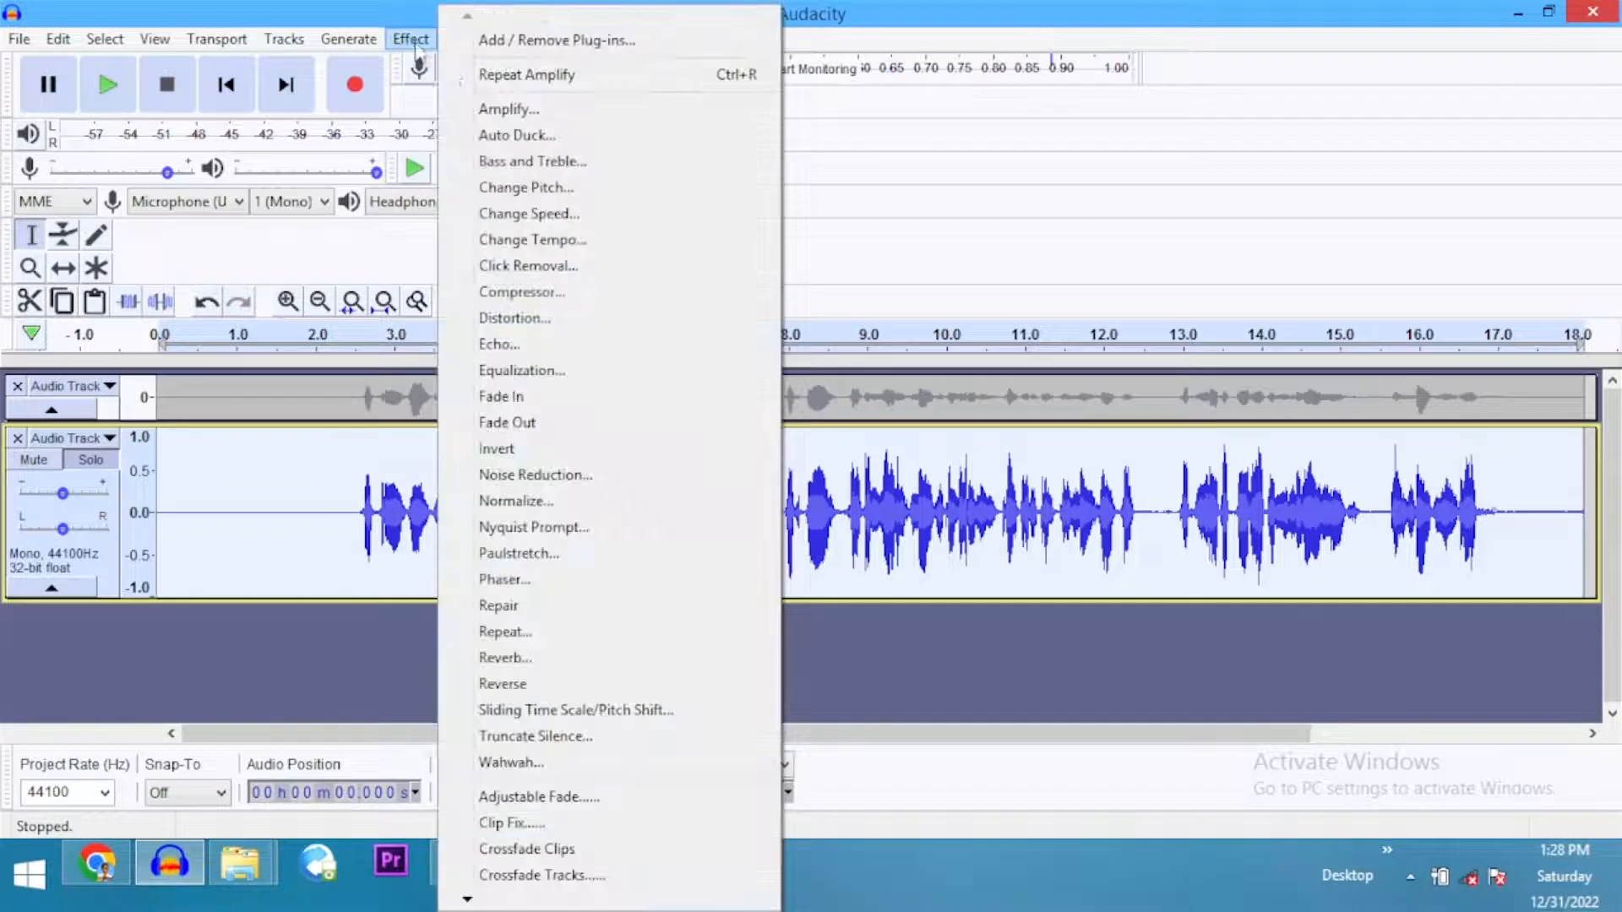
click(488, 109)
text(1)
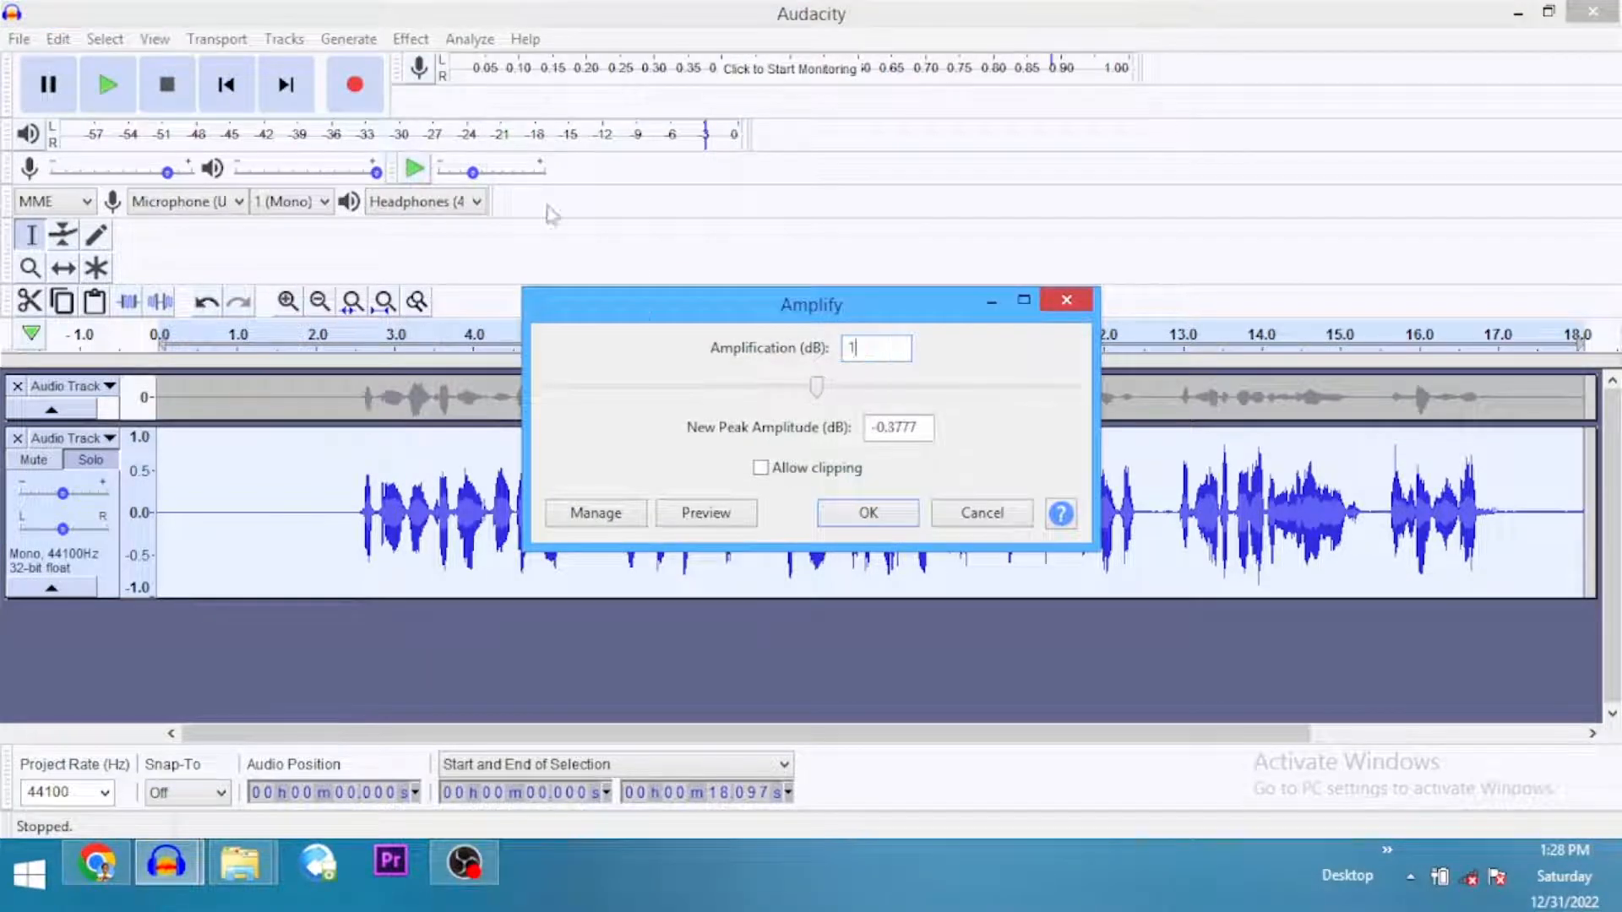
click(828, 509)
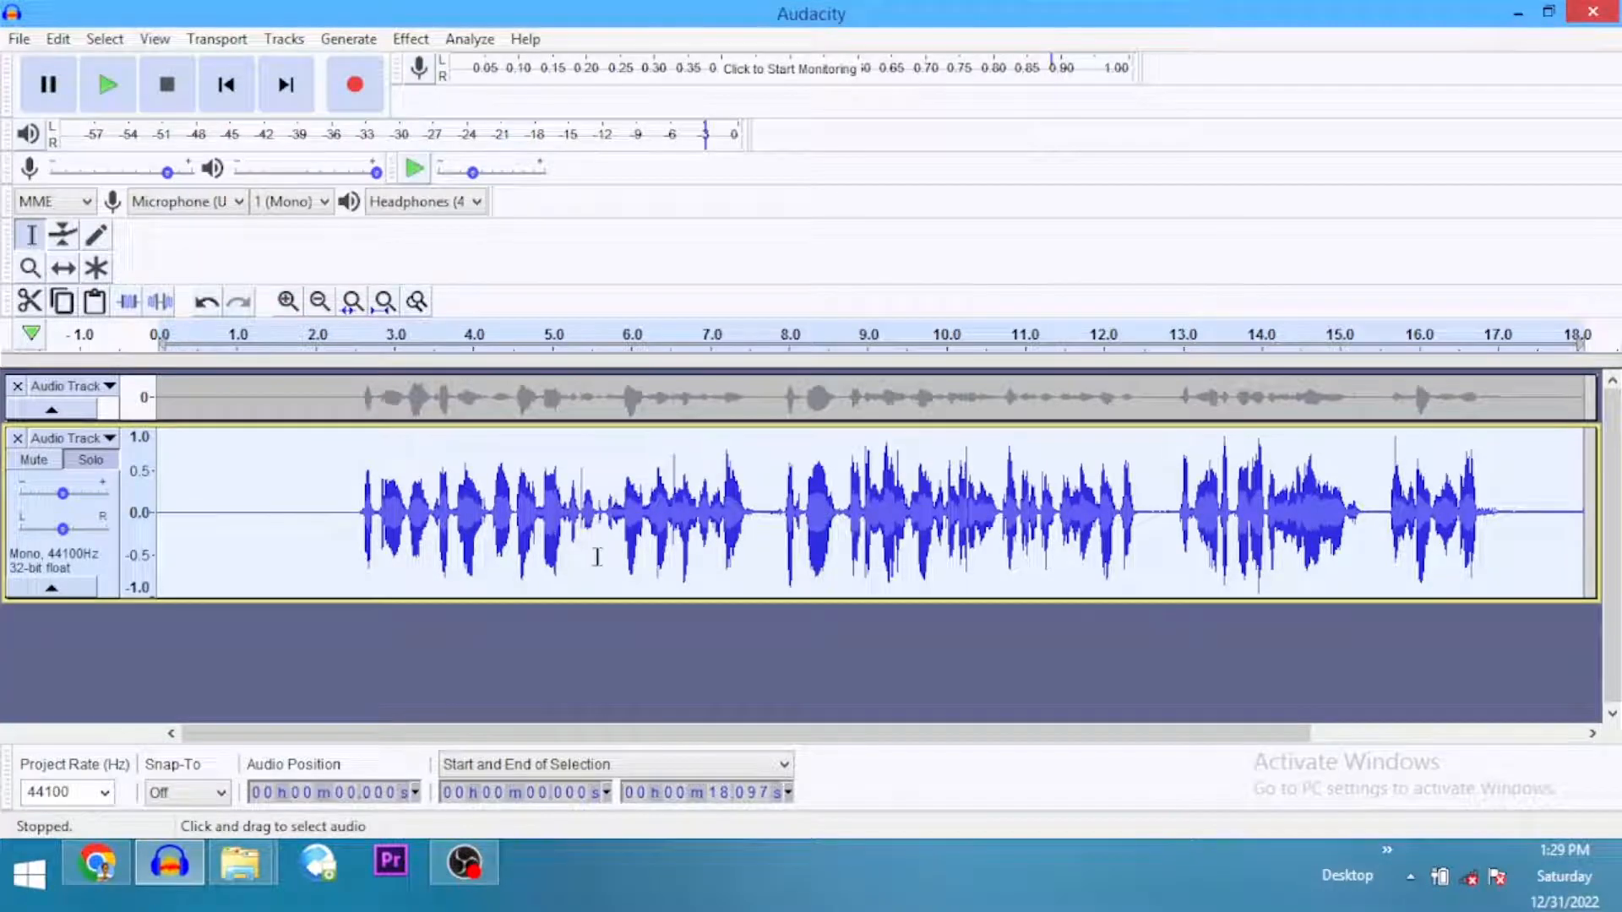
Amplify the duplicate track's peak from about 8.0 to 8.2 s by -2 dB
drag(786, 487, 802, 507)
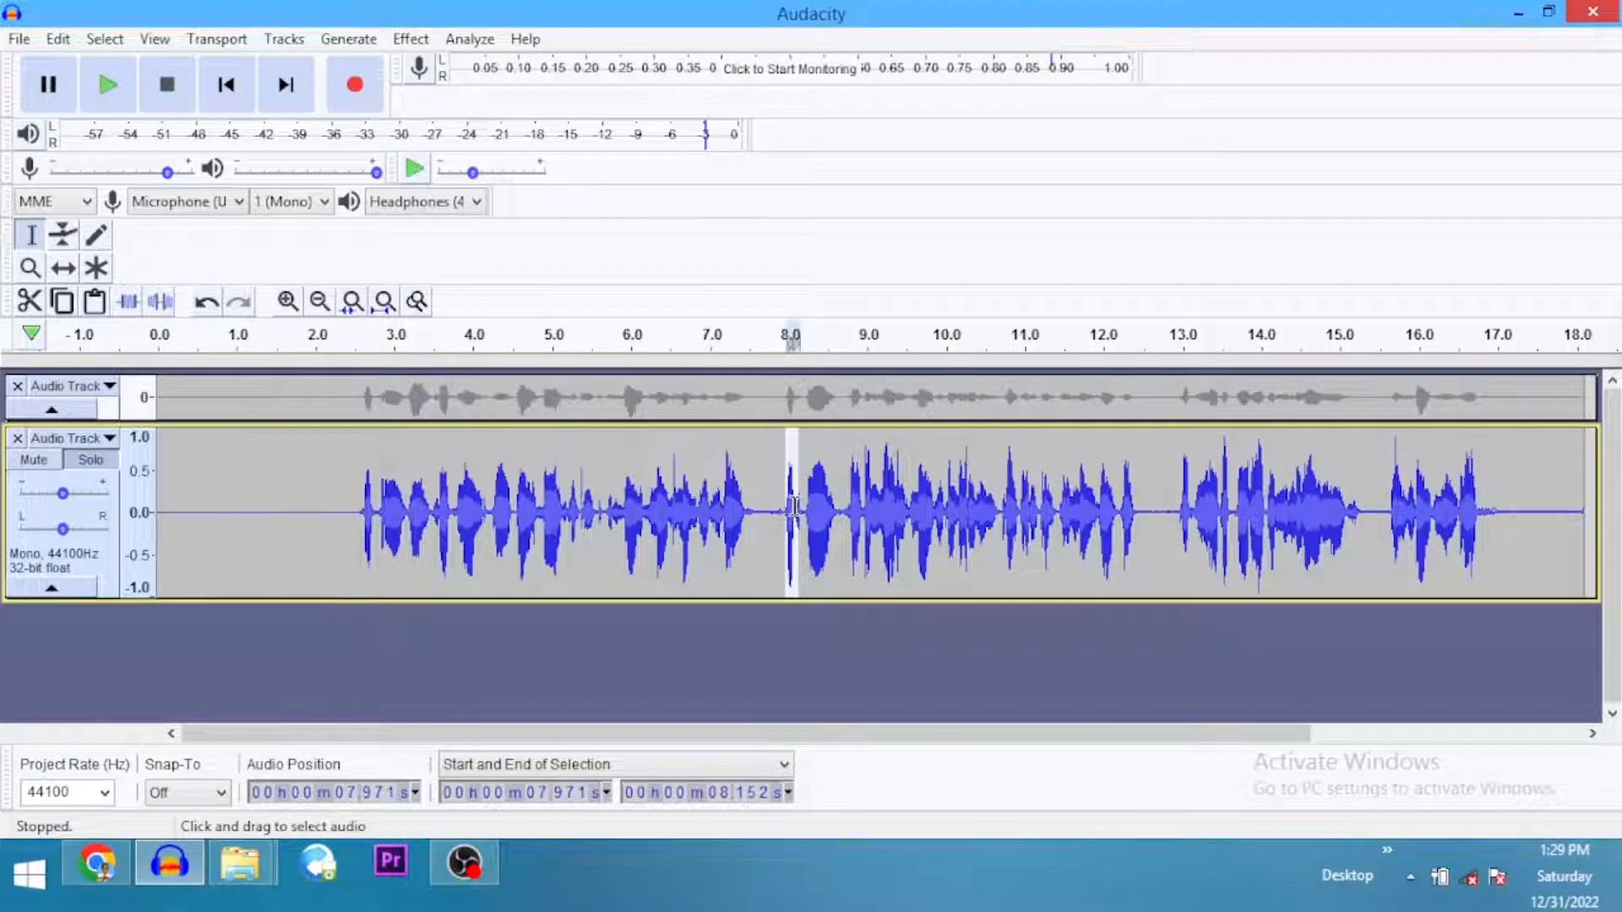
click(411, 39)
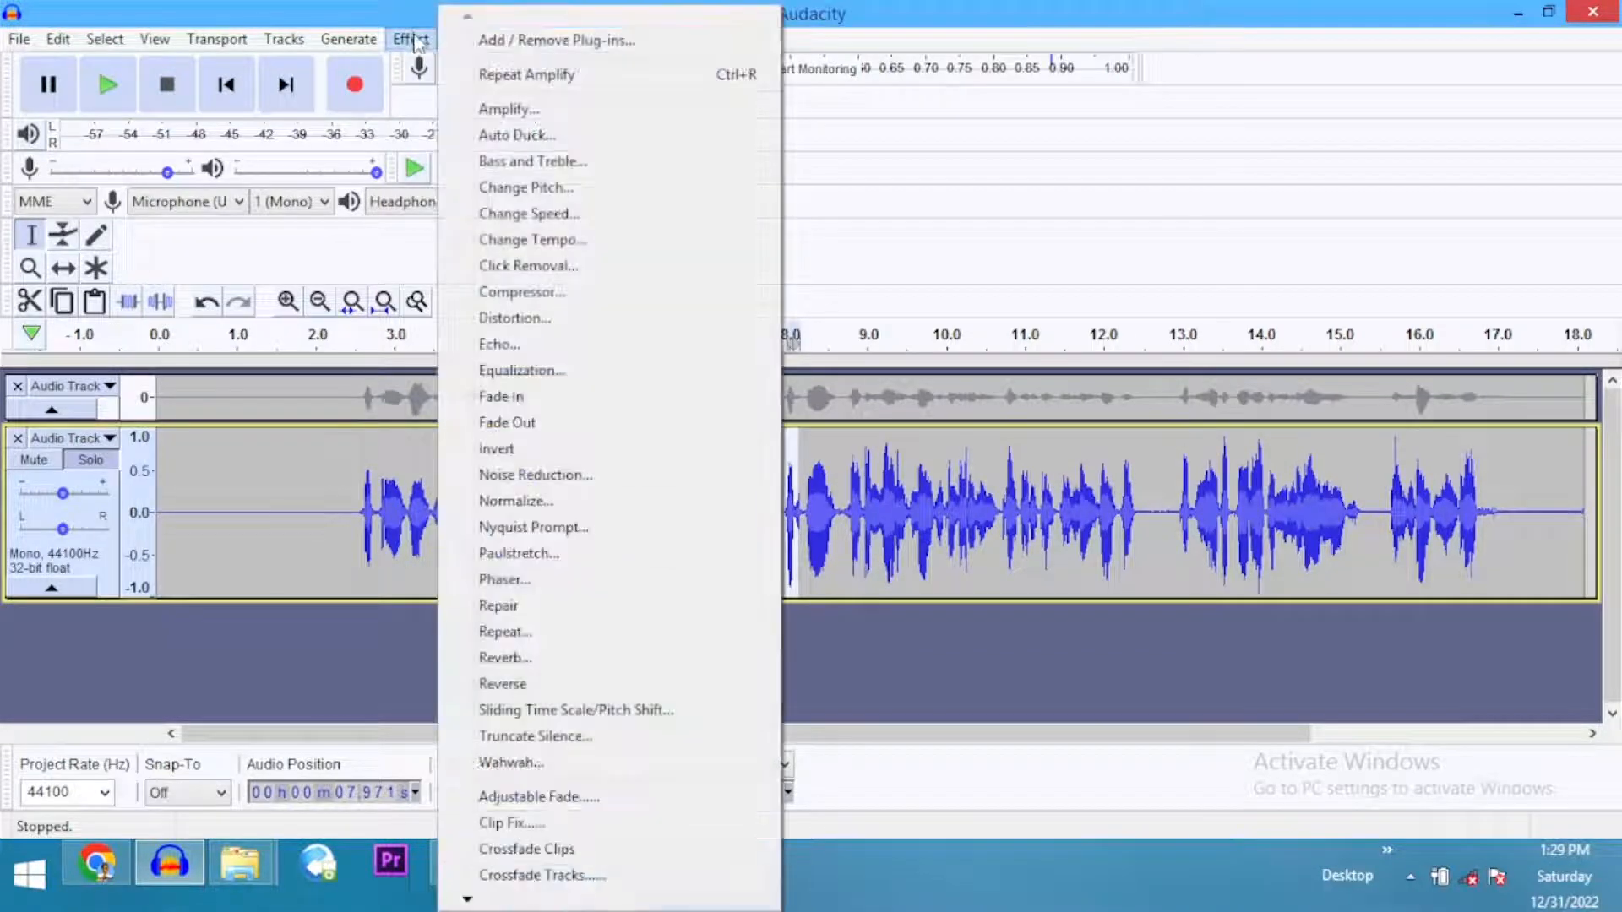
click(507, 110)
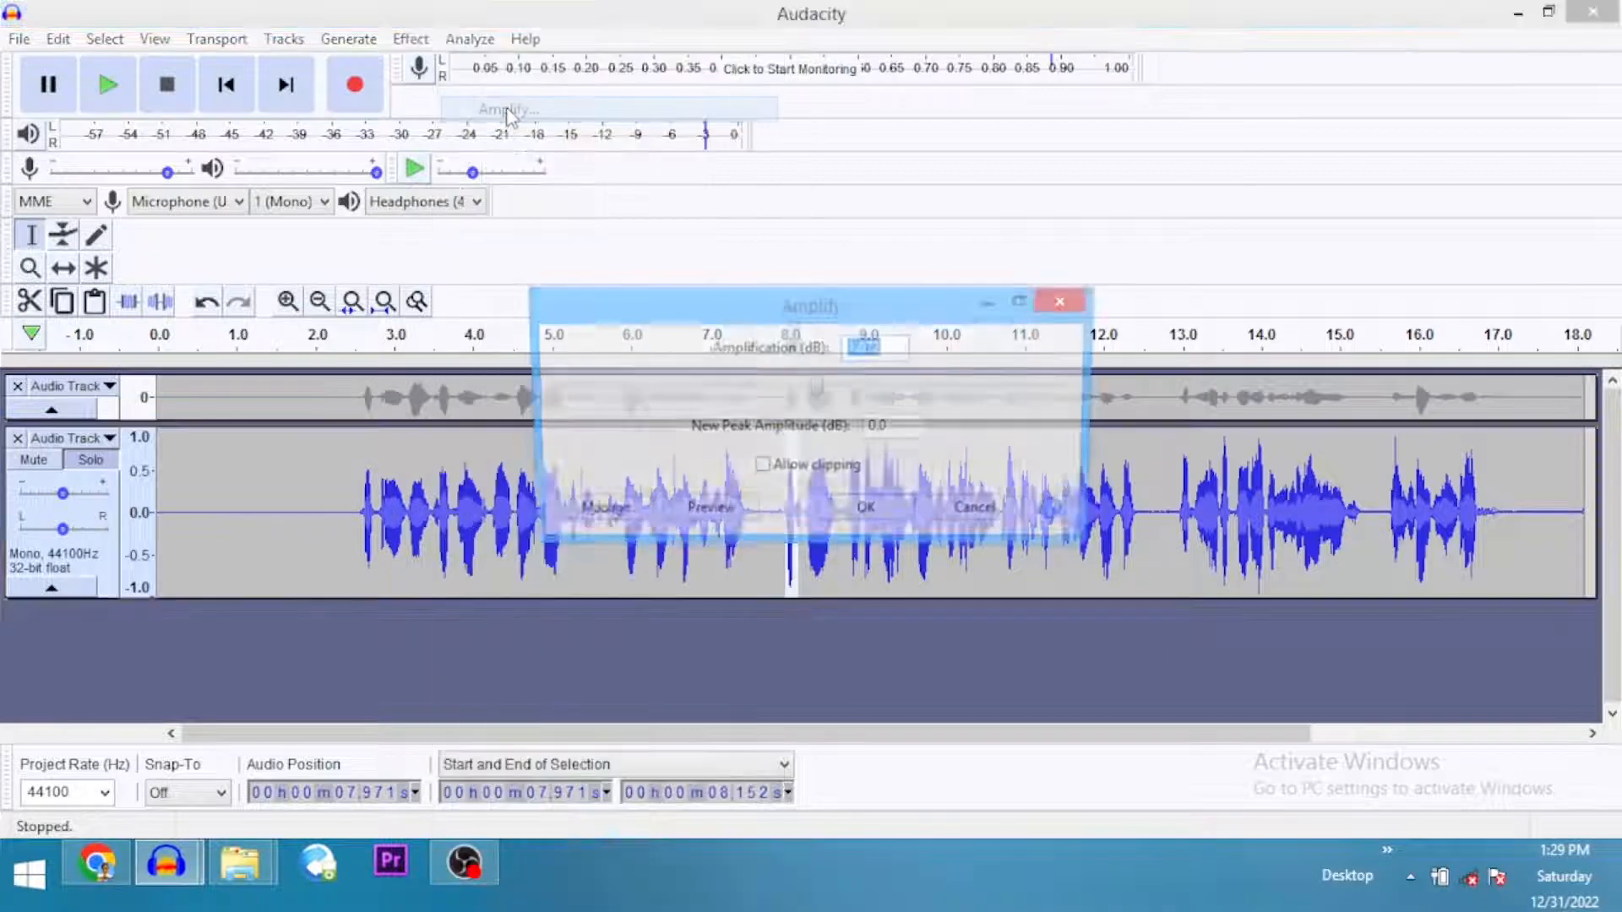
text(-2)
key(Return)
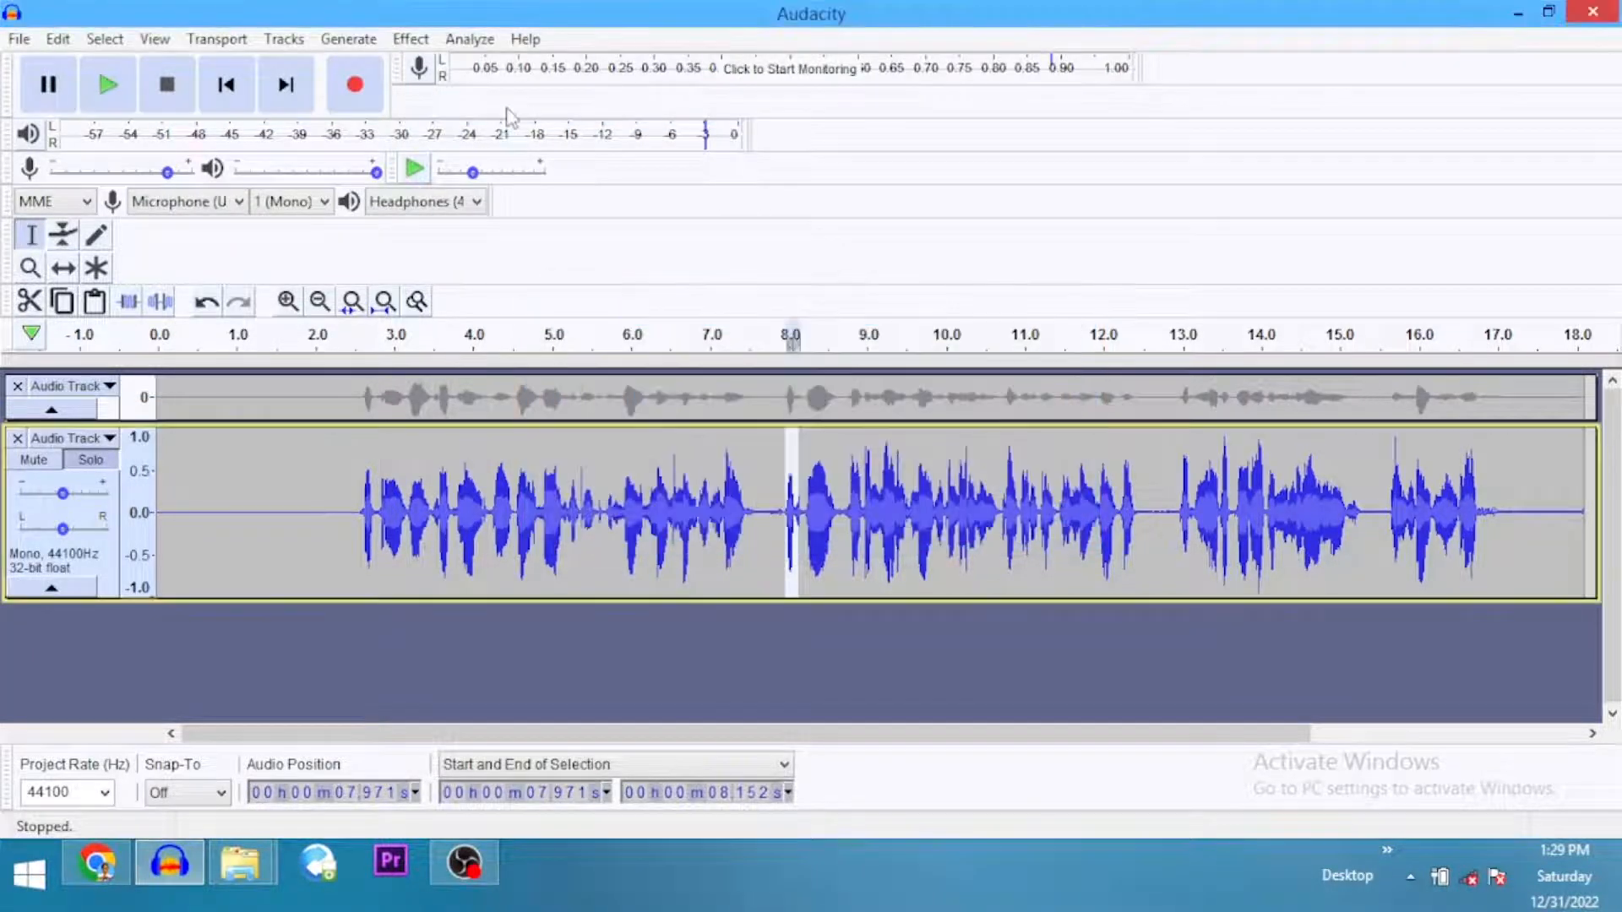
Play back the duplicate from about 2.4 s, and repeat the -2 dB amplification on its peaks from 13.5 to 14.1 s and near 15.7 s
click(349, 505)
click(347, 336)
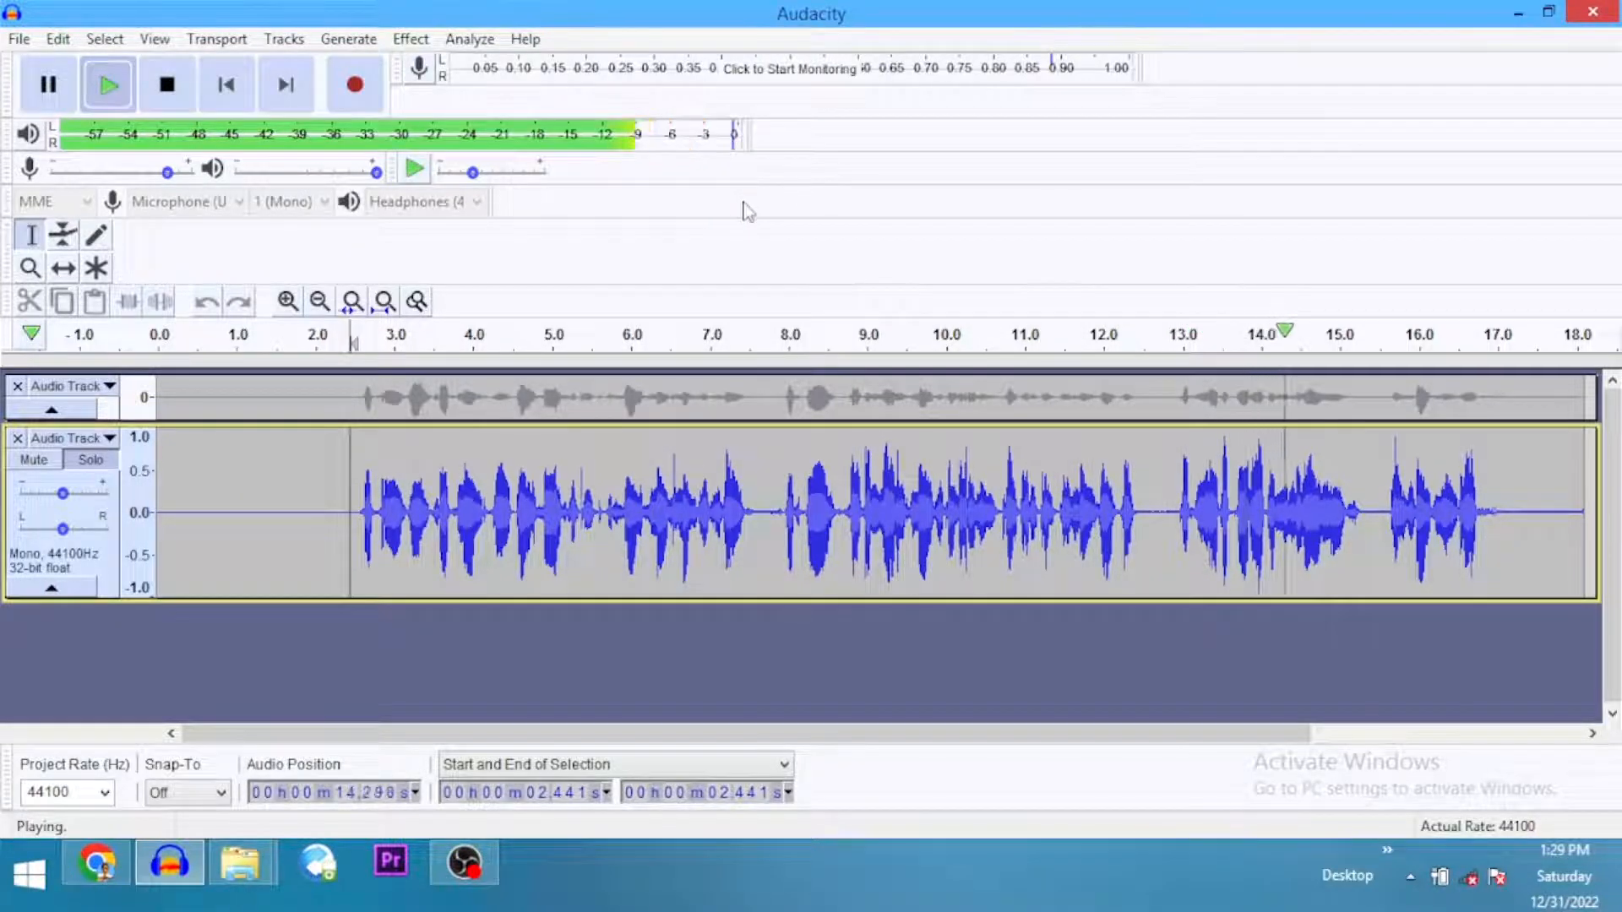
key(space)
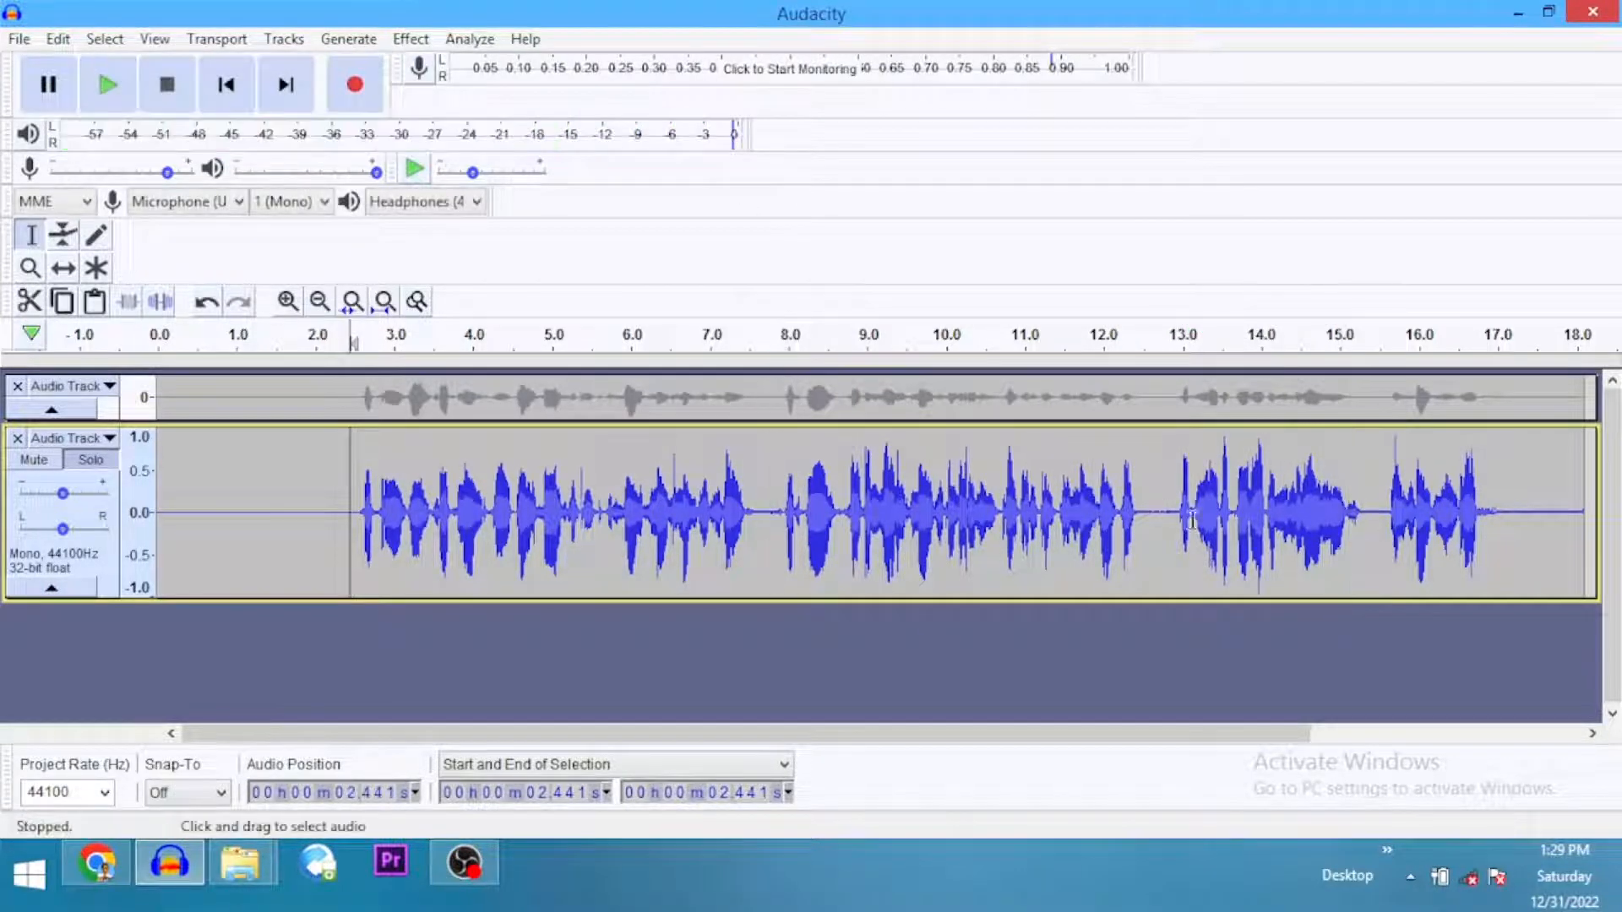
drag(1265, 494, 1222, 457)
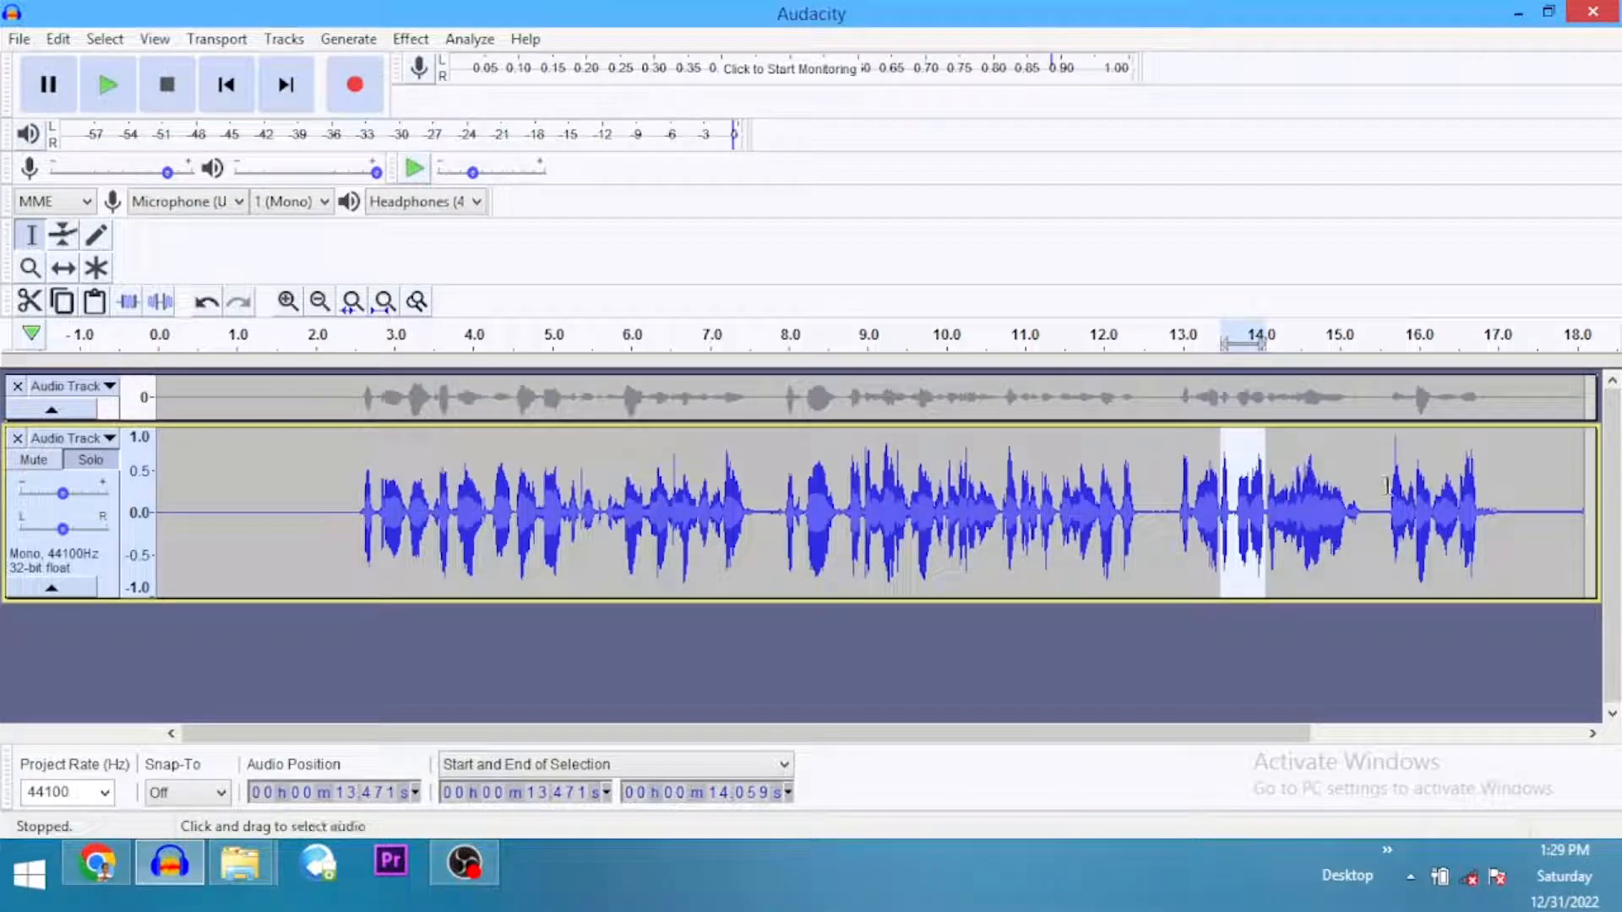
drag(1392, 467, 1398, 473)
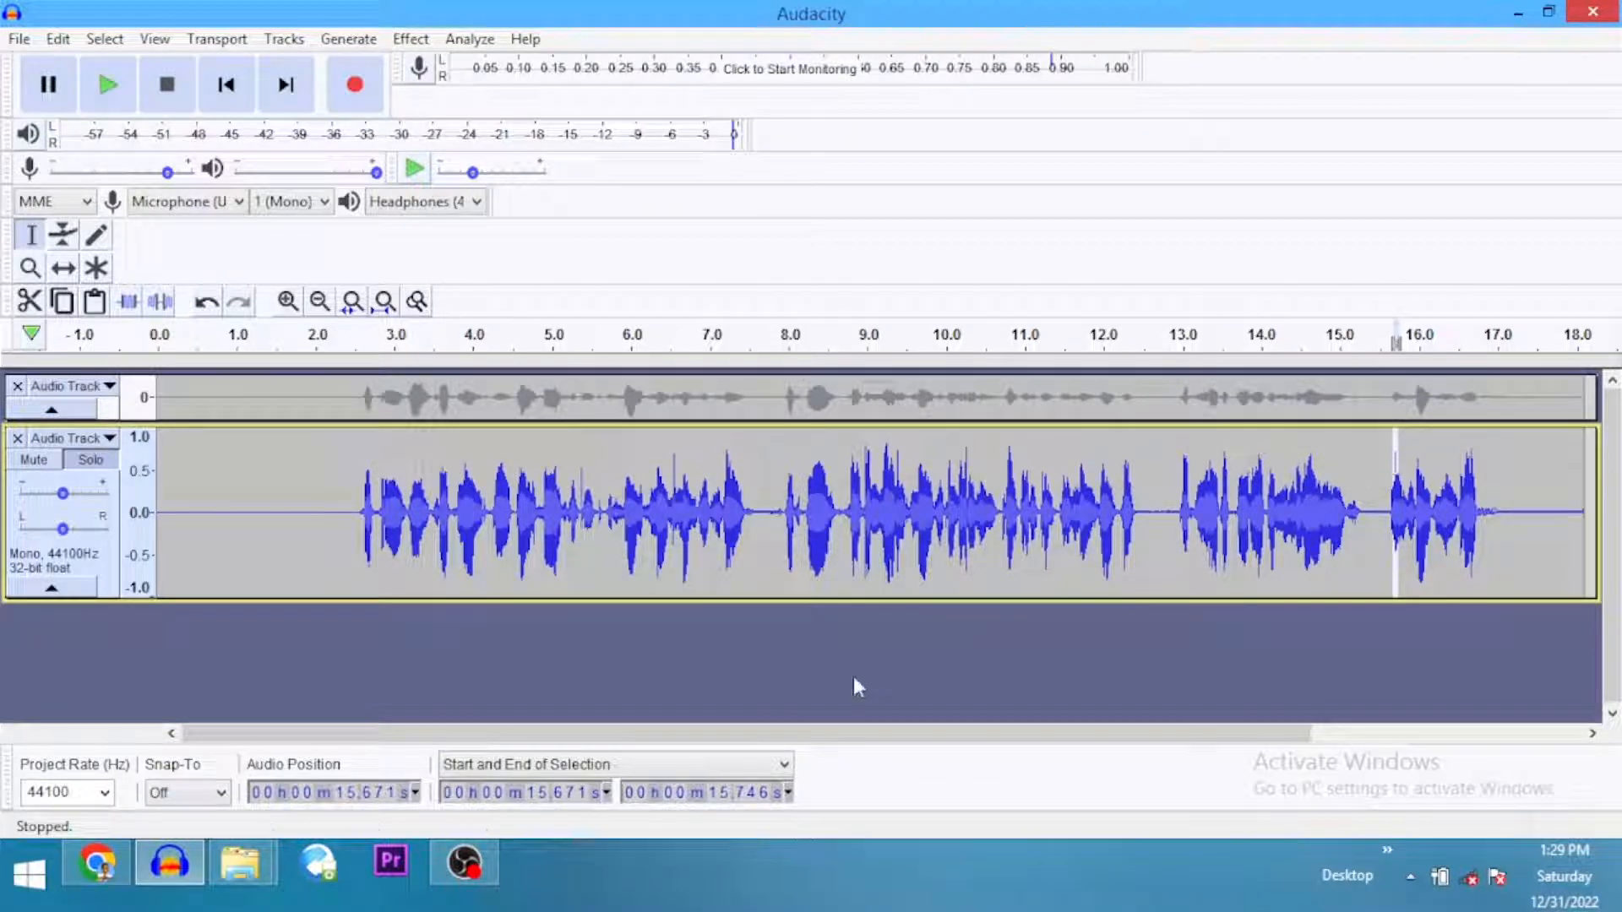
Apply Bass and Treble to the whole duplicate track with bass 2.0 dB, treble 2.0 dB and volume 0.0 dB
click(78, 565)
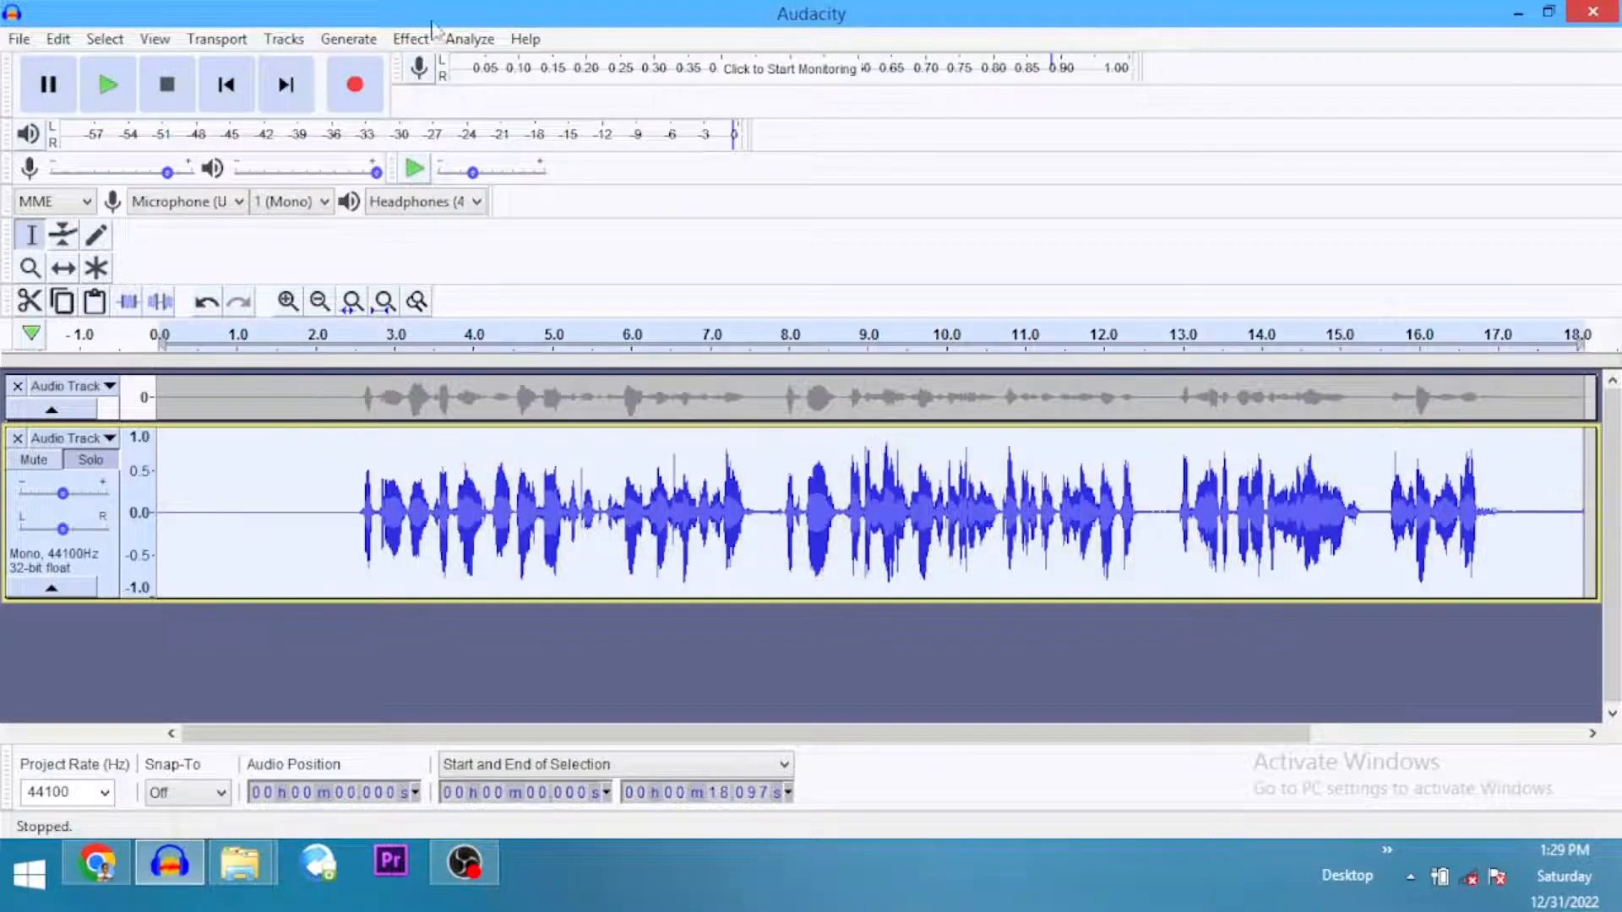
click(414, 41)
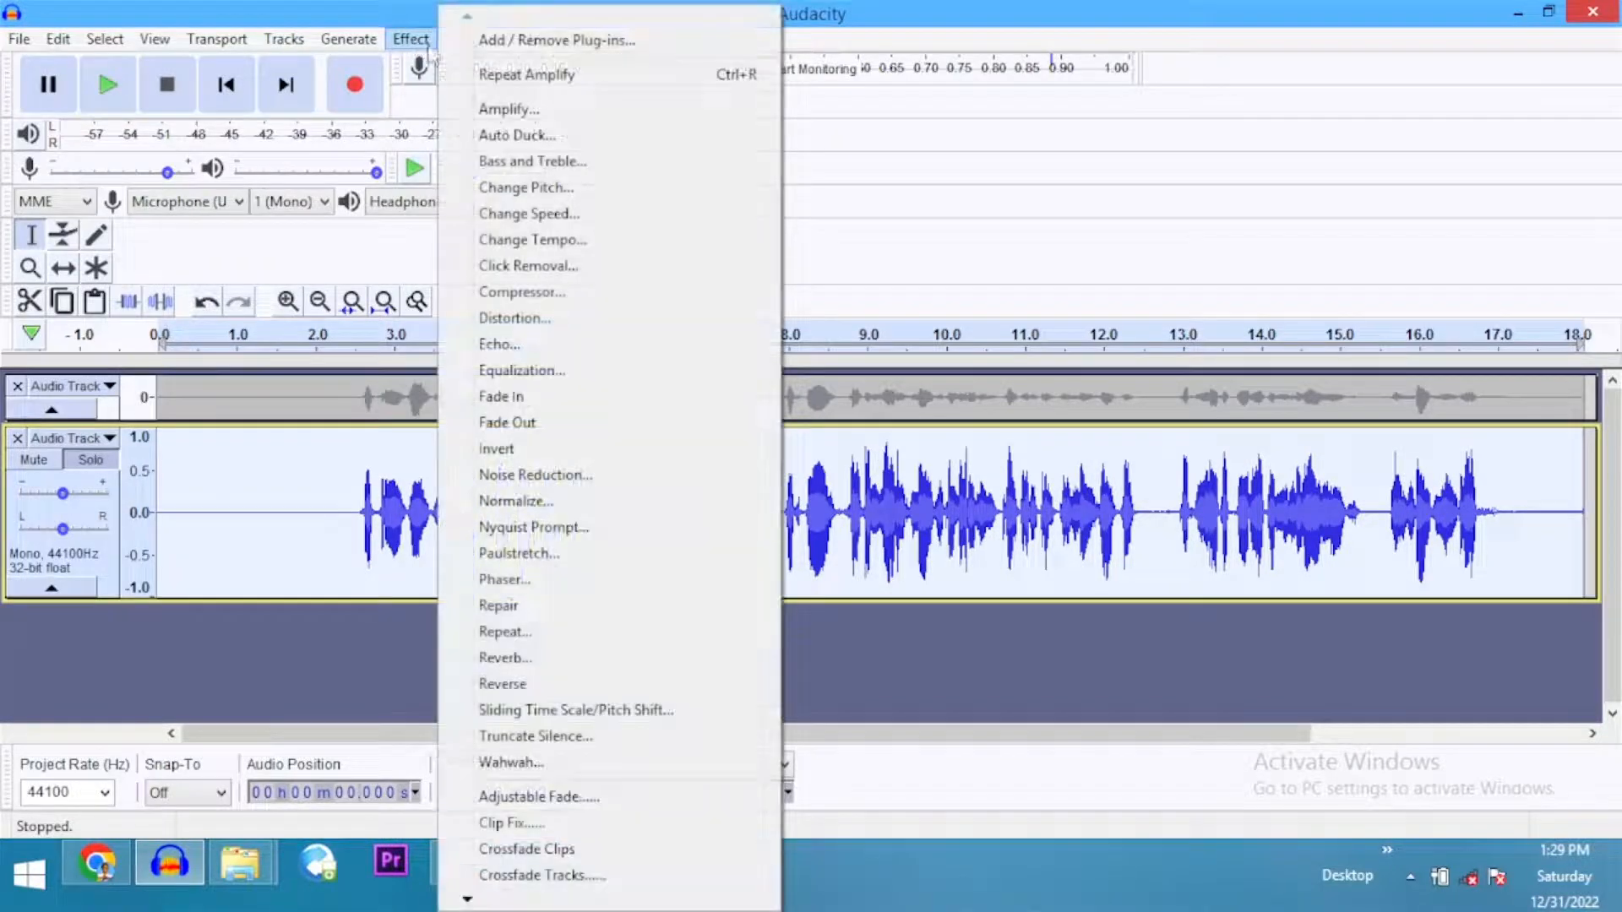
click(533, 162)
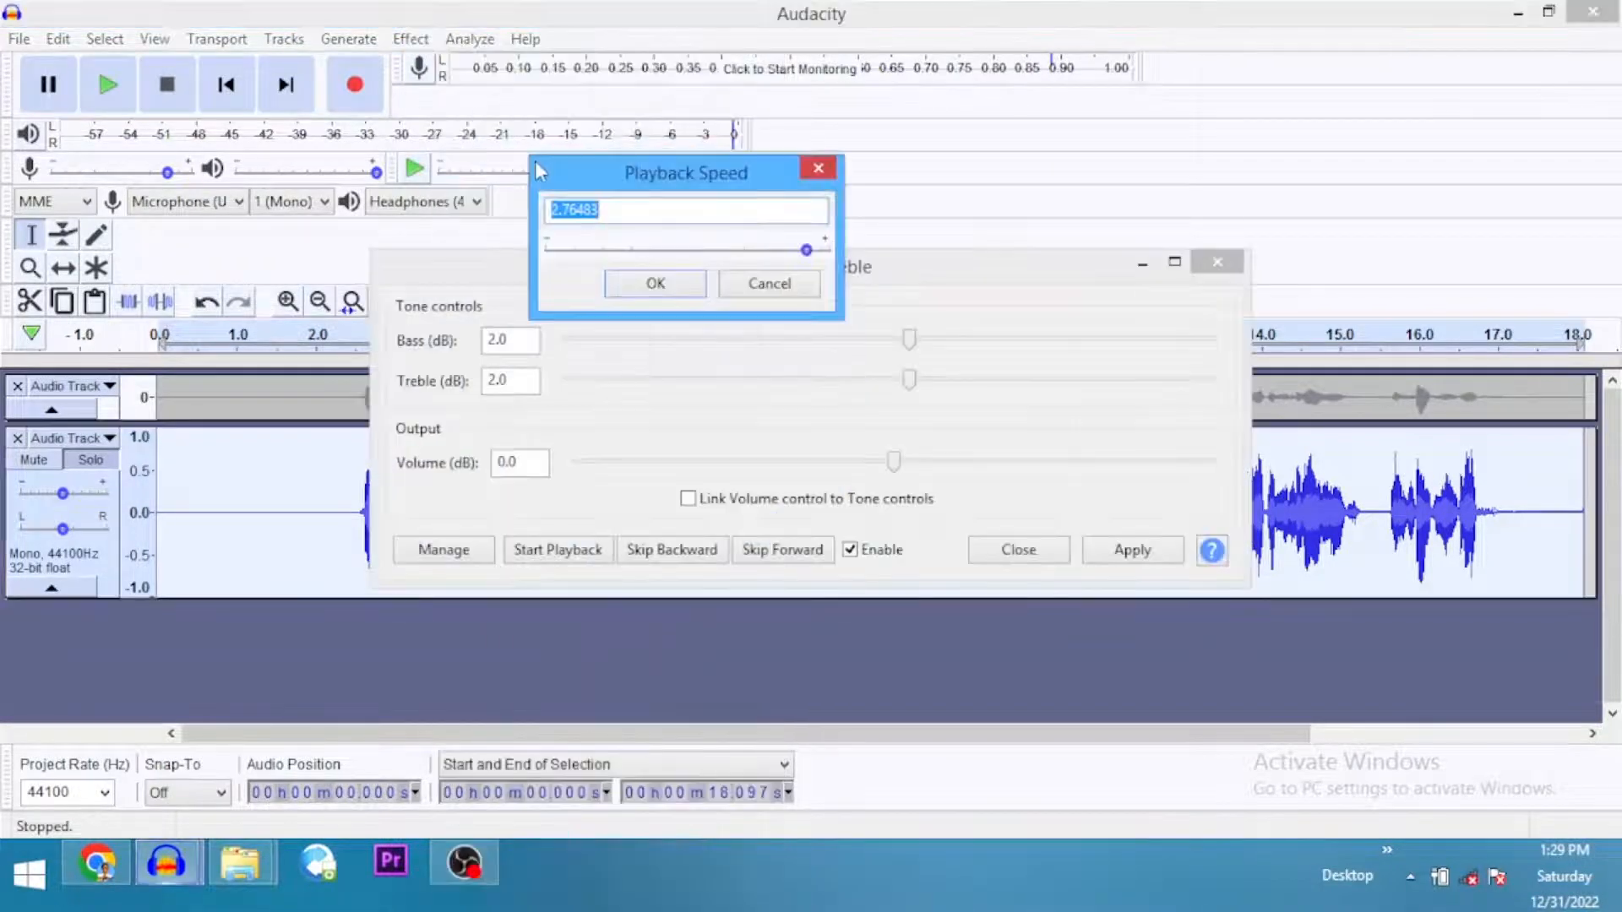
click(820, 168)
drag(537, 175, 419, 118)
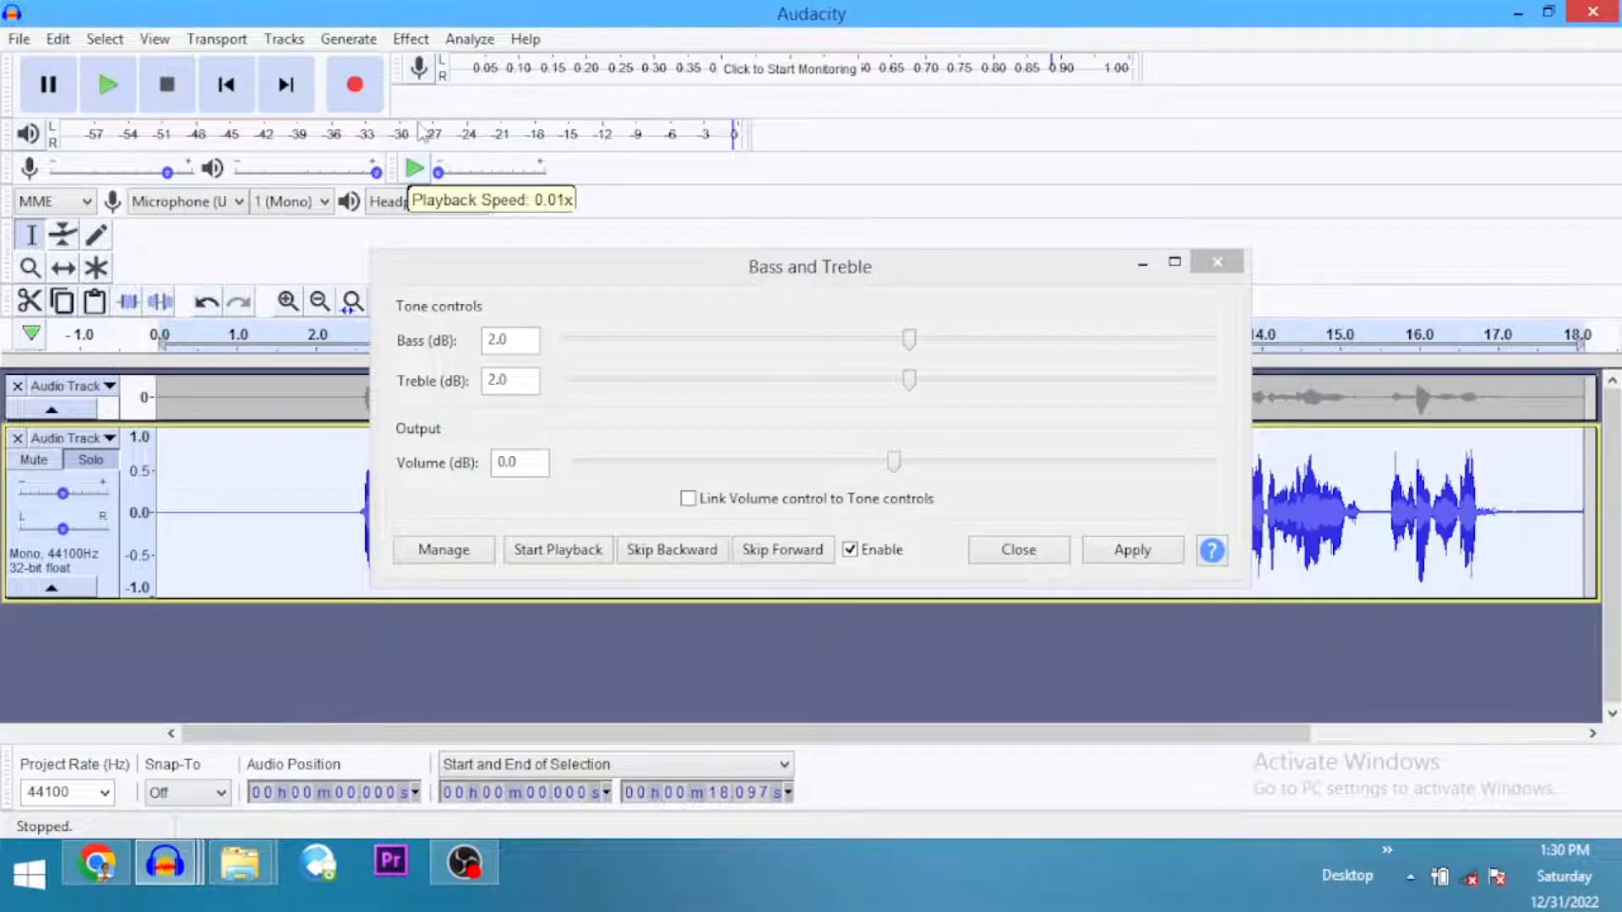
drag(413, 120, 404, 129)
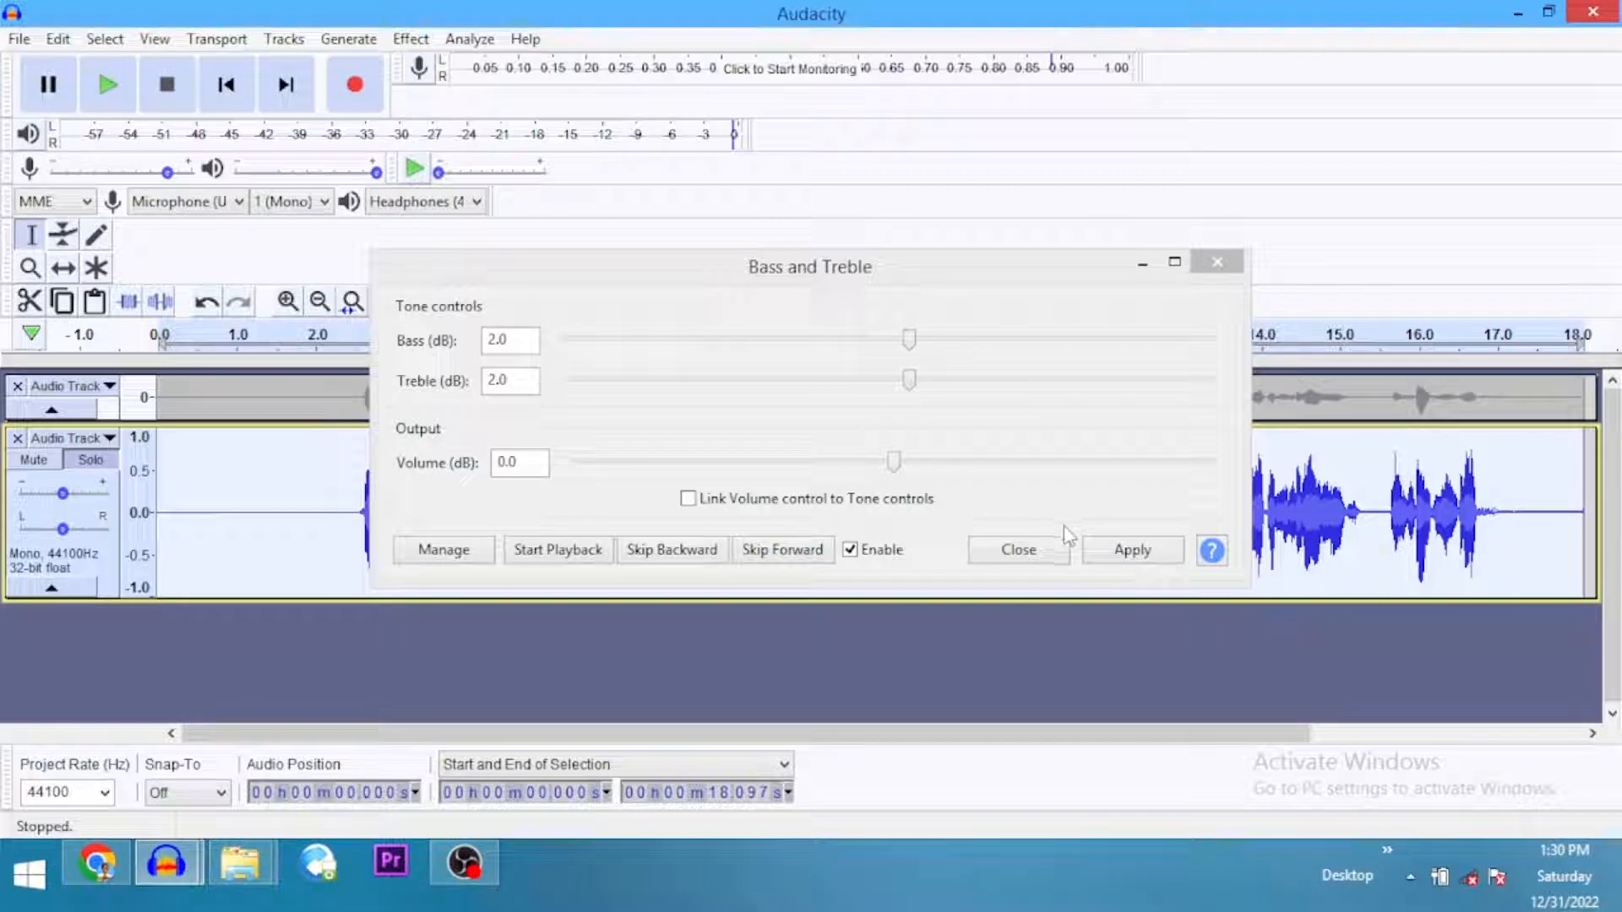
click(1133, 558)
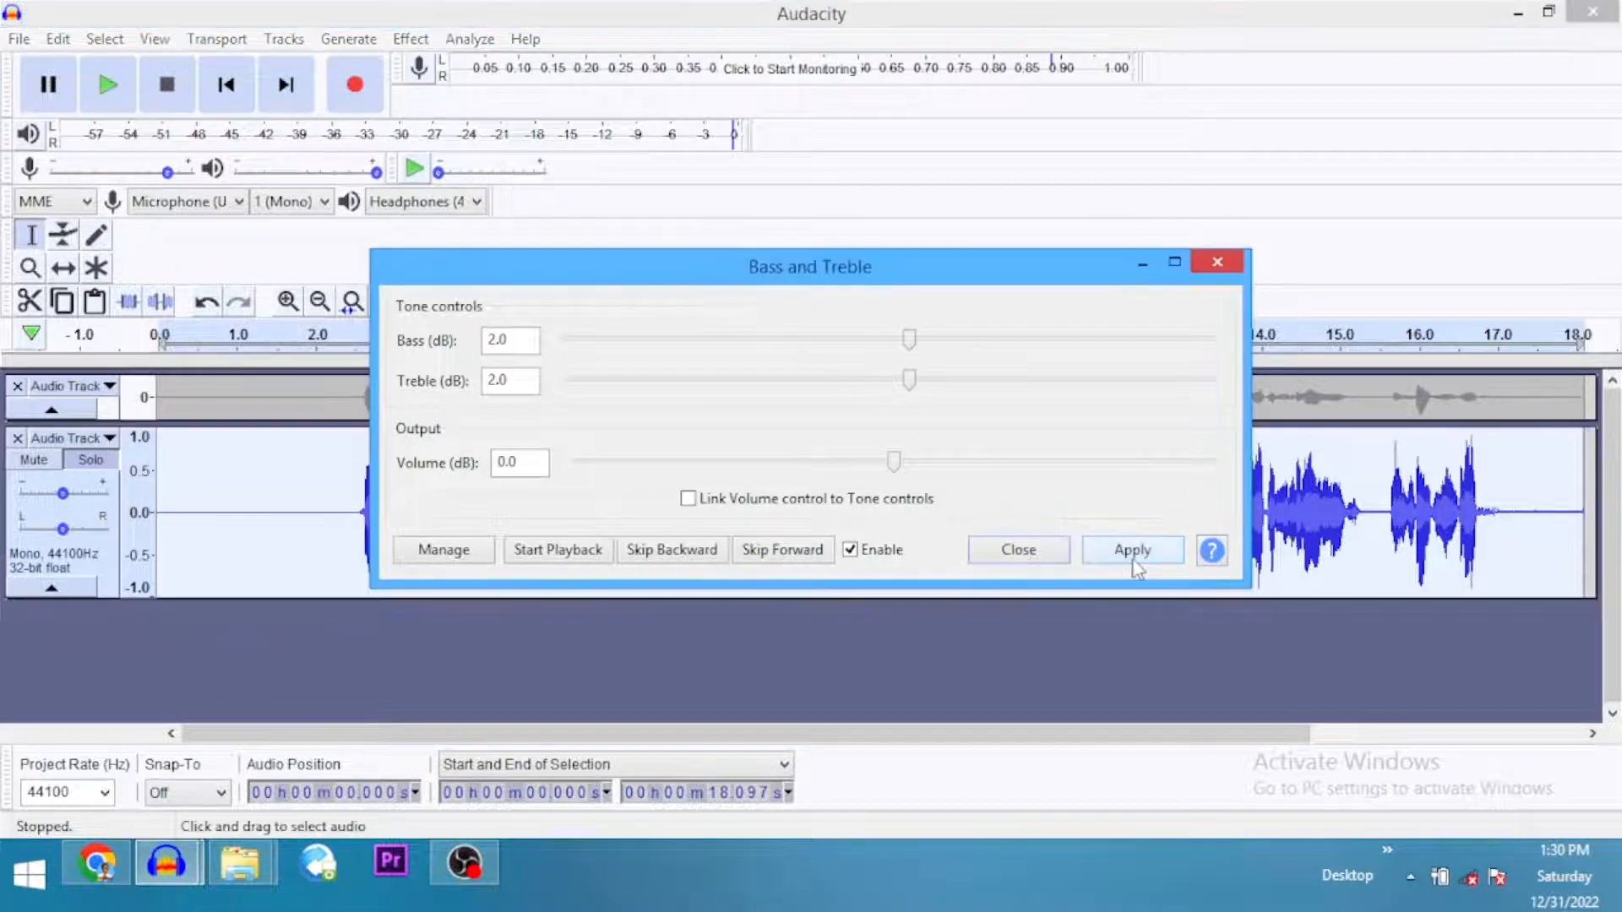
click(1217, 263)
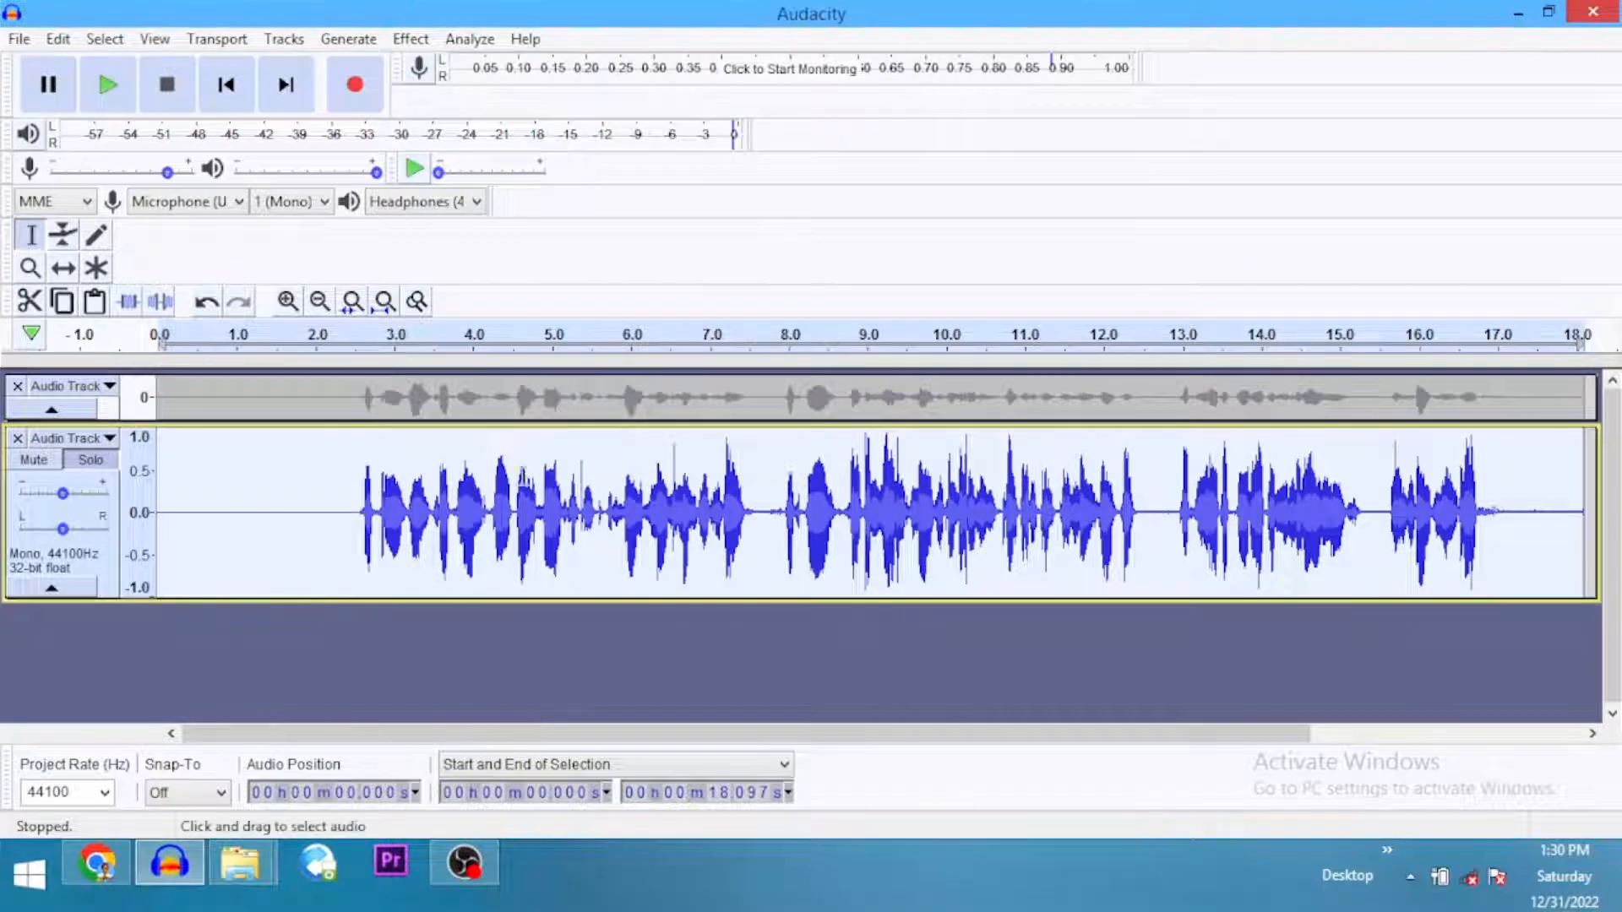
Apply Echo to the whole duplicate track with a 0.12 s delay and 0.1 decay factor, and play back its opening
click(411, 37)
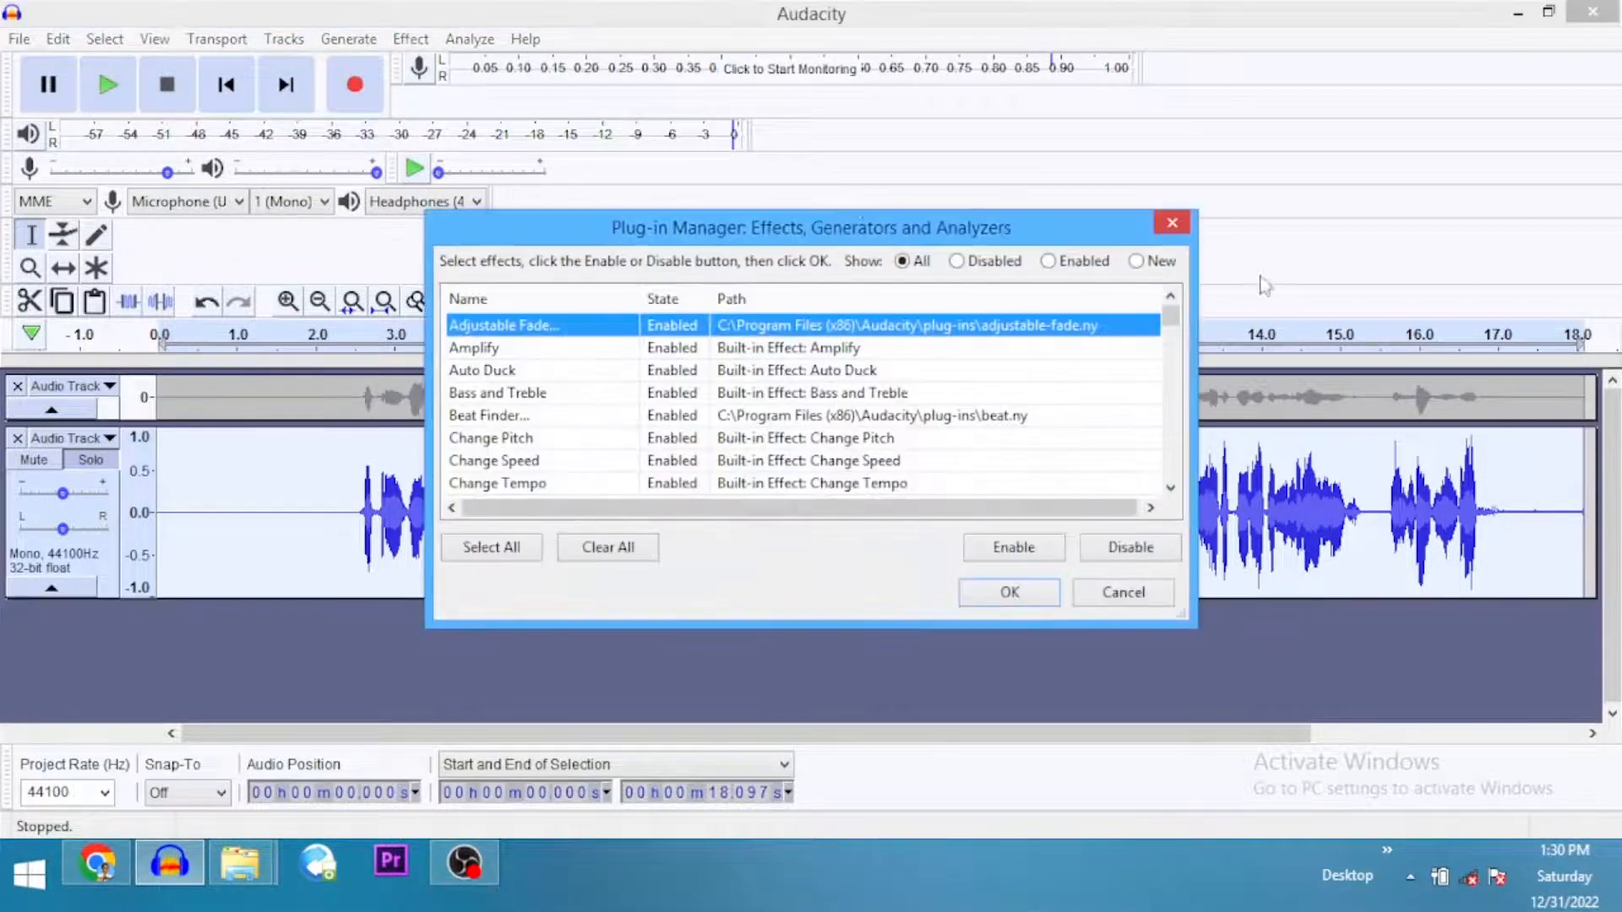
click(1174, 230)
click(412, 41)
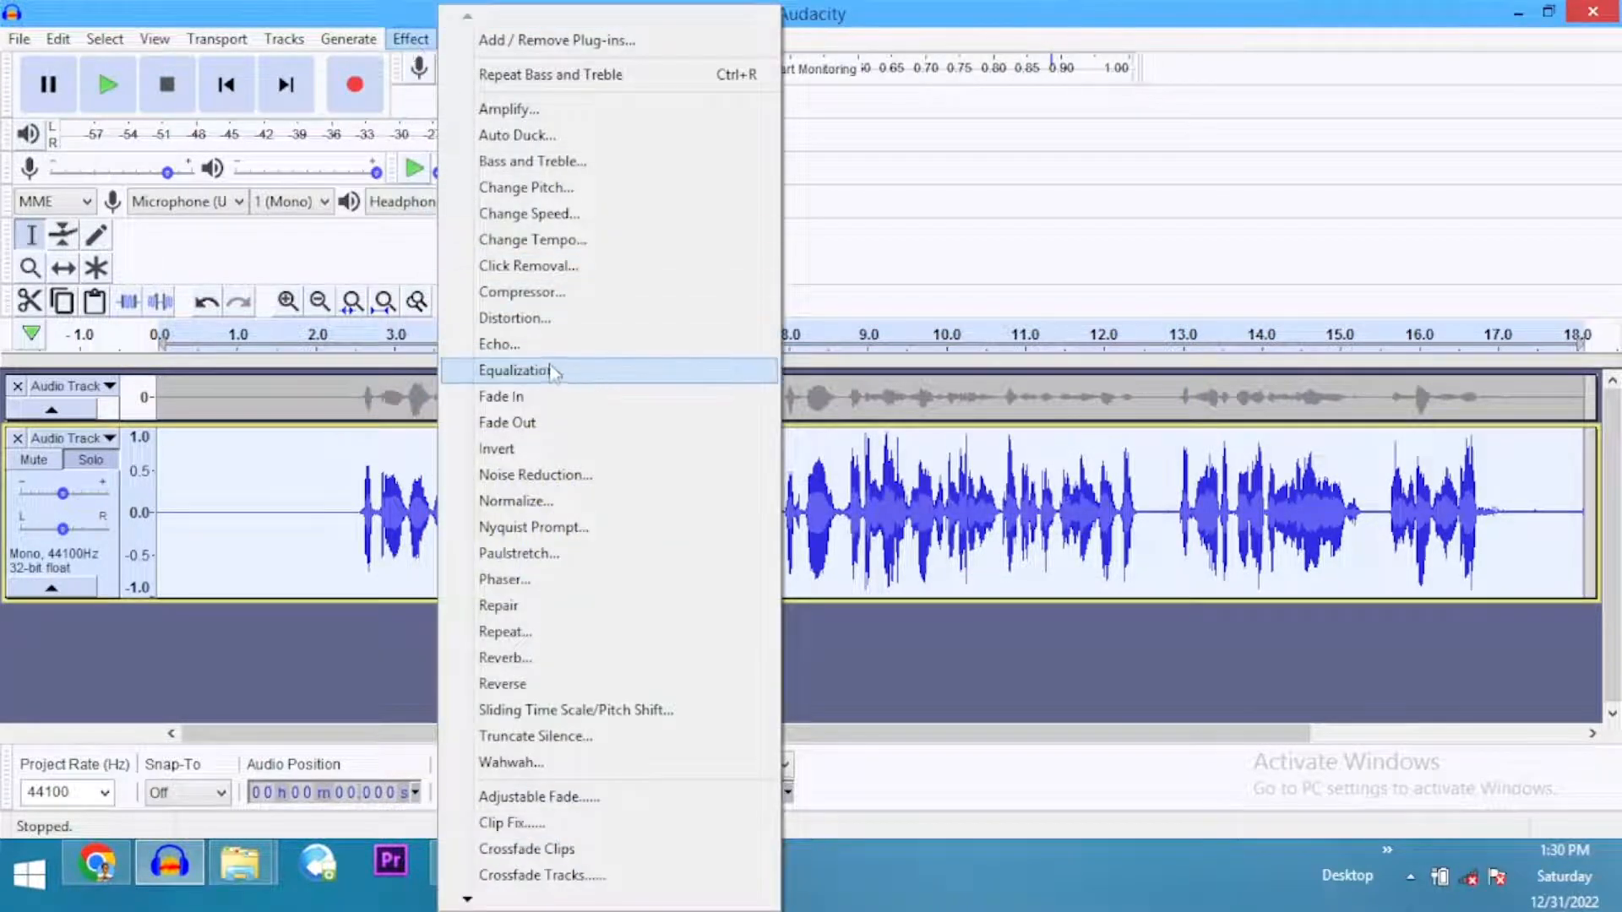
click(541, 348)
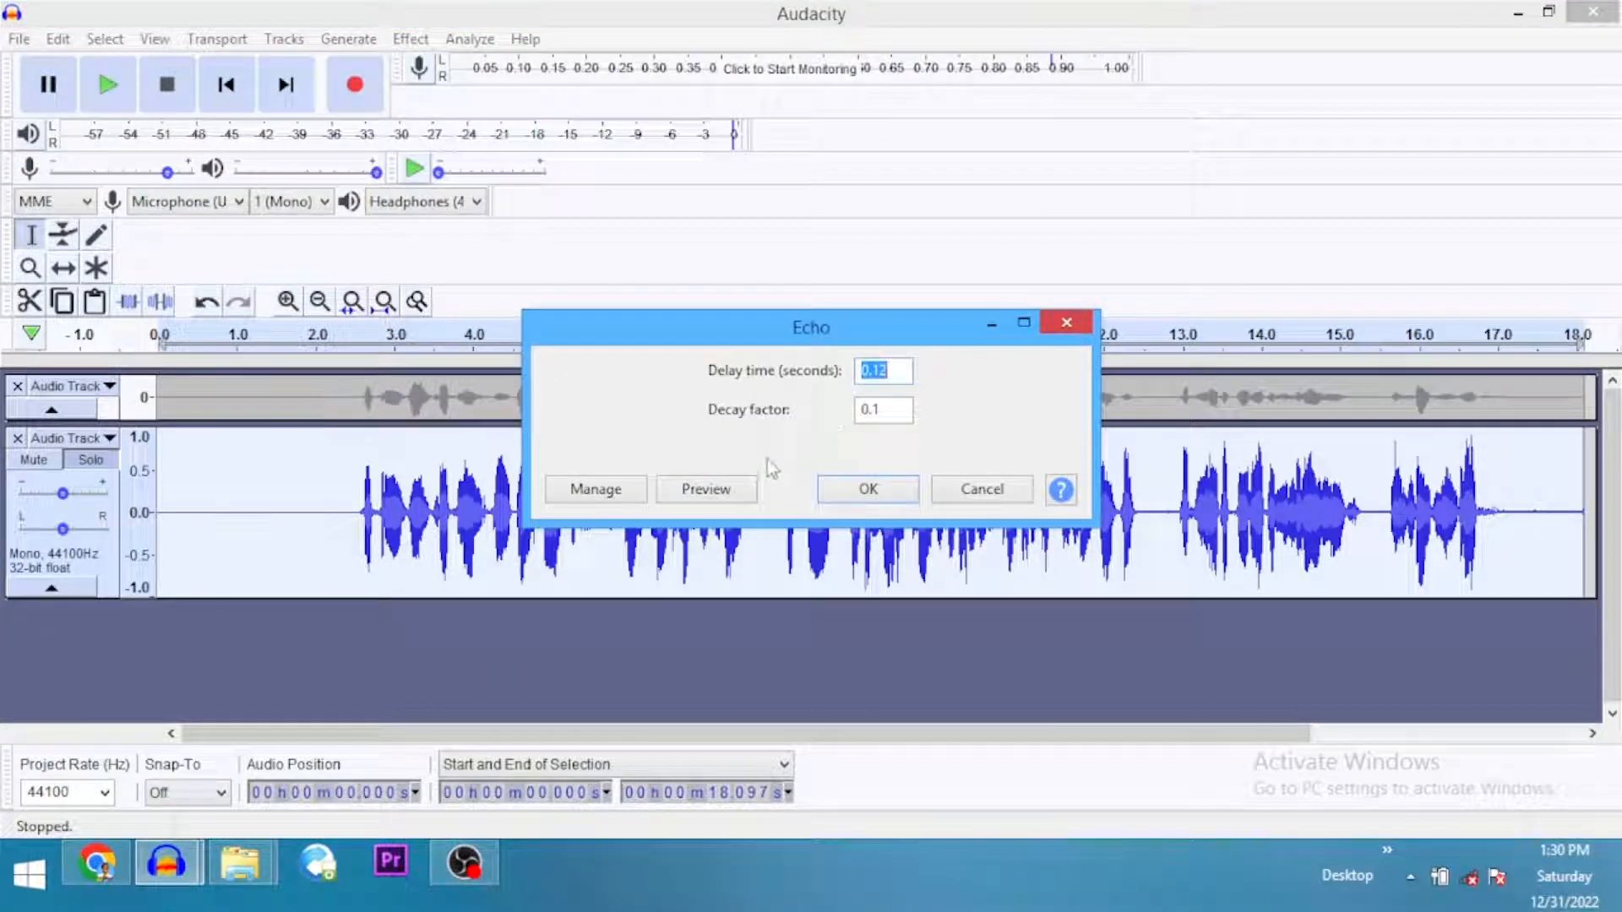
click(863, 490)
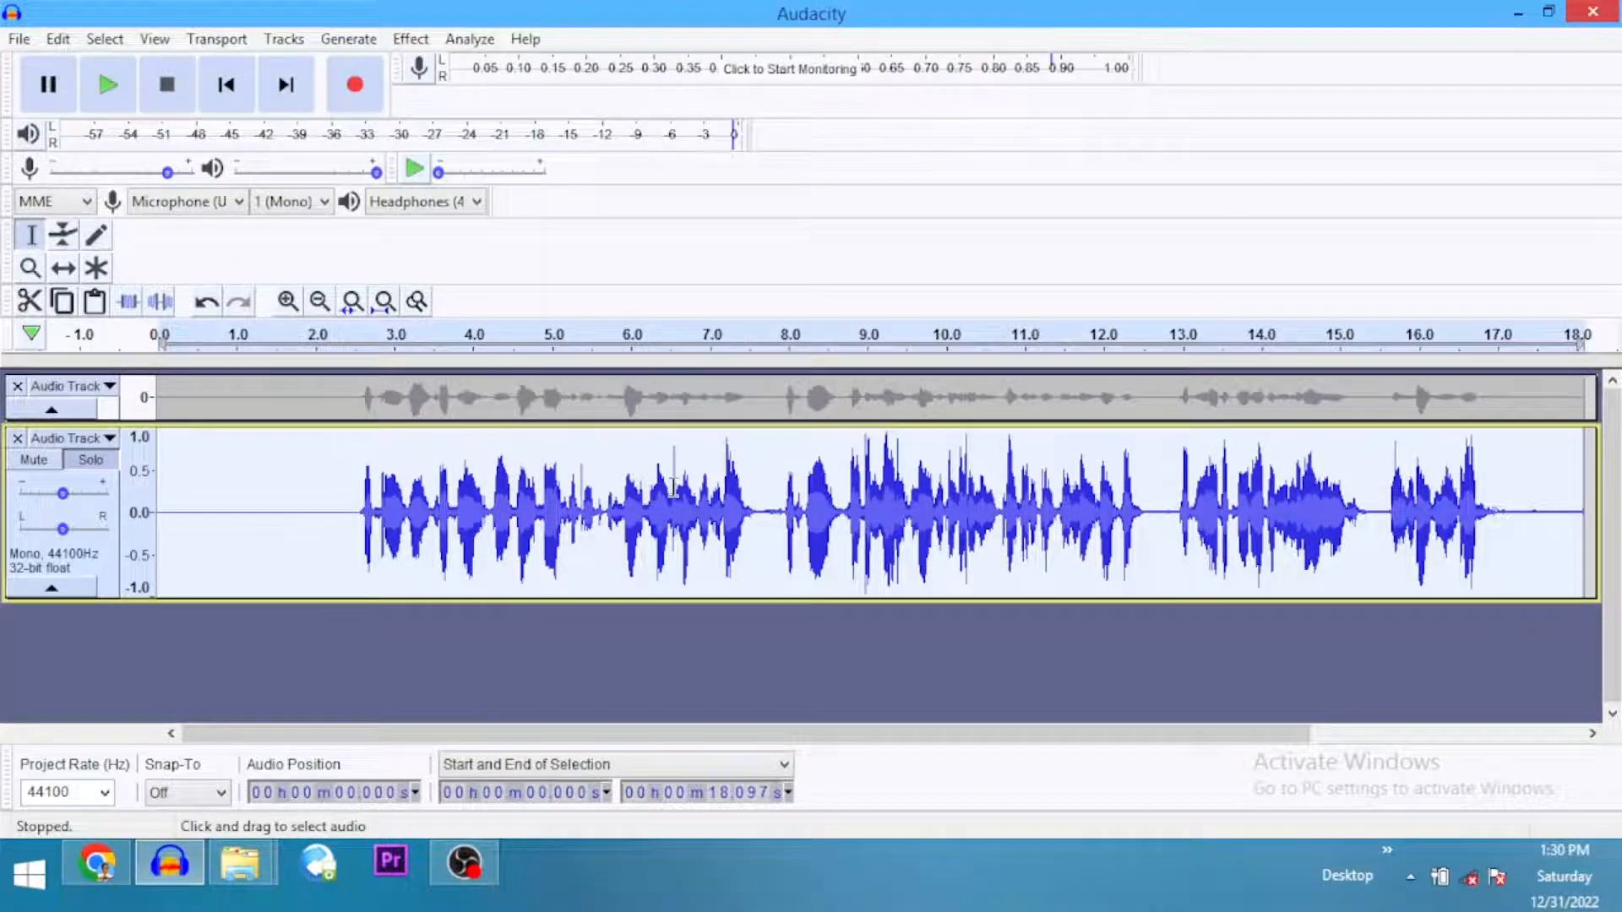
key(space)
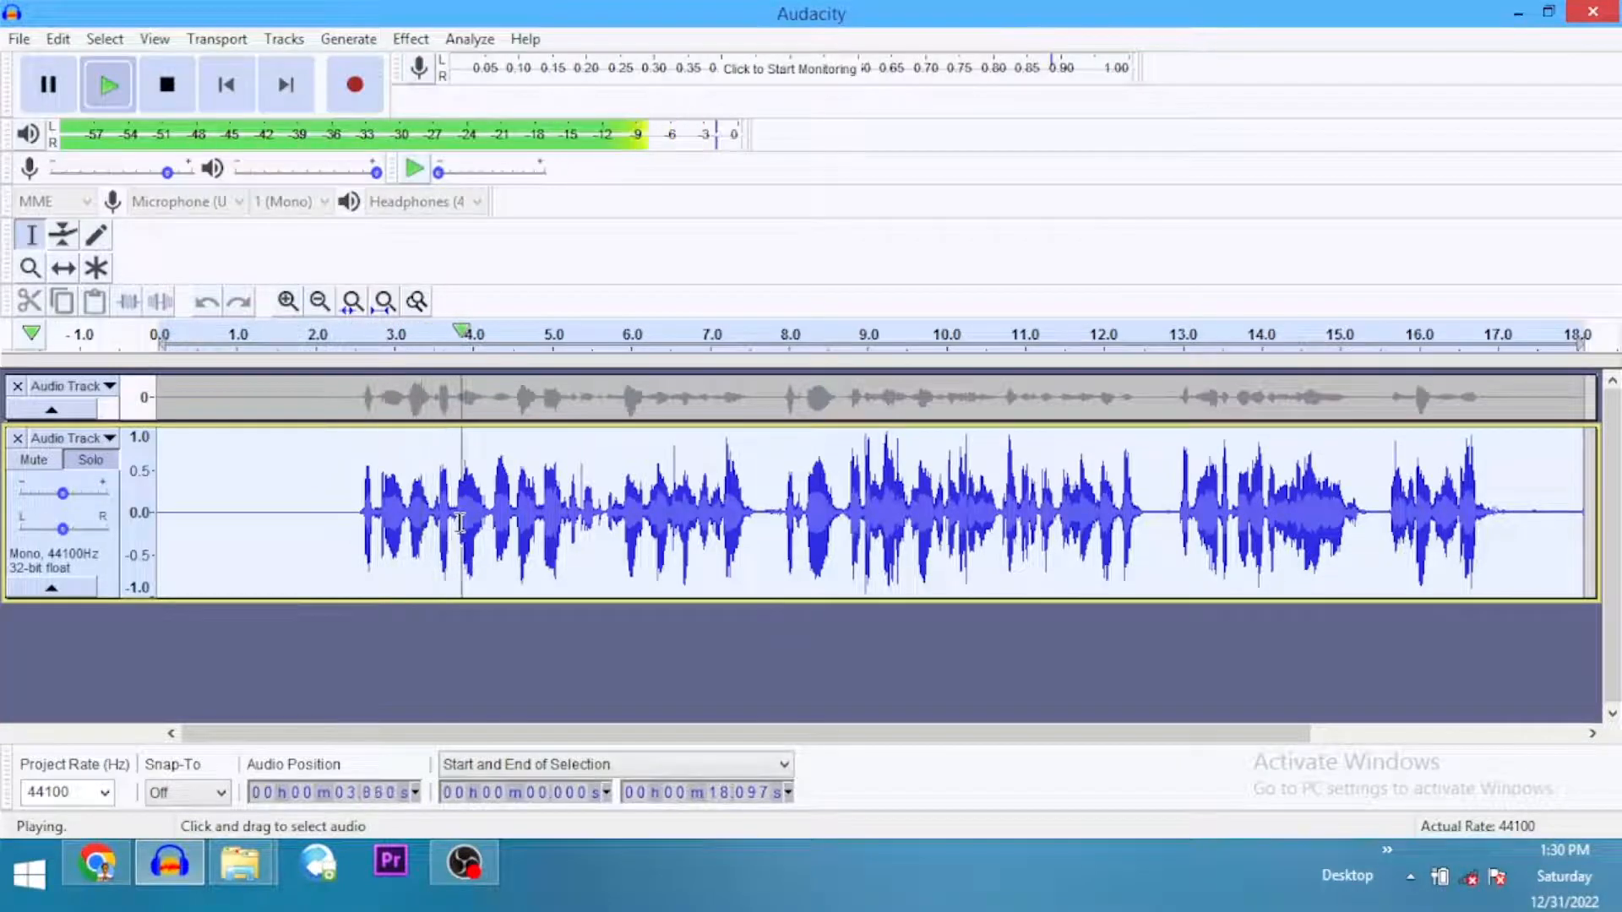
key(space)
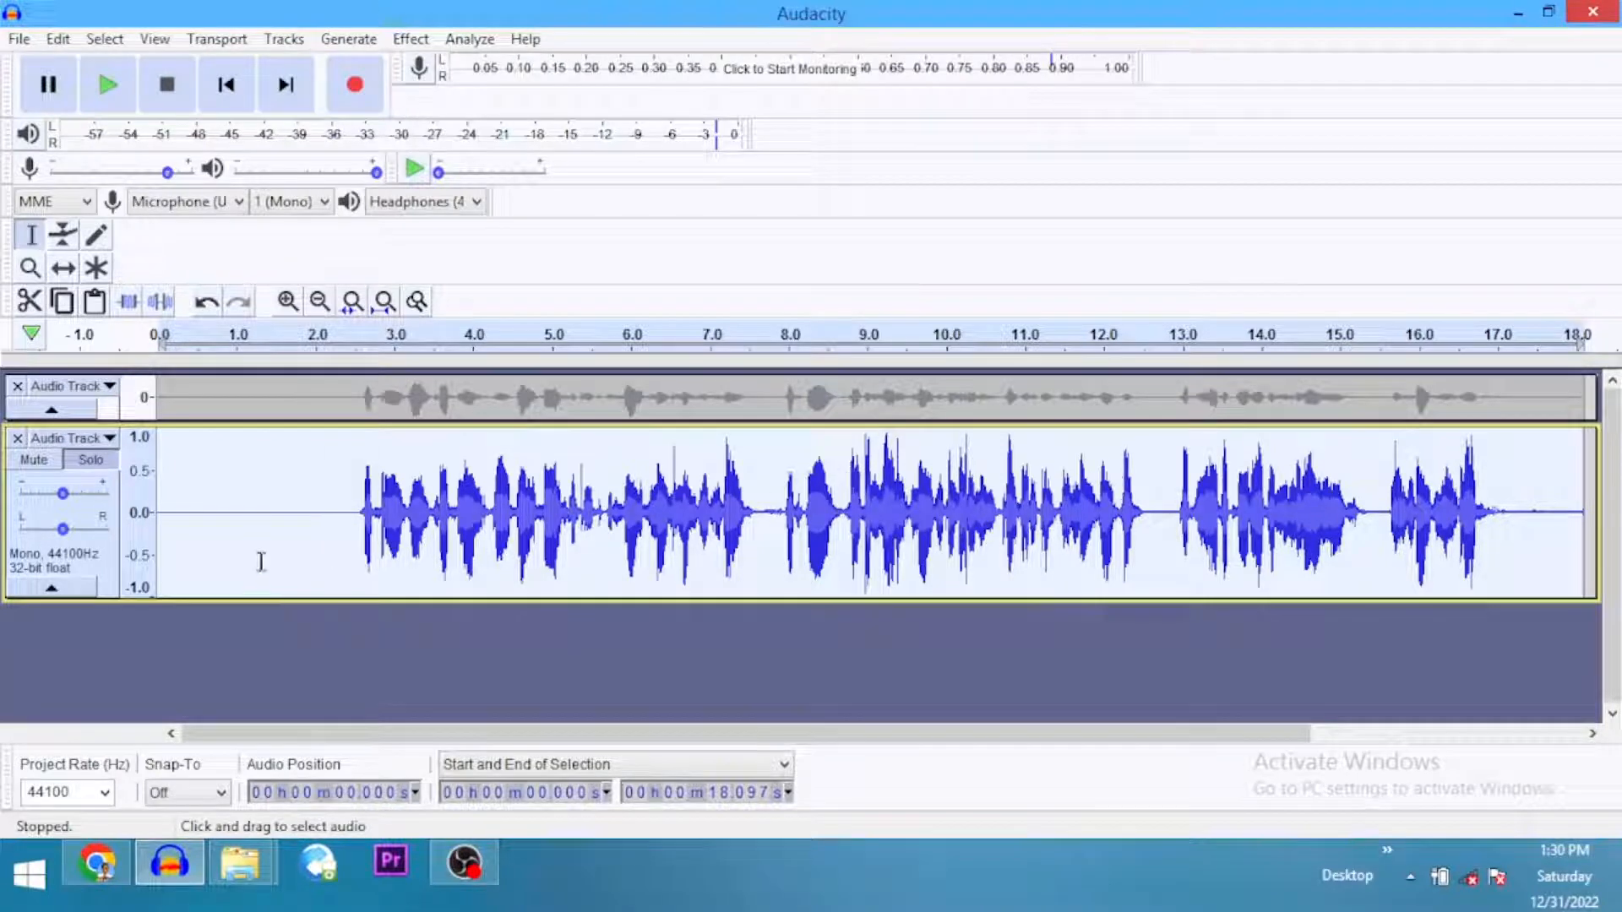
Take a noise profile from about 0.8 to 2.0 s, apply 20 dB Noise Reduction to the whole duplicate track, and play it back
drag(222, 524, 318, 549)
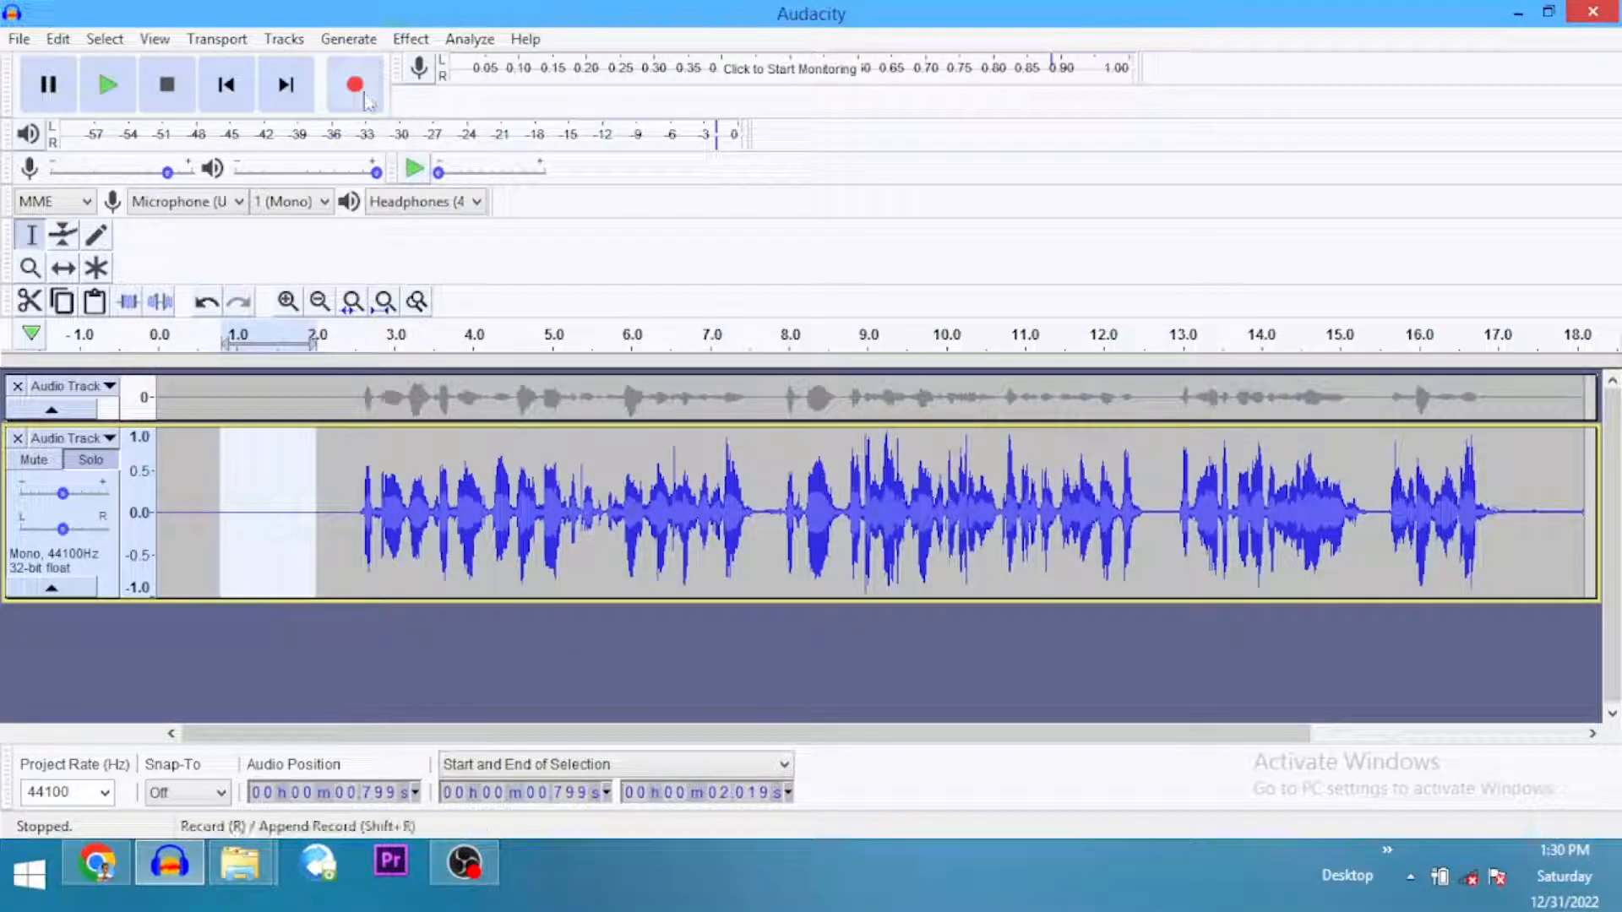
click(411, 38)
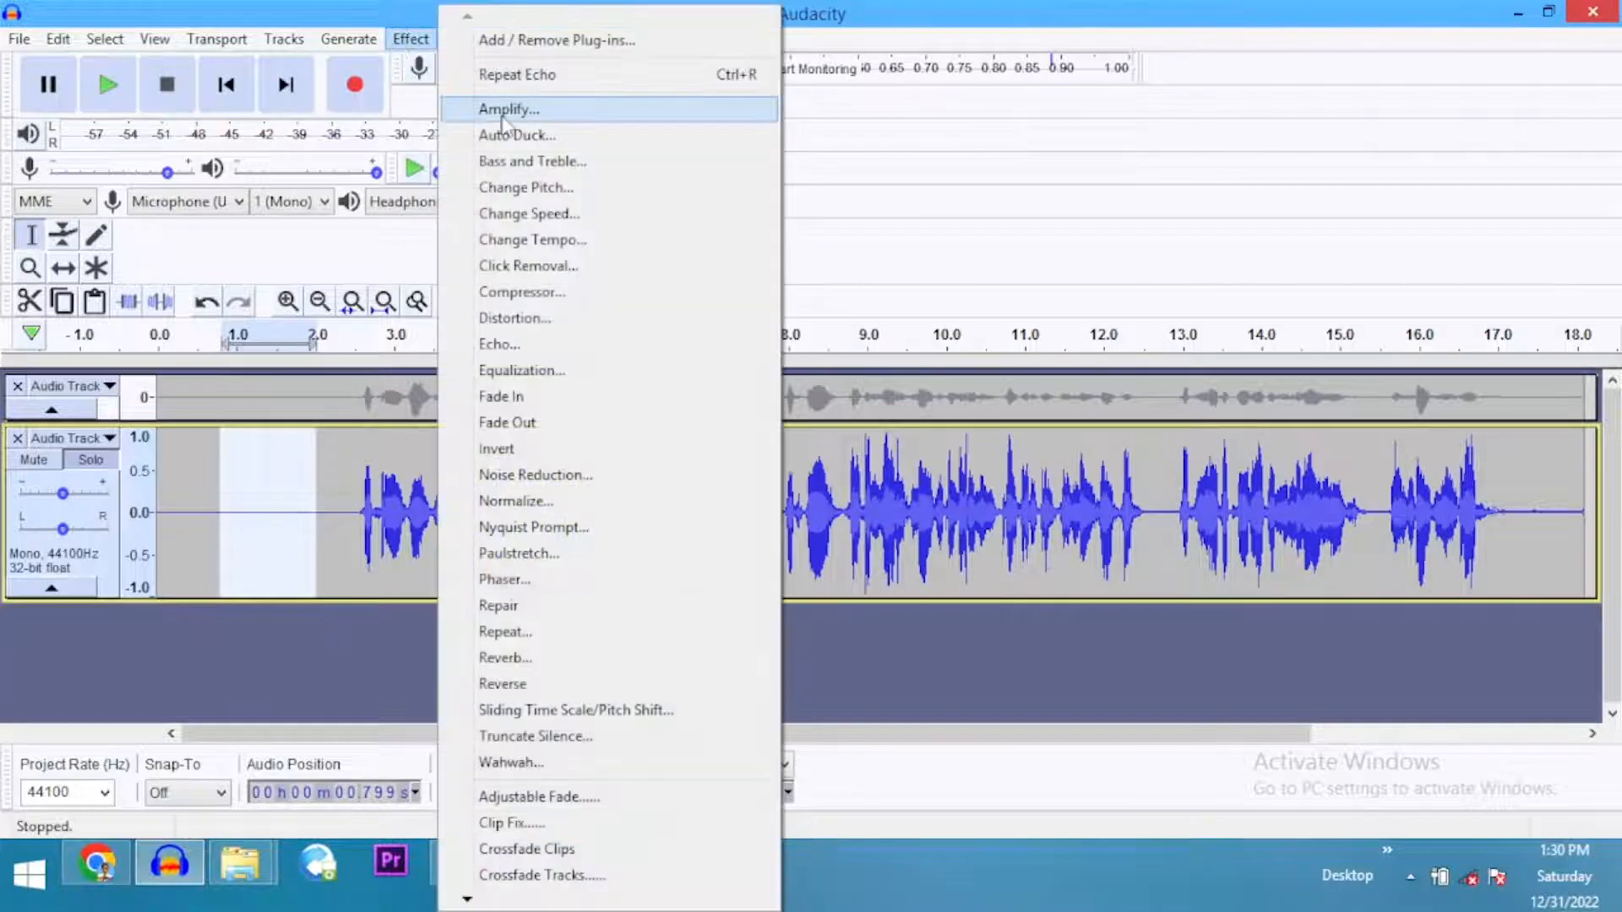
click(523, 475)
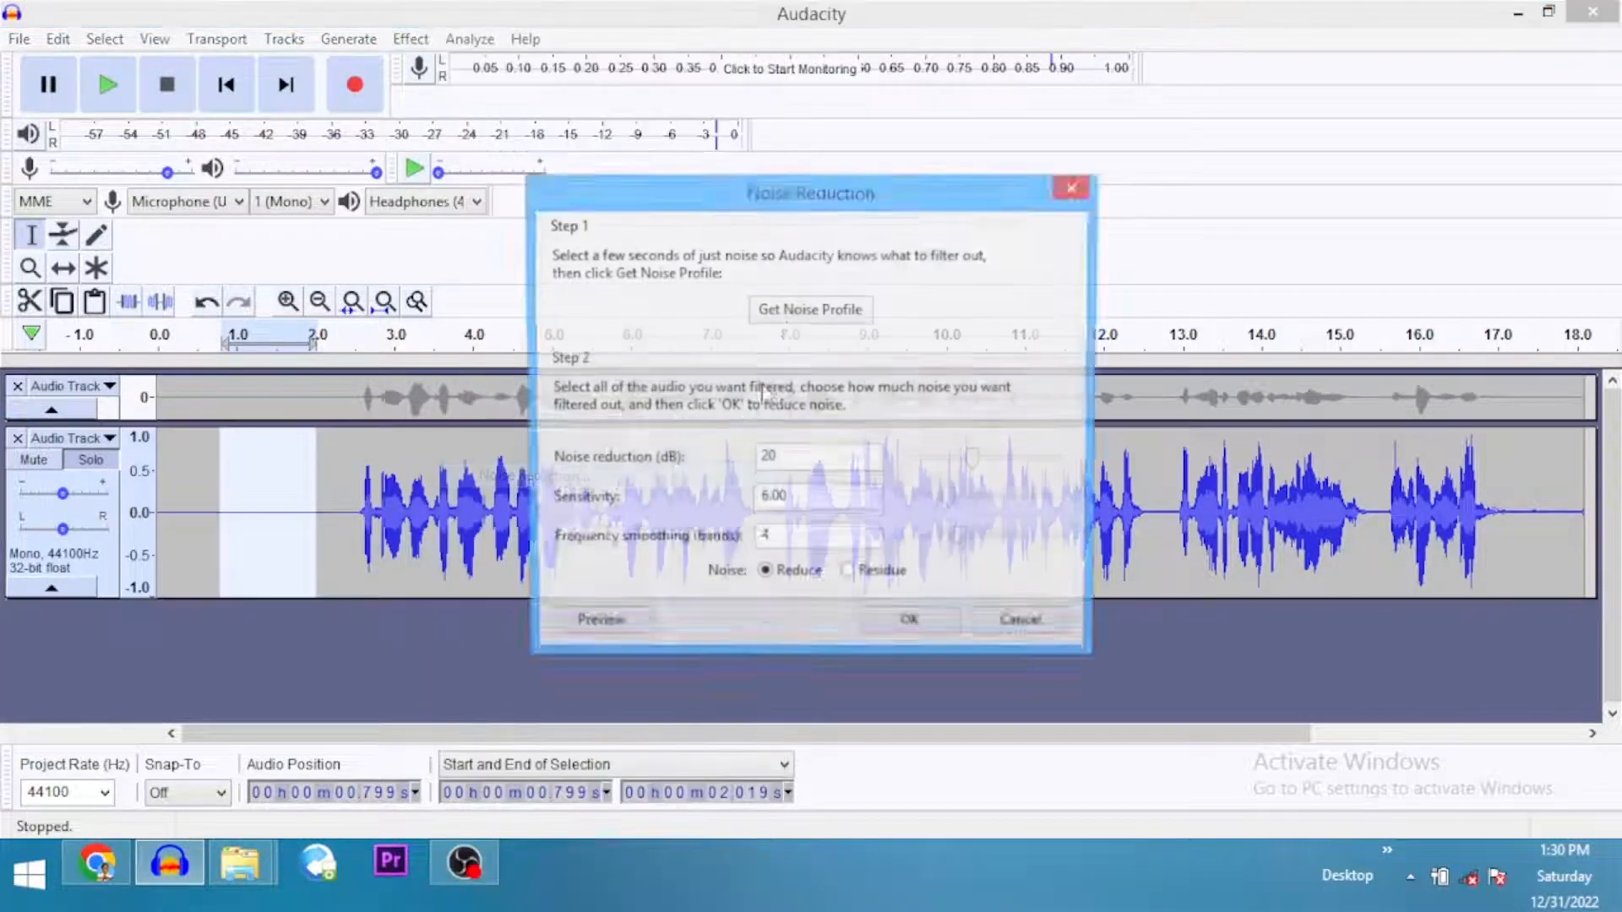
click(799, 311)
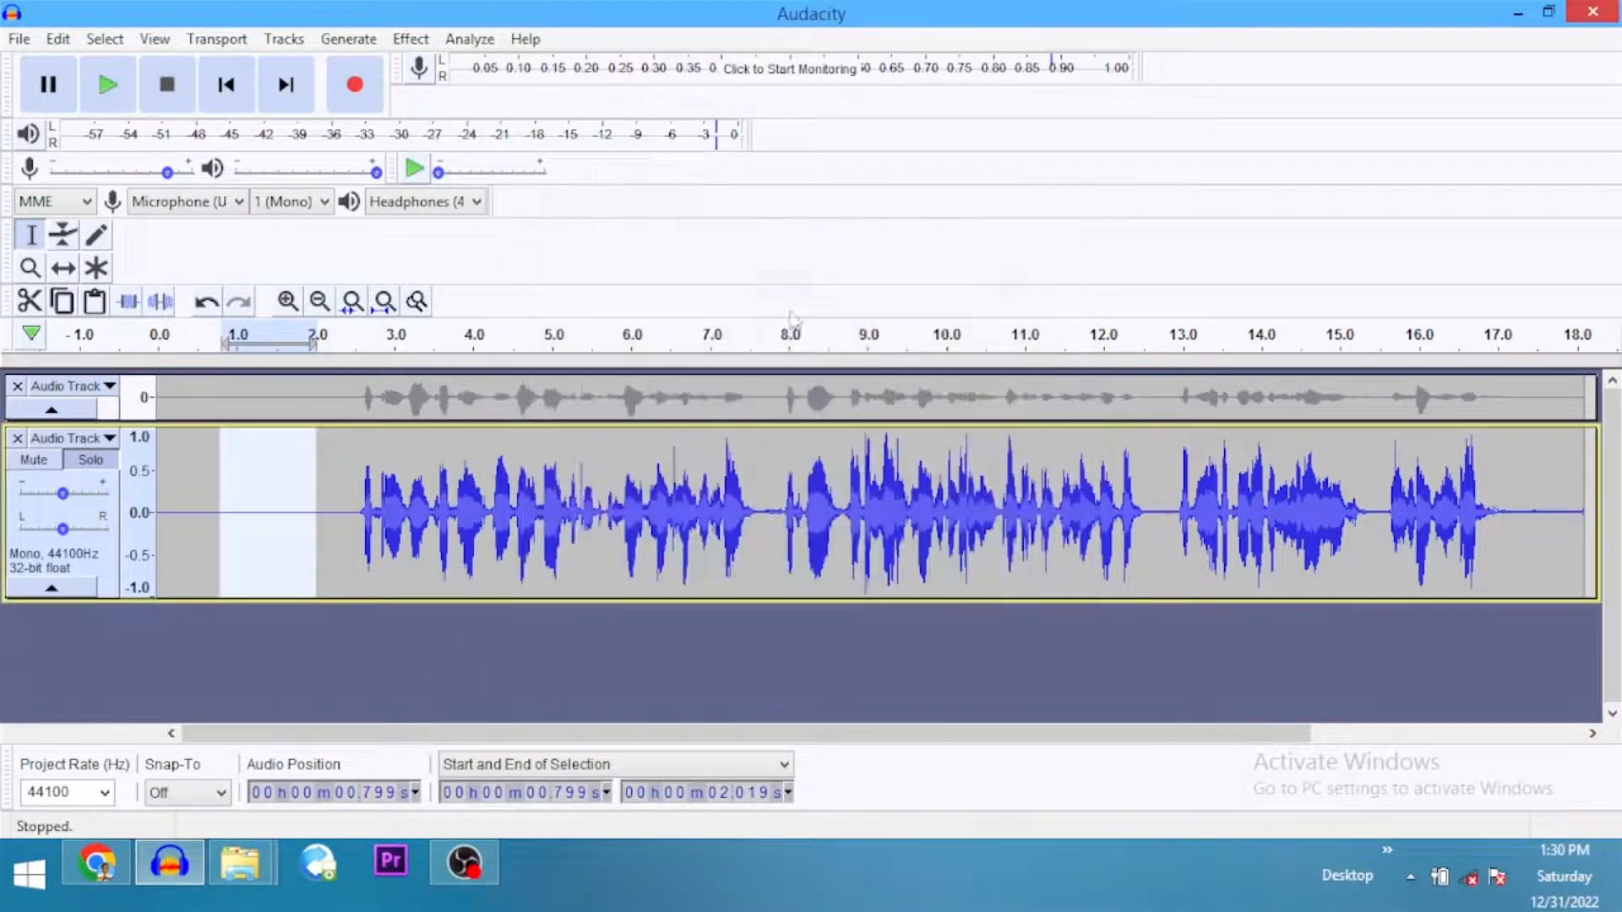
click(118, 579)
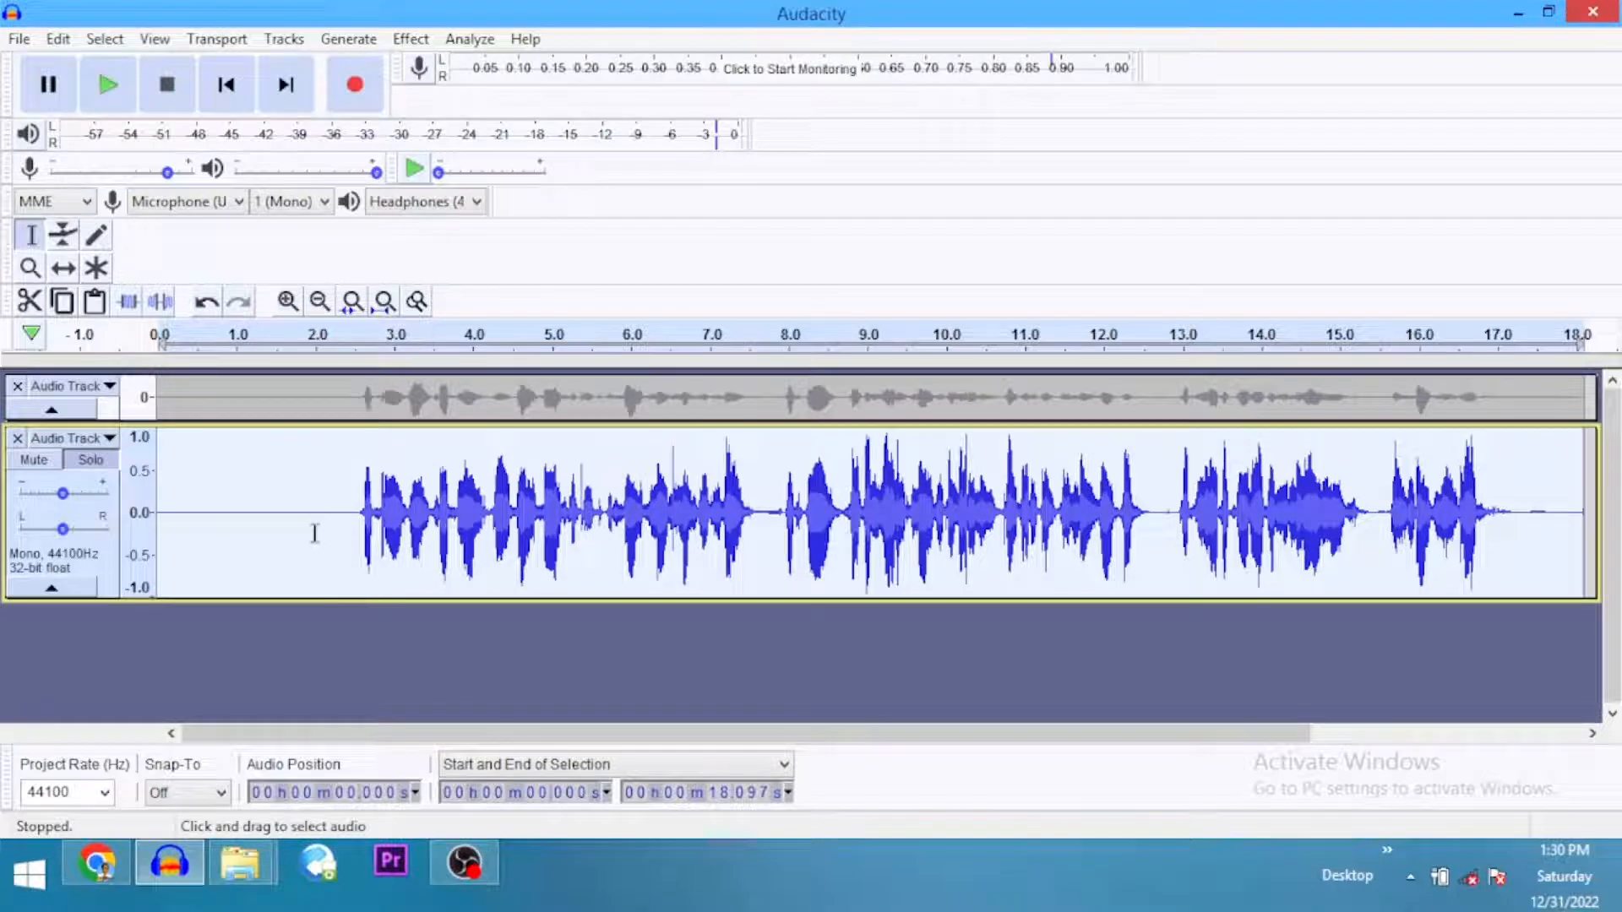
key(space)
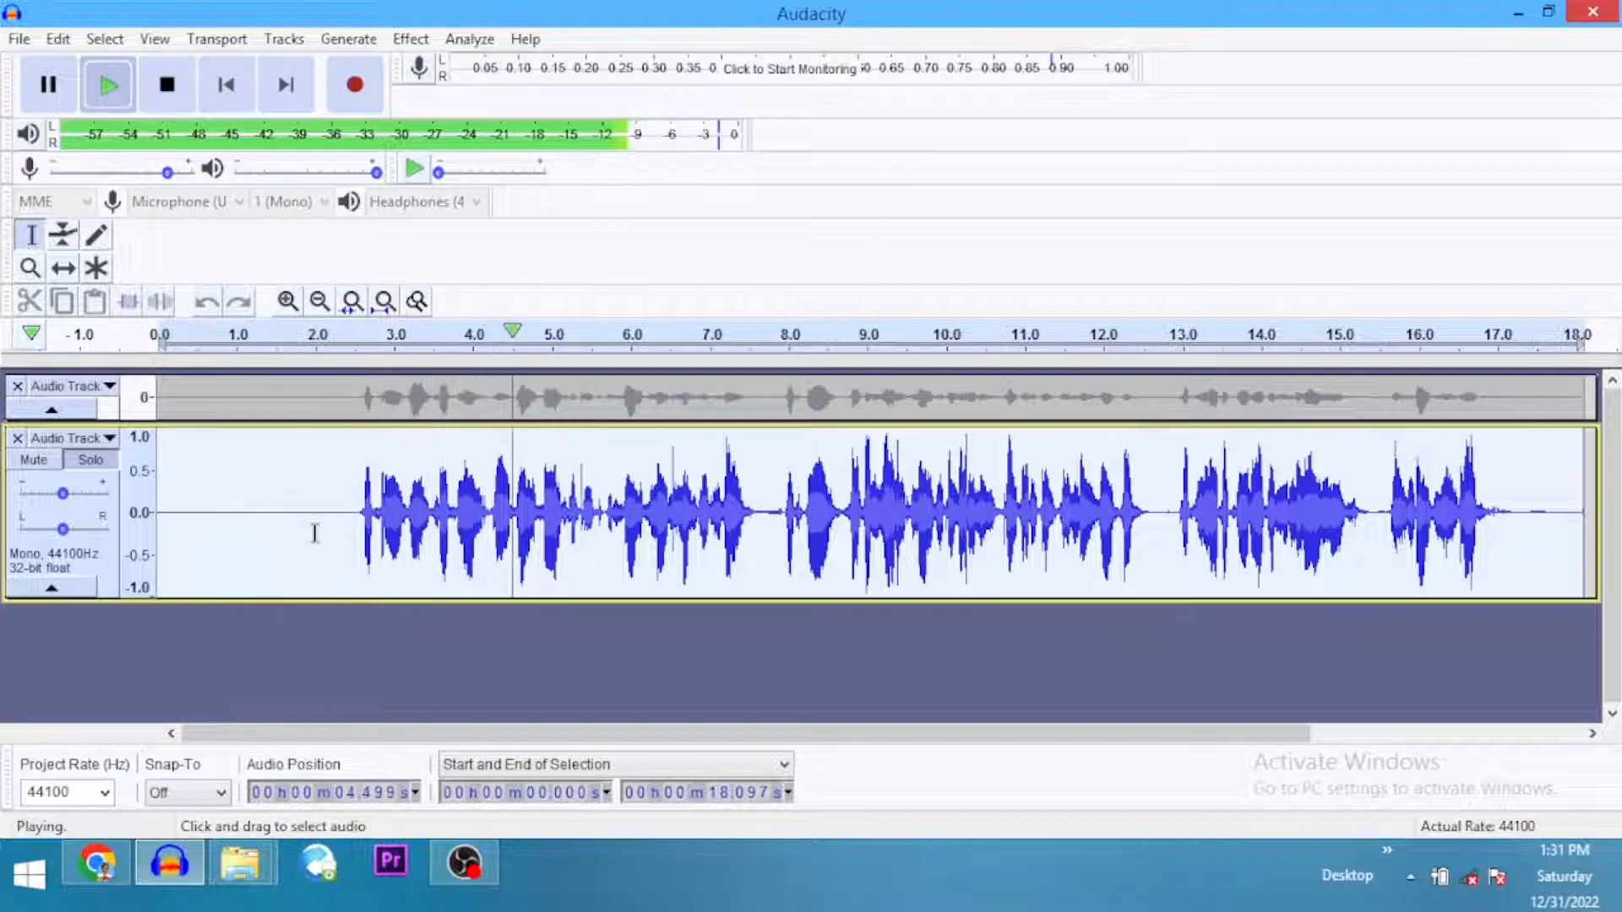
Enlarge the original track's waveform, and solo that track to play it back from the start
key(space)
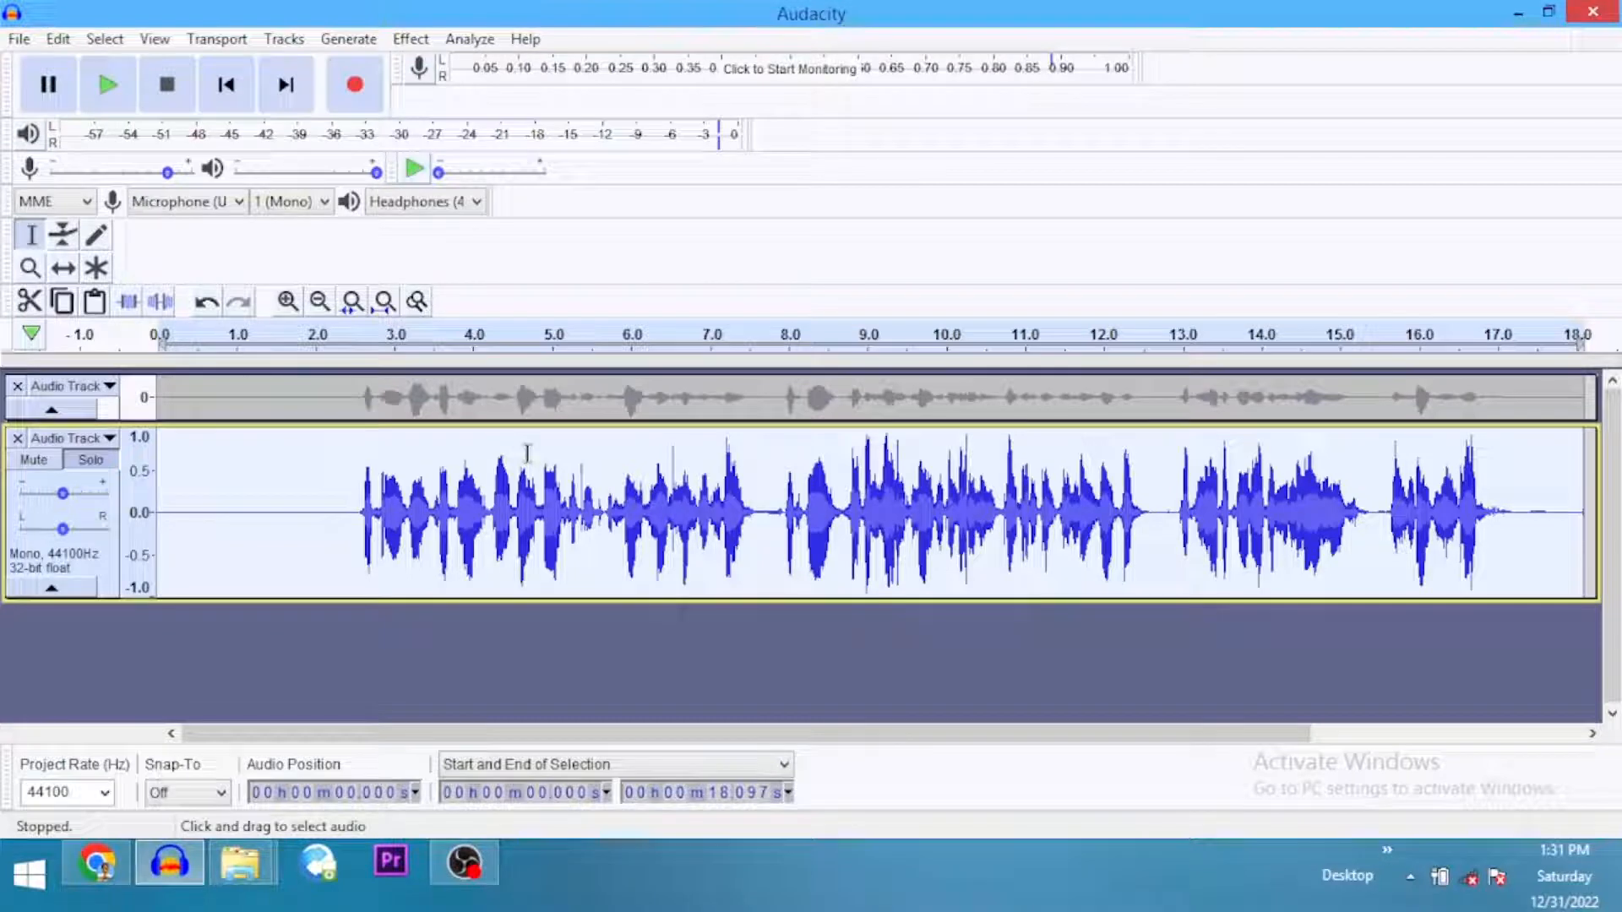
drag(518, 422, 519, 541)
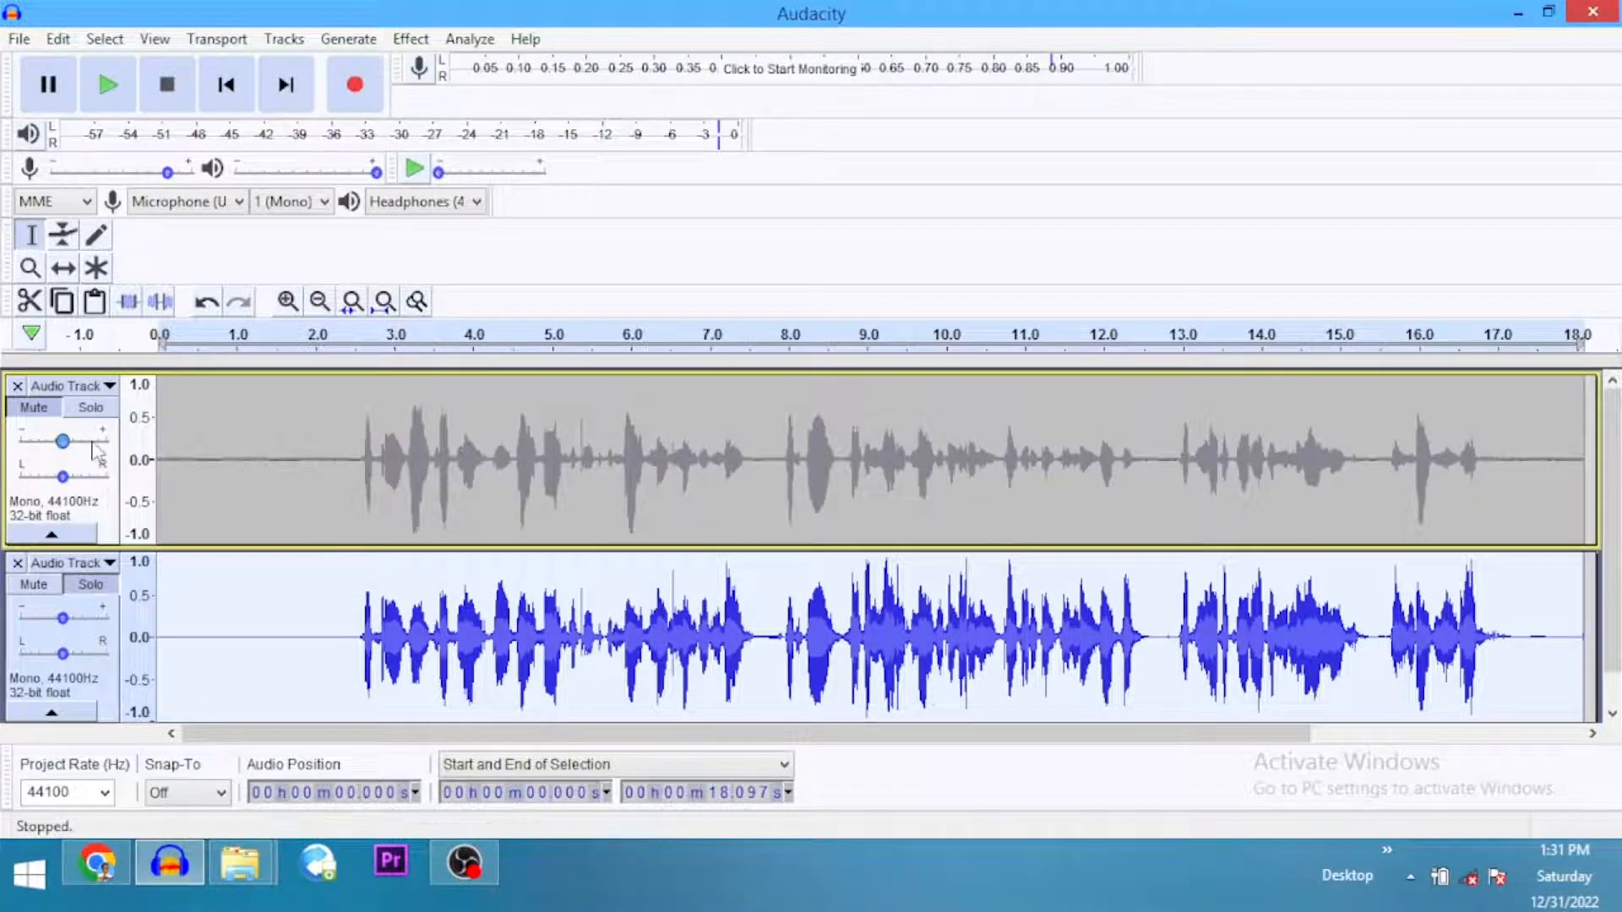
click(91, 408)
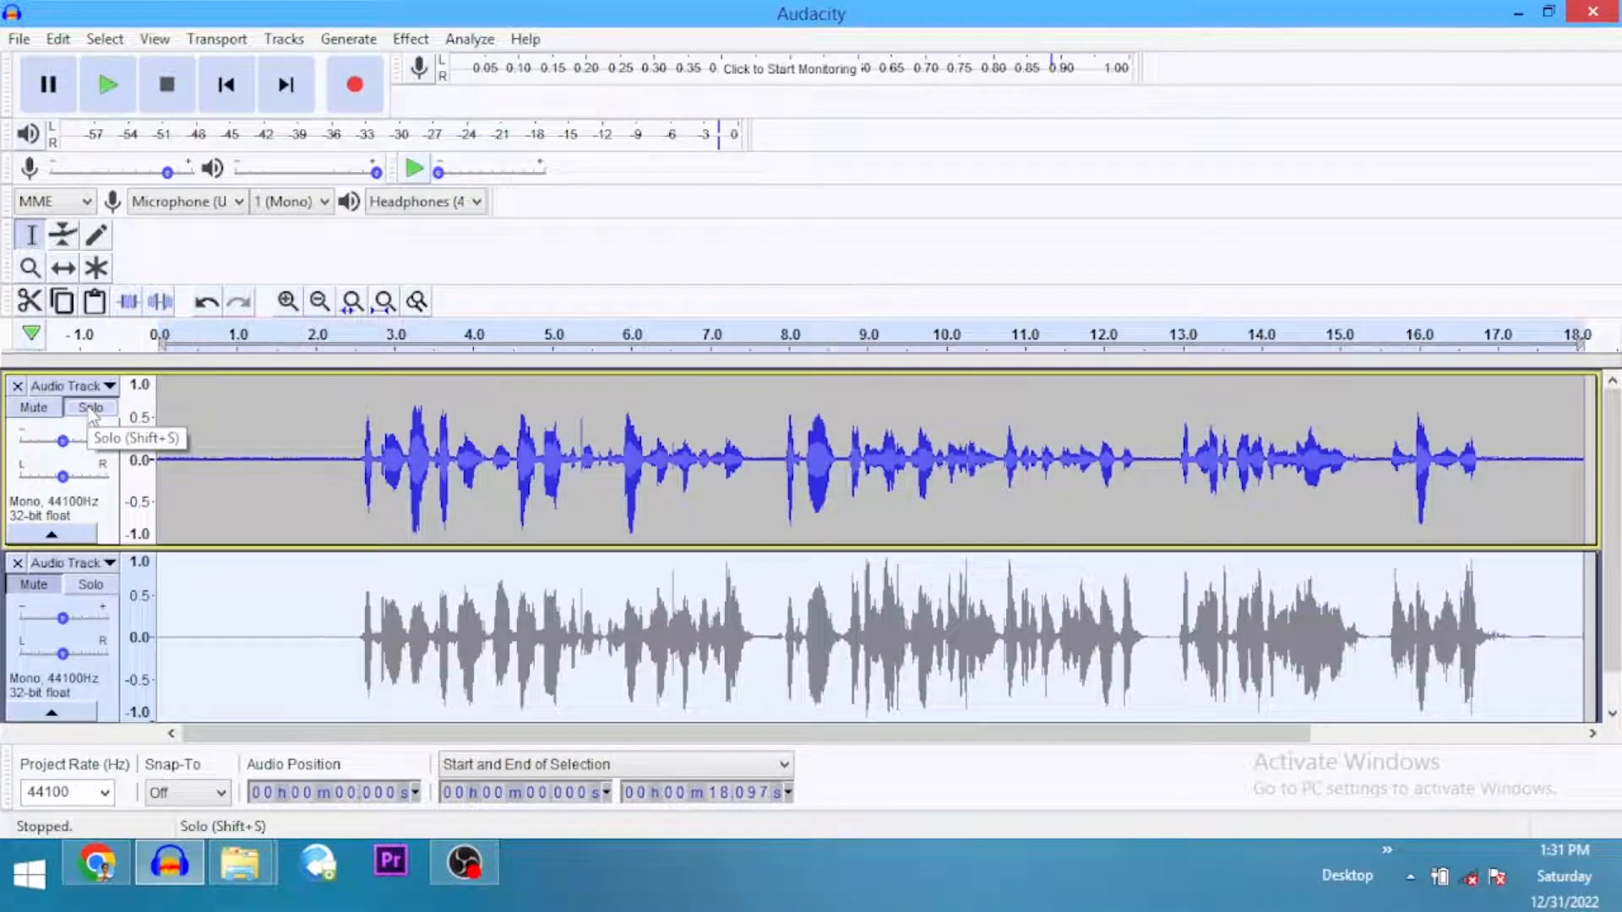
key(space)
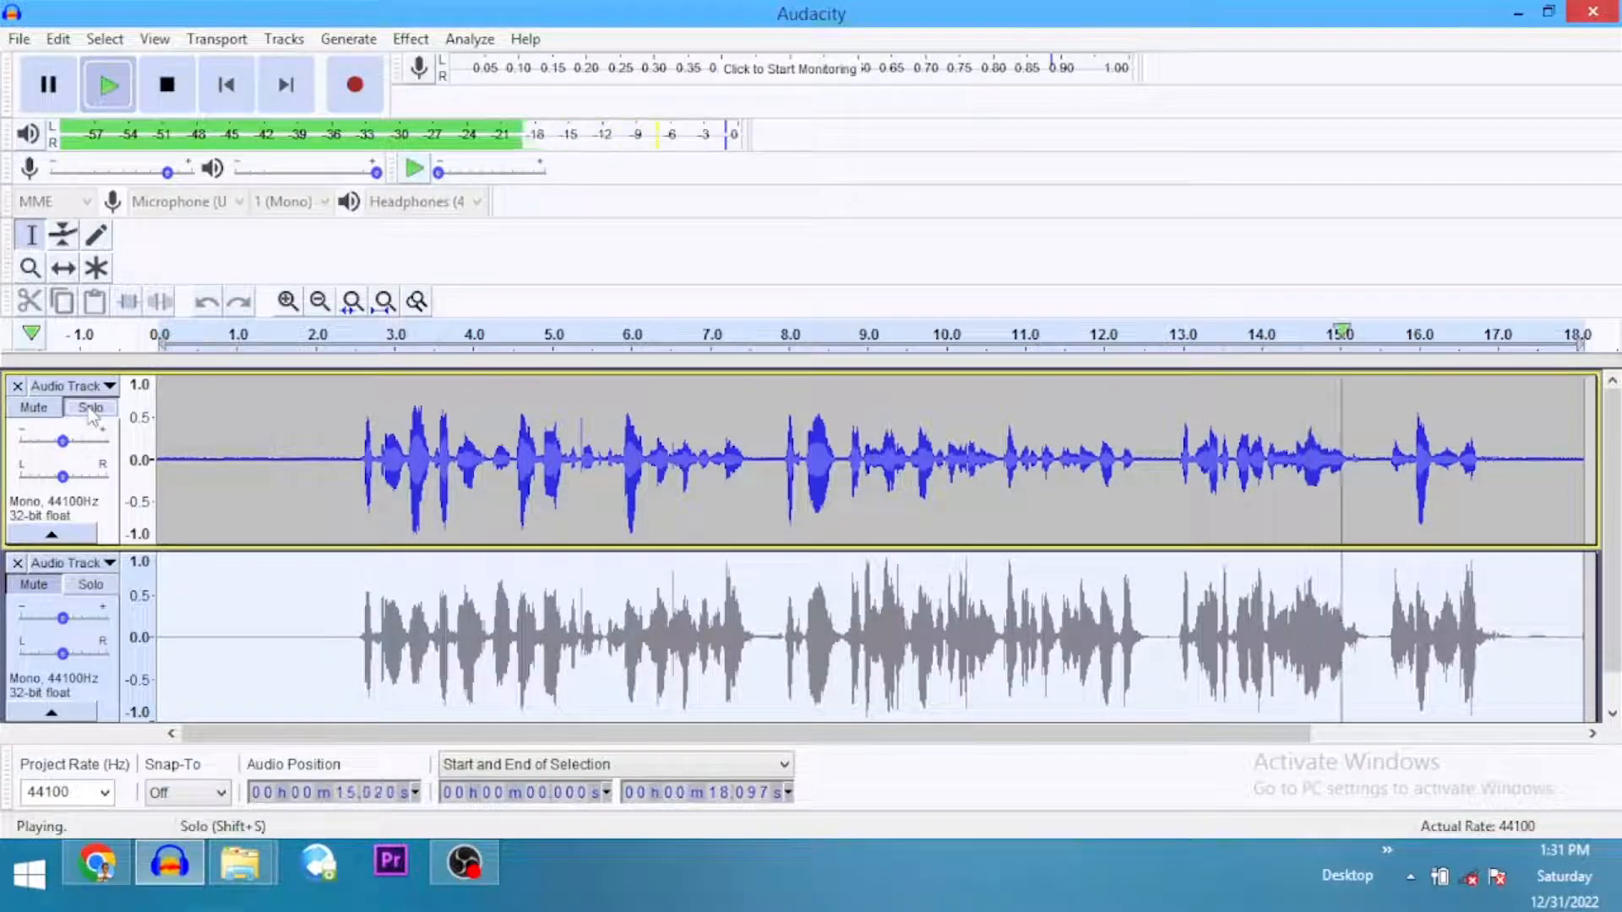
click(91, 409)
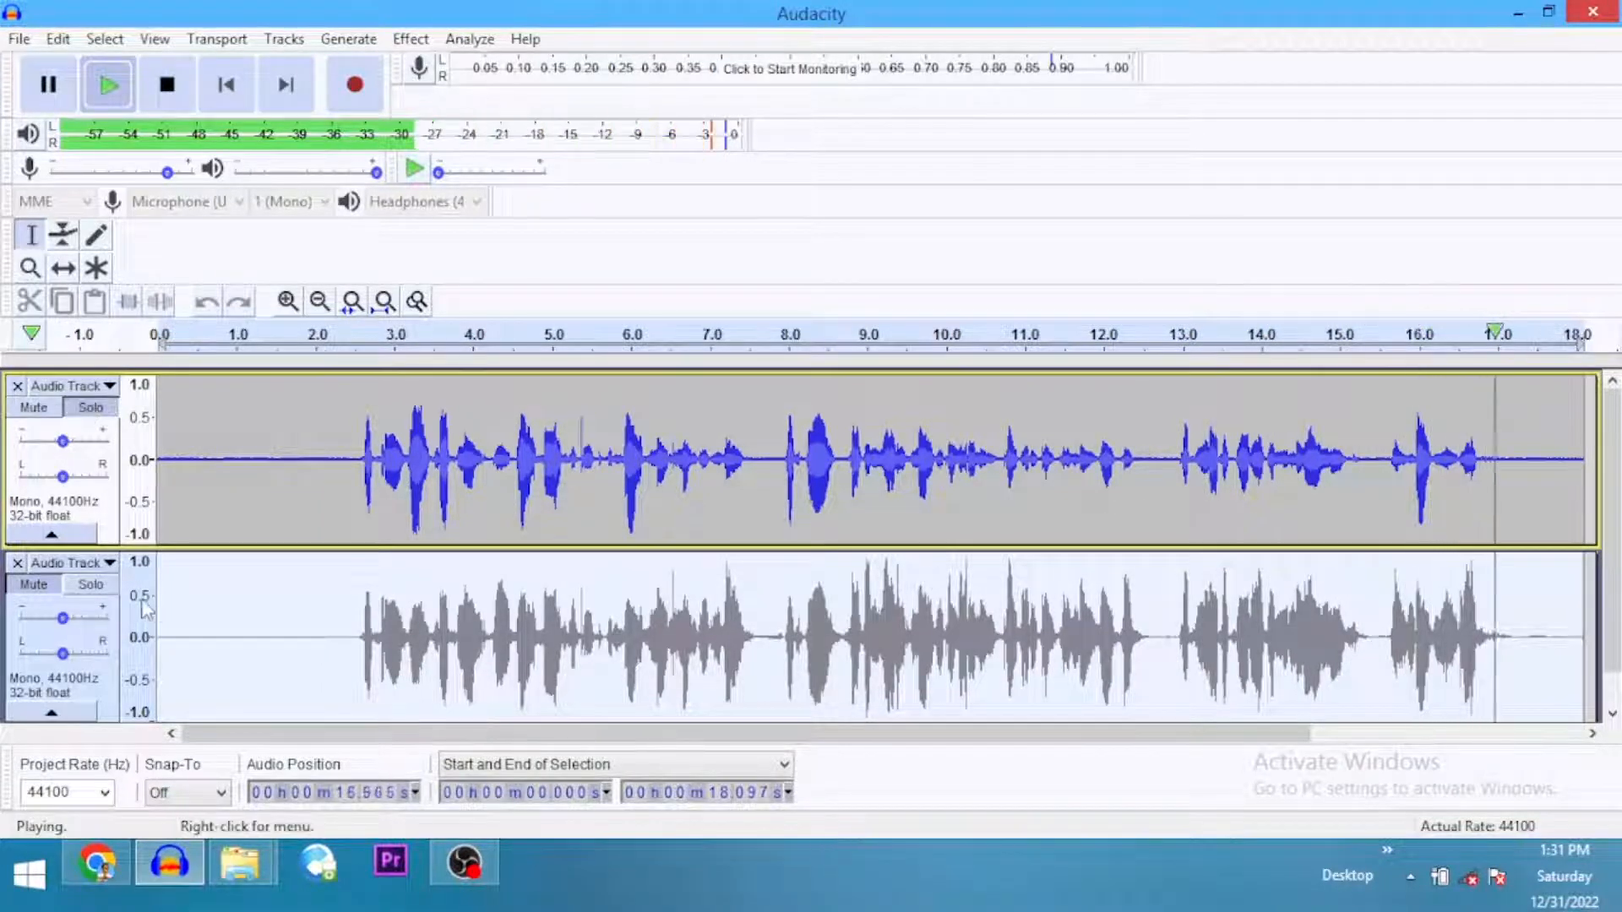
Solo the polished duplicate track, select it in full, and play it from the start for comparison with the original
double_click(101, 603)
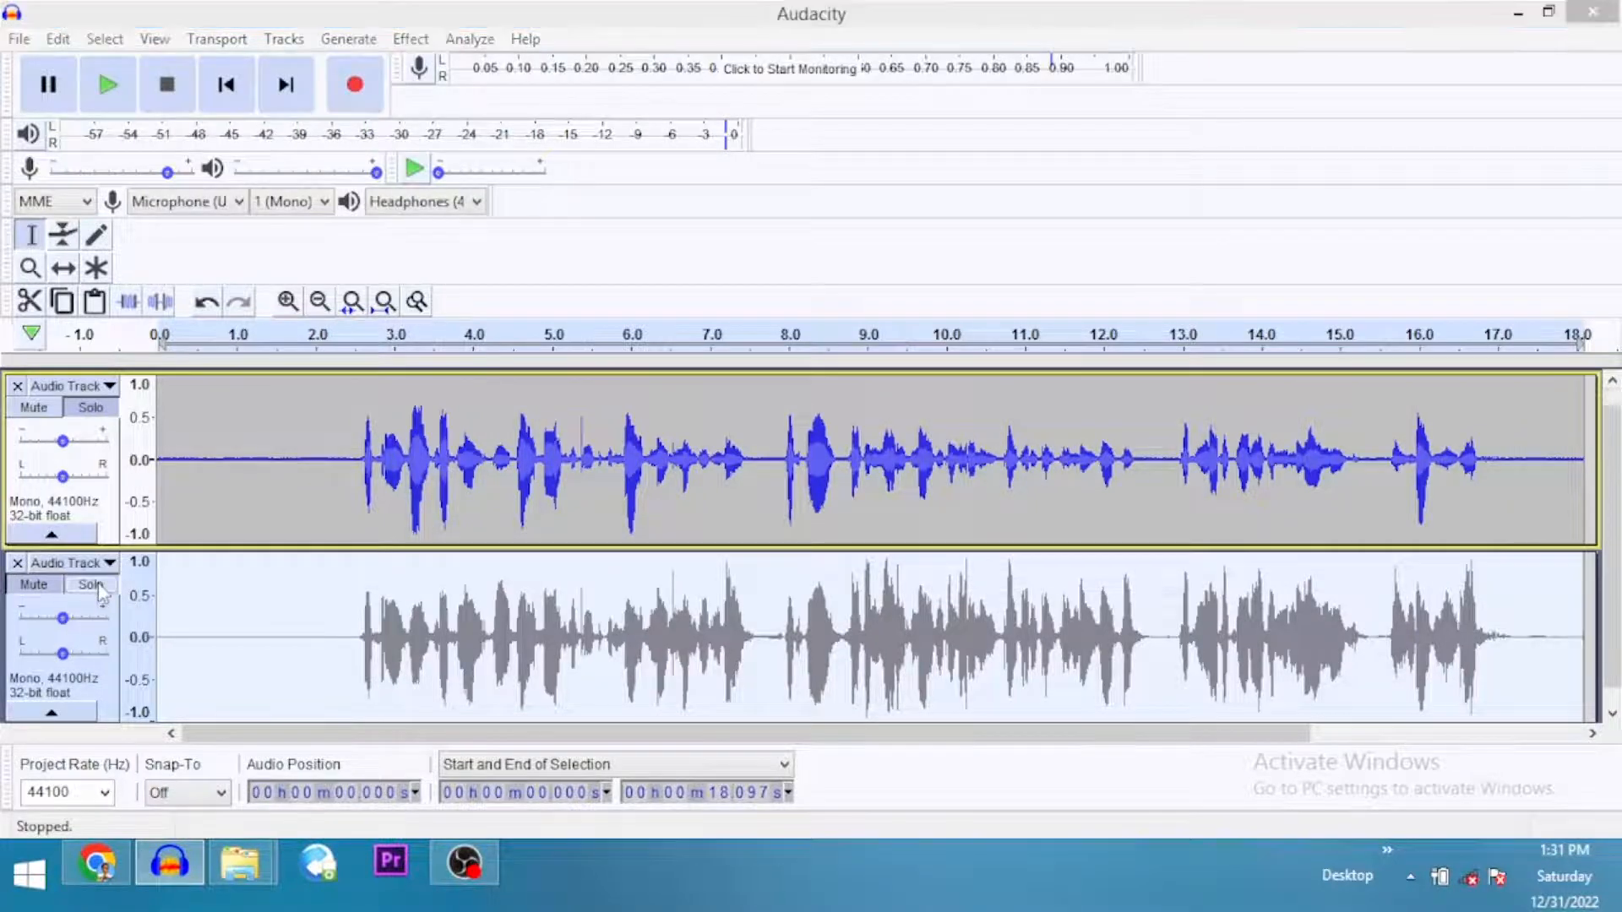
click(379, 591)
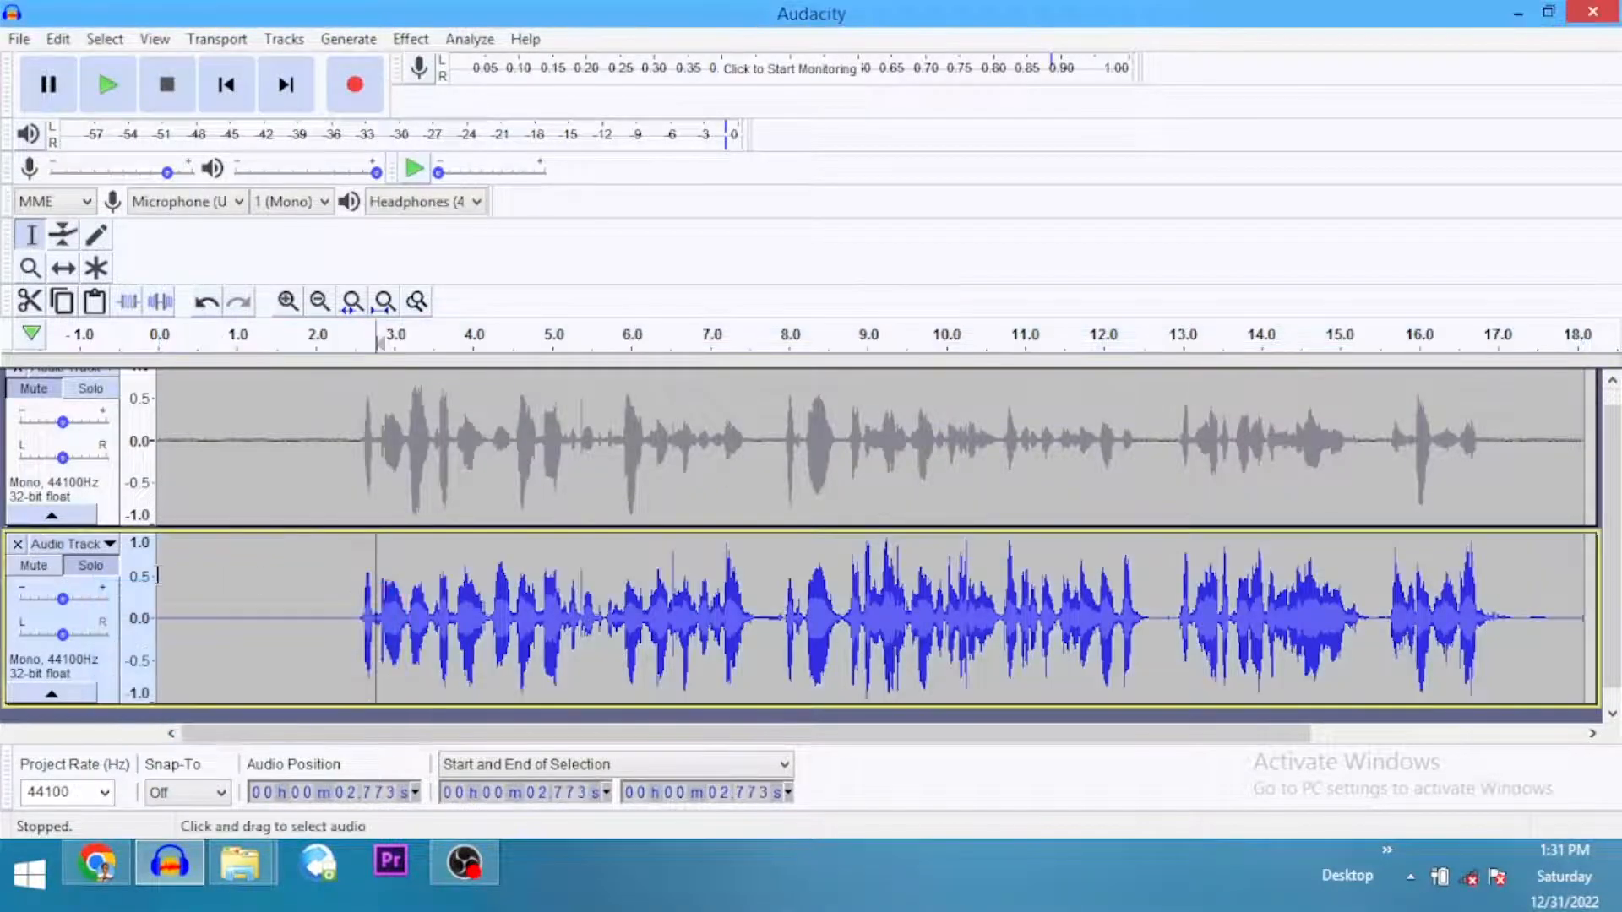
click(90, 567)
key(space)
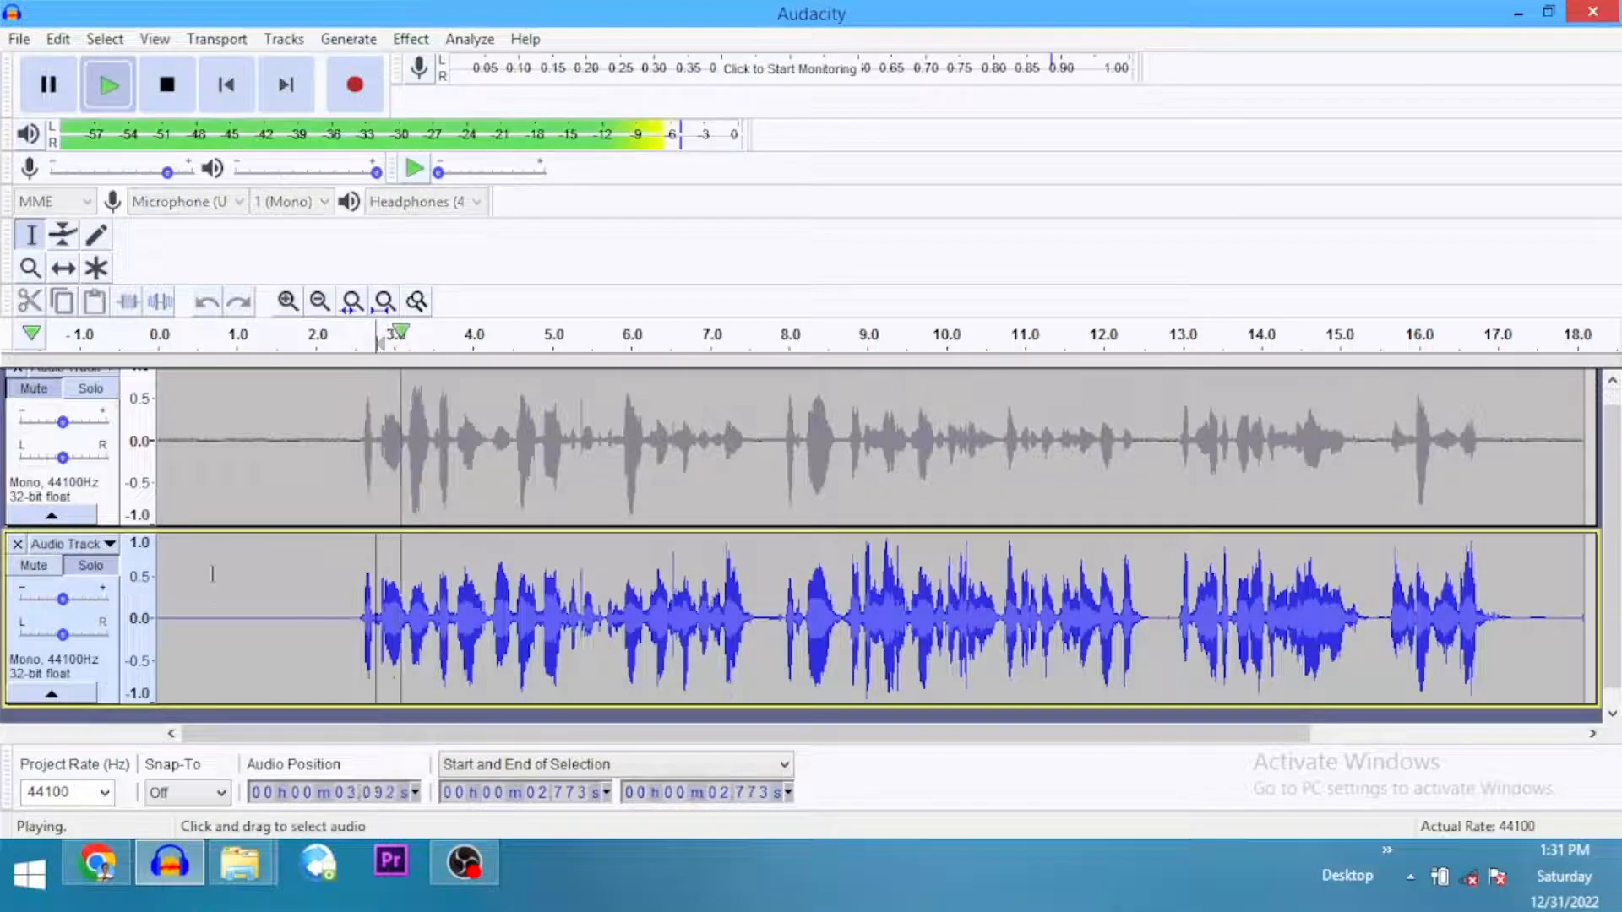
key(ctrl+a)
key(space)
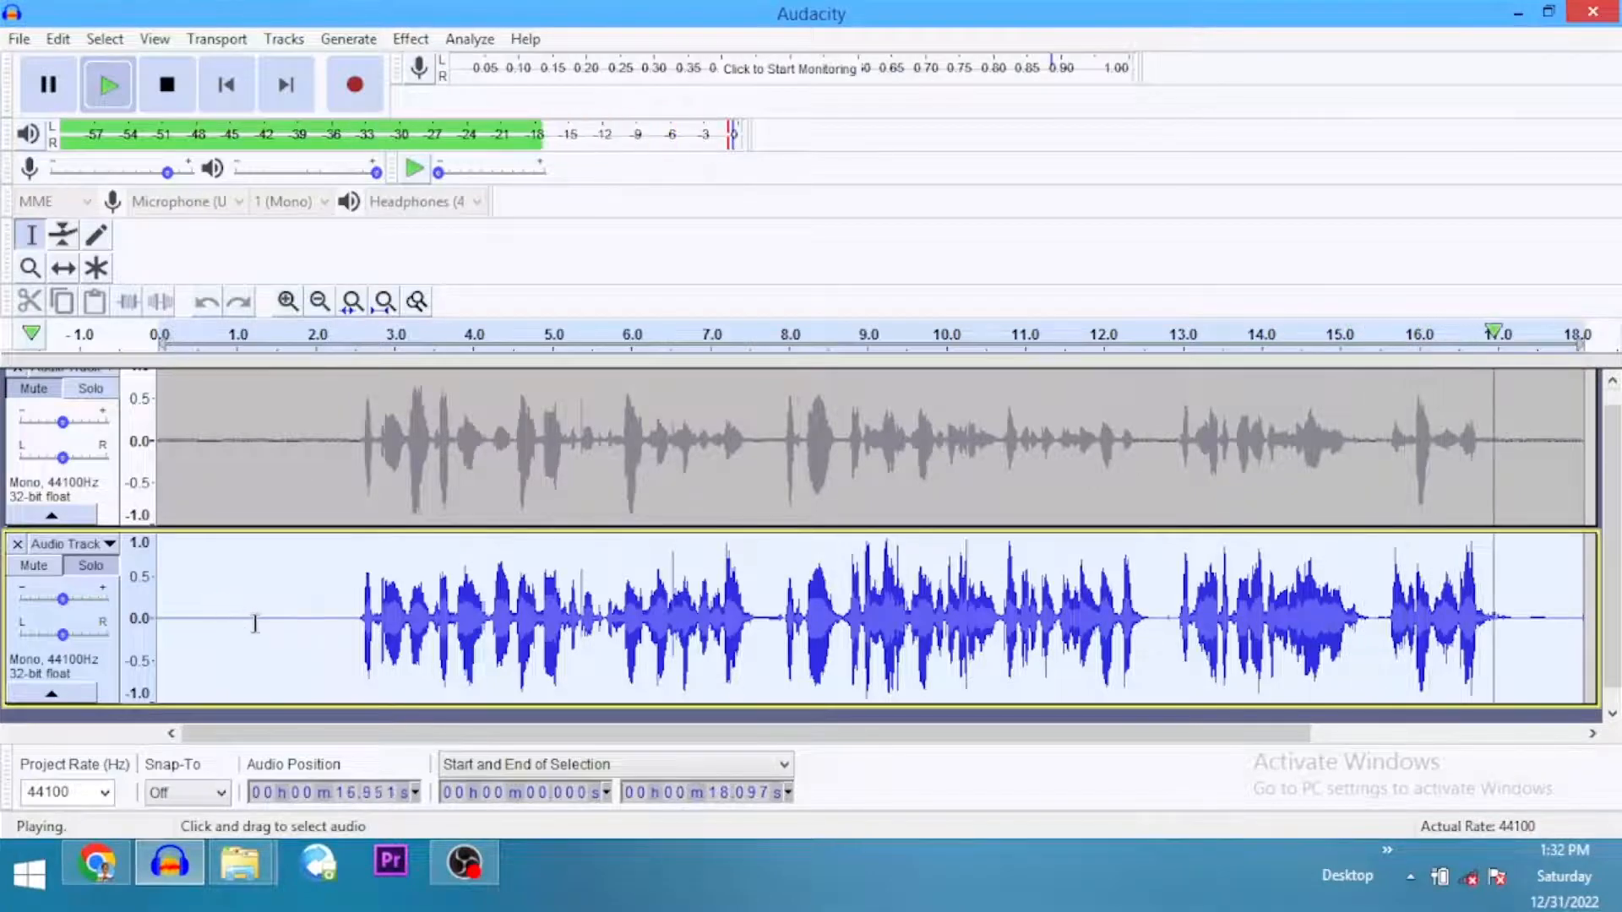
key(space)
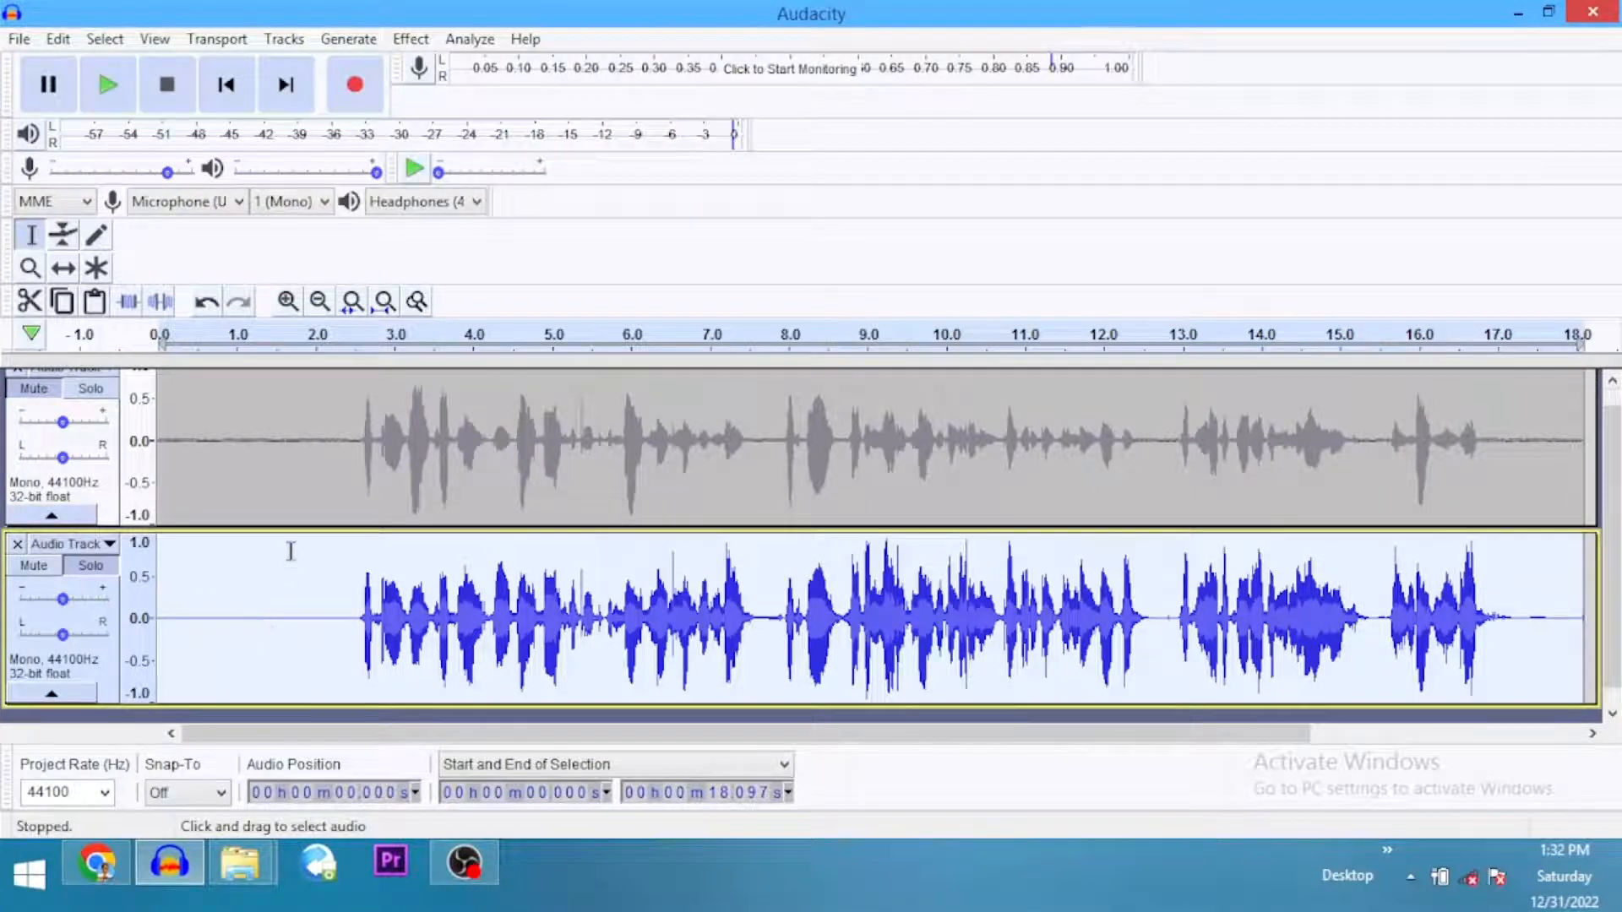